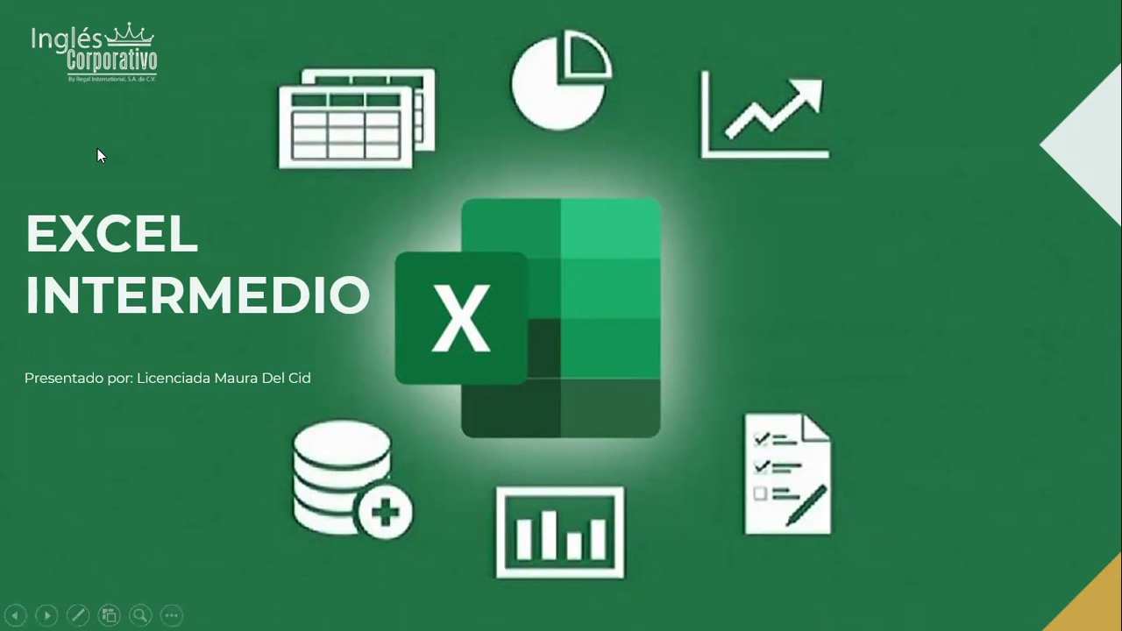
Step: Advance the slideshow from the Excel Intermedio title slide to the CONTENIDO slide
{"action": "left_click", "coordinate": [1006, 308]}
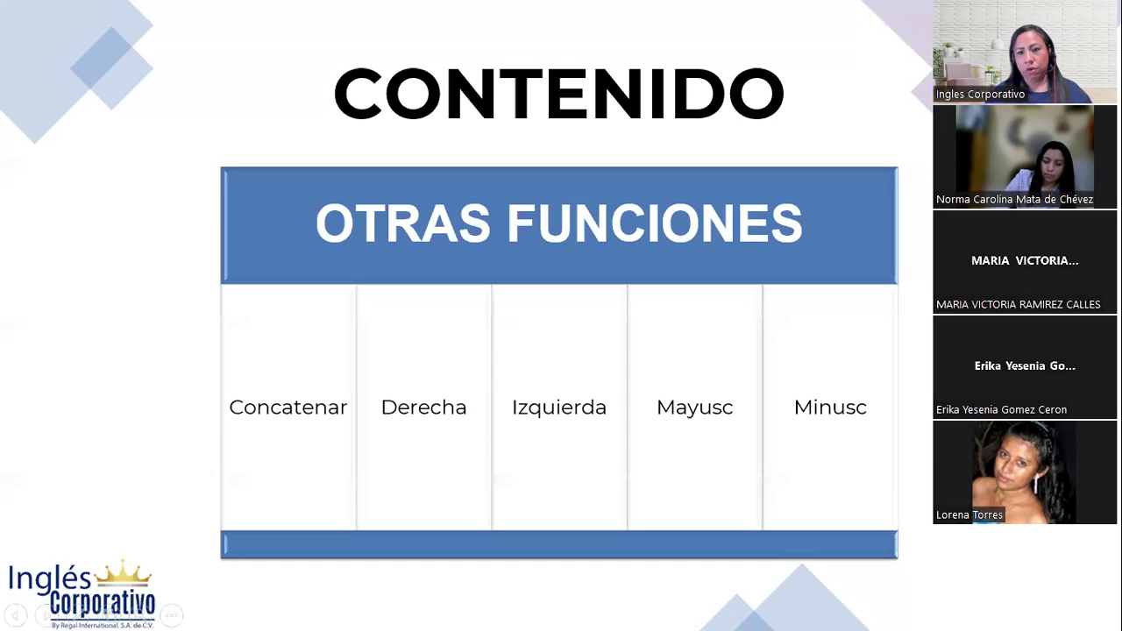
Step: Step past the OBJETIVO slide on to the FUNCIÓN CONCATENAR slide
{"action": "key", "text": "Right"}
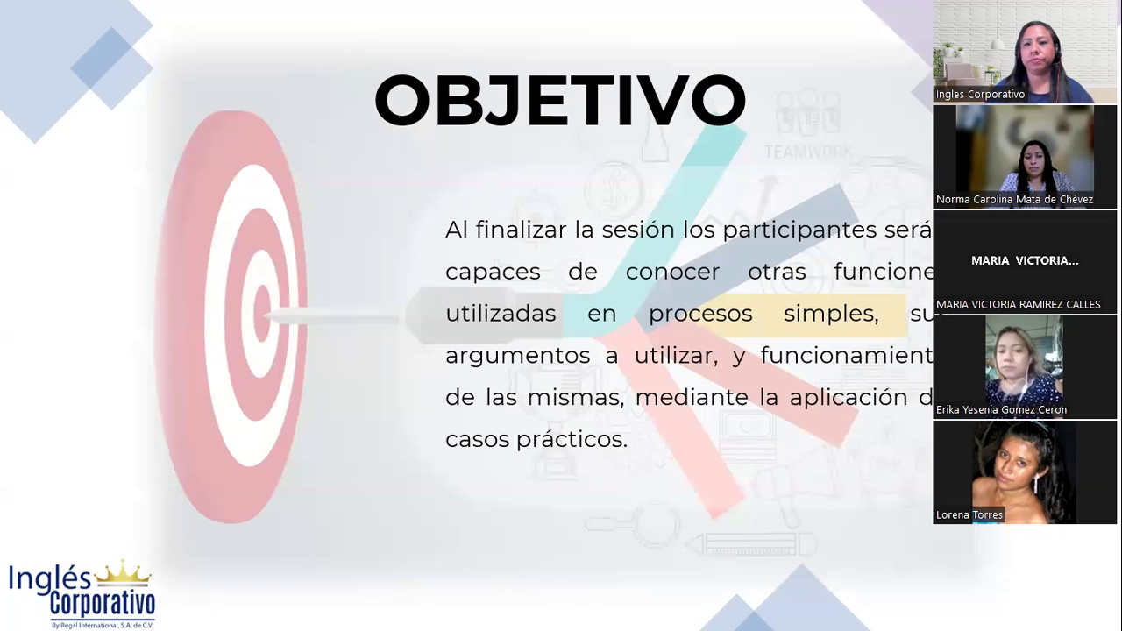
{"action": "key", "text": "Right"}
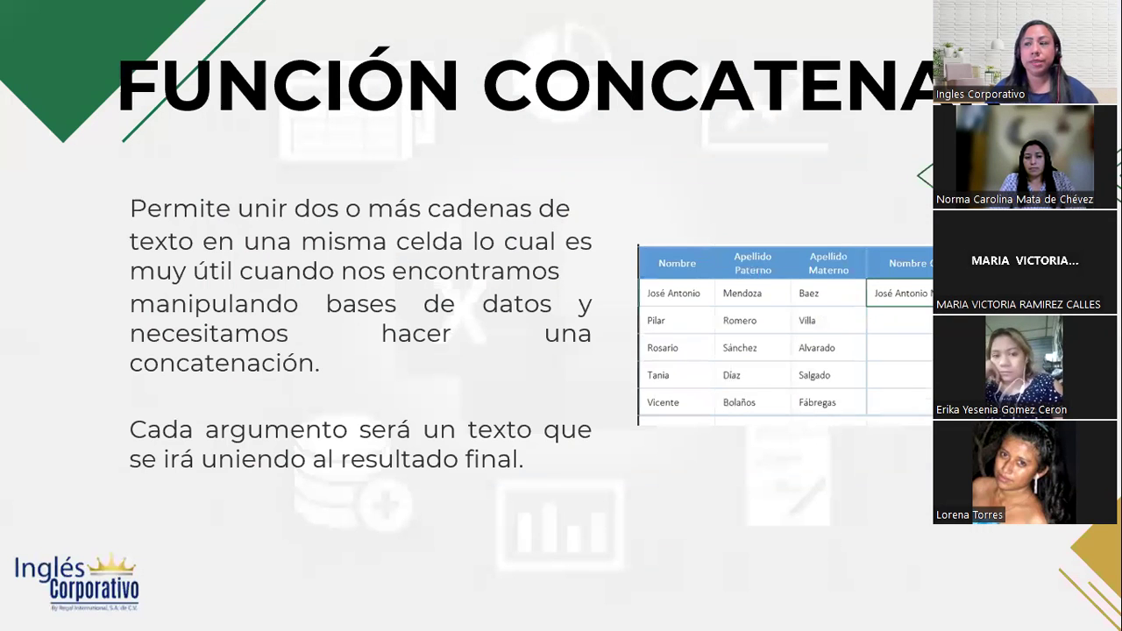
Step: Return to FUNCIÓN CONCATENAR, play the full-name fill-down, then reach FUNCIÓN IZQUIERDA
{"action": "key", "text": "Right"}
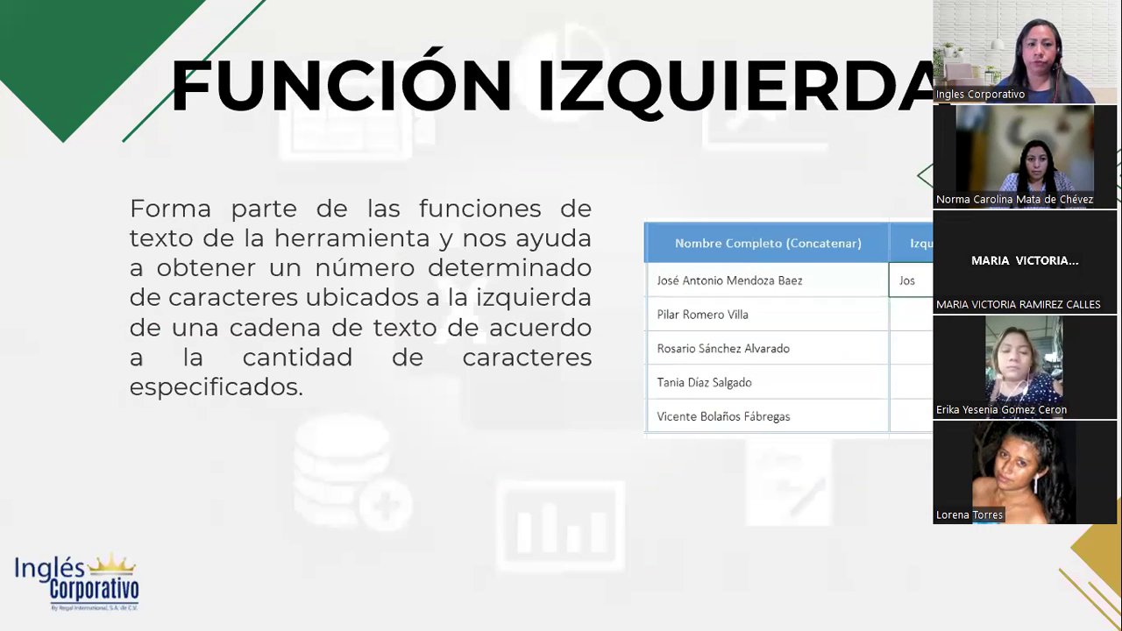
{"action": "key", "text": "Left"}
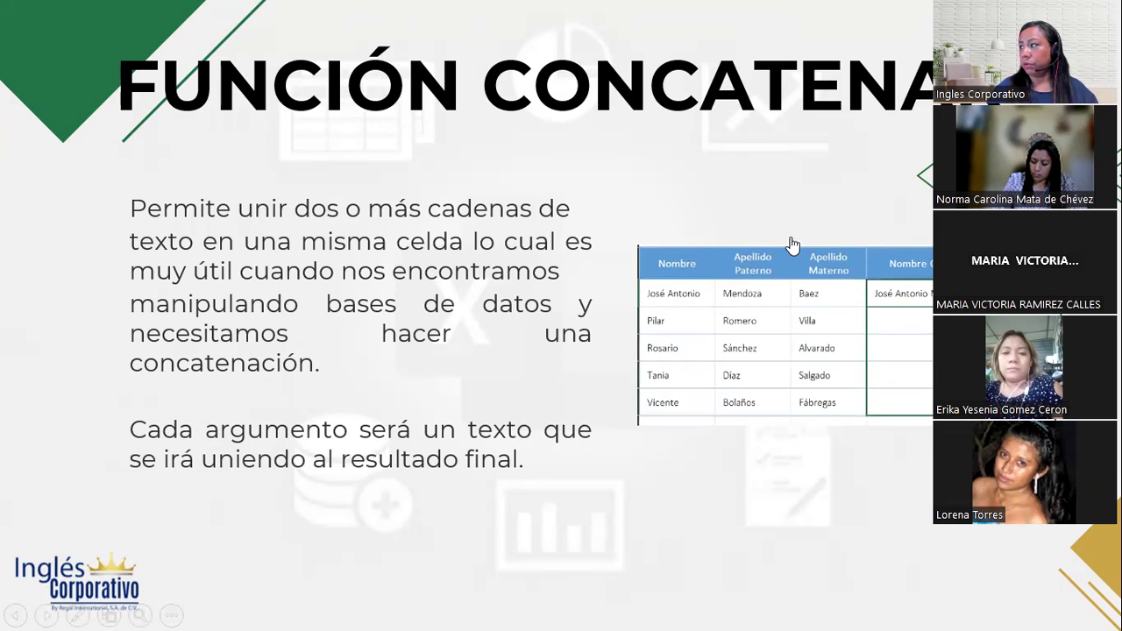
{"action": "left_click", "coordinate": [829, 281]}
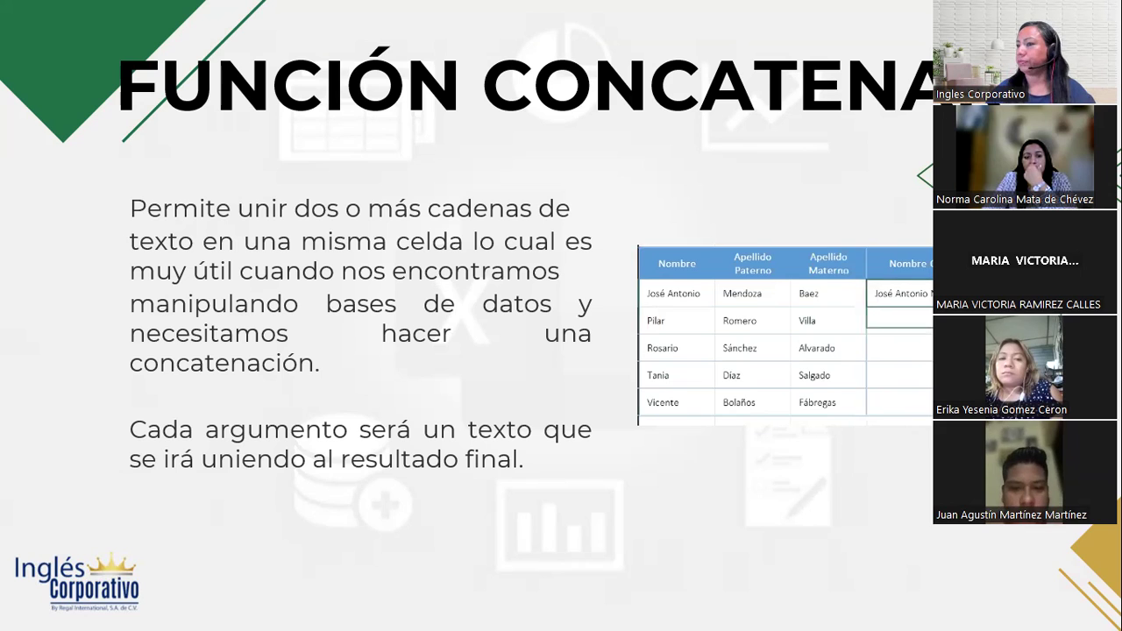
{"action": "key", "text": "Right"}
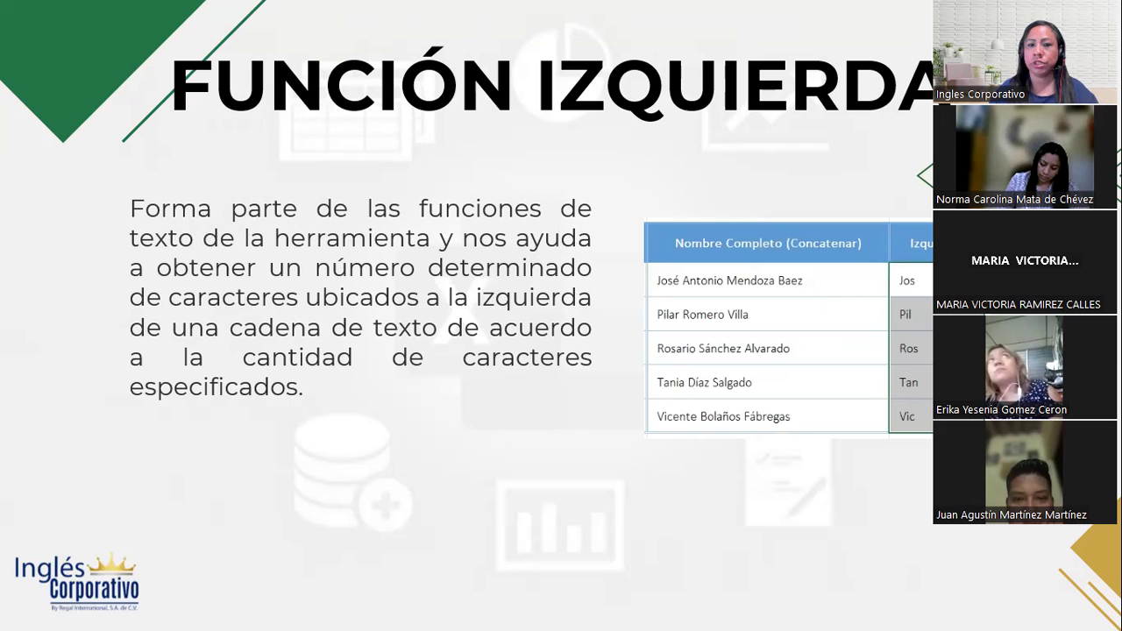
Step: Replay the IZQUIERDA fill-down from 'Jos' back and forth, then reach FUNCIÓN DERECHA
{"action": "key", "text": "Right"}
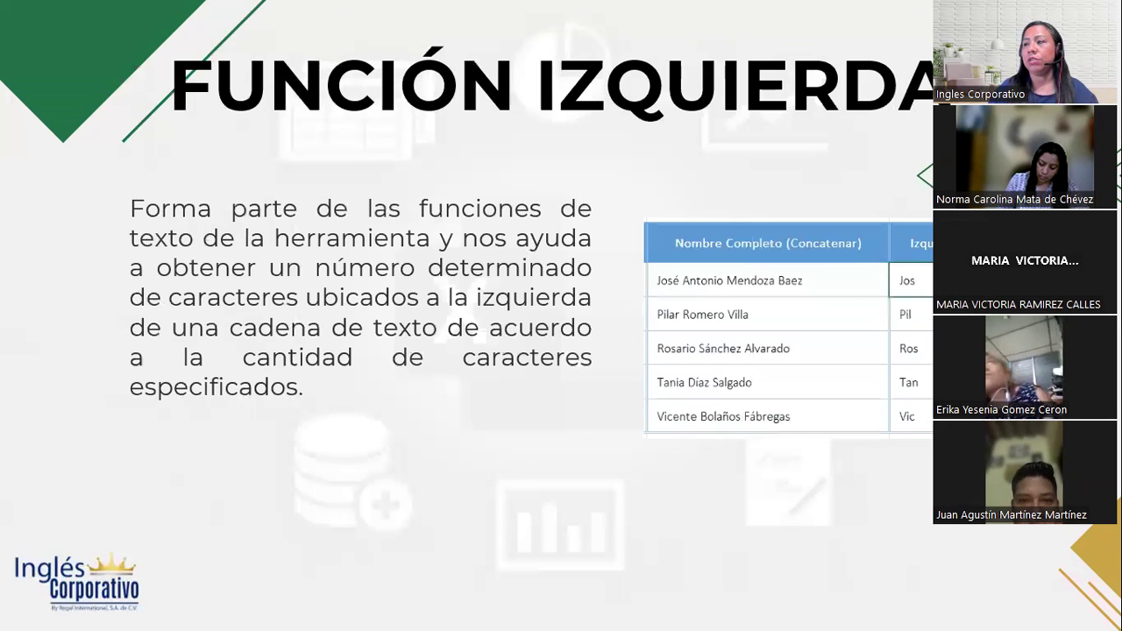
{"action": "key", "text": "Left"}
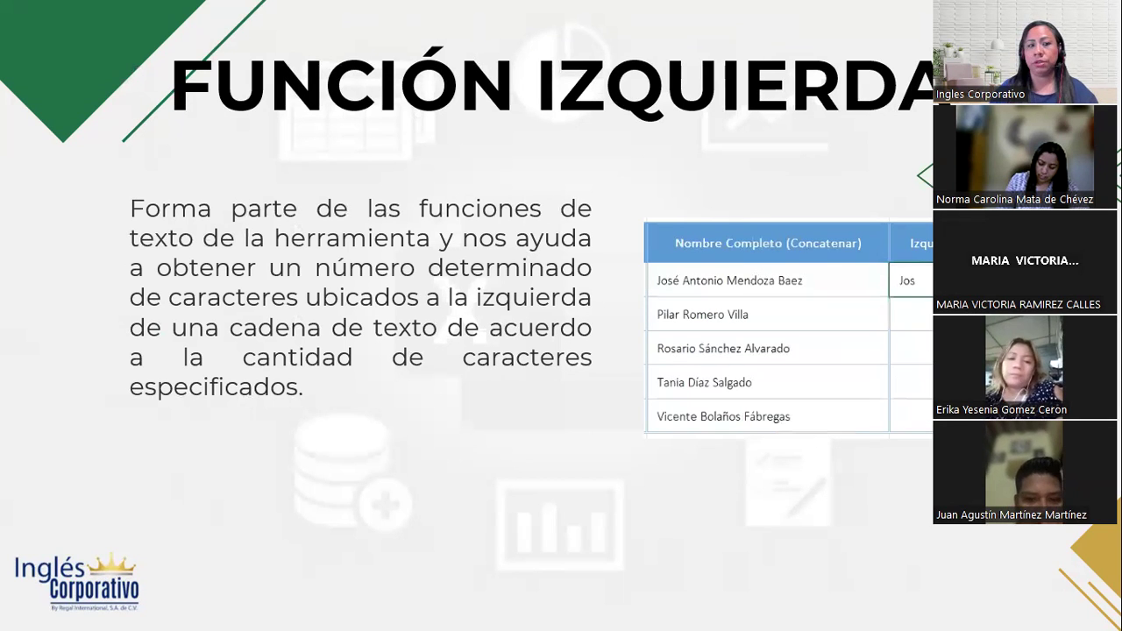
{"action": "key", "text": "Right"}
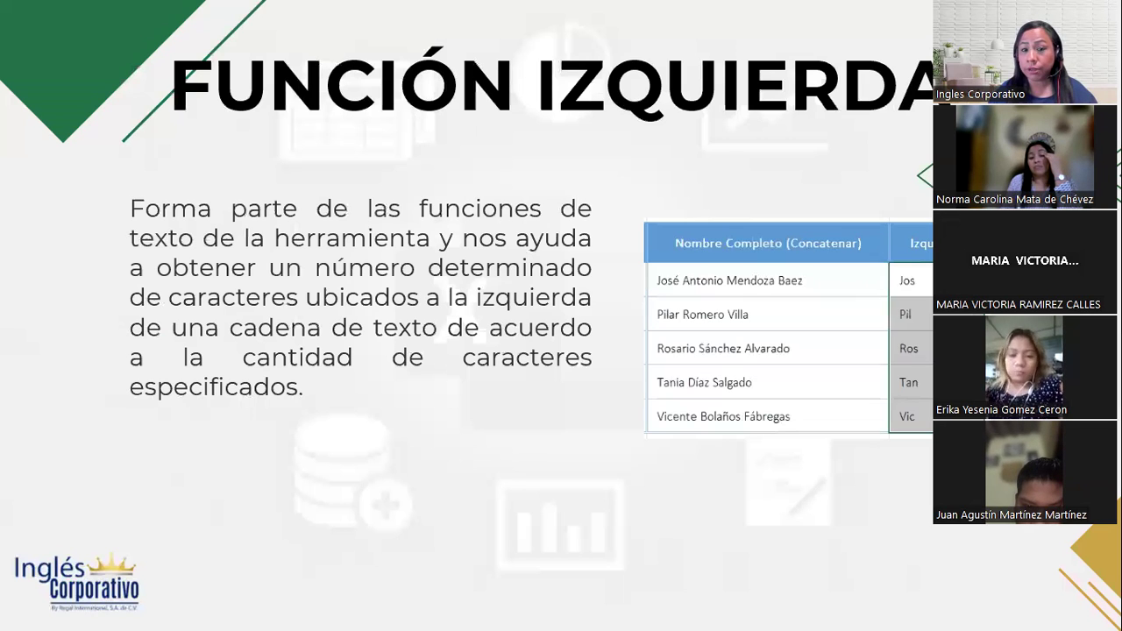
{"action": "key", "text": "Right"}
{"action": "key", "text": "Right"}
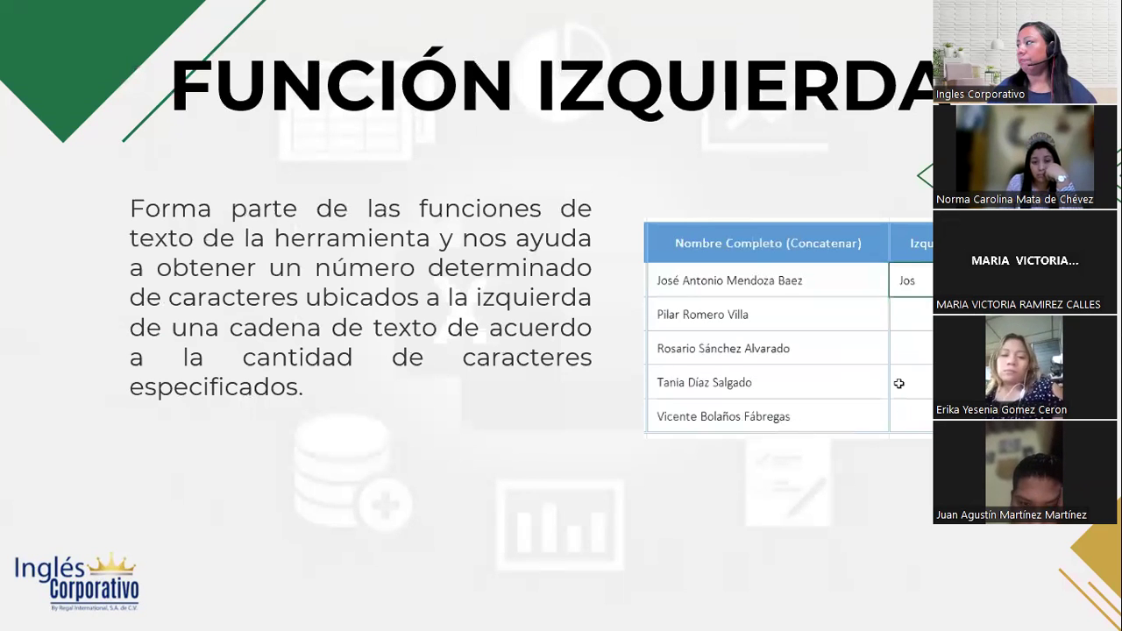
{"action": "key", "text": "Right"}
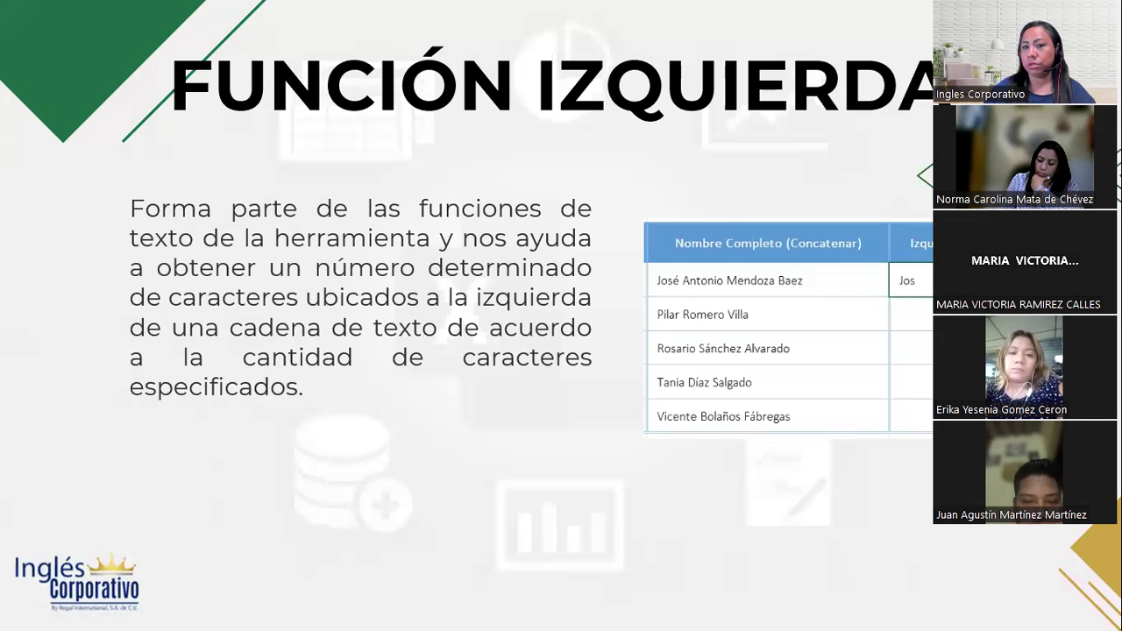
{"action": "key", "text": "Right"}
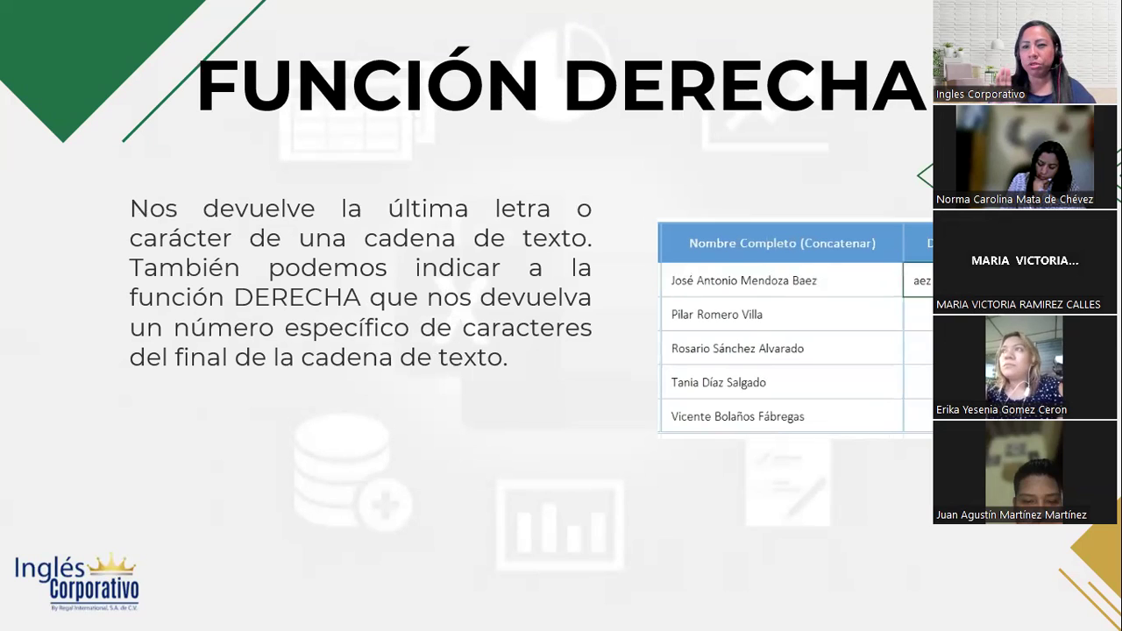
Step: Play the DERECHA fill-down for all names, clear its shading, and reach FUNCIÓN MAYUSC
{"action": "key", "text": "Right"}
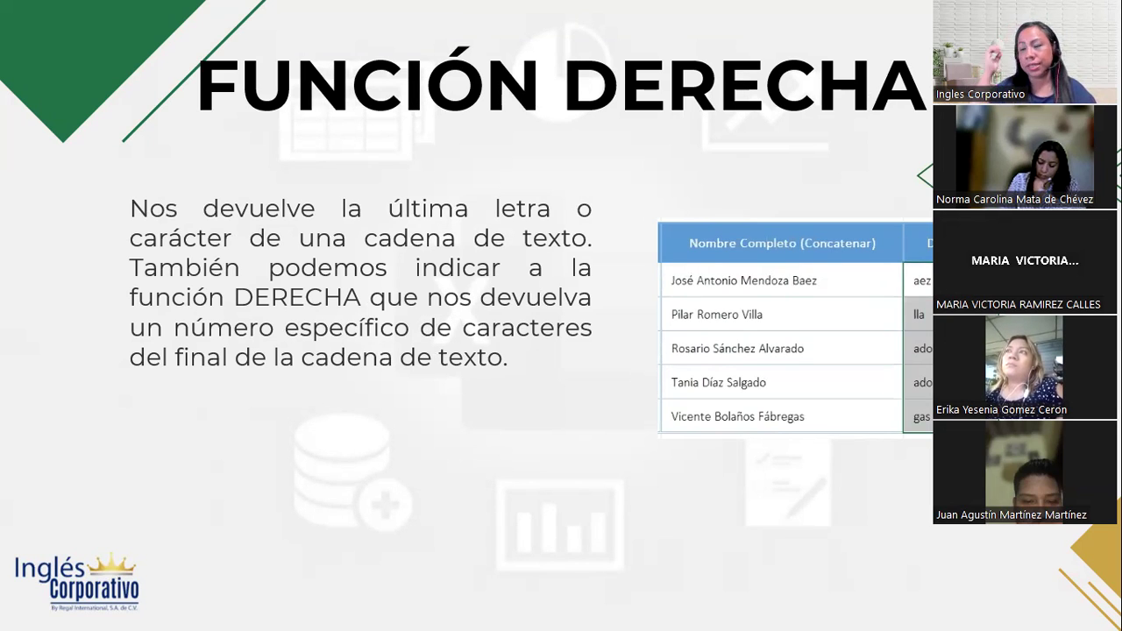
{"action": "key", "text": "Right"}
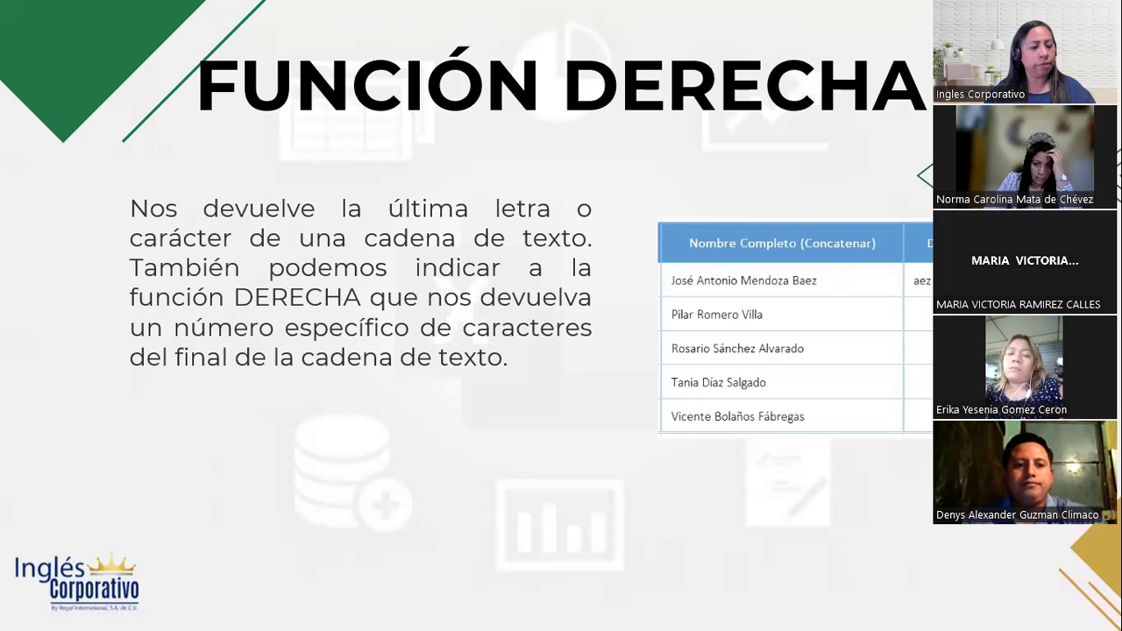
{"action": "key", "text": "Right"}
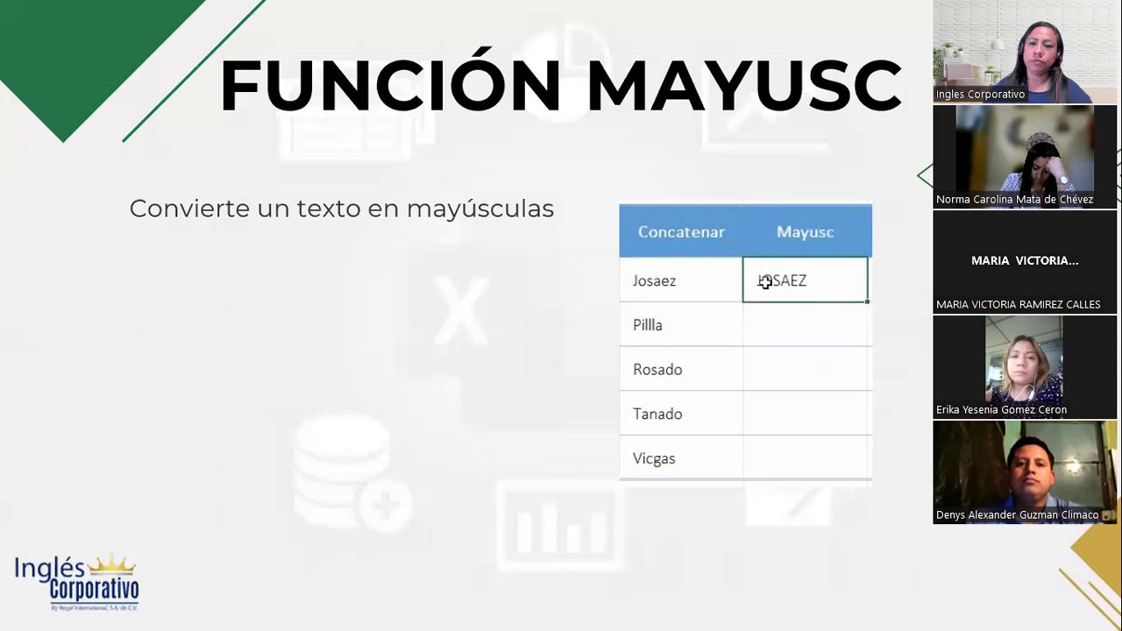
Step: Advance from FUNCIÓN MAYUSC to the FUNCIÓN MINUSC lowercase slide
{"action": "key", "text": "Right"}
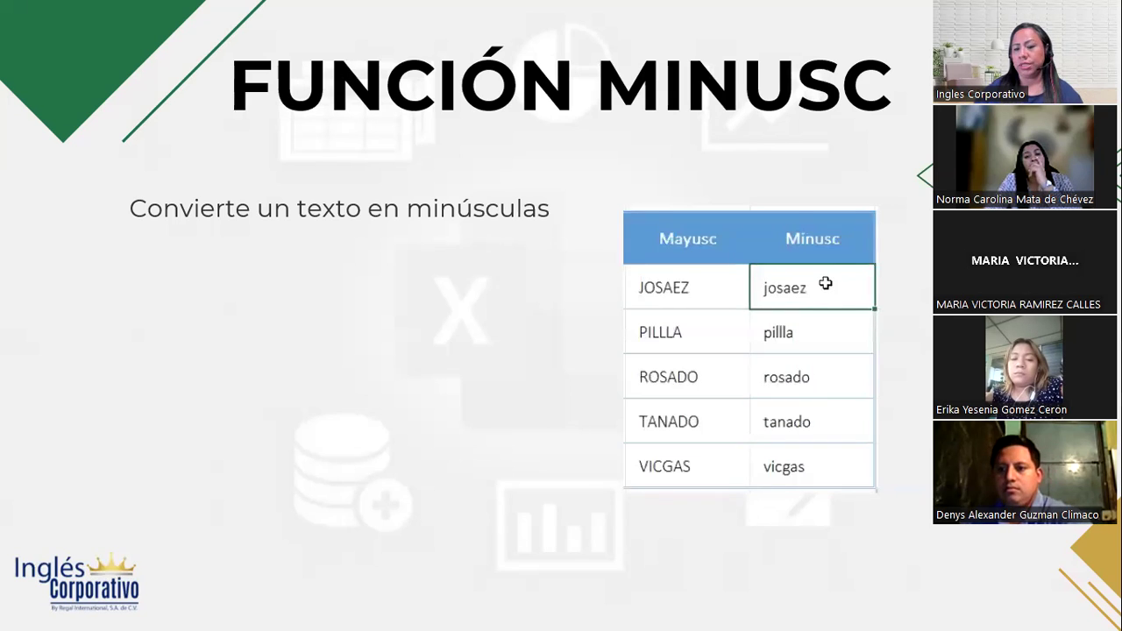
Step: Advance from FUNCIÓN MINUSC to the DESARROLLO practice table slide
{"action": "key", "text": "Right"}
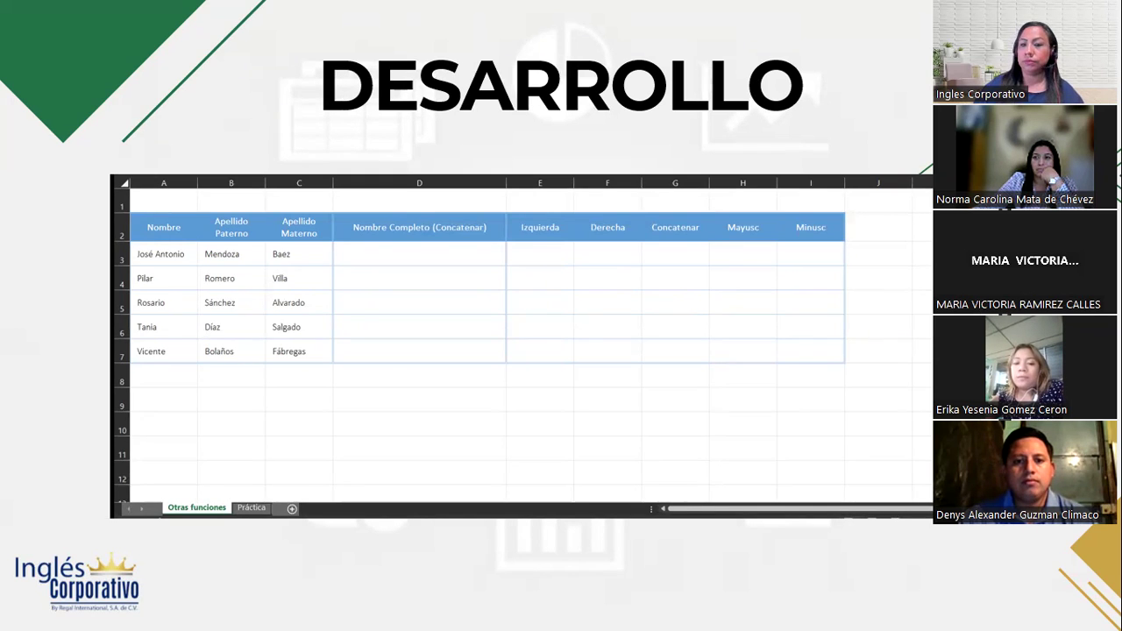
Step: Open the DESARROLLO slide's embedded name table for editing in Excel
{"action": "double_click", "coordinate": [219, 206]}
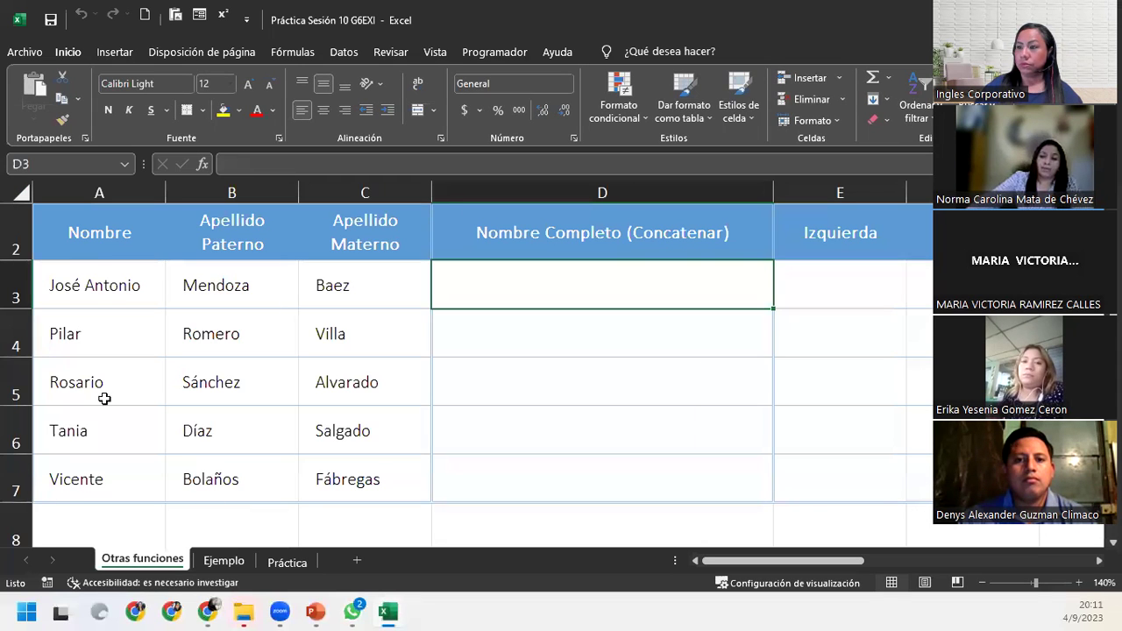
Step: Zoom the Otras funciones sheet out from 140% to 110% to show the Extrae column
{"action": "left_click", "coordinate": [983, 583]}
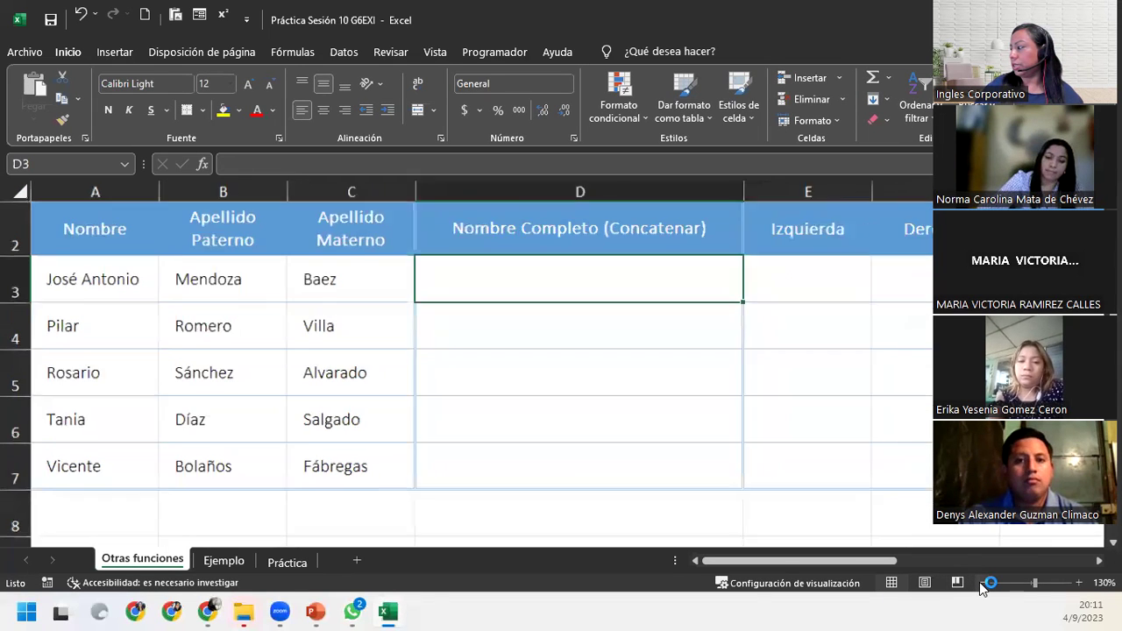
{"action": "left_click", "coordinate": [982, 583]}
{"action": "left_click", "coordinate": [982, 583]}
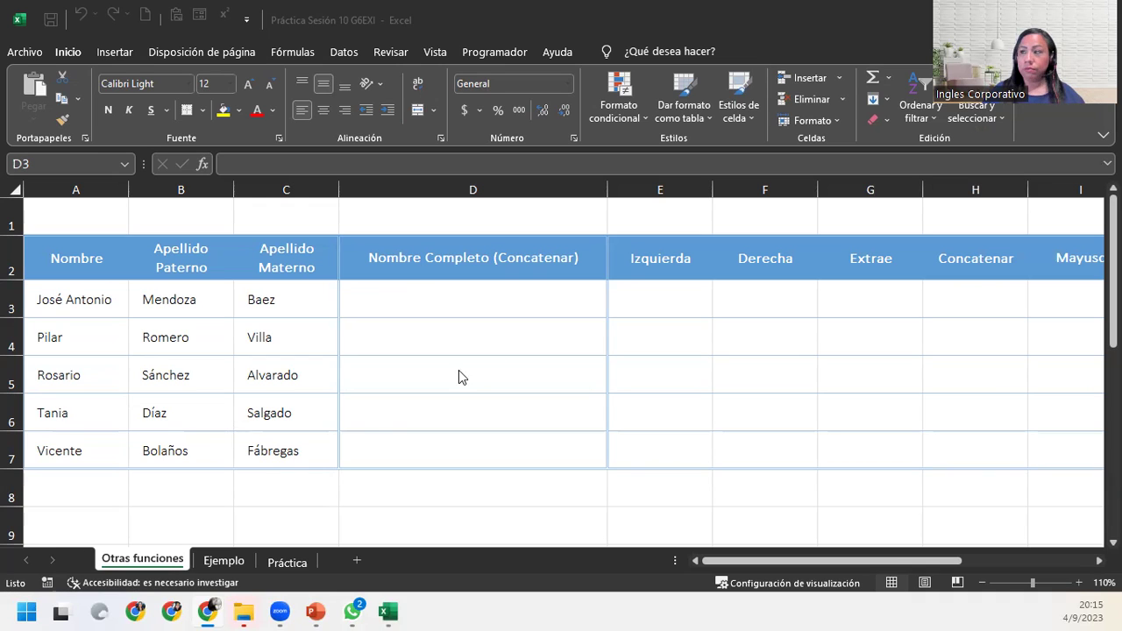
{"action": "left_click", "coordinate": [401, 288]}
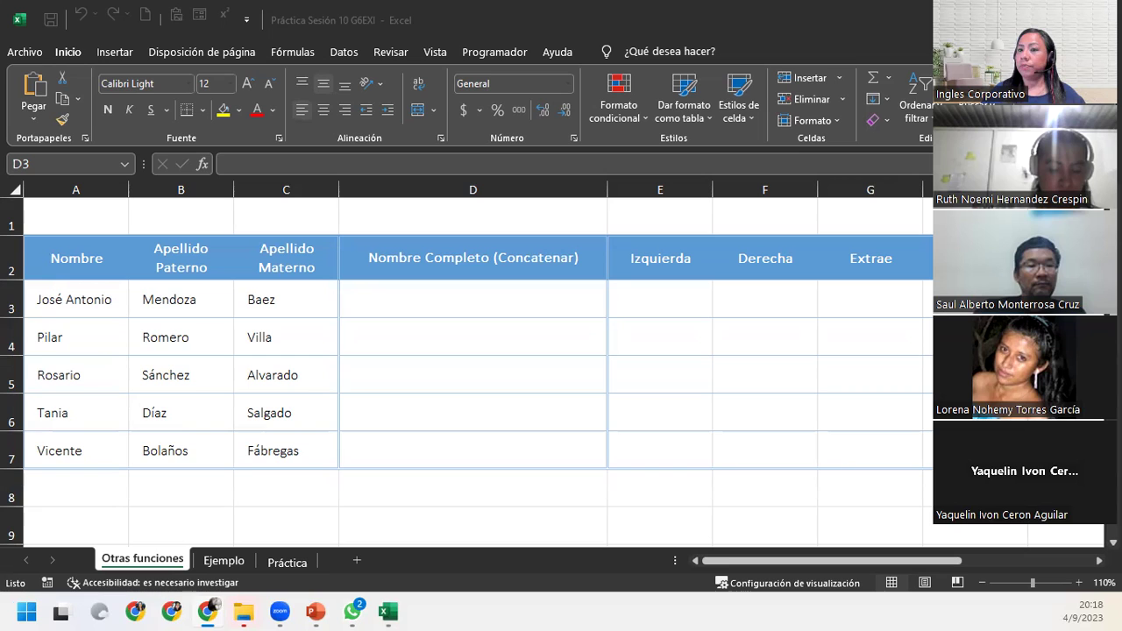
Step: Select the first row's name and surnames, then return to empty cell D3
{"action": "left_click", "coordinate": [472, 299]}
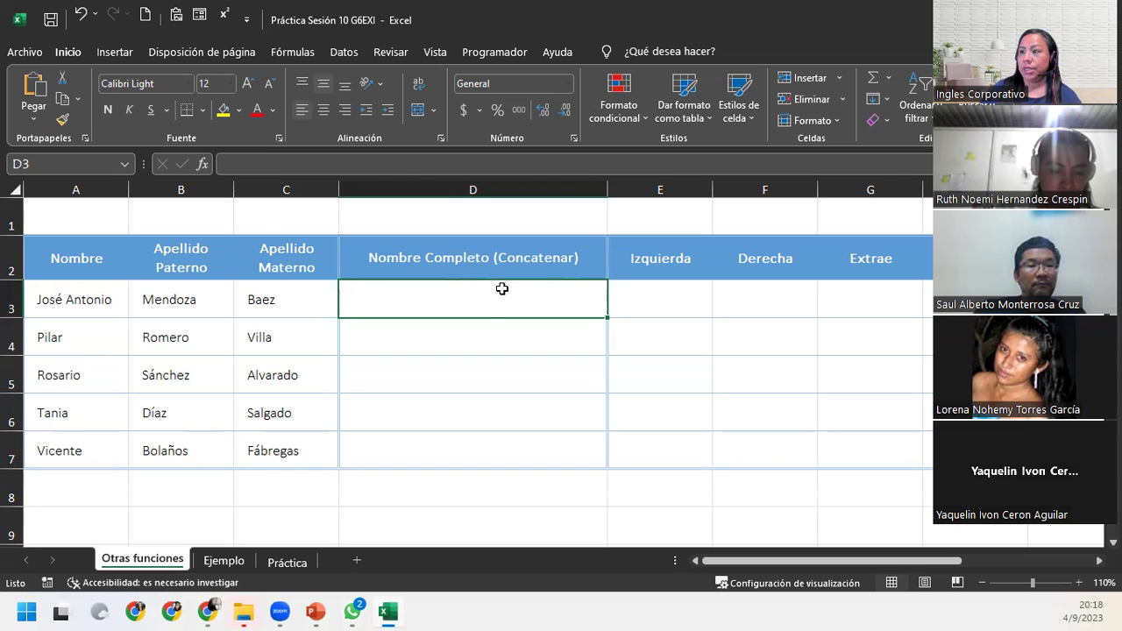
{"action": "left_click", "coordinate": [62, 300]}
{"action": "left_click_drag", "start_coordinate": [62, 299], "coordinate": [303, 290]}
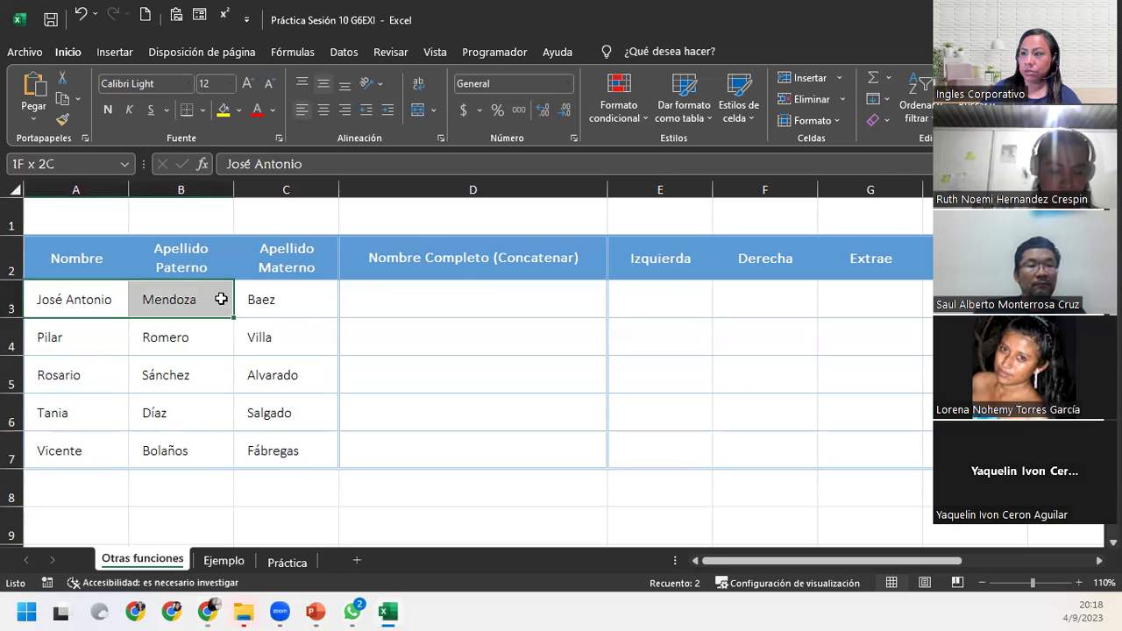
{"action": "left_click", "coordinate": [400, 291]}
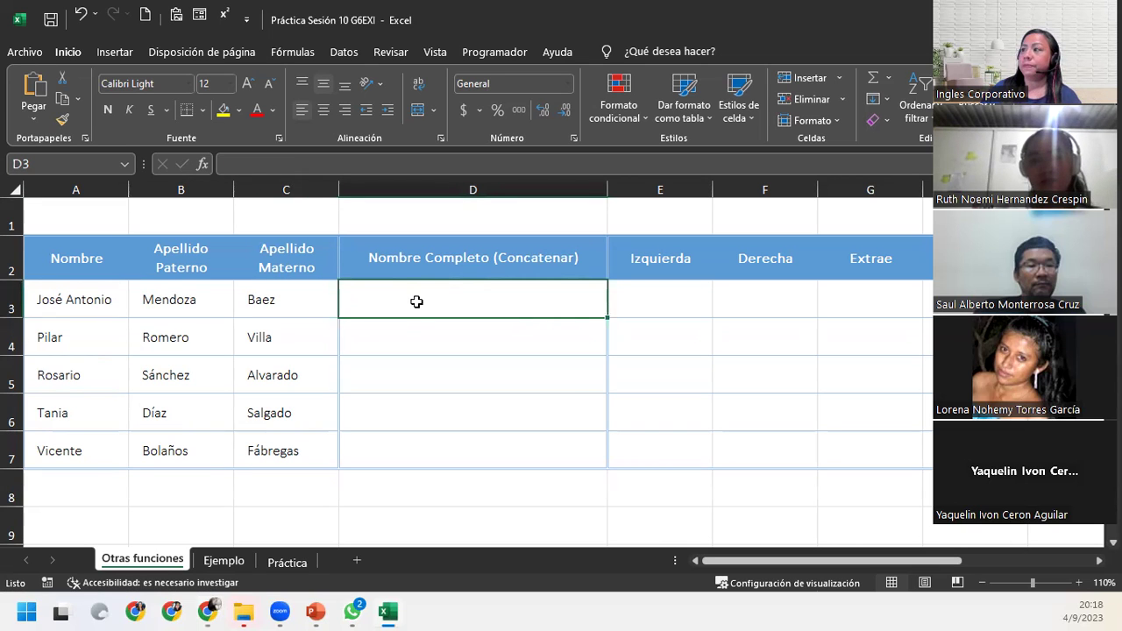
Step: Browse the Texto function list on the Fórmulas tab, then close it
{"action": "left_click", "coordinate": [281, 54]}
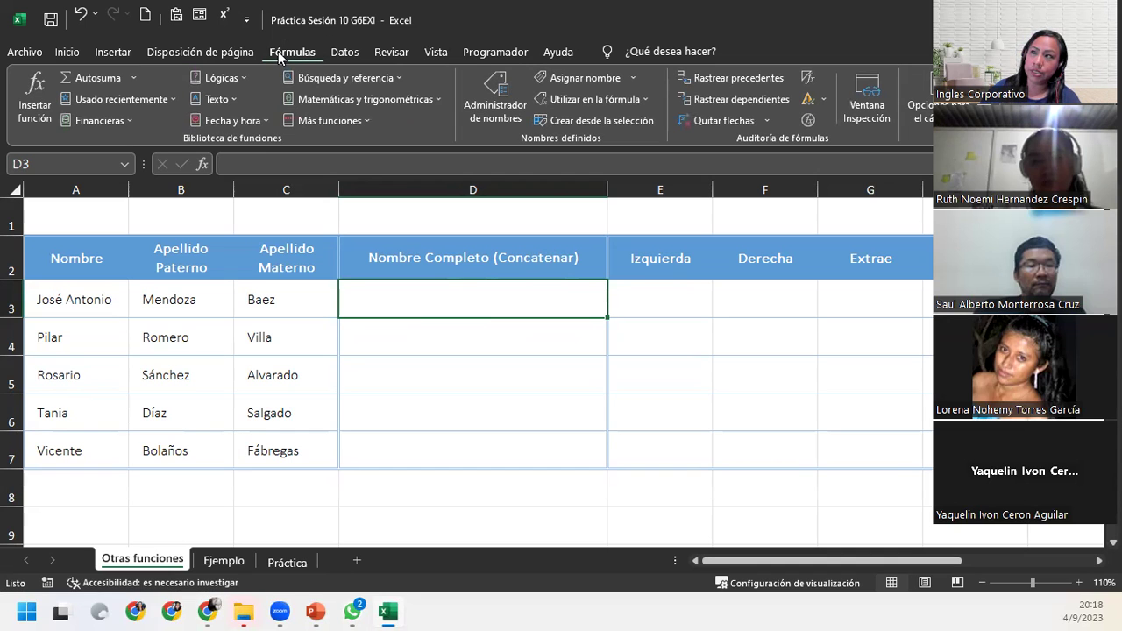
{"action": "left_click", "coordinate": [239, 95]}
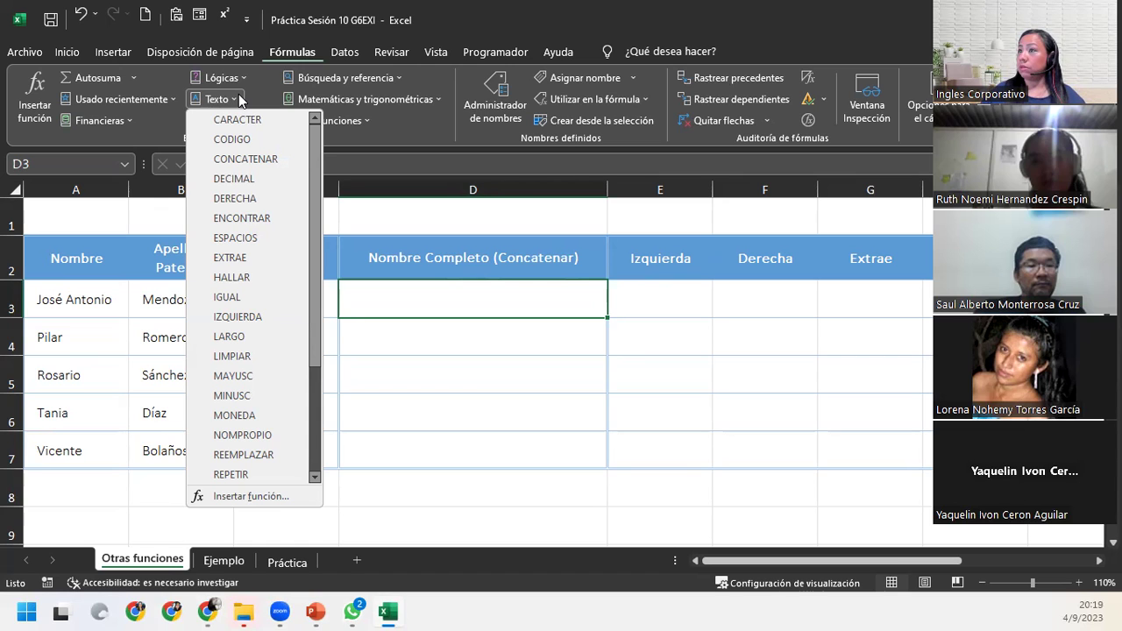
{"action": "left_click", "coordinate": [455, 319]}
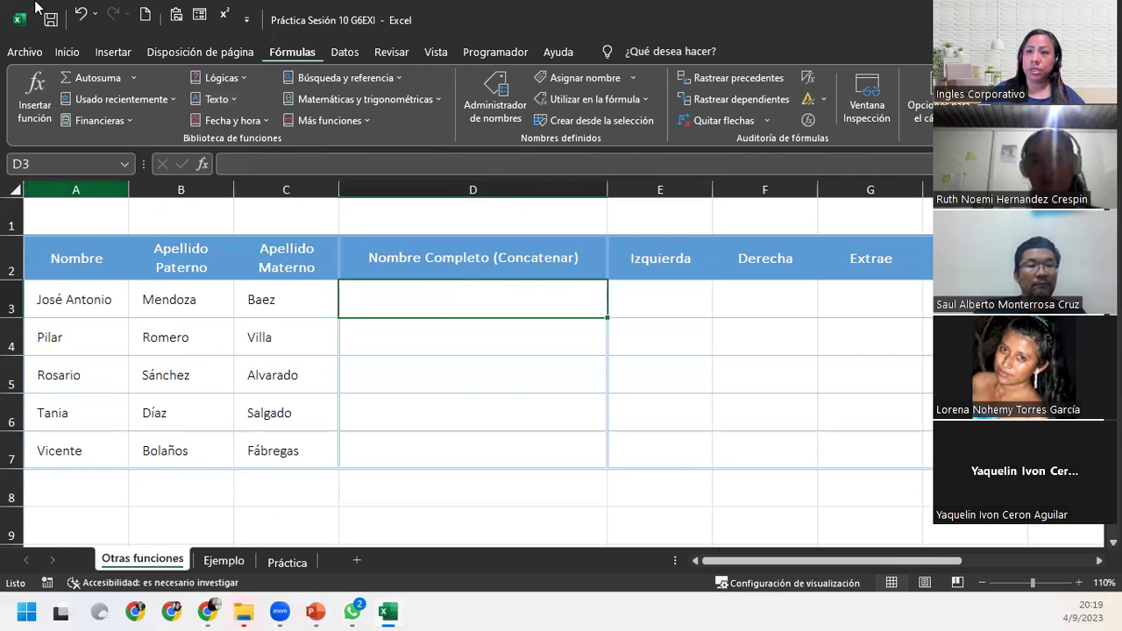
Step: Search Insertar función for 'concatenar' and choose CONCATENAR for cell D3
{"action": "left_click", "coordinate": [47, 98]}
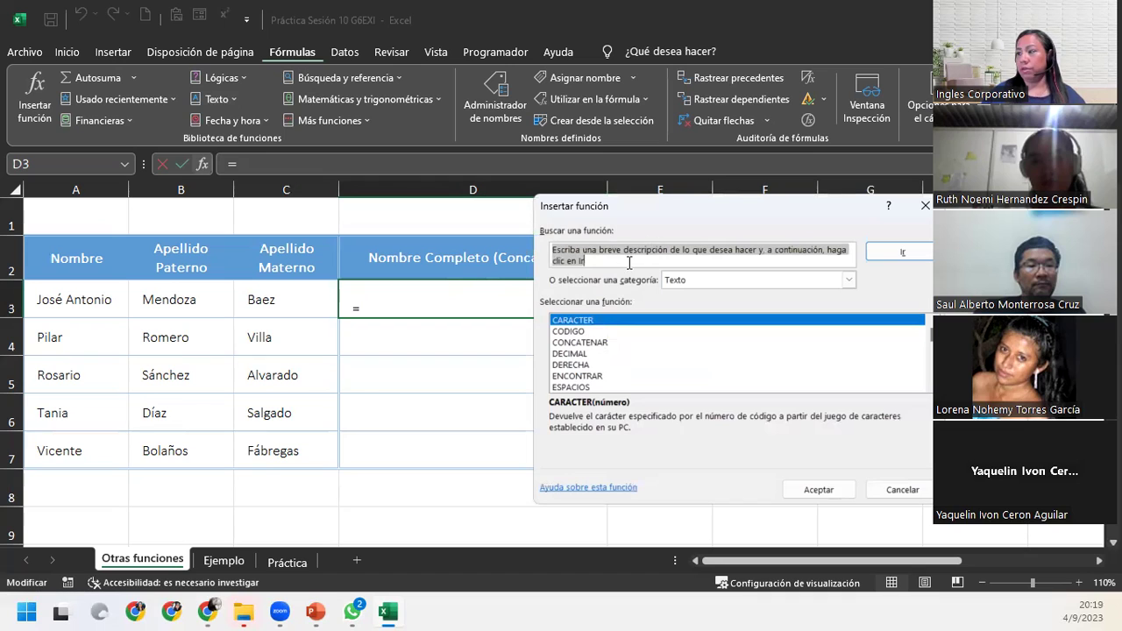
{"action": "type", "text": "concat"}
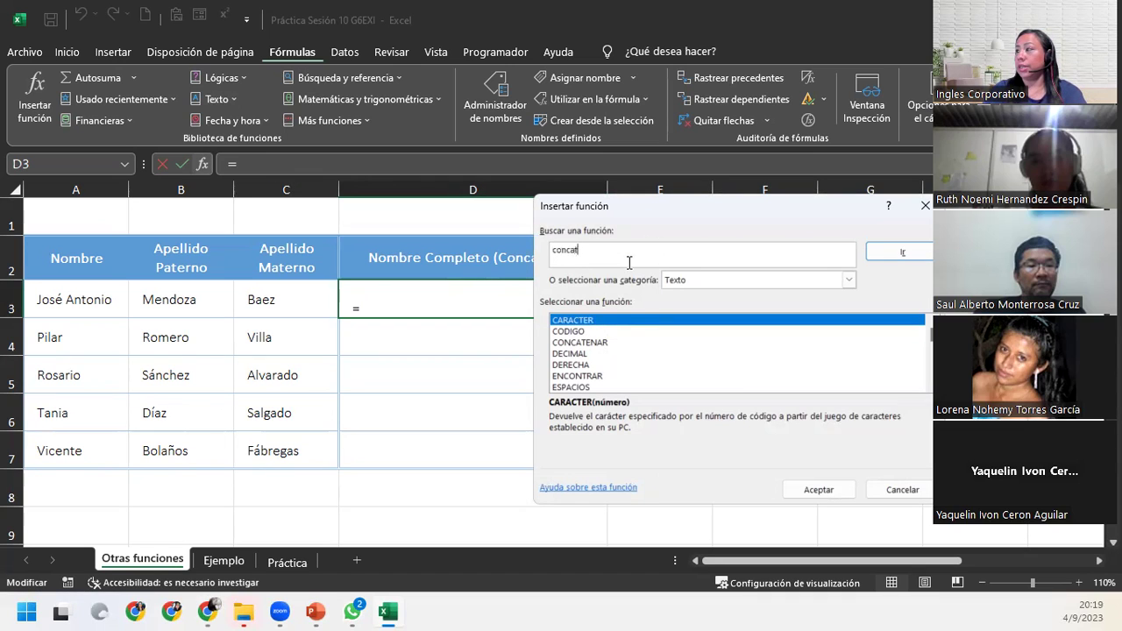
{"action": "type", "text": "enar"}
{"action": "key", "text": "Return"}
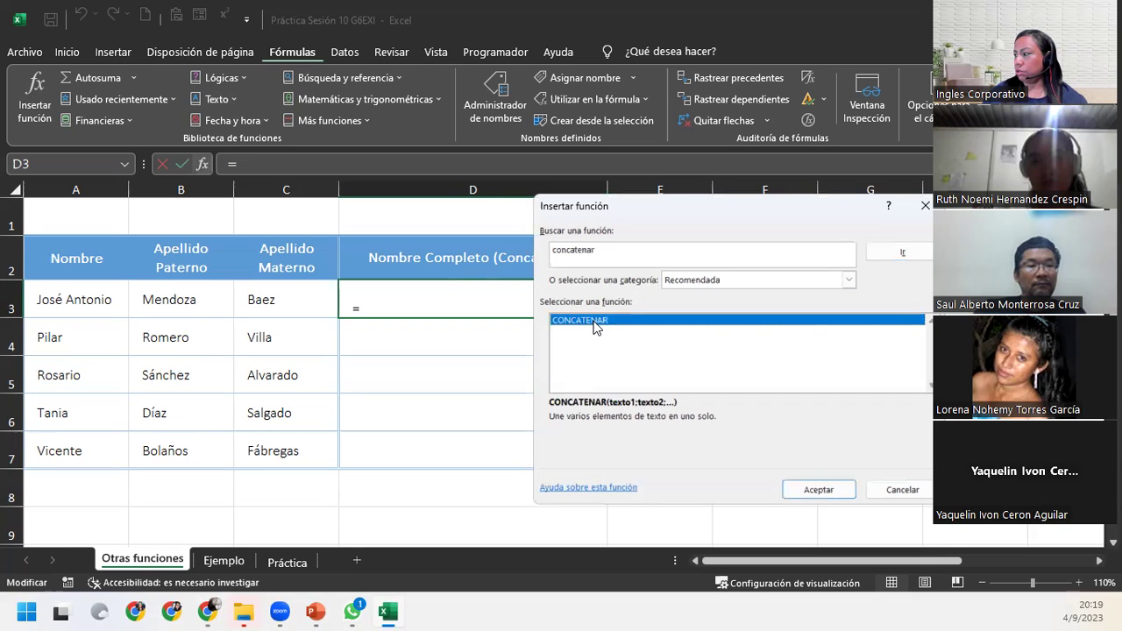
{"action": "left_click", "coordinate": [786, 490]}
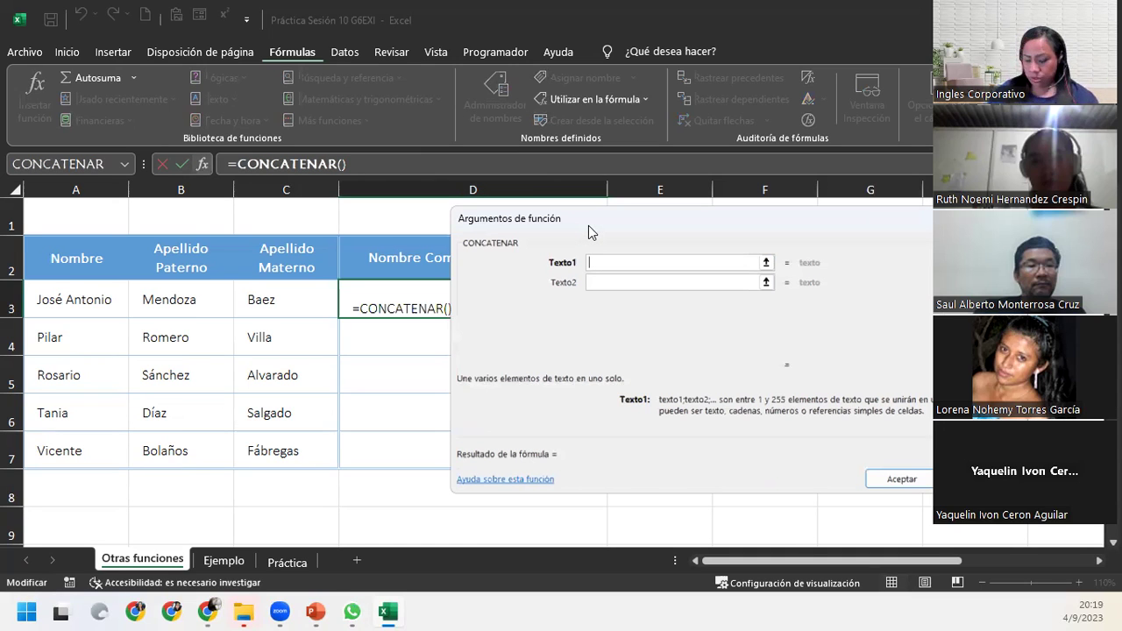
Step: Set A3 as CONCATENAR's Texto1 argument and move on to the Texto2 box
{"action": "left_click_drag", "start_coordinate": [589, 225], "coordinate": [667, 204]}
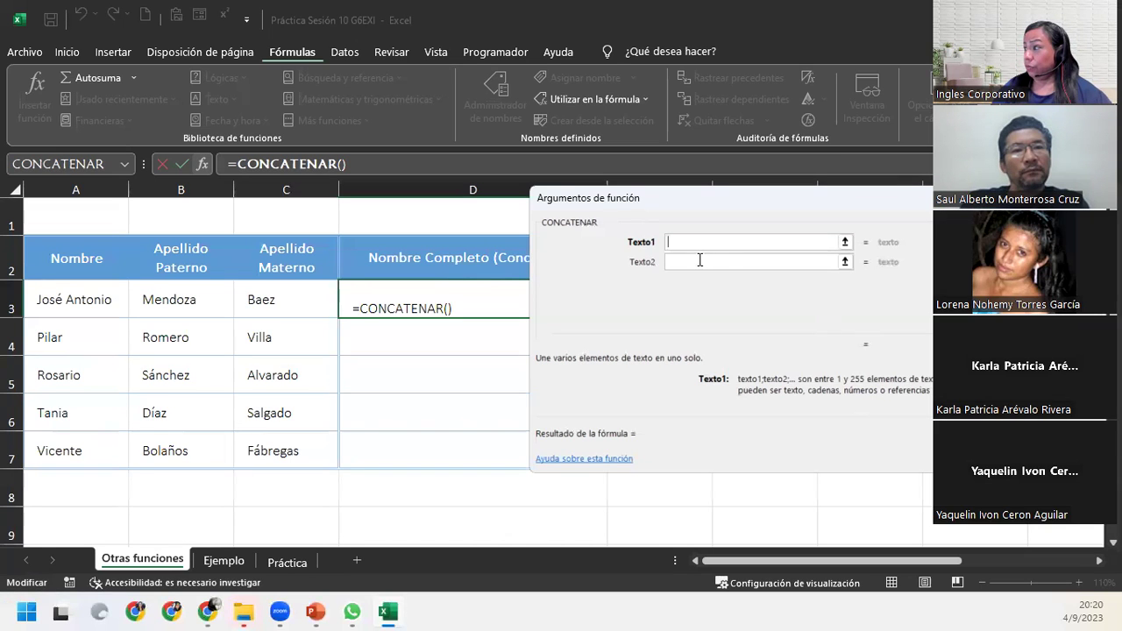
{"action": "left_click", "coordinate": [102, 302]}
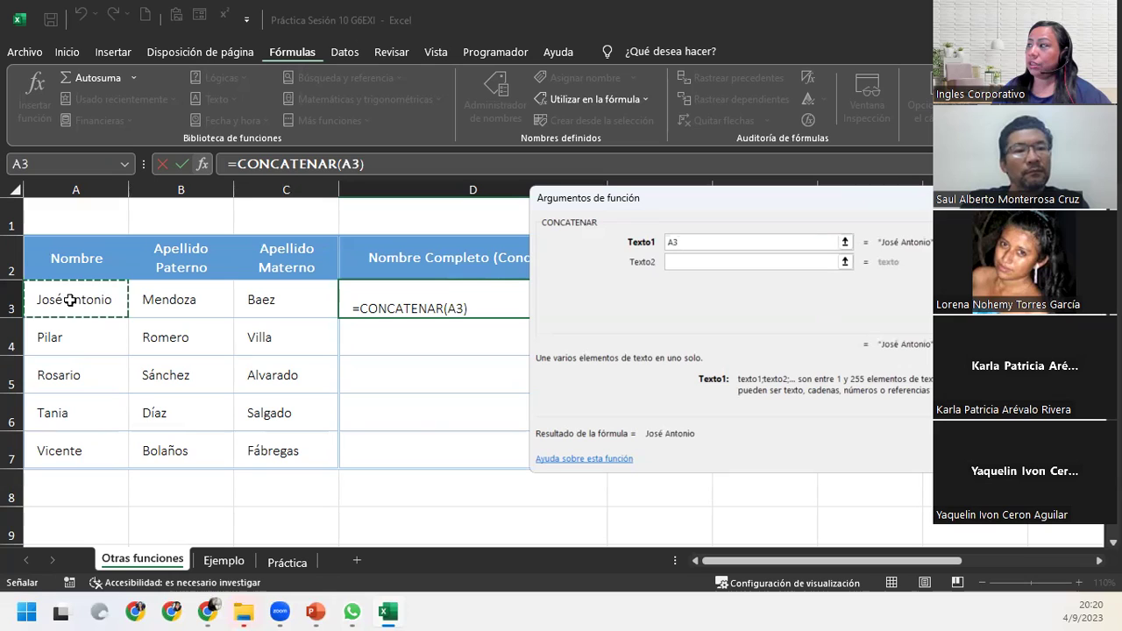
{"action": "left_click", "coordinate": [680, 243]}
{"action": "left_click", "coordinate": [683, 262]}
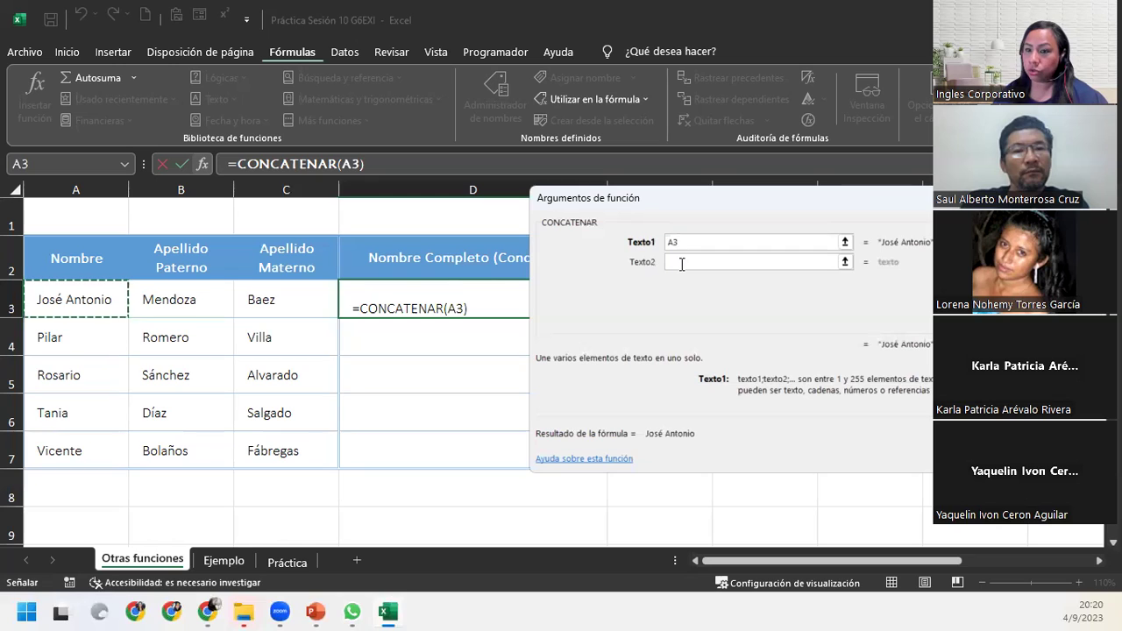
{"action": "left_click", "coordinate": [683, 262]}
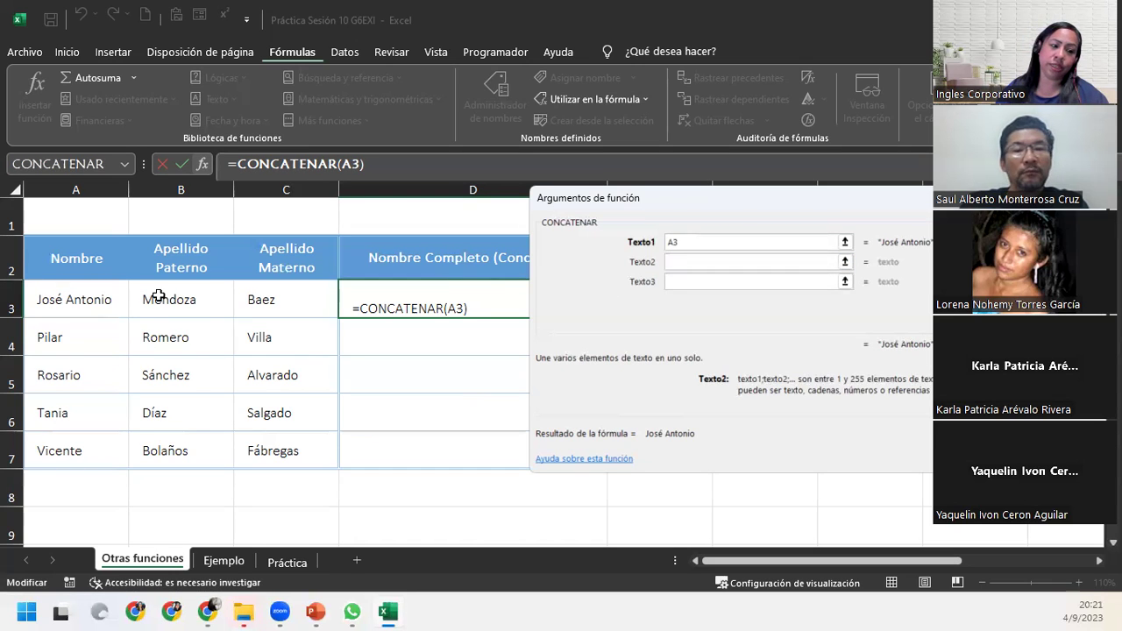
Step: Replace B3 in Texto2 with a quoted space " " as the second argument
{"action": "left_click", "coordinate": [158, 296]}
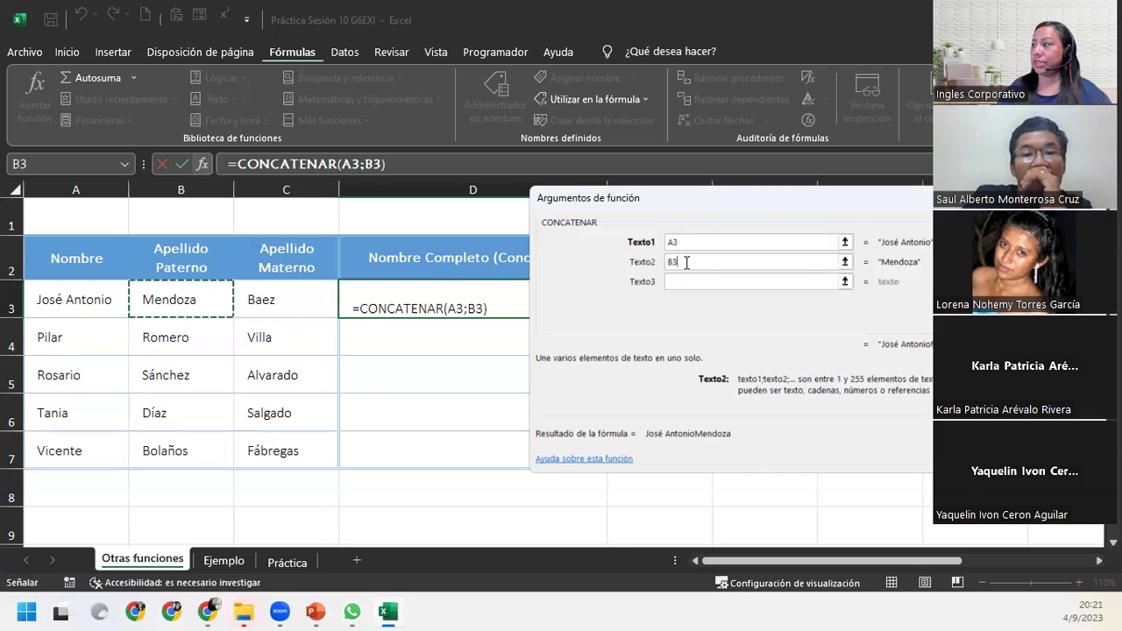
{"action": "key", "text": "BackSpace"}
{"action": "key", "text": "BackSpace"}
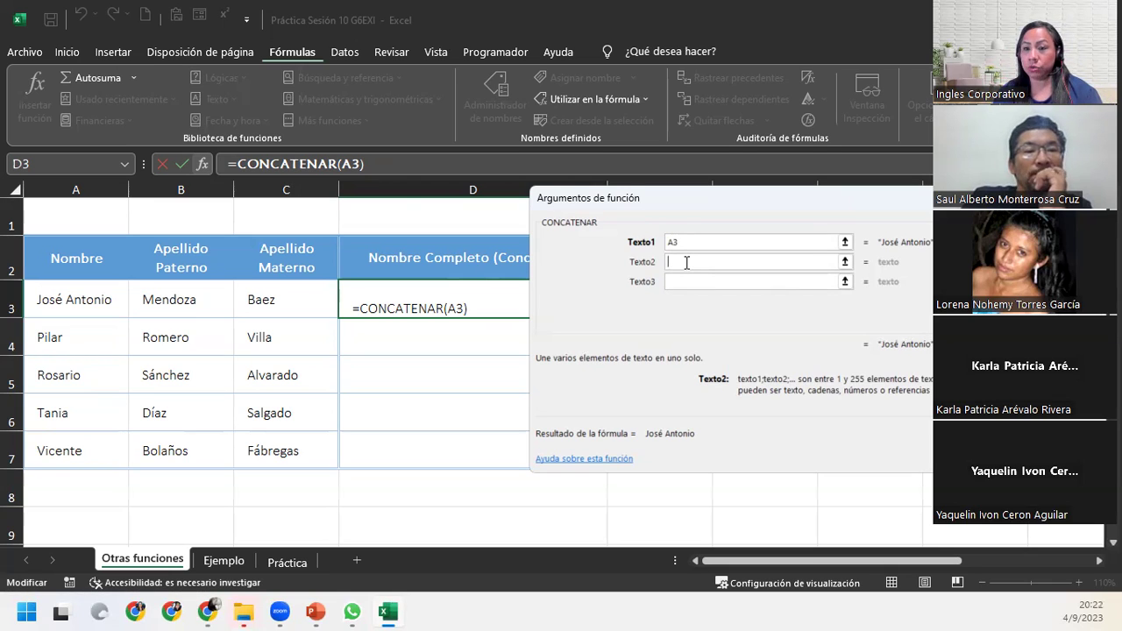
{"action": "type", "text": "\""}
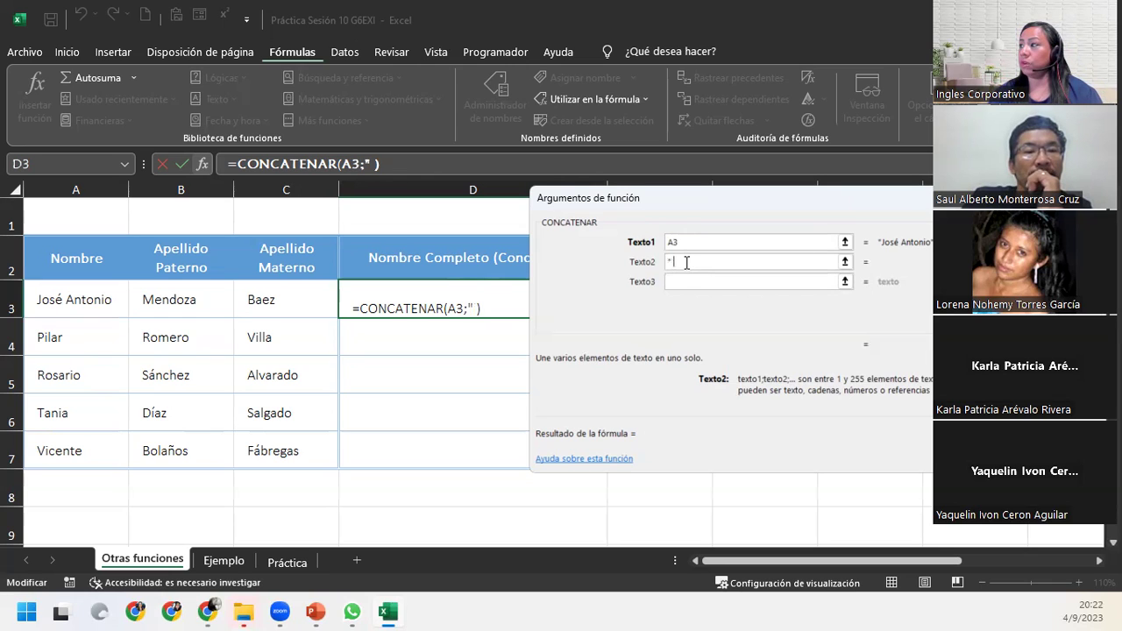
{"action": "type", "text": " \""}
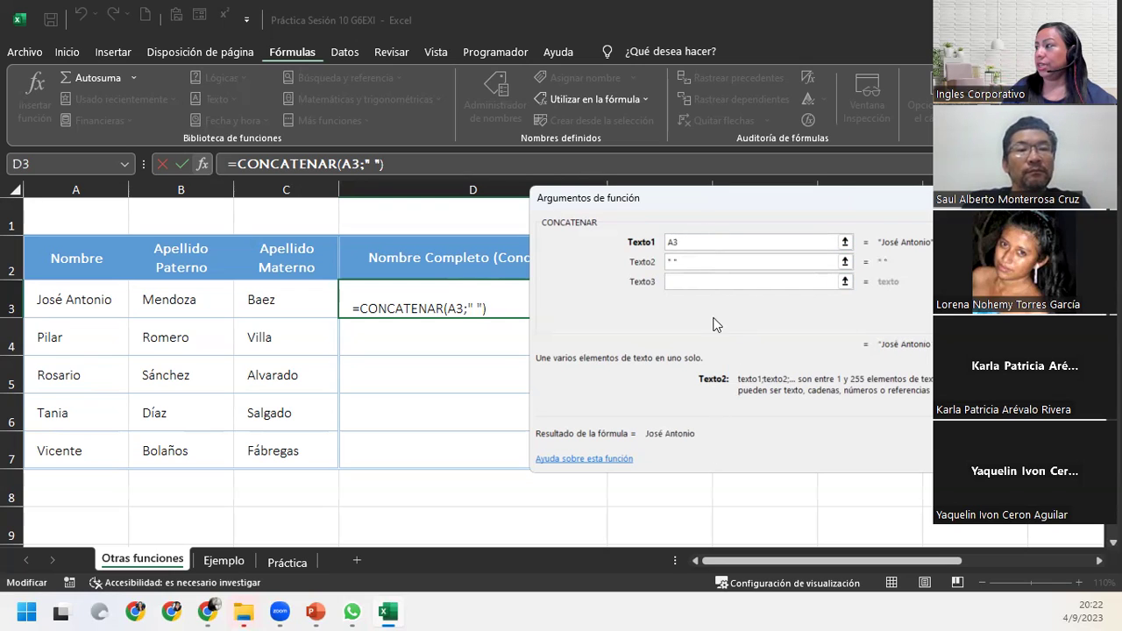
Step: Add B3, another " " space and C3 as CONCATENAR's third, fourth and fifth arguments
{"action": "left_click", "coordinate": [689, 285]}
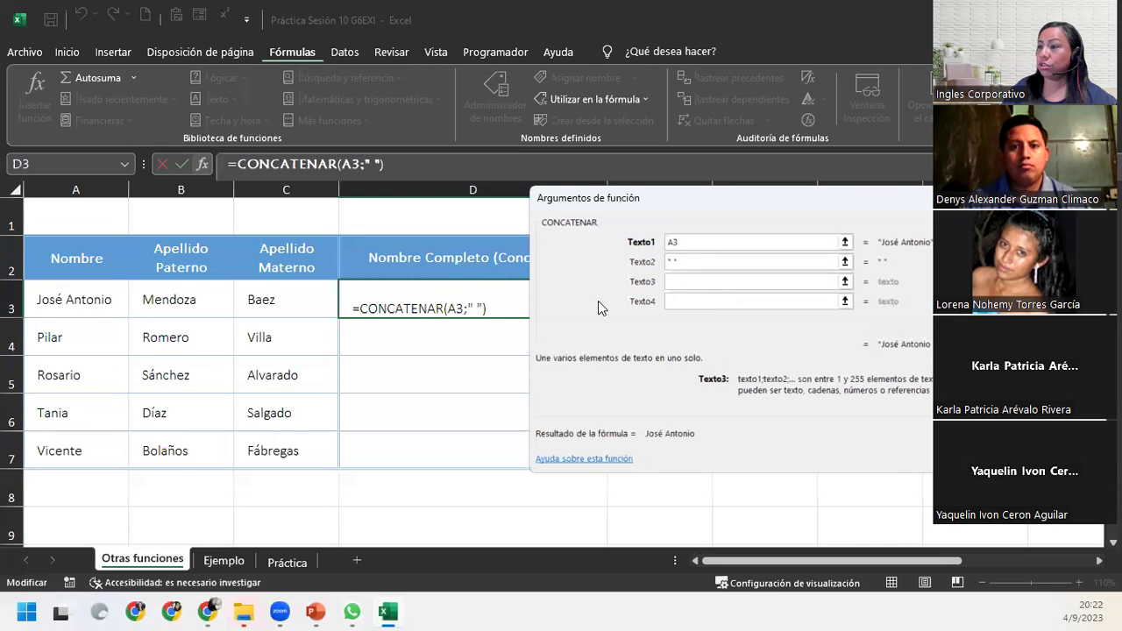
{"action": "left_click", "coordinate": [208, 296]}
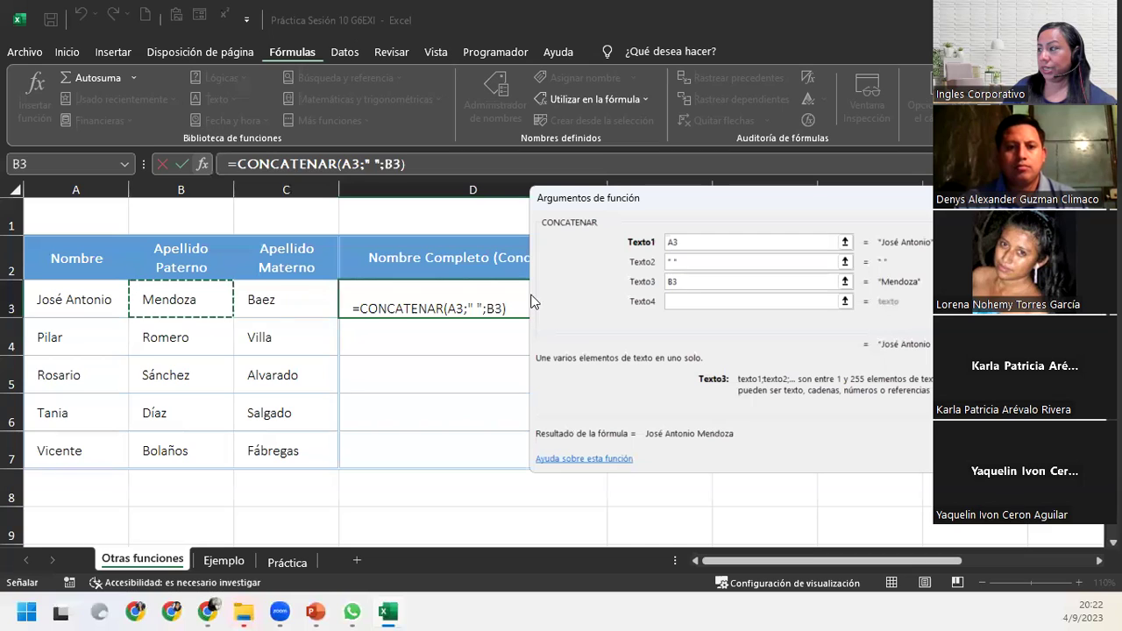
{"action": "left_click", "coordinate": [674, 301]}
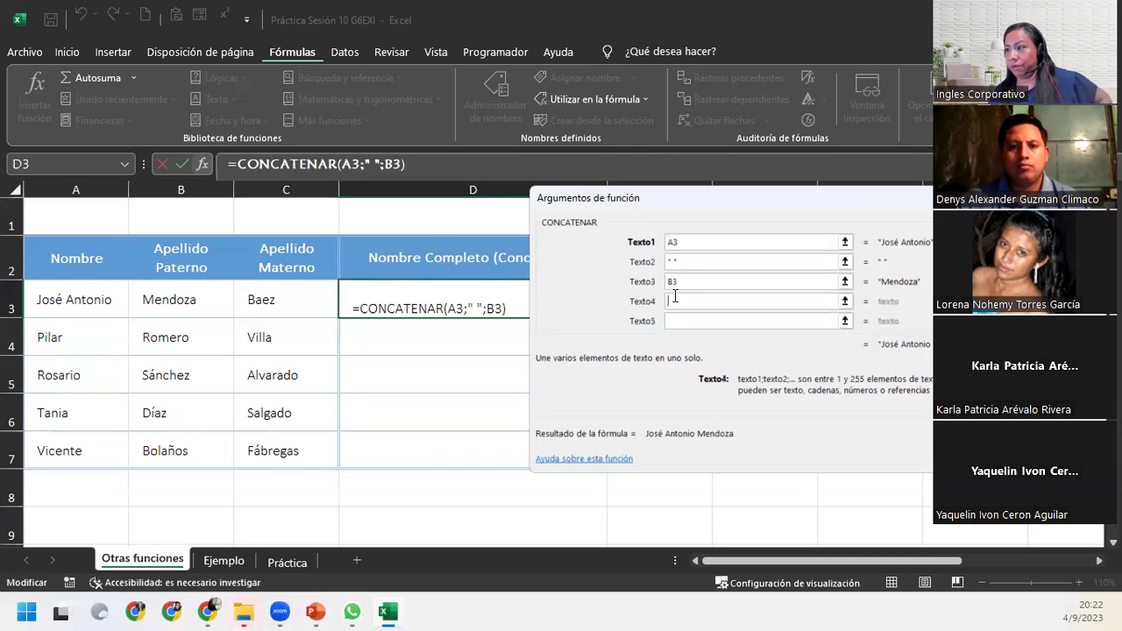
{"action": "type", "text": "\" \""}
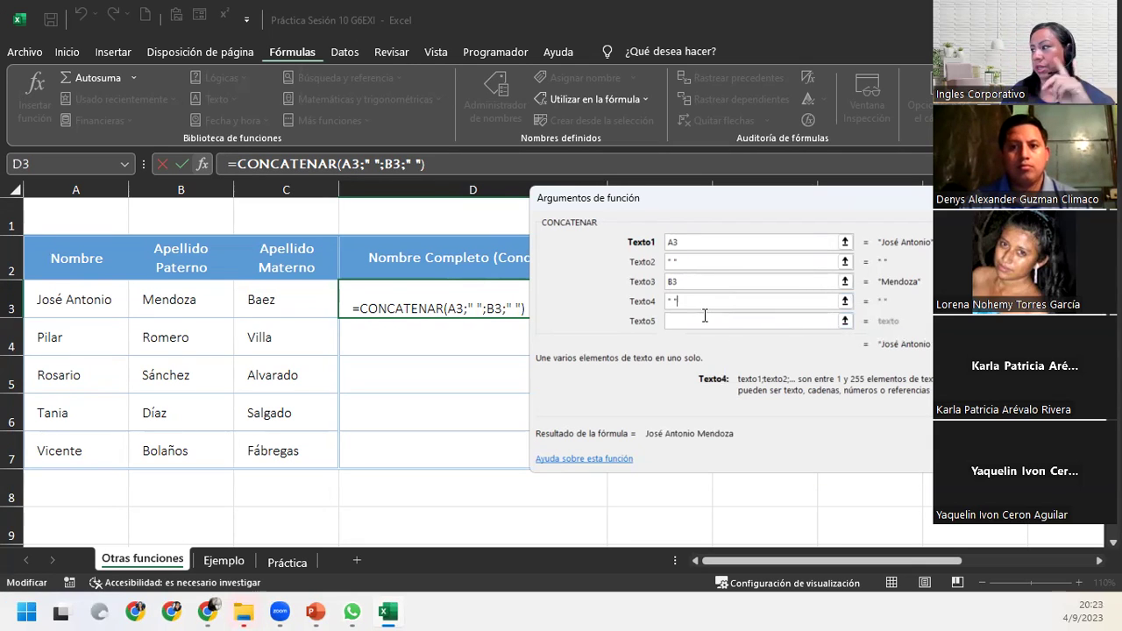
{"action": "left_click", "coordinate": [705, 317]}
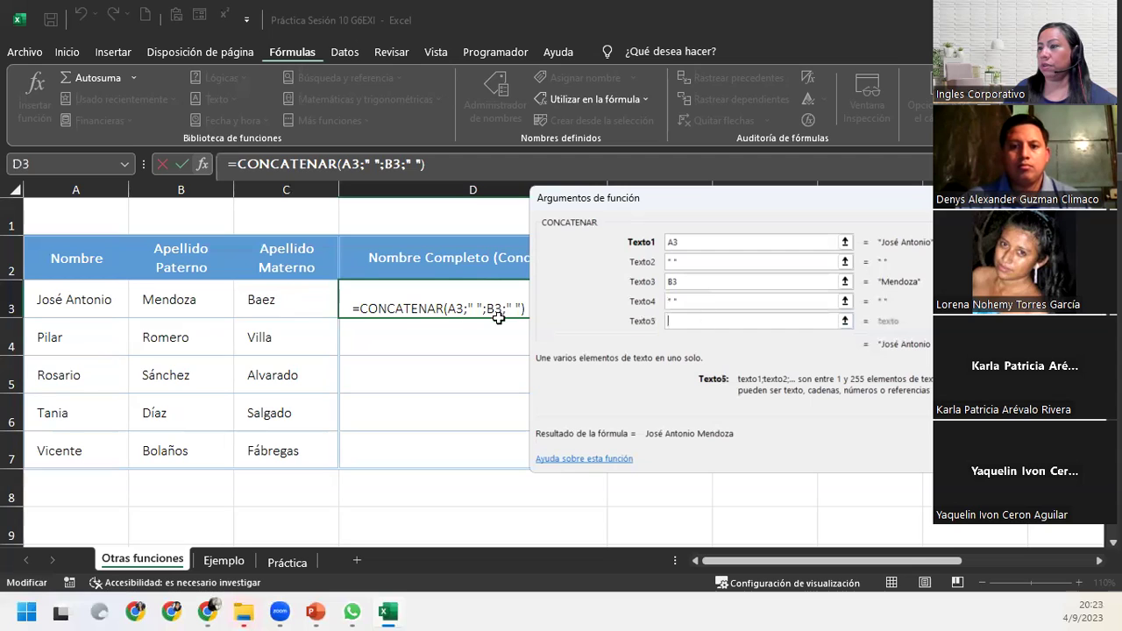
{"action": "left_click", "coordinate": [290, 298]}
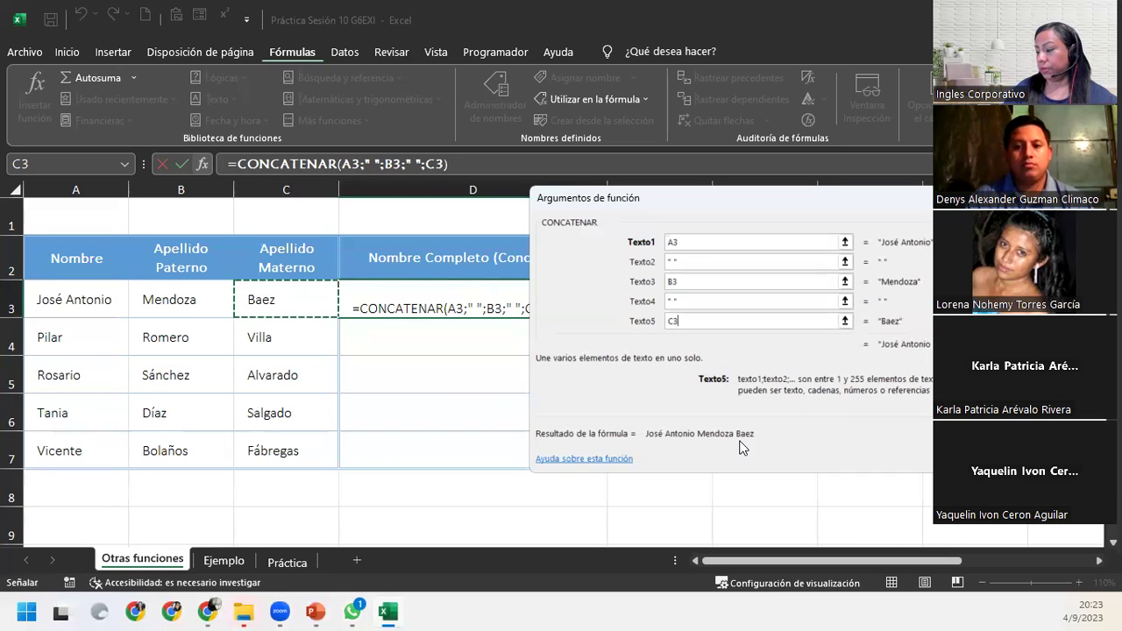
Step: Confirm D3's full-name formula, then begin =CONCATENAR( in cell D4
{"action": "key", "text": "Return"}
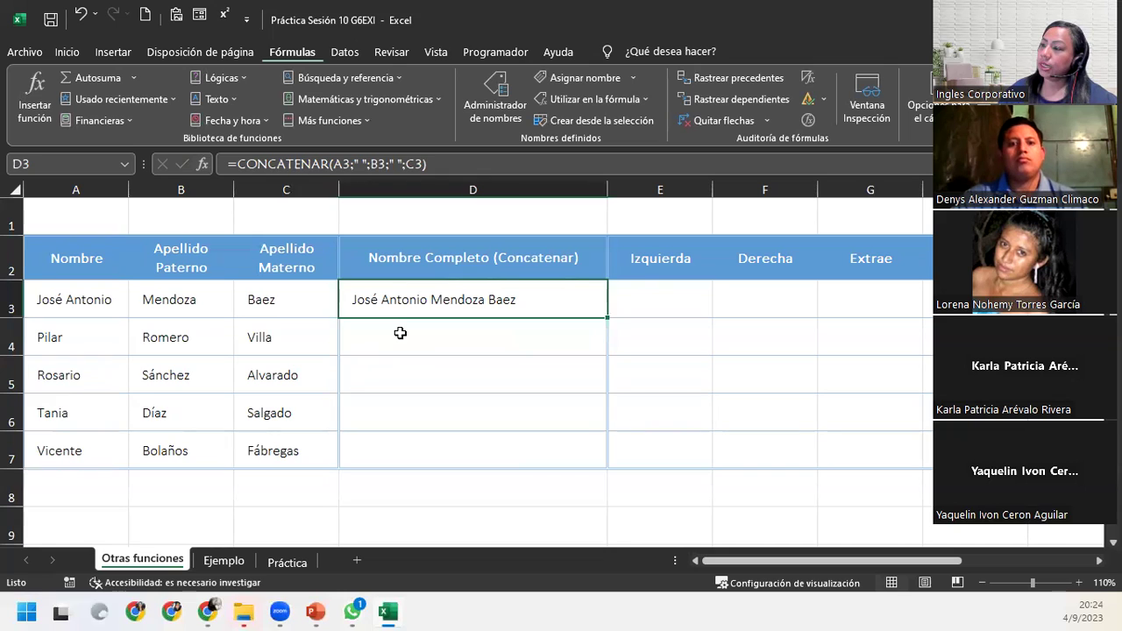
{"action": "left_click", "coordinate": [400, 333]}
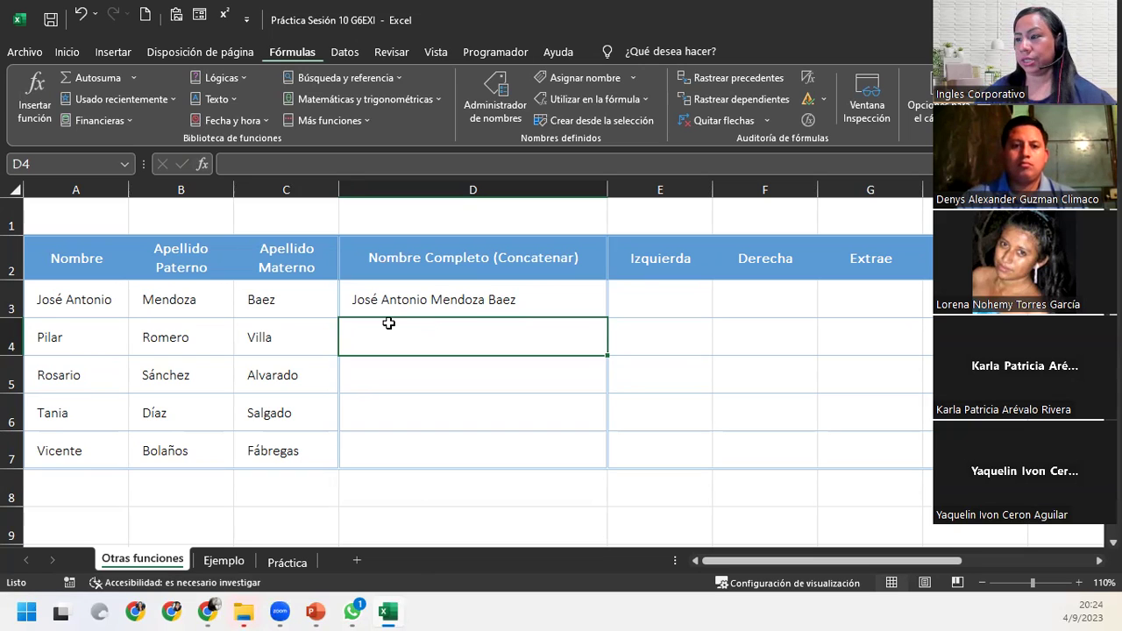
{"action": "double_click", "coordinate": [388, 324]}
{"action": "type", "text": "=conca"}
{"action": "key", "text": "Tab"}
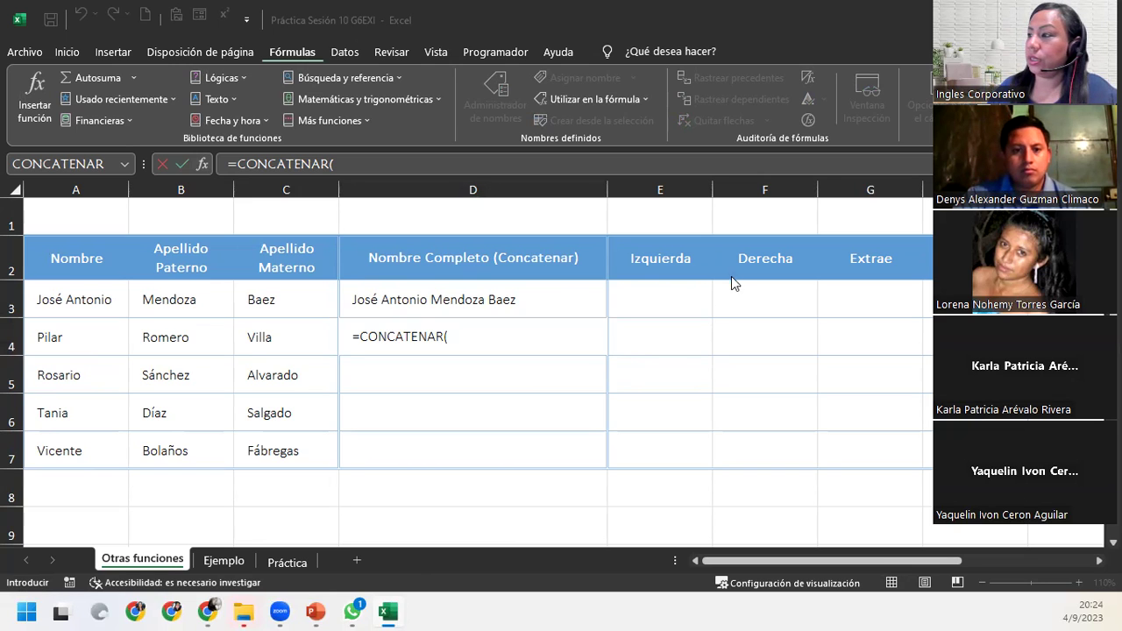
Step: Complete D4 as =CONCATENAR(A4;" ";B4;" ";C4) and commit it
{"action": "left_click", "coordinate": [521, 337]}
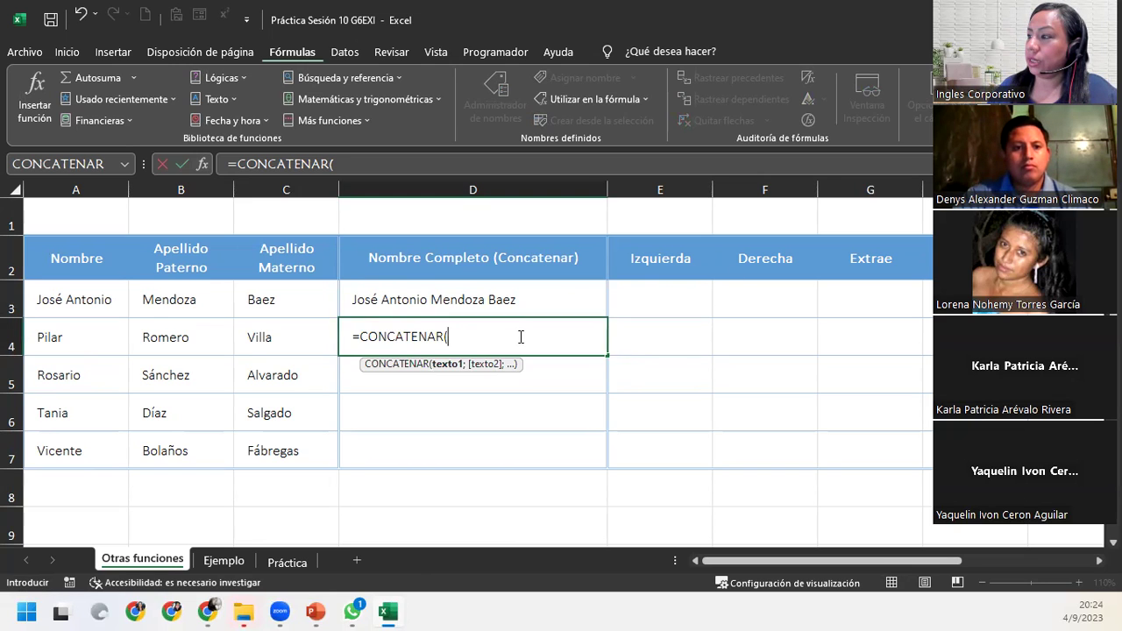
{"action": "left_click", "coordinate": [66, 339]}
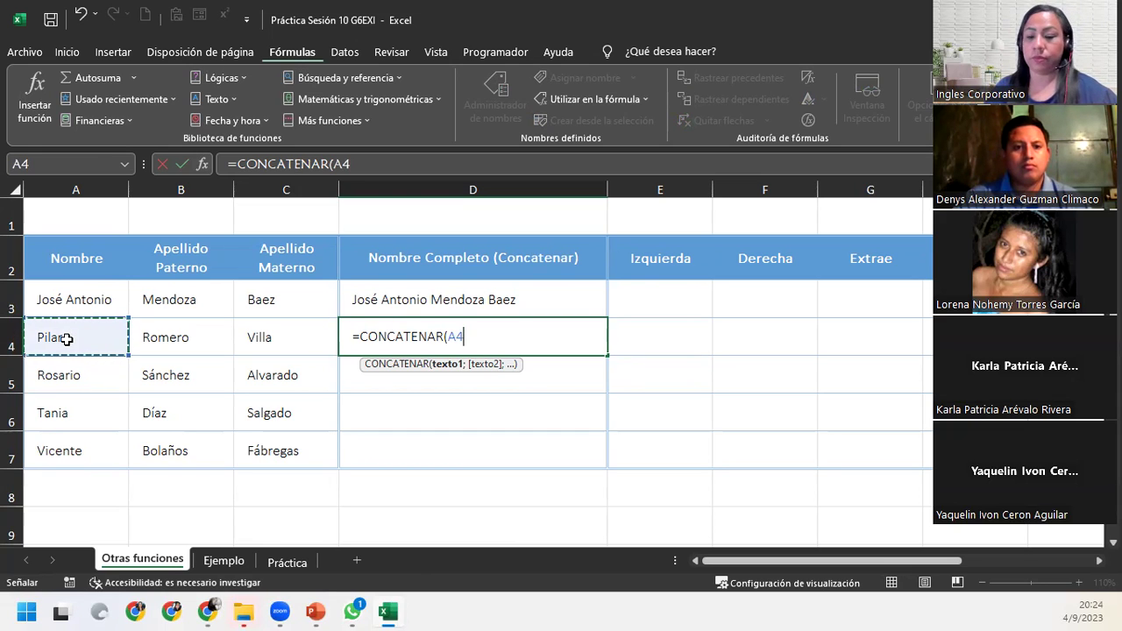
{"action": "type", "text": ";\""}
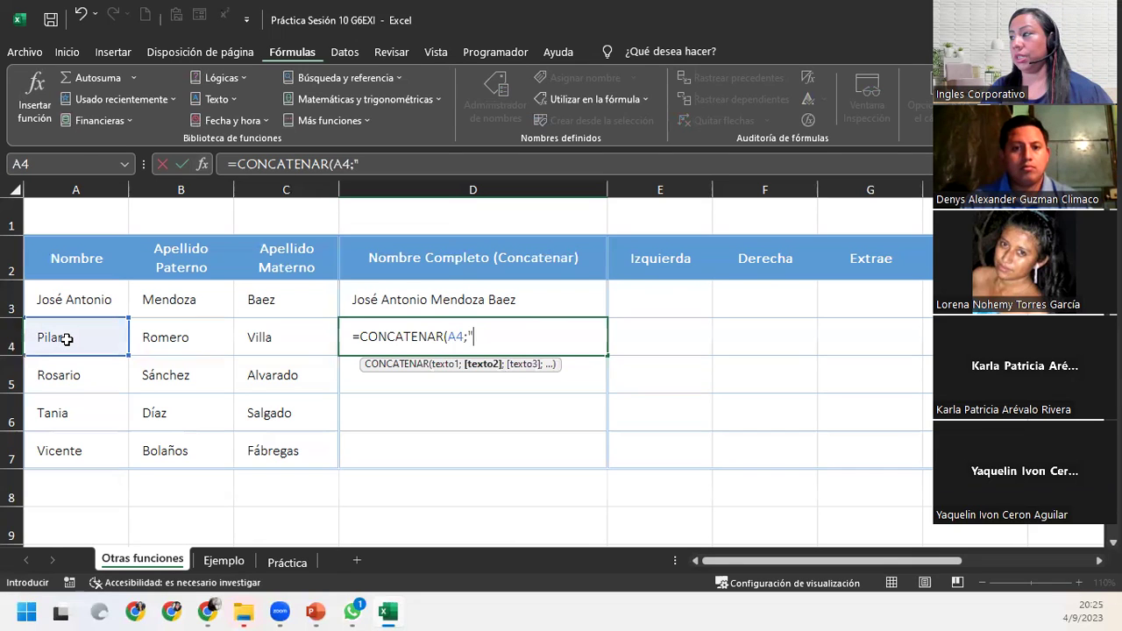
{"action": "type", "text": " \""}
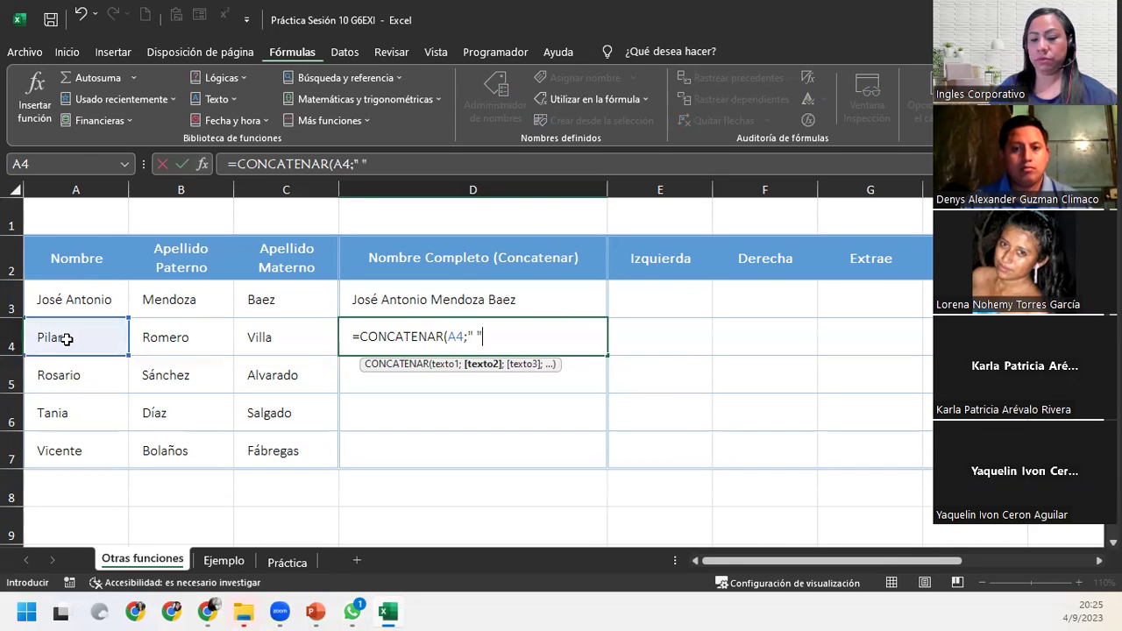
{"action": "type", "text": ";"}
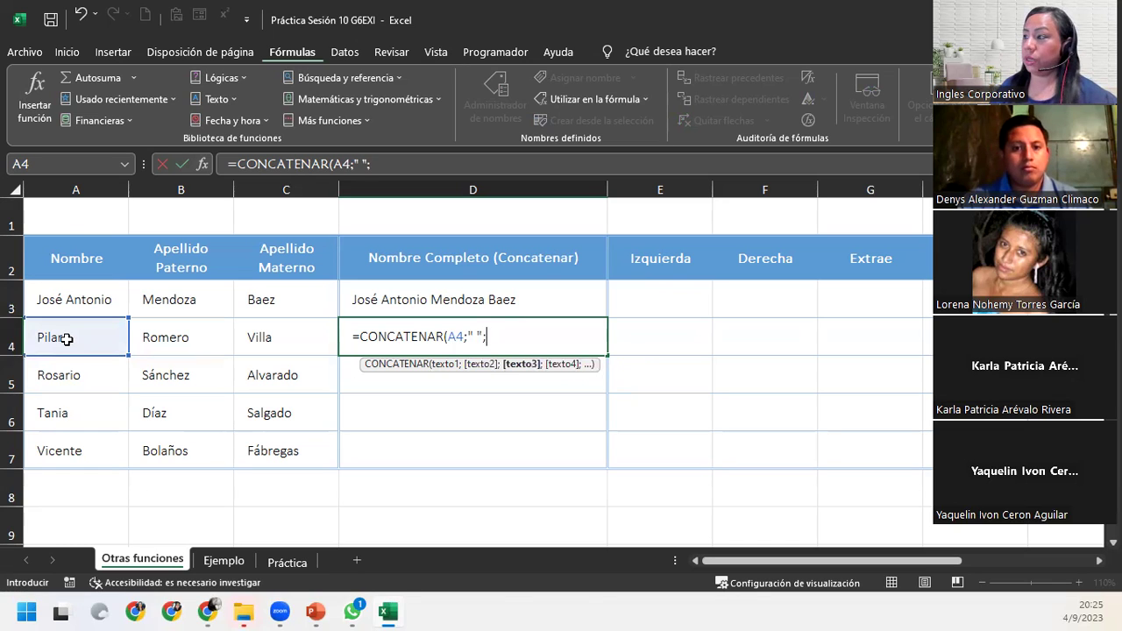
{"action": "left_click", "coordinate": [207, 324]}
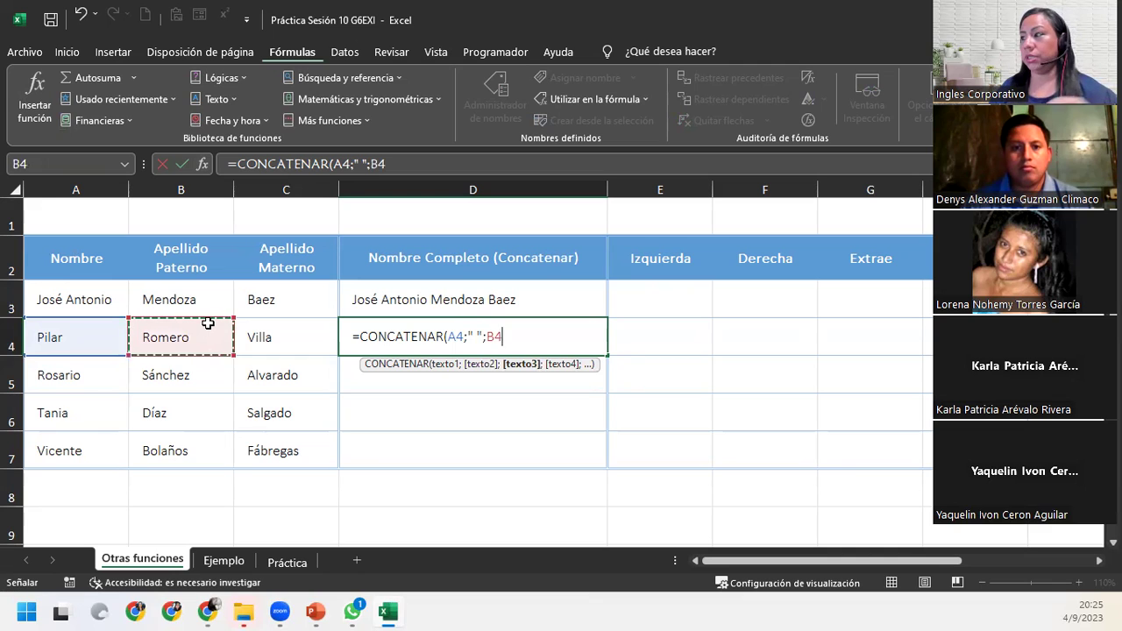
{"action": "type", "text": ";\""}
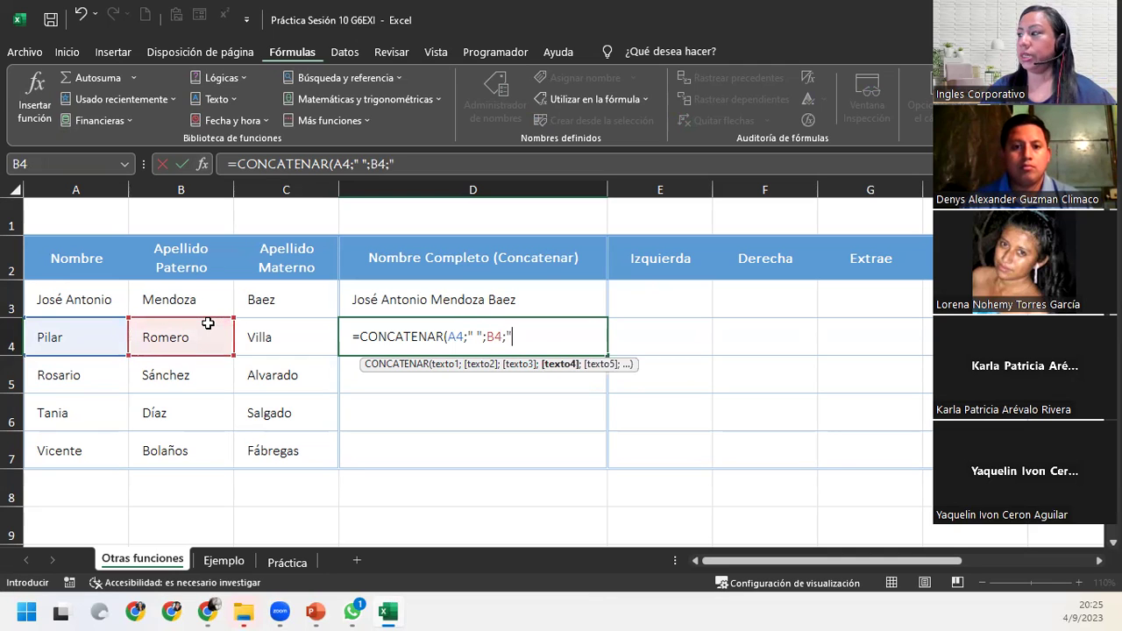
{"action": "type", "text": " \""}
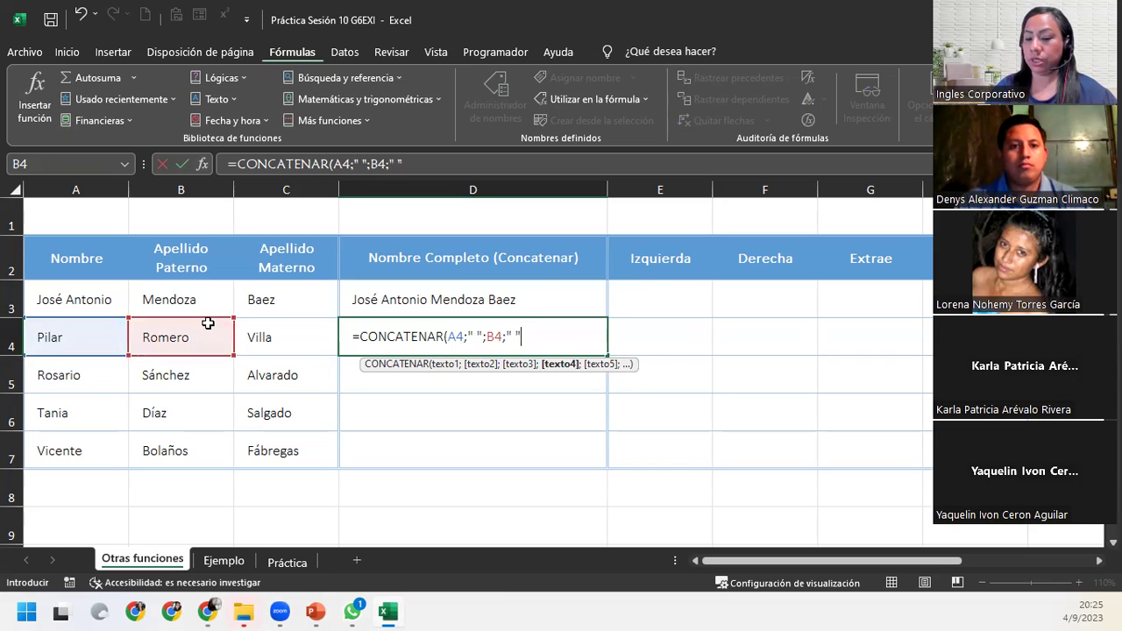
{"action": "type", "text": ";"}
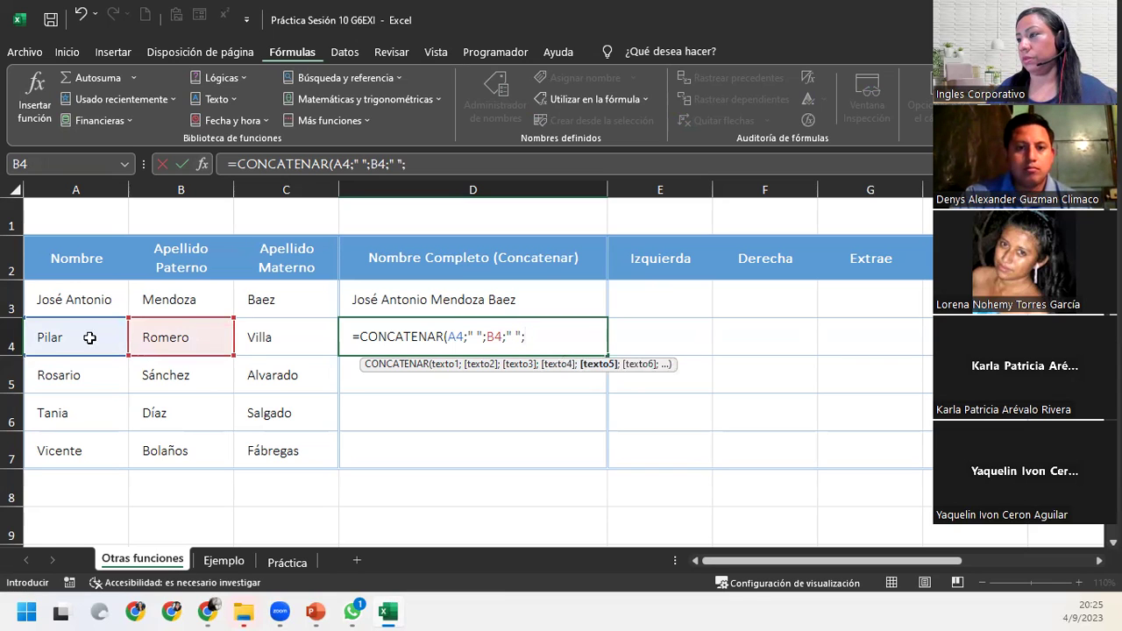
{"action": "left_click", "coordinate": [263, 336]}
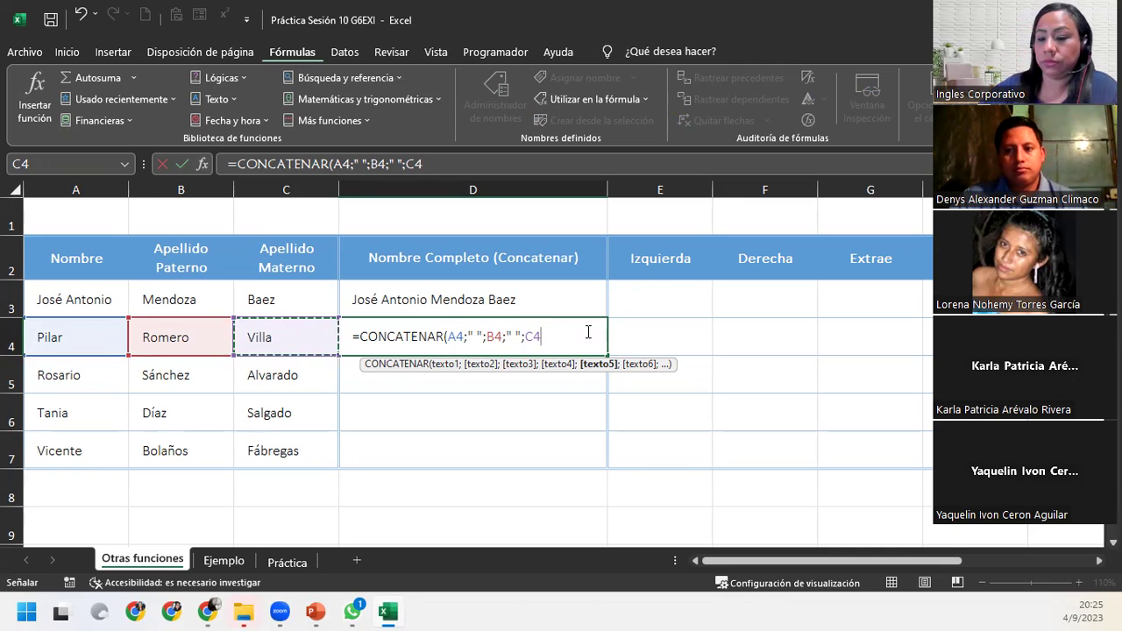
{"action": "type", "text": ")"}
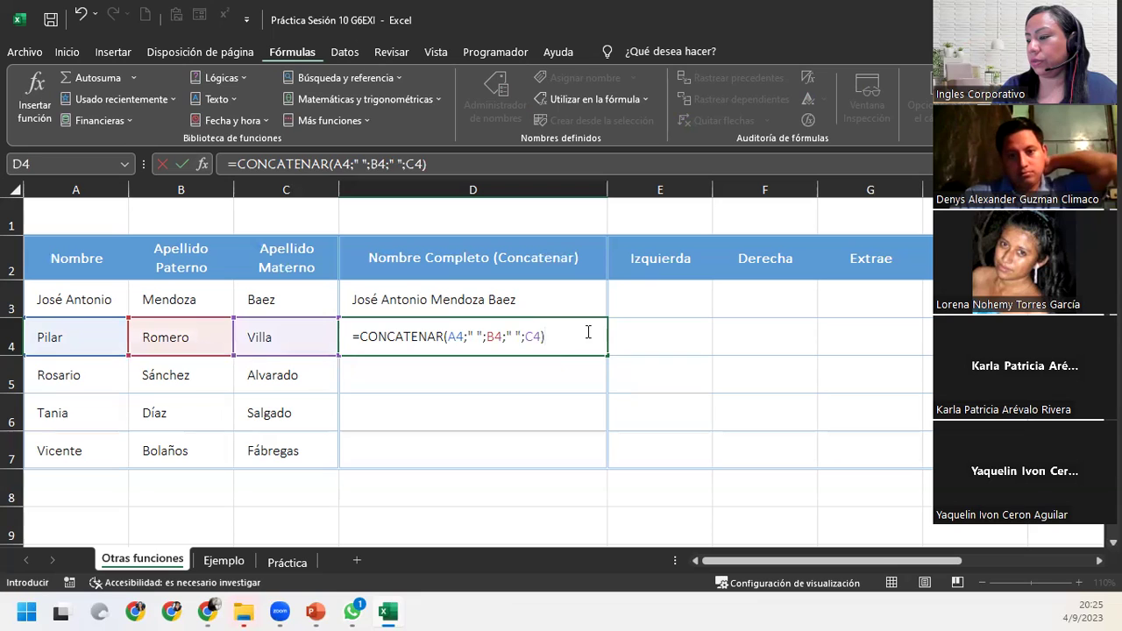
{"action": "key", "text": "Return"}
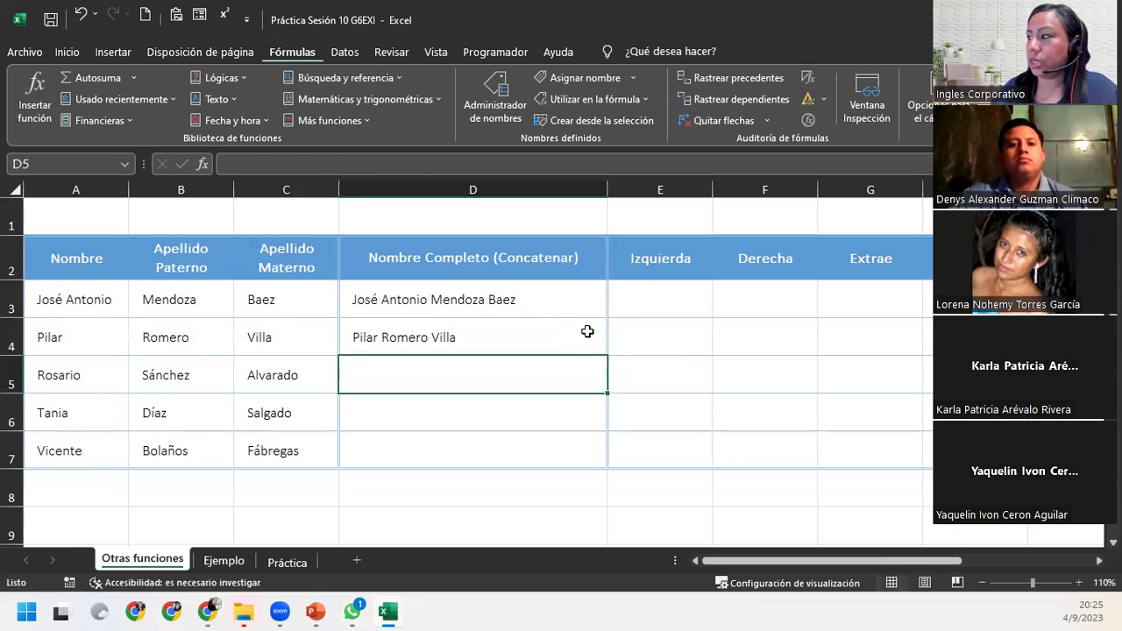
Step: Copy D4's formula down through D7, keeping the table's formatting
{"action": "left_click", "coordinate": [588, 331]}
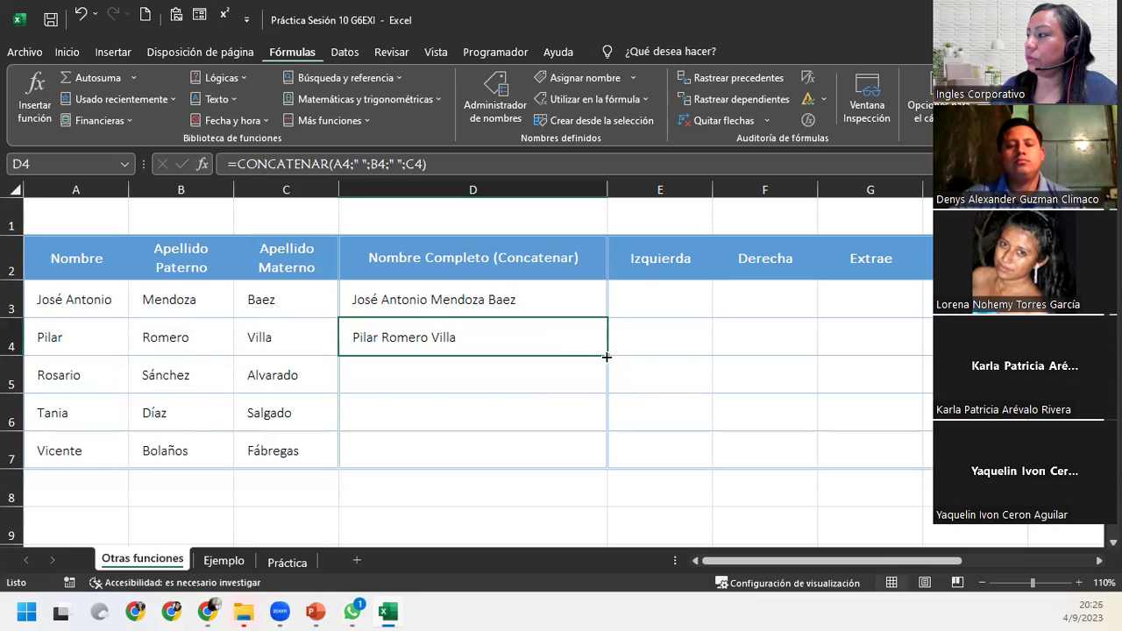
{"action": "double_click", "coordinate": [607, 357]}
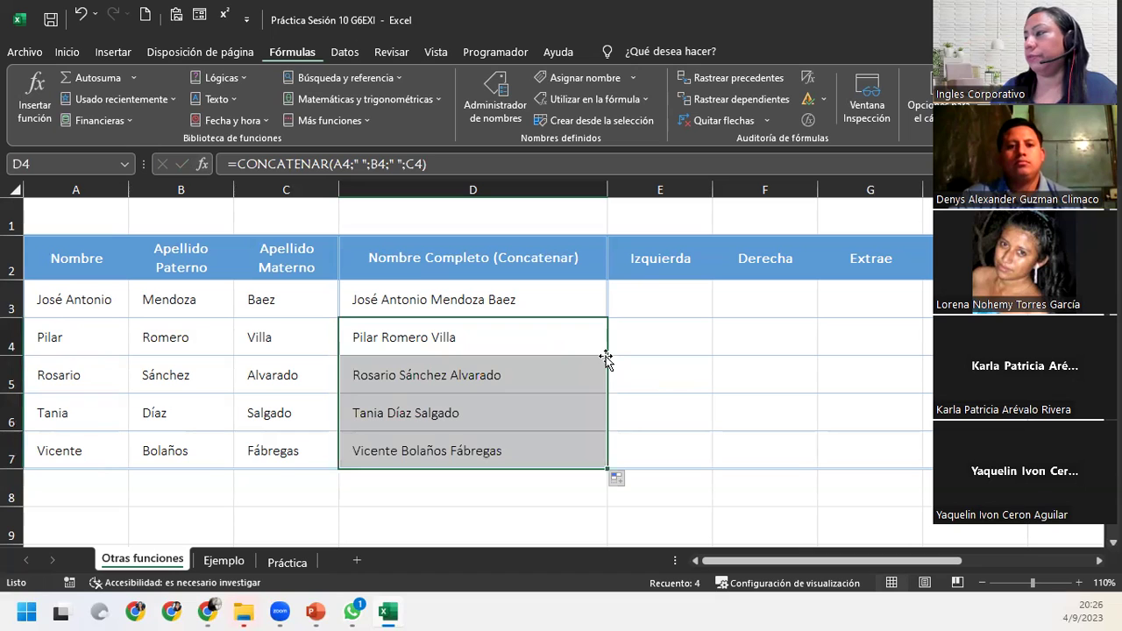
{"action": "left_click", "coordinate": [617, 478]}
{"action": "left_click", "coordinate": [671, 538]}
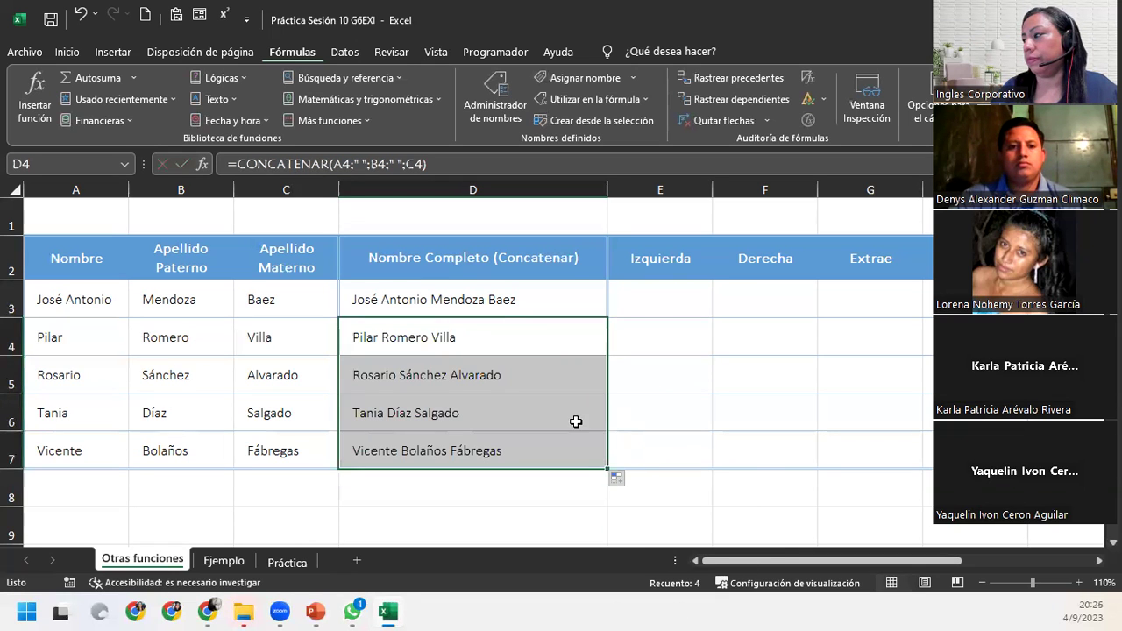
{"action": "left_click", "coordinate": [544, 412]}
Step: Check D5's copied formula, then show the argument breakdown of D3's CONCATENAR
{"action": "left_click", "coordinate": [502, 369]}
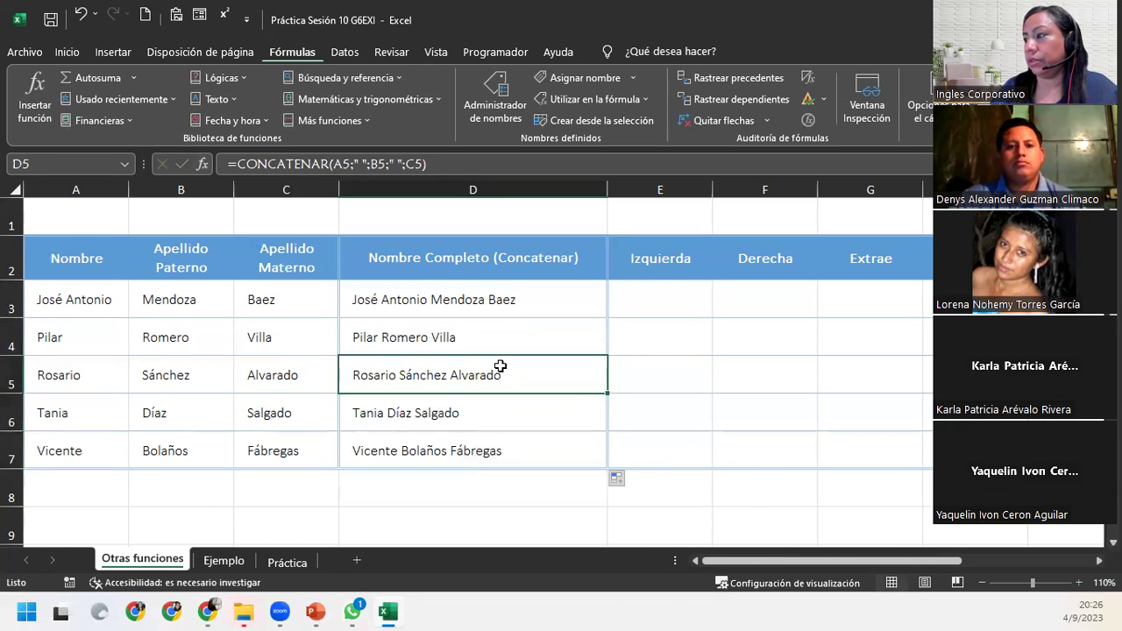
{"action": "left_click", "coordinate": [479, 292]}
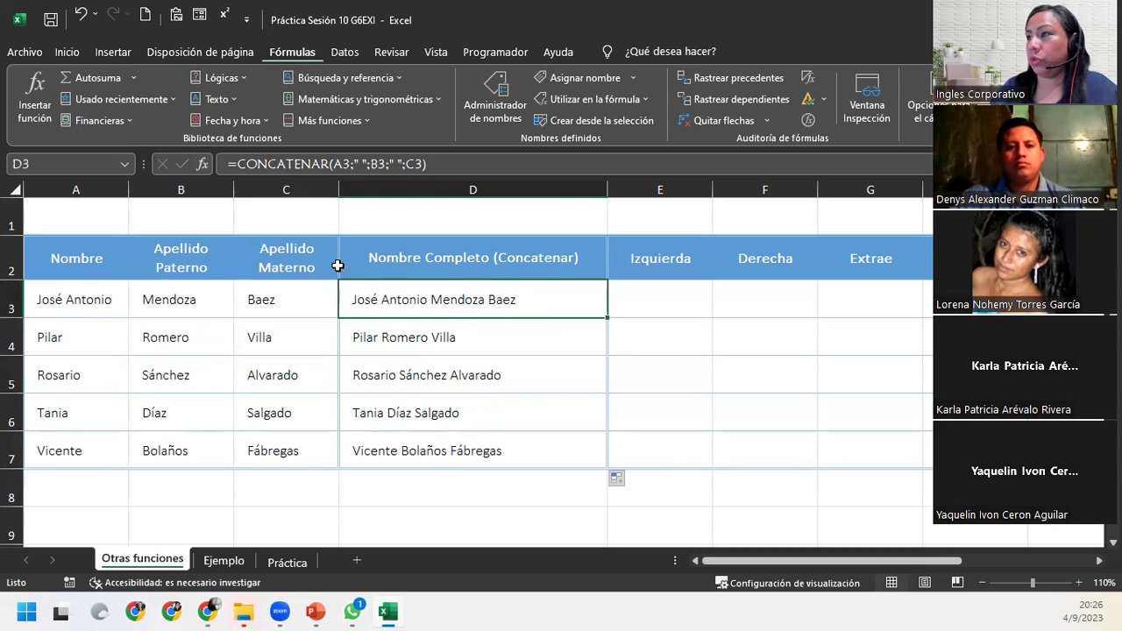
{"action": "left_click", "coordinate": [203, 164]}
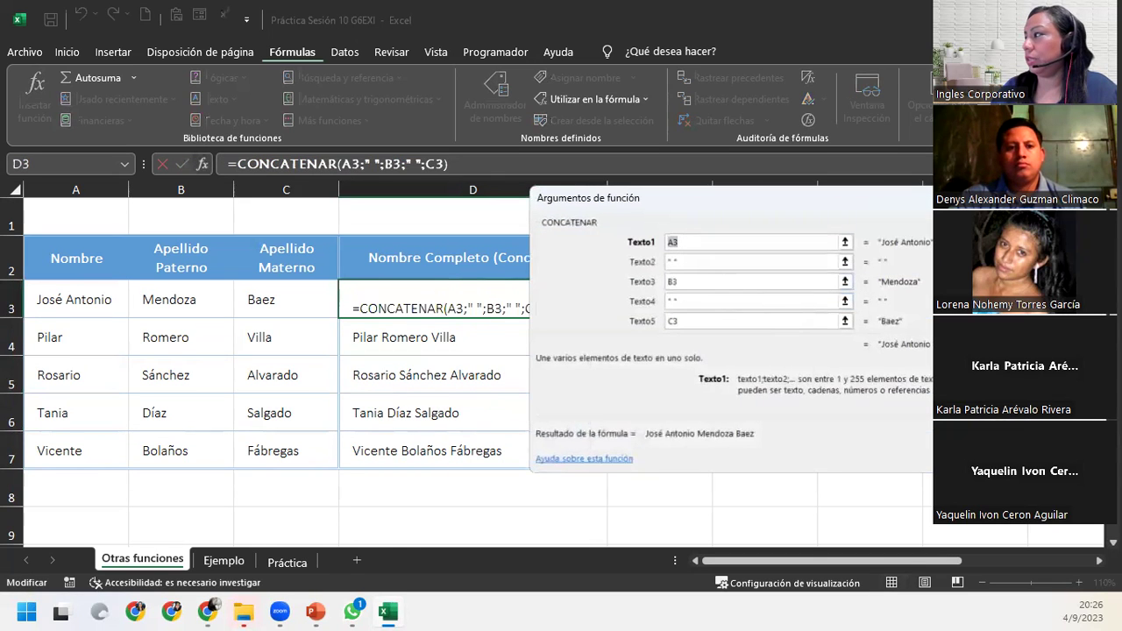
Step: Dismiss the arguments breakdown and re-commit D4's CONCATENAR formula unchanged
{"action": "key", "text": "Escape"}
{"action": "left_click", "coordinate": [481, 336]}
{"action": "double_click", "coordinate": [481, 336]}
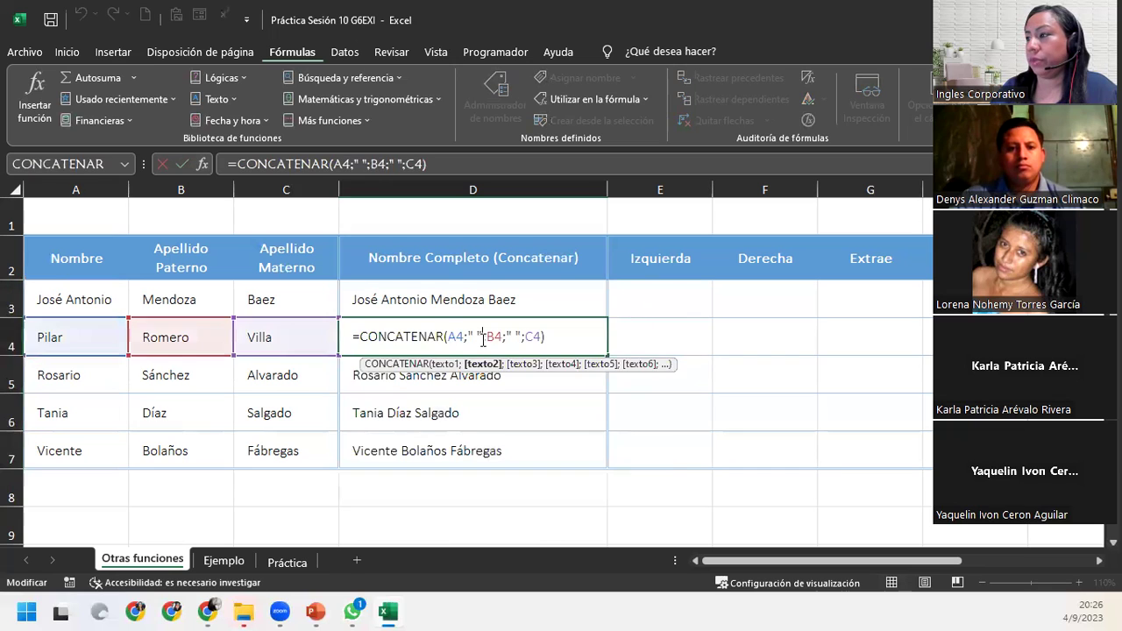
{"action": "left_click", "coordinate": [596, 342]}
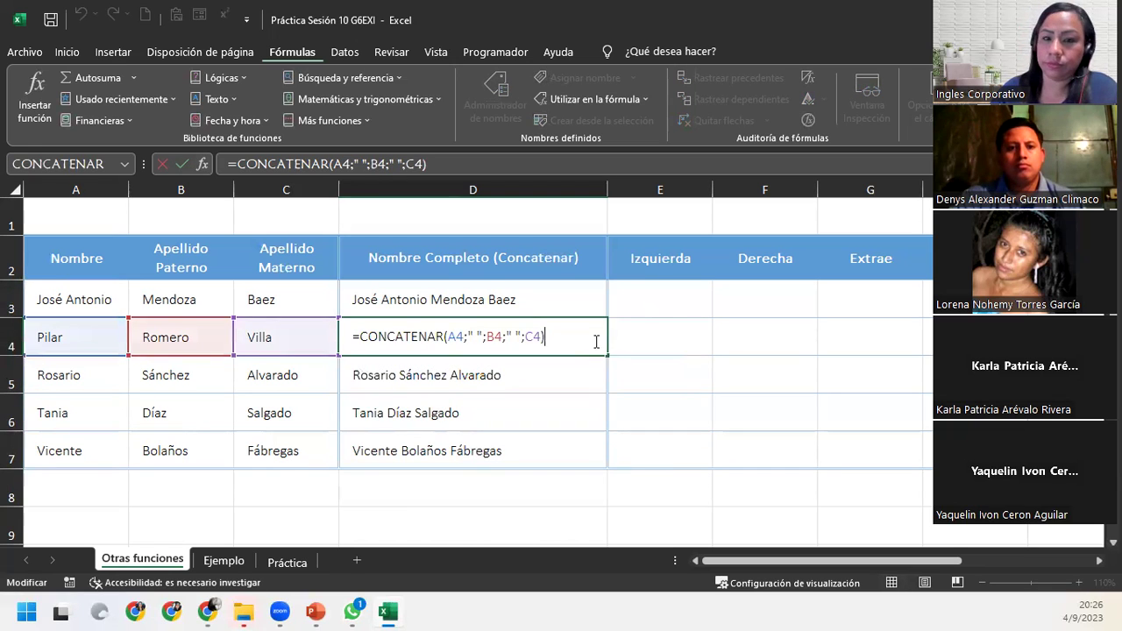
{"action": "key", "text": "Return"}
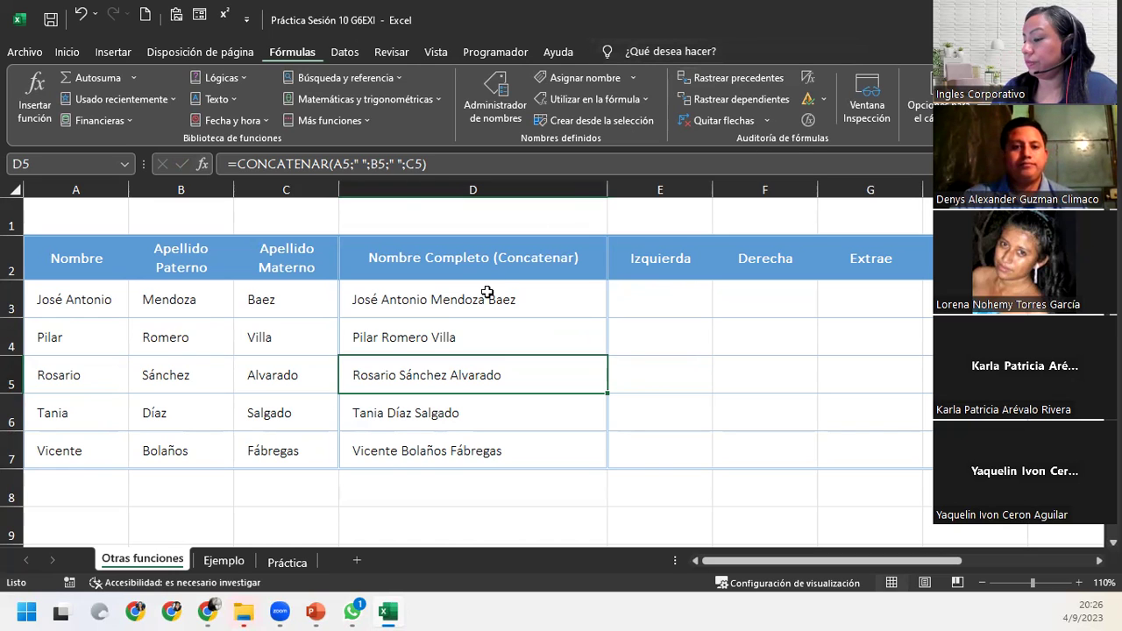
{"action": "left_click", "coordinate": [675, 295]}
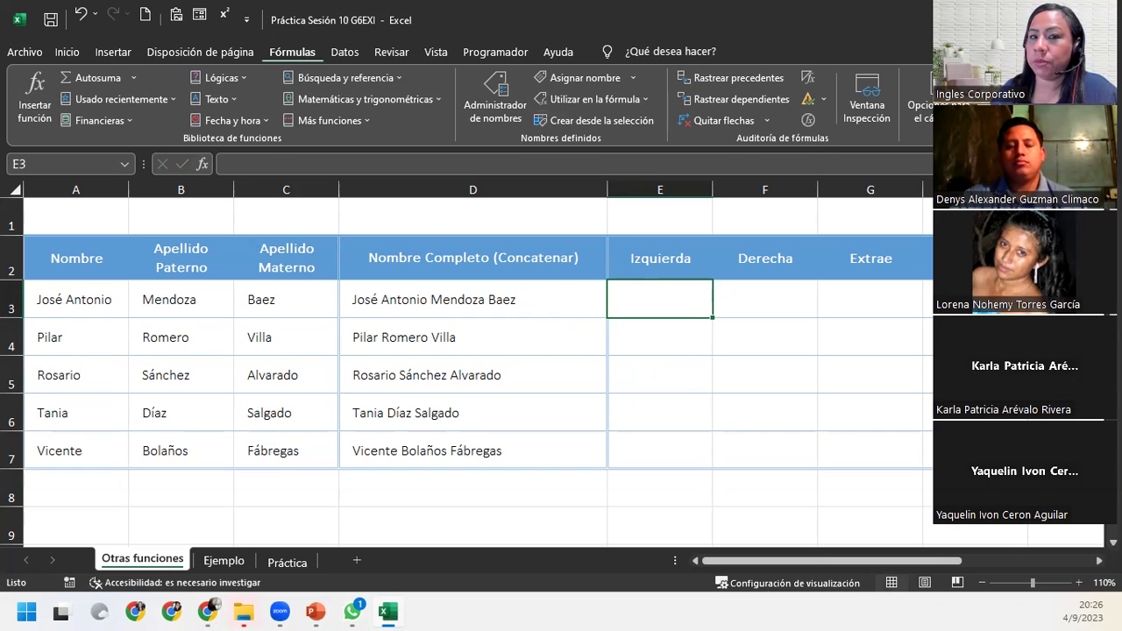
Step: Return to the Excel sheet with cell E3 selected
{"action": "key", "text": "alt+Tab"}
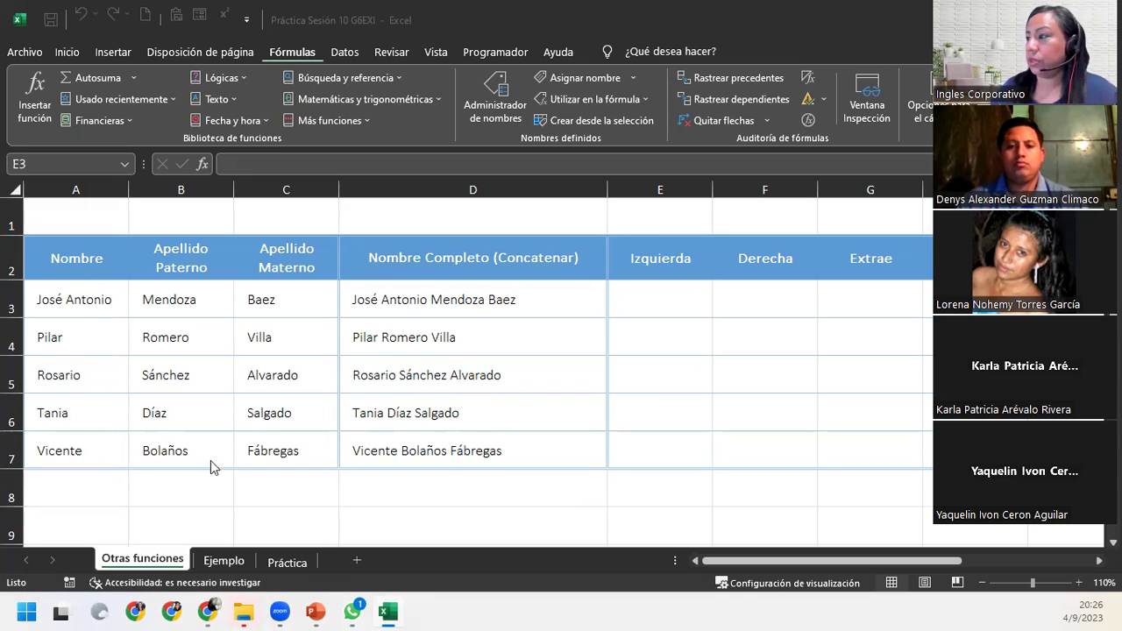
{"action": "left_click", "coordinate": [688, 311]}
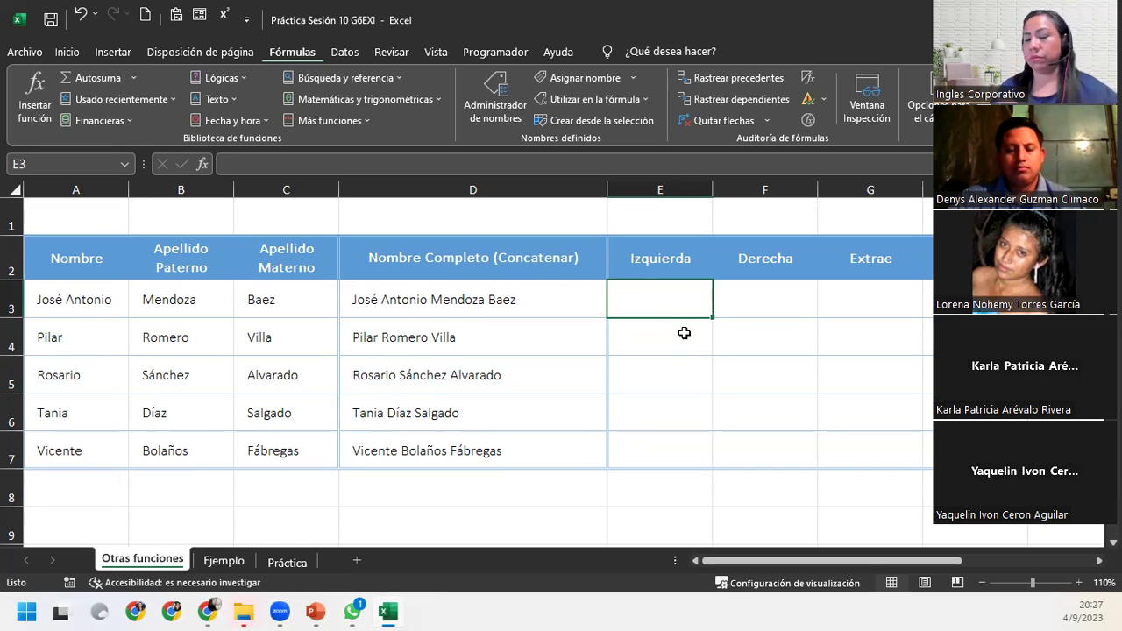
Step: Enter =IZQUIERDA(A3;1) in E3 and fill it down to E7
{"action": "type", "text": "="}
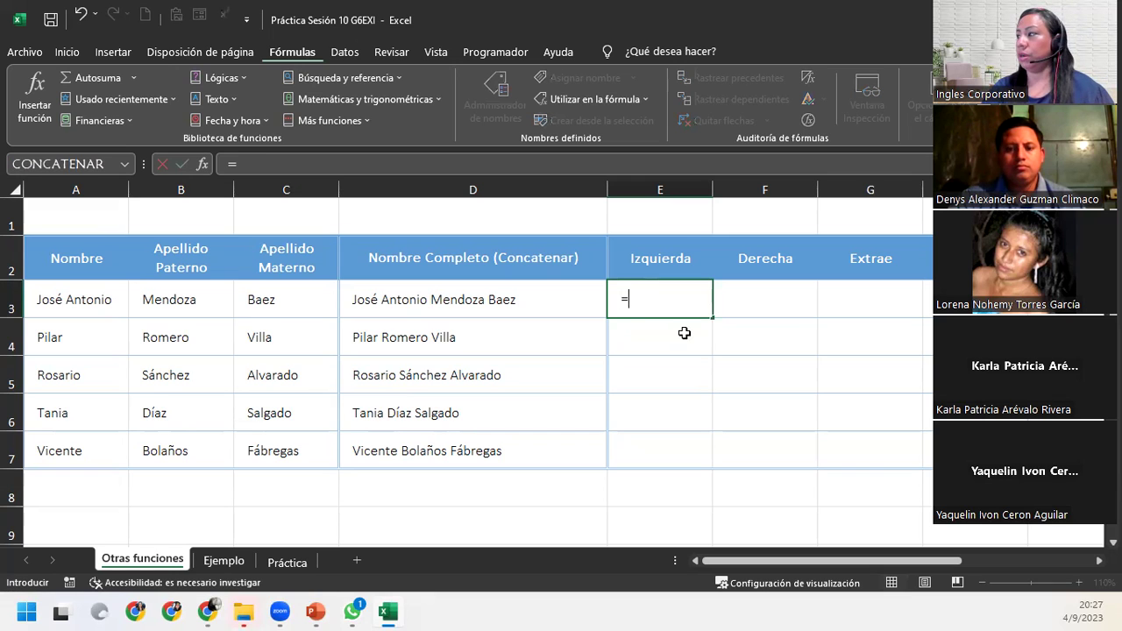
{"action": "type", "text": "izqui"}
{"action": "key", "text": "Tab"}
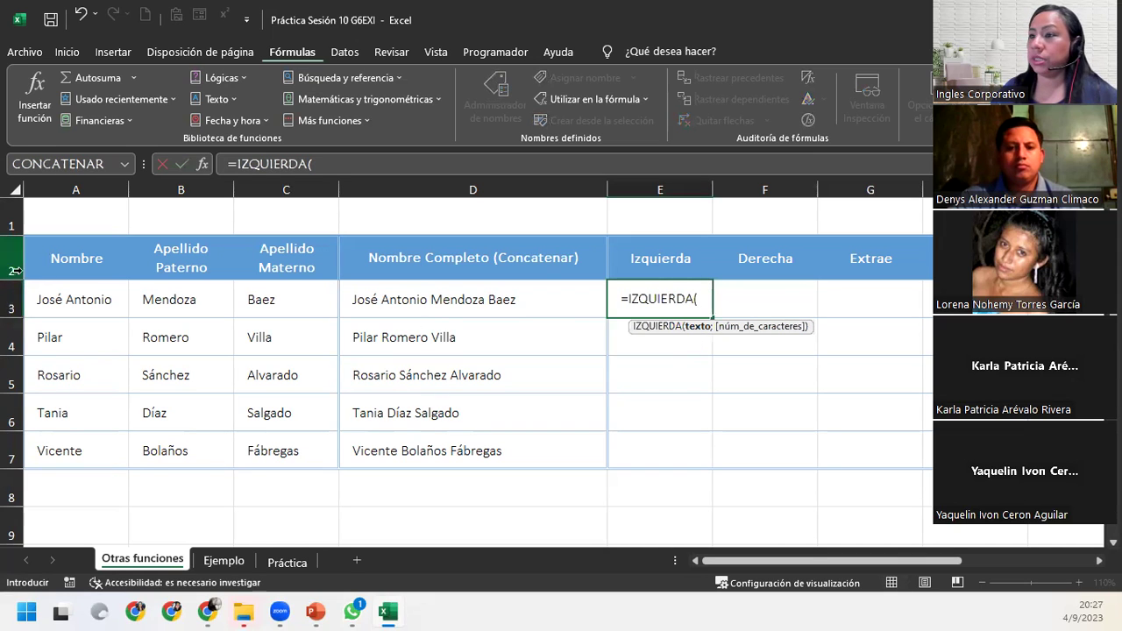
{"action": "left_click", "coordinate": [65, 295]}
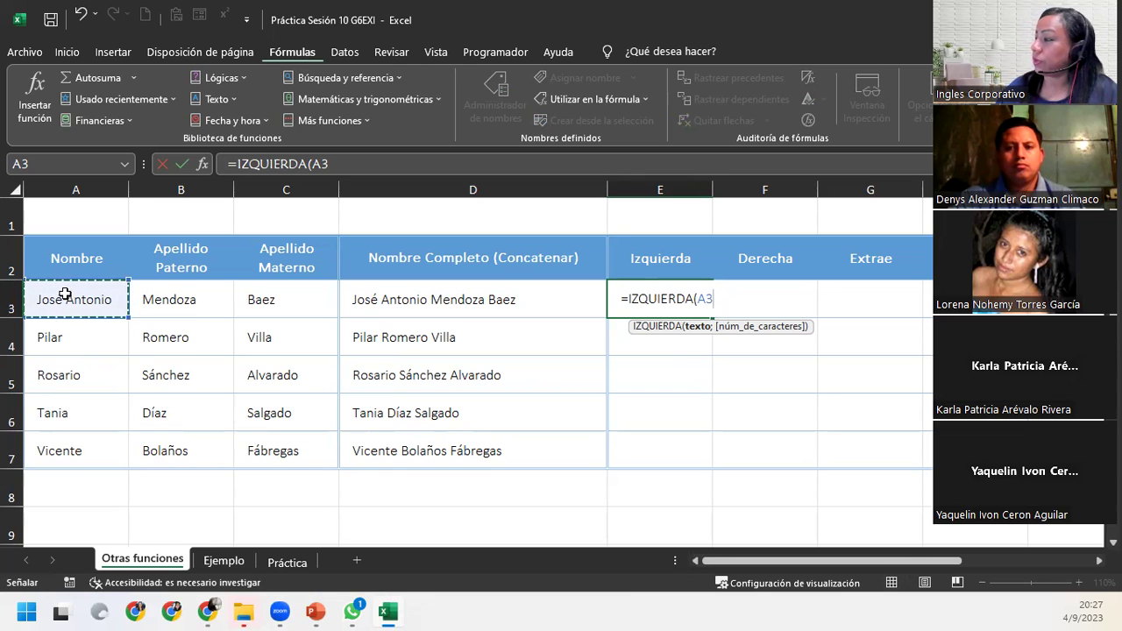
{"action": "type", "text": ";1"}
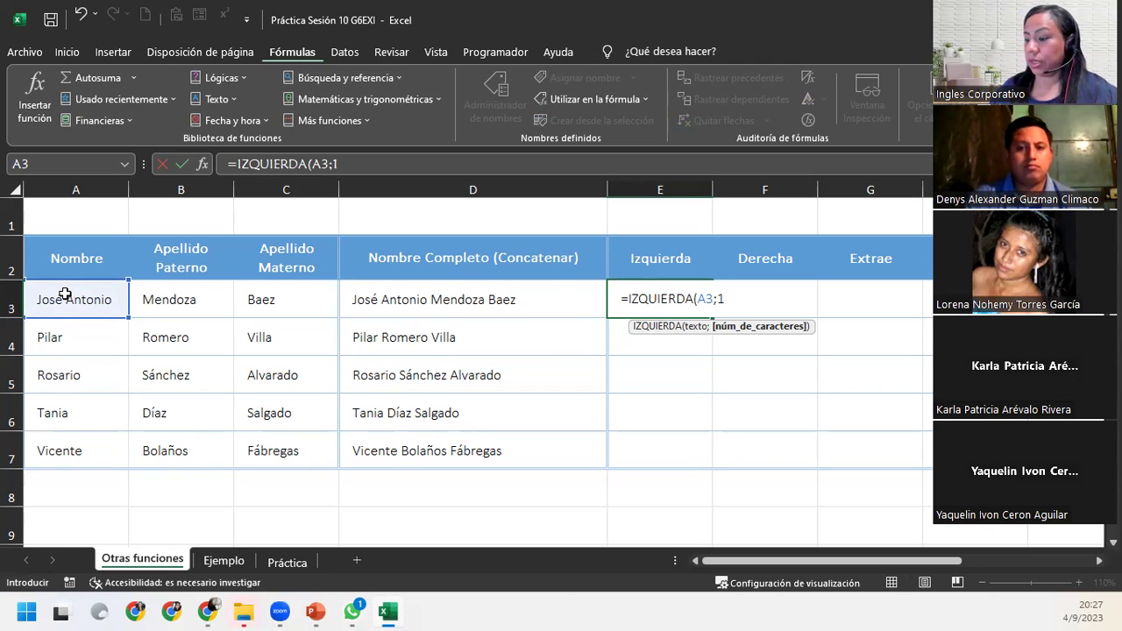
{"action": "type", "text": ")"}
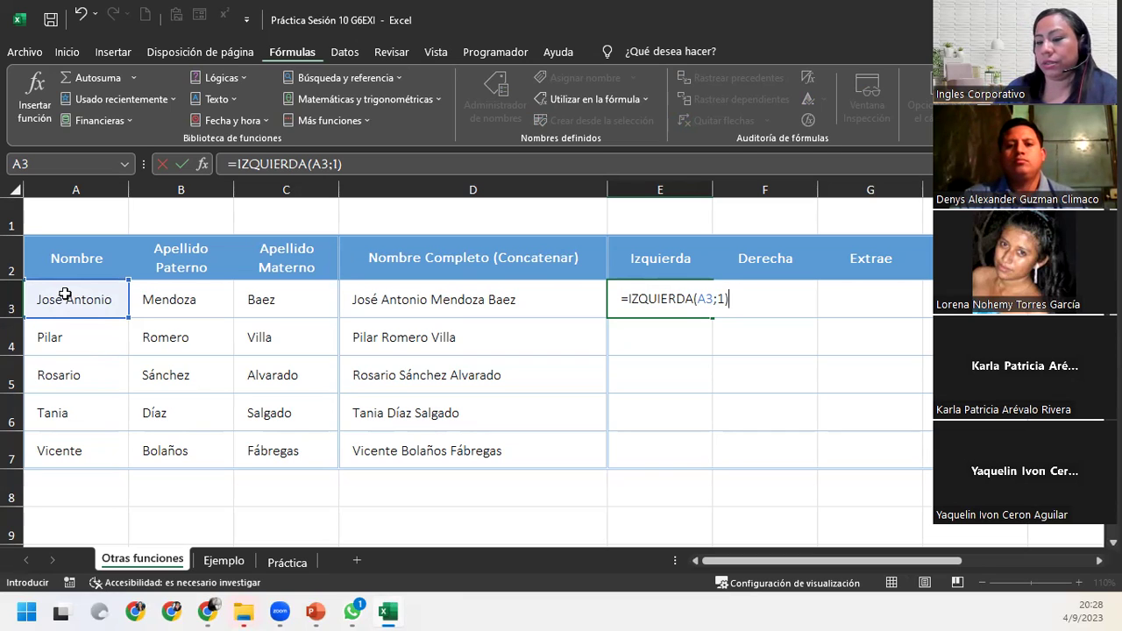
{"action": "key", "text": "Return"}
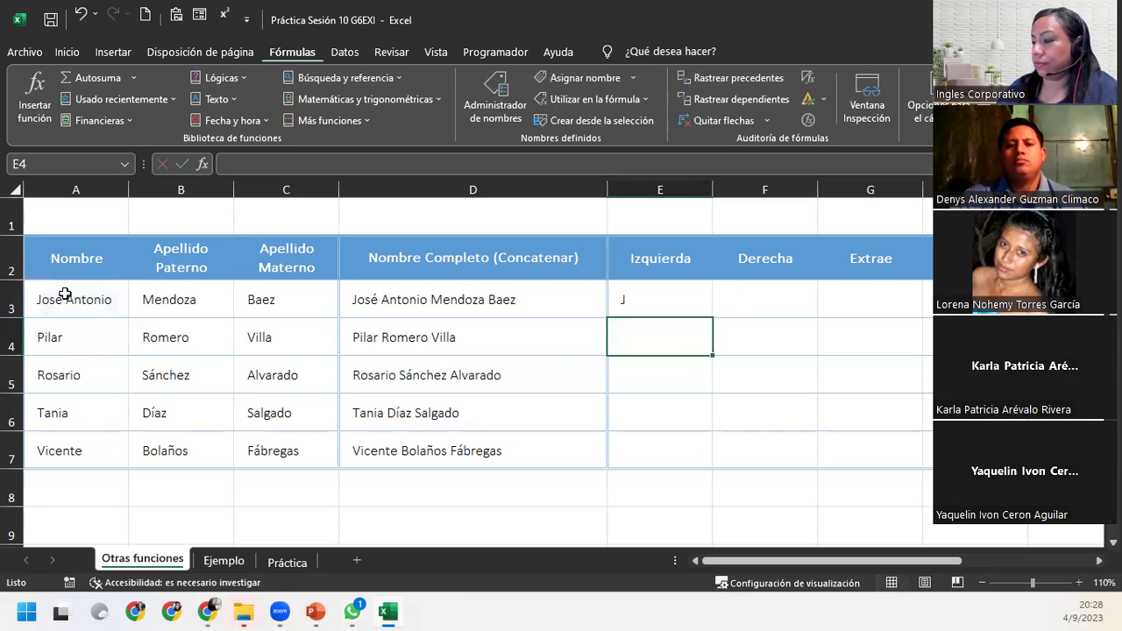
{"action": "left_click", "coordinate": [693, 308]}
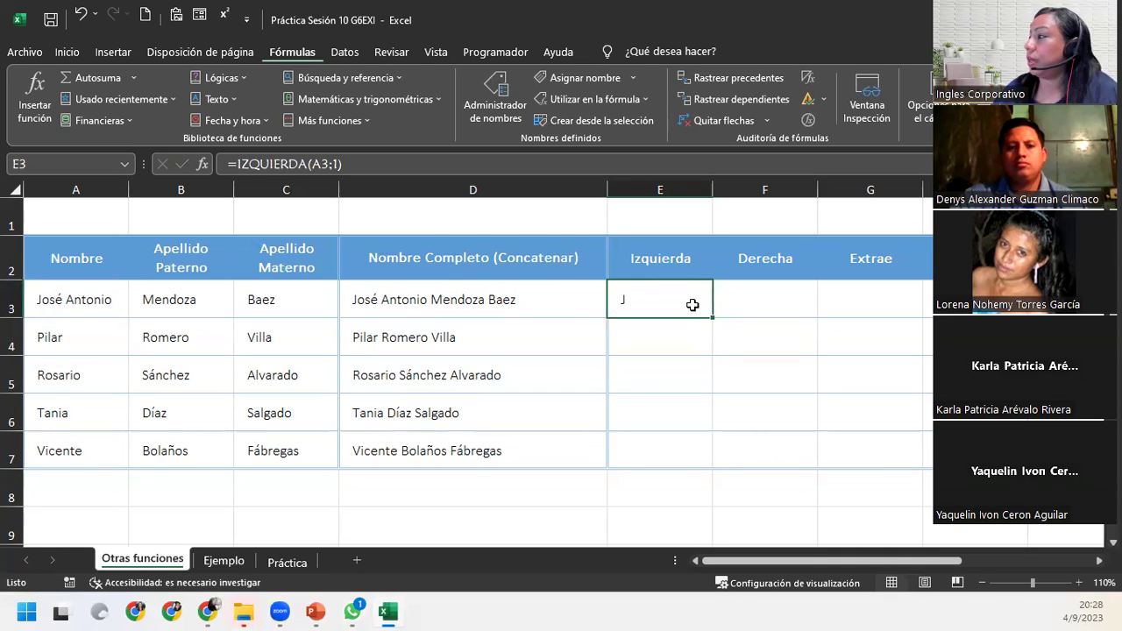
{"action": "left_click_drag", "start_coordinate": [712, 316], "coordinate": [714, 469]}
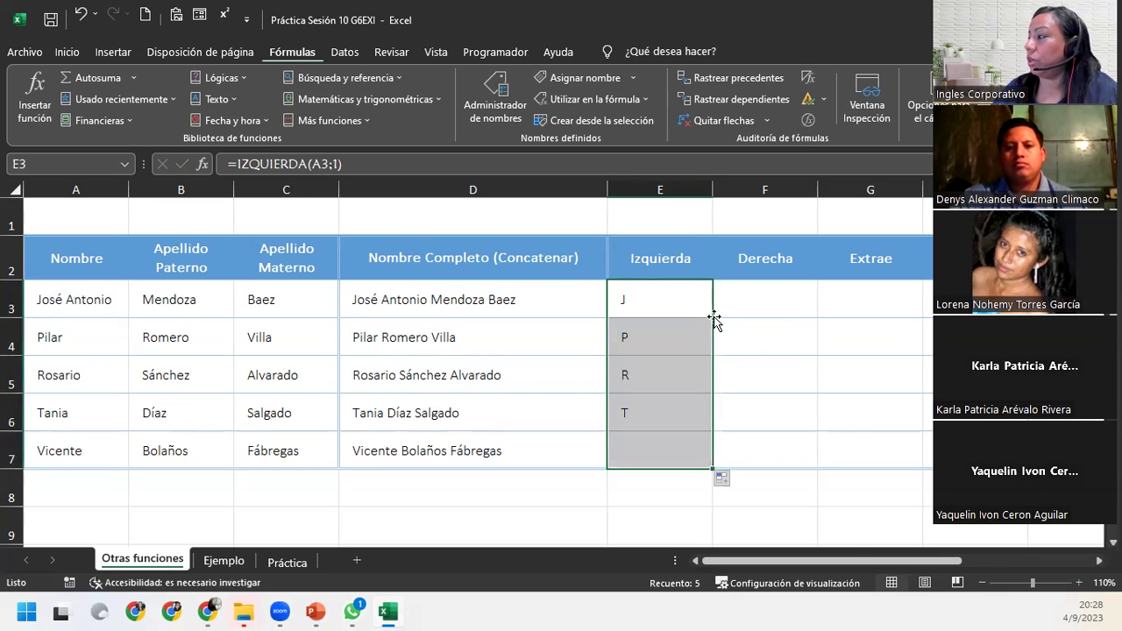
Step: Fill the Izquierda initials (J, P, R, T, V) without formatting, then select F3 for the Derecha formula
{"action": "left_click", "coordinate": [722, 478]}
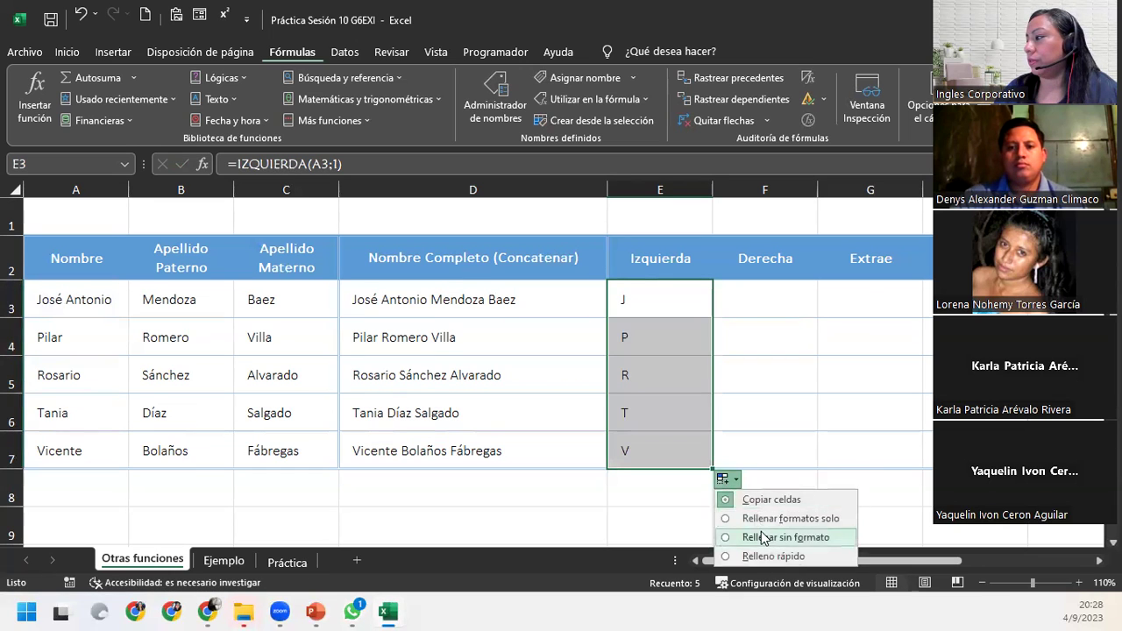
{"action": "left_click", "coordinate": [754, 534]}
{"action": "left_click", "coordinate": [755, 427]}
{"action": "key", "text": "Up"}
{"action": "key", "text": "Up"}
{"action": "key", "text": "Up"}
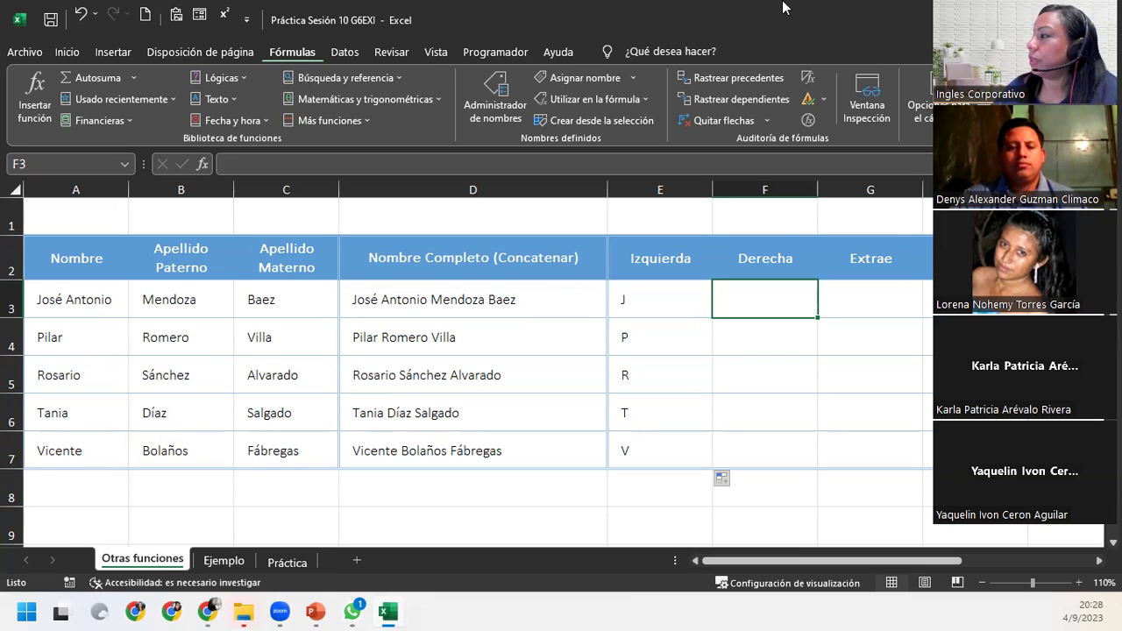
{"action": "left_click", "coordinate": [649, 285]}
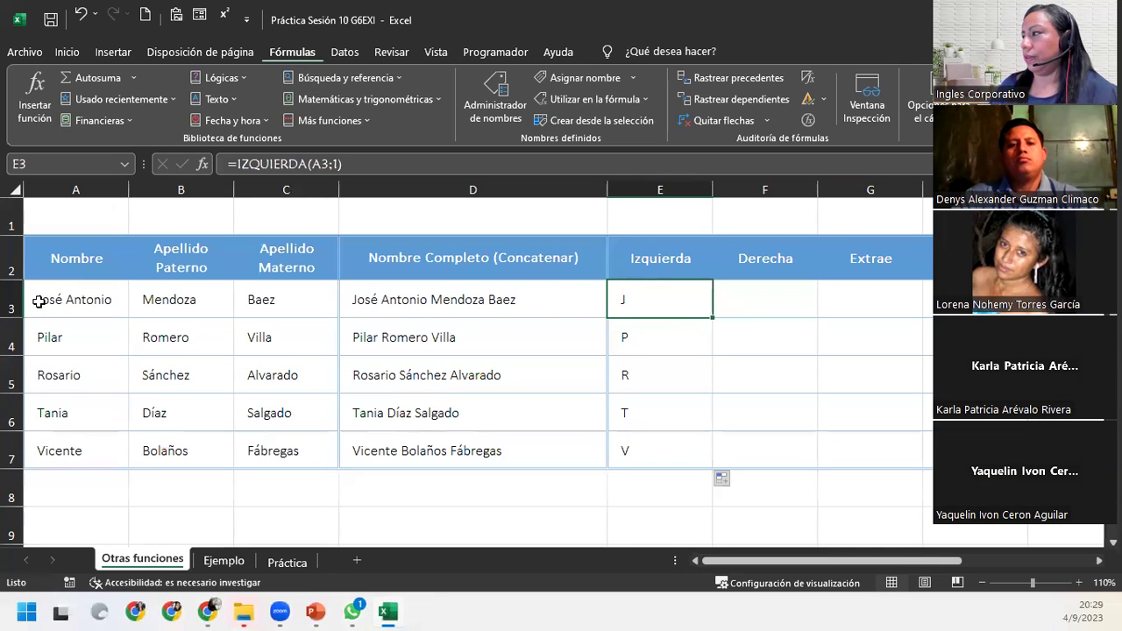
{"action": "left_click", "coordinate": [822, 302]}
{"action": "left_click", "coordinate": [789, 299]}
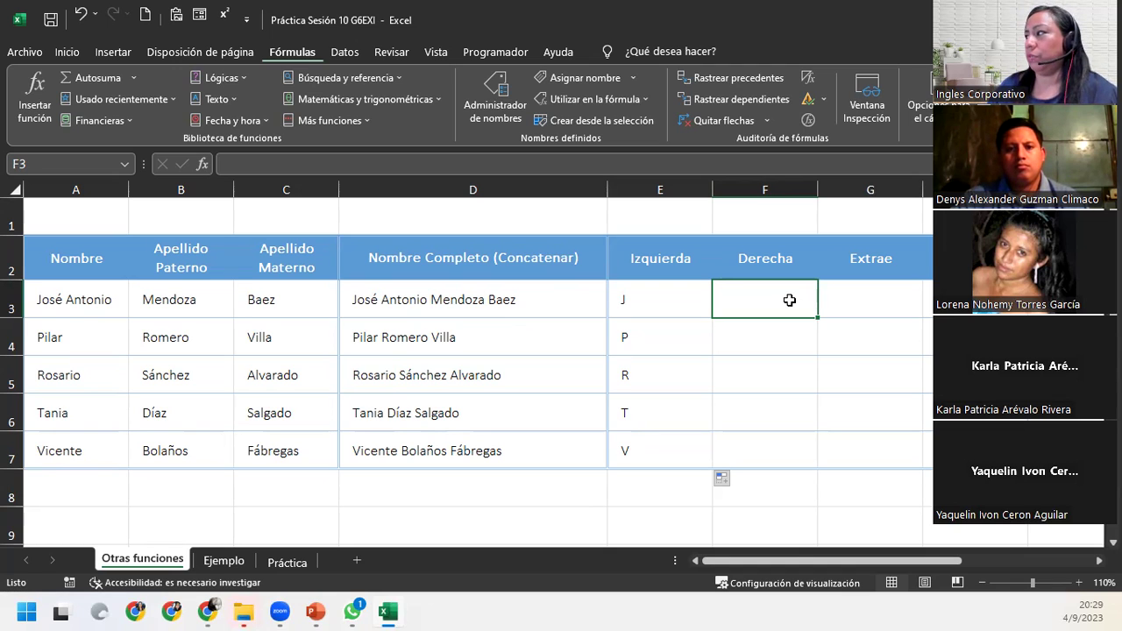
Step: Enter =DERECHA(B3;1) in F3 so it returns the surname's last letter, 'a'
{"action": "type", "text": "="}
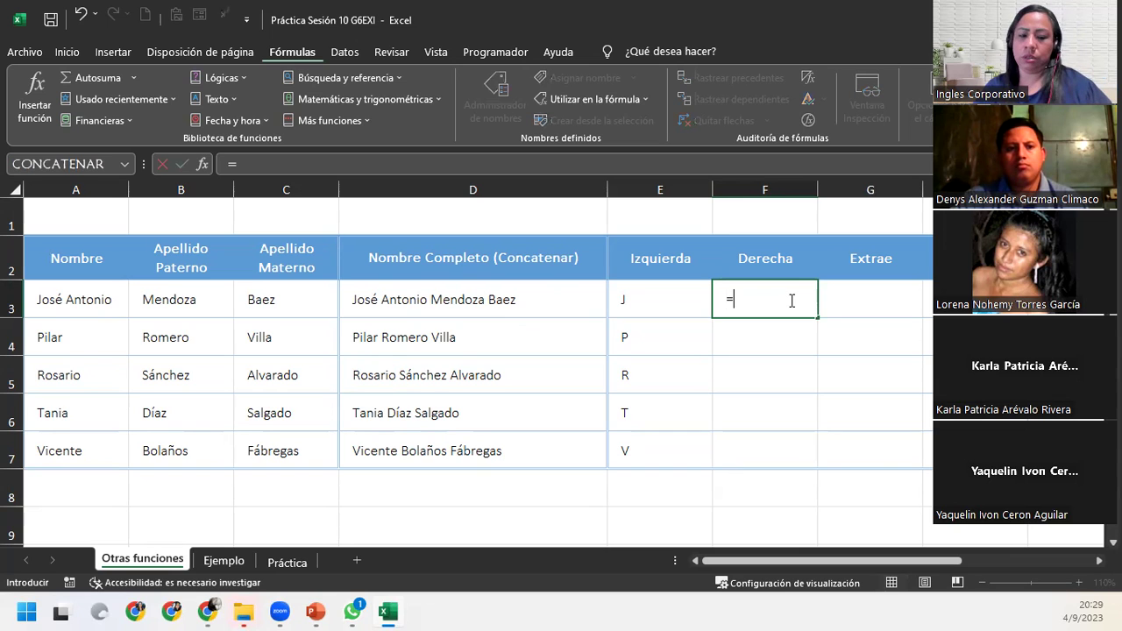
{"action": "type", "text": "derec"}
{"action": "key", "text": "Tab"}
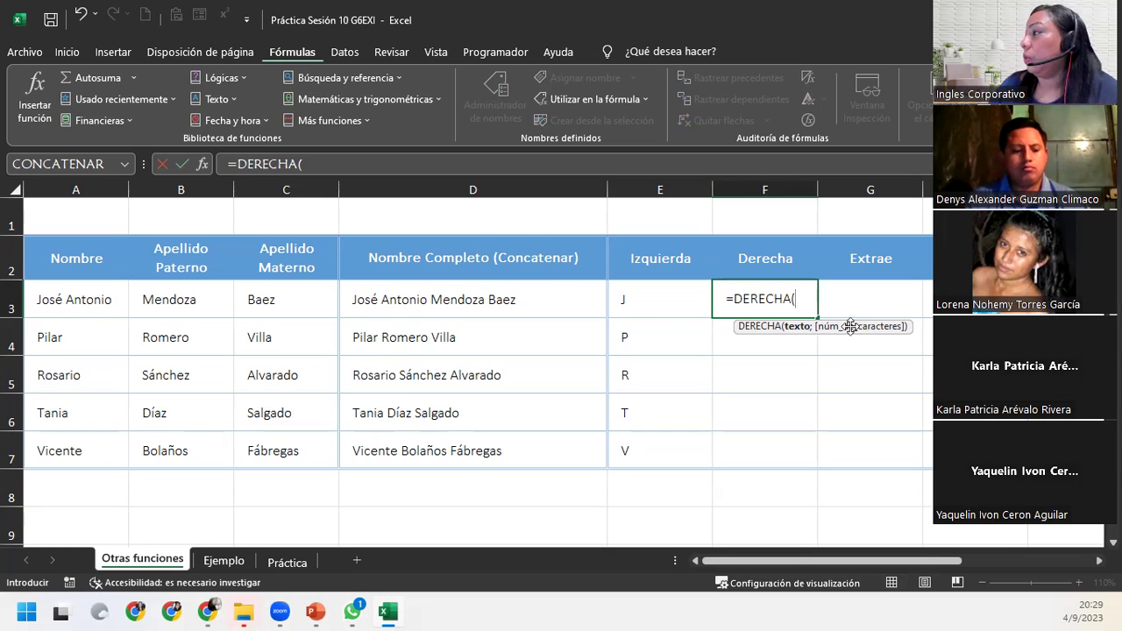
{"action": "left_click", "coordinate": [203, 308]}
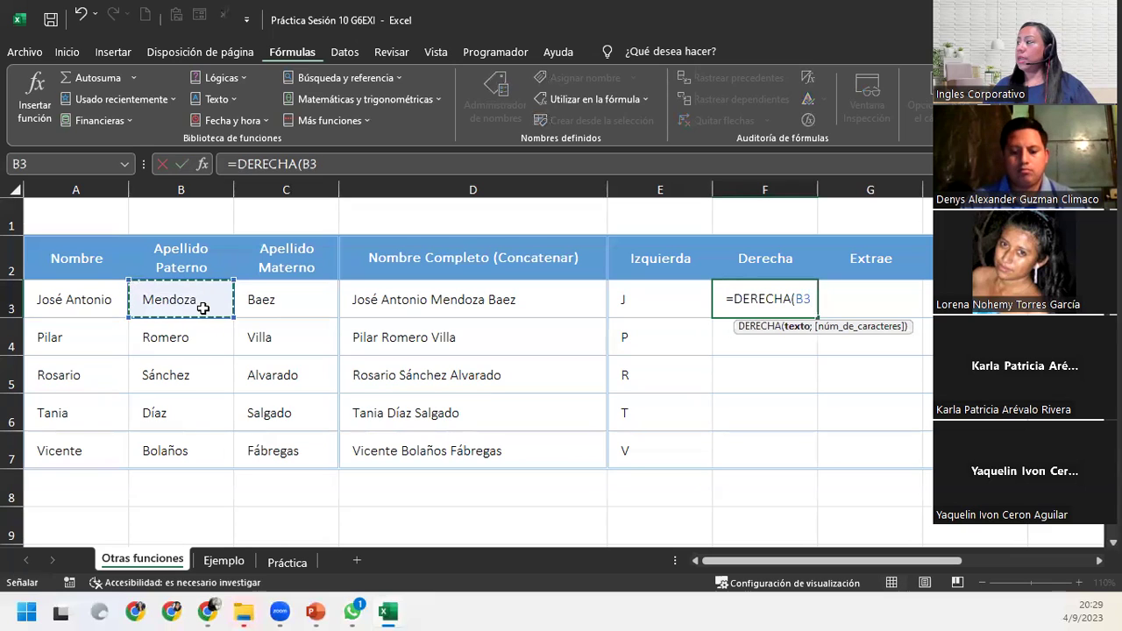
{"action": "type", "text": ";1"}
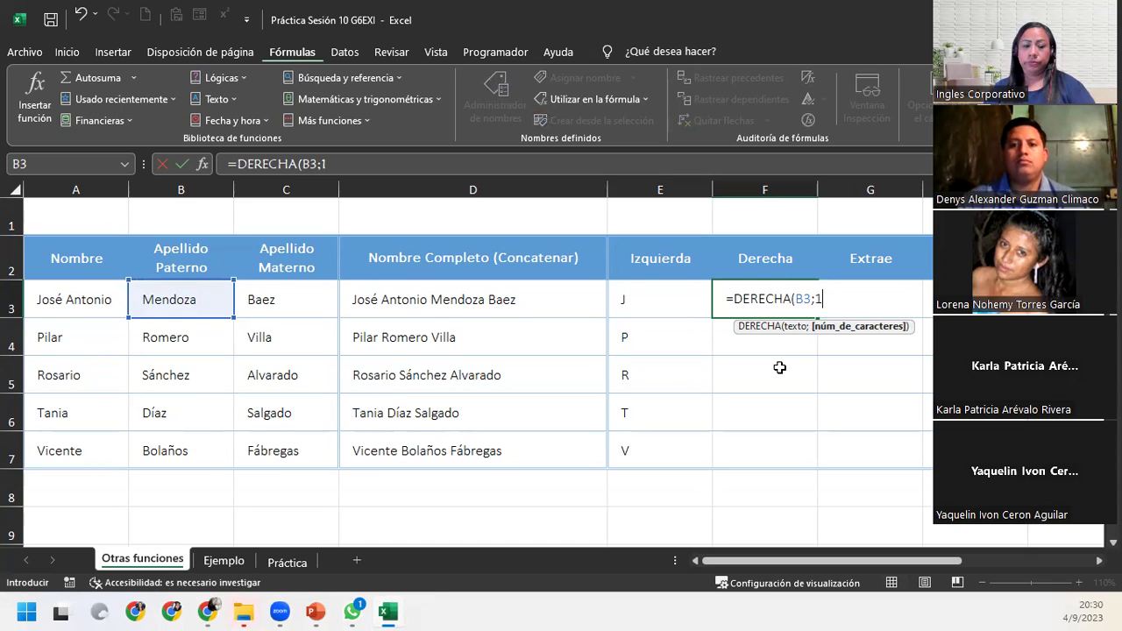
{"action": "type", "text": ")"}
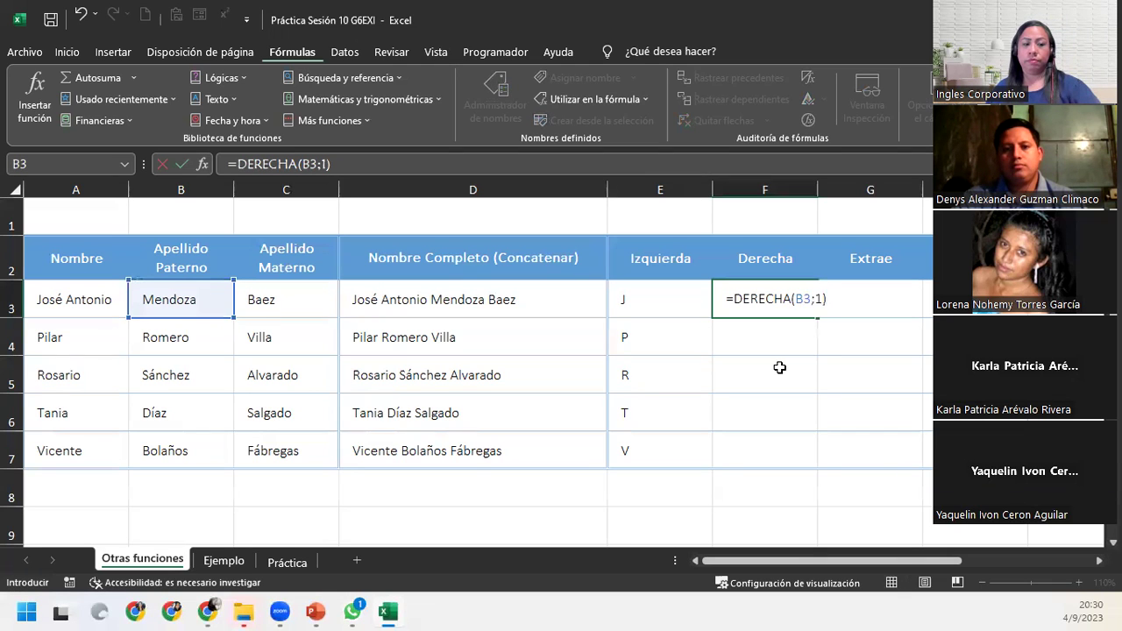
{"action": "key", "text": "Return"}
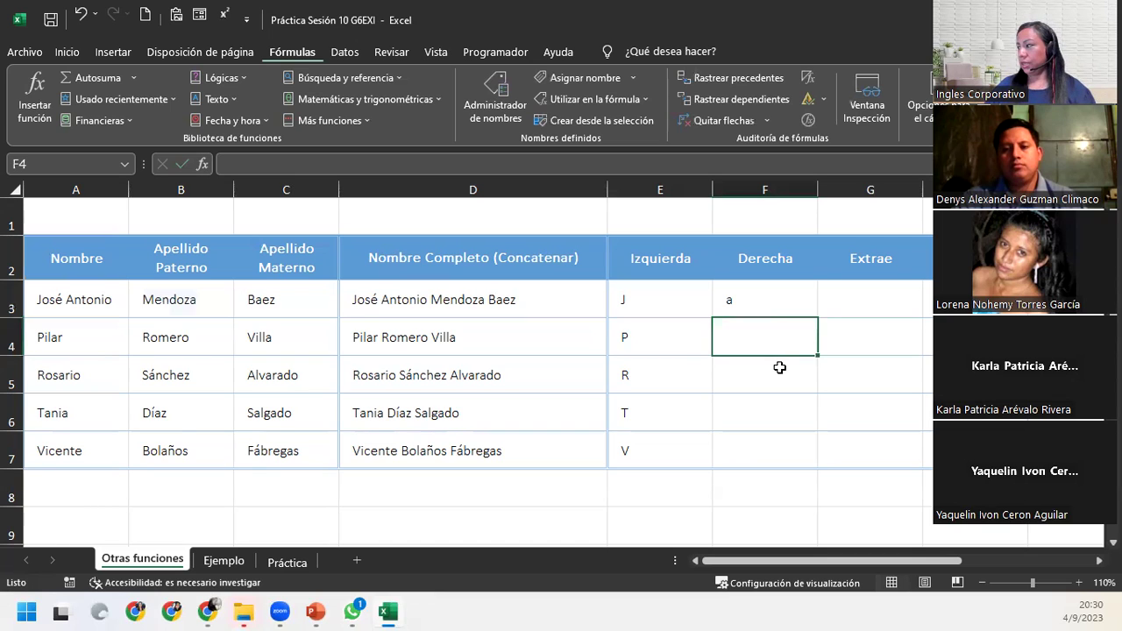
{"action": "left_click", "coordinate": [789, 307]}
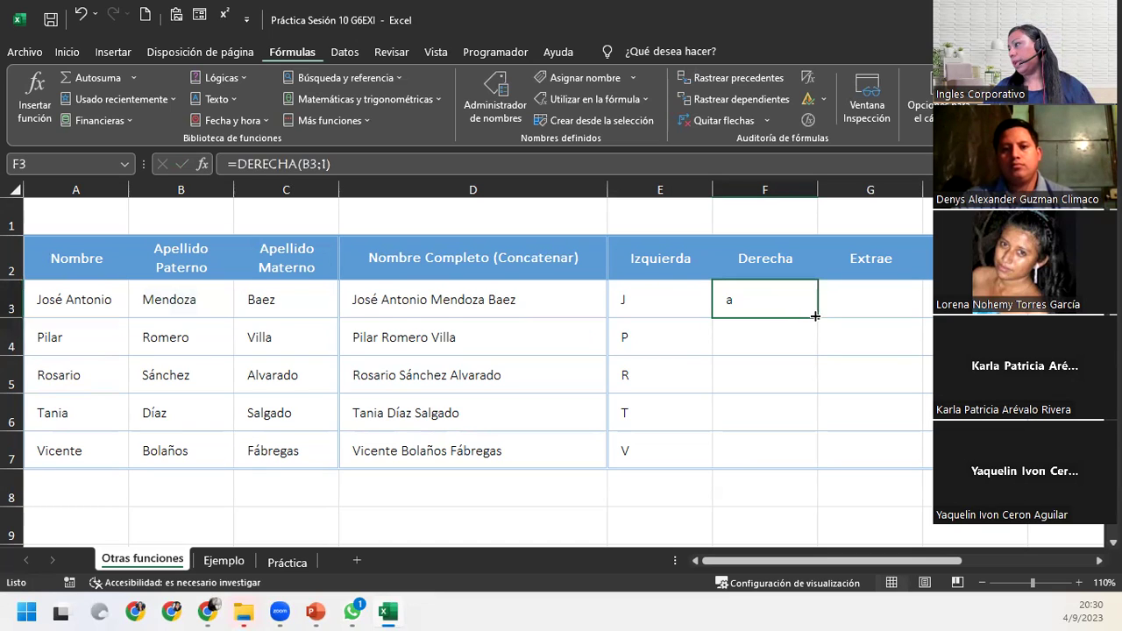
Step: Copy F3's DERECHA formula down to F7 and check the results a, o, z, z, s
{"action": "double_click", "coordinate": [815, 316]}
{"action": "left_click", "coordinate": [830, 481]}
{"action": "left_click", "coordinate": [845, 535]}
{"action": "left_click", "coordinate": [795, 433]}
{"action": "left_click", "coordinate": [790, 410]}
{"action": "left_click", "coordinate": [789, 377]}
{"action": "left_click", "coordinate": [776, 328]}
{"action": "left_click", "coordinate": [775, 302]}
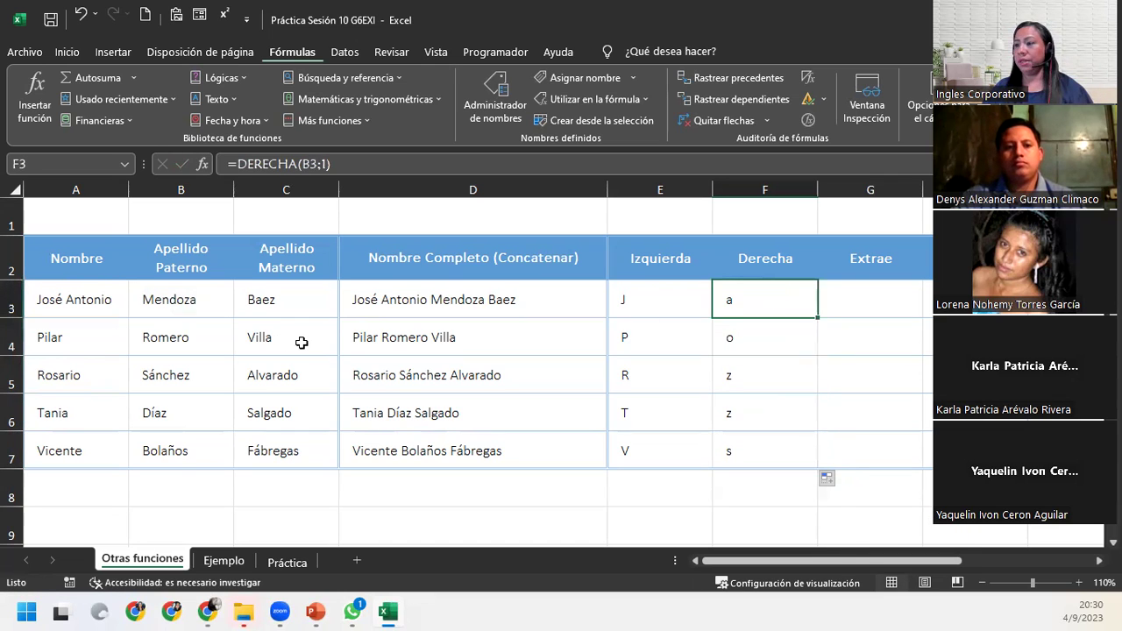
Step: Compare the results against the paternal surnames in B3:B7, then edit F3's formula
{"action": "left_click", "coordinate": [206, 301]}
{"action": "left_click", "coordinate": [191, 346]}
{"action": "left_click", "coordinate": [201, 375]}
{"action": "left_click", "coordinate": [203, 402]}
{"action": "left_click", "coordinate": [191, 454]}
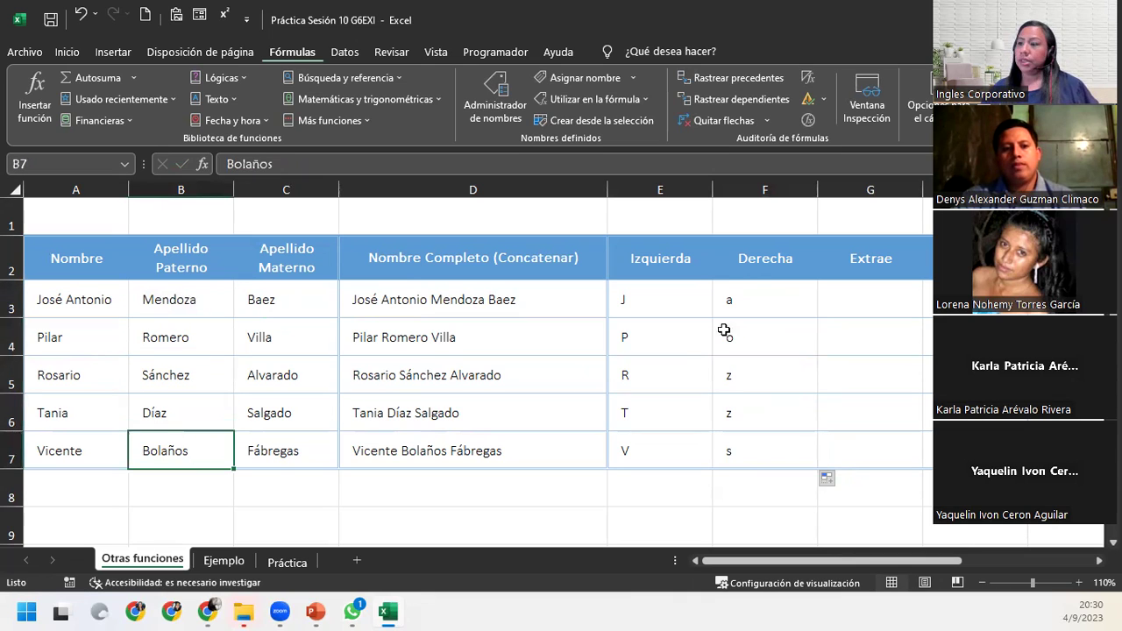
{"action": "left_click", "coordinate": [729, 292]}
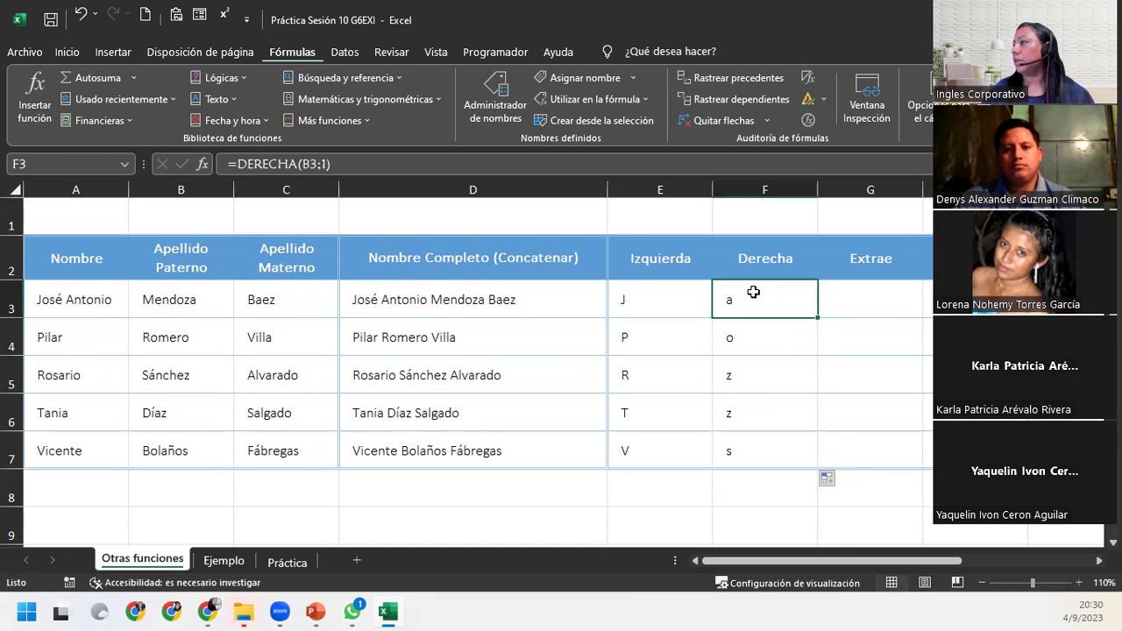
{"action": "double_click", "coordinate": [751, 291]}
Step: Change F3's formula to =DERECHA(B3;3) so it shows 'oza'
{"action": "left_click", "coordinate": [822, 298]}
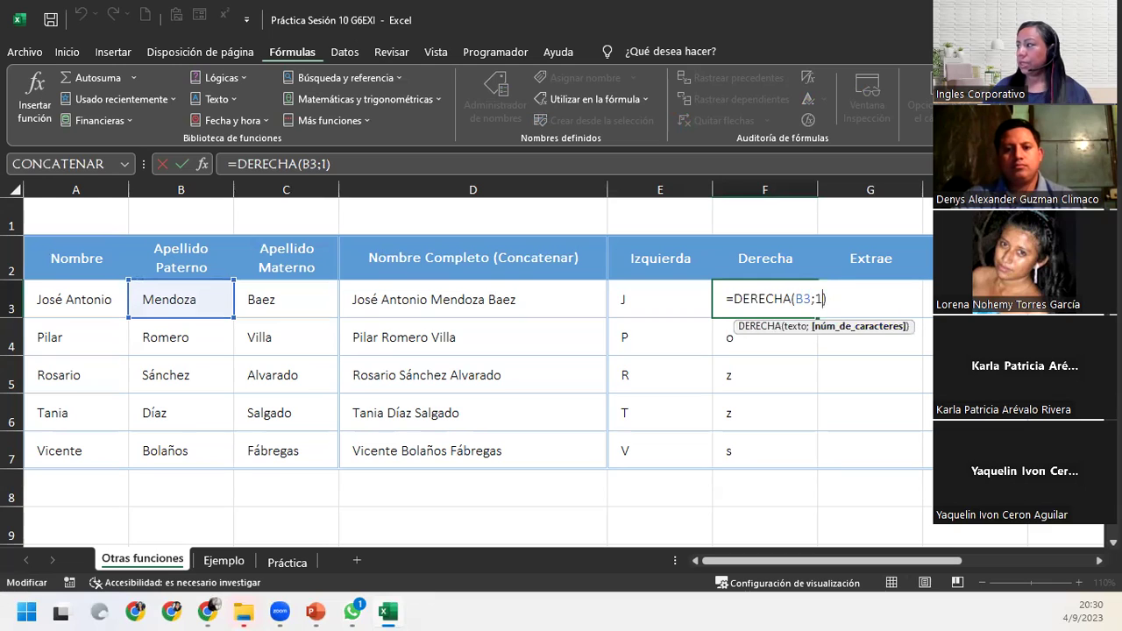
{"action": "key", "text": "BackSpace"}
{"action": "type", "text": "3"}
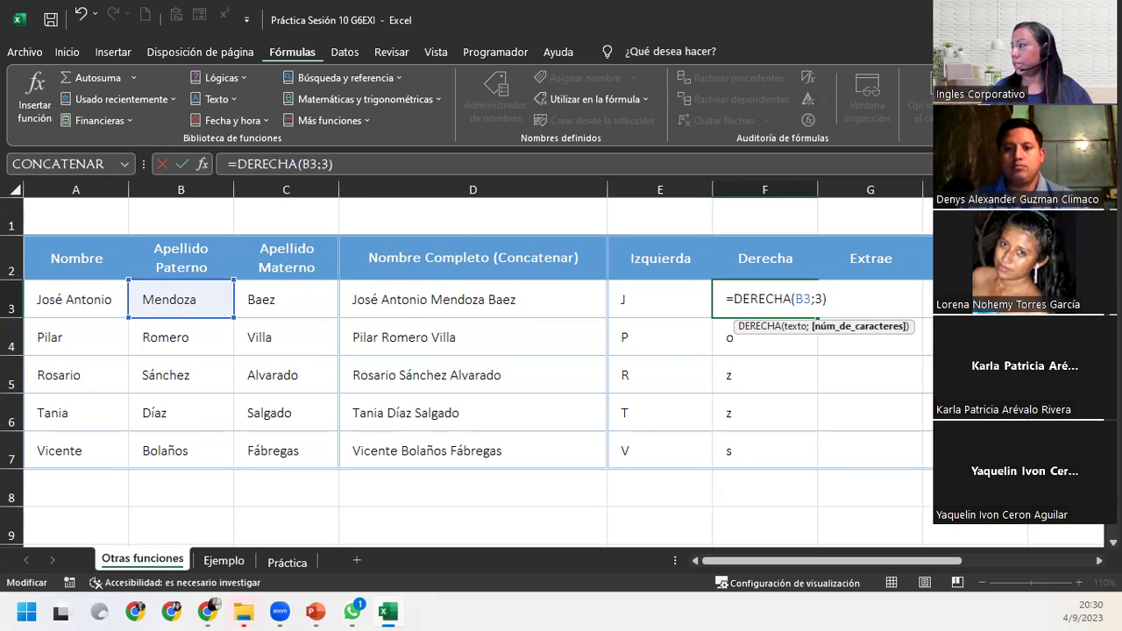
{"action": "key", "text": "Home"}
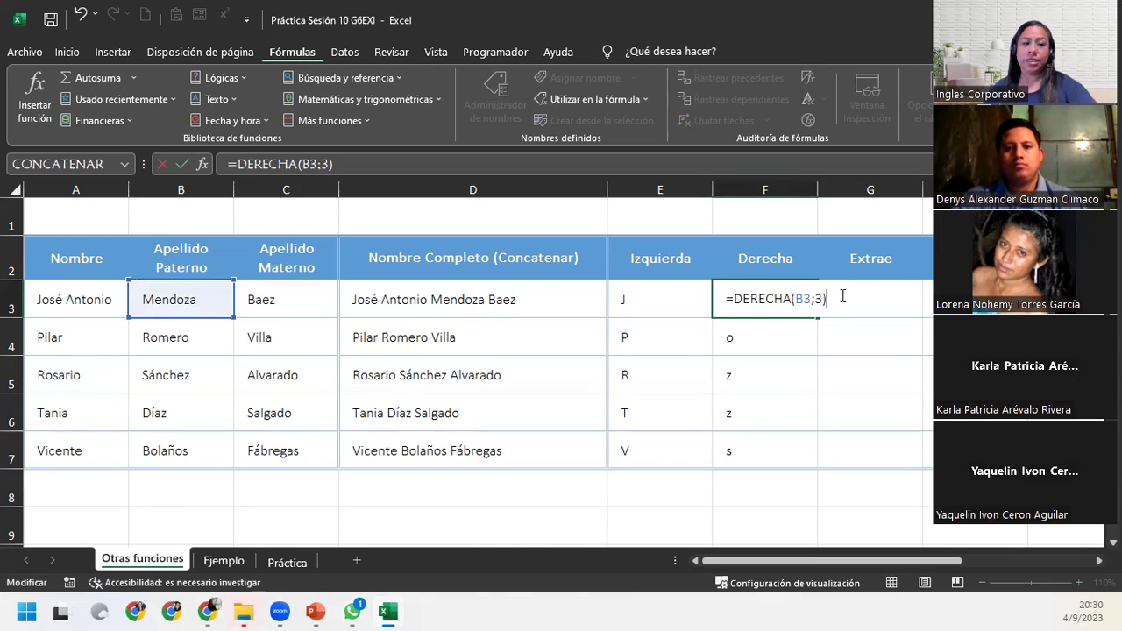
{"action": "key", "text": "End"}
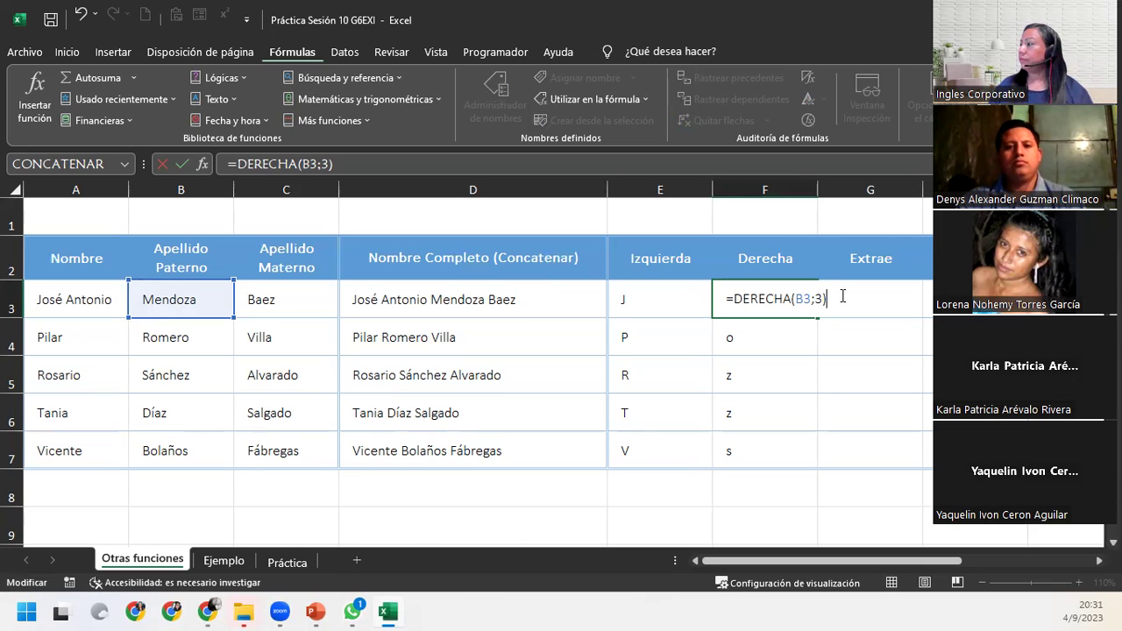
{"action": "key", "text": "Return"}
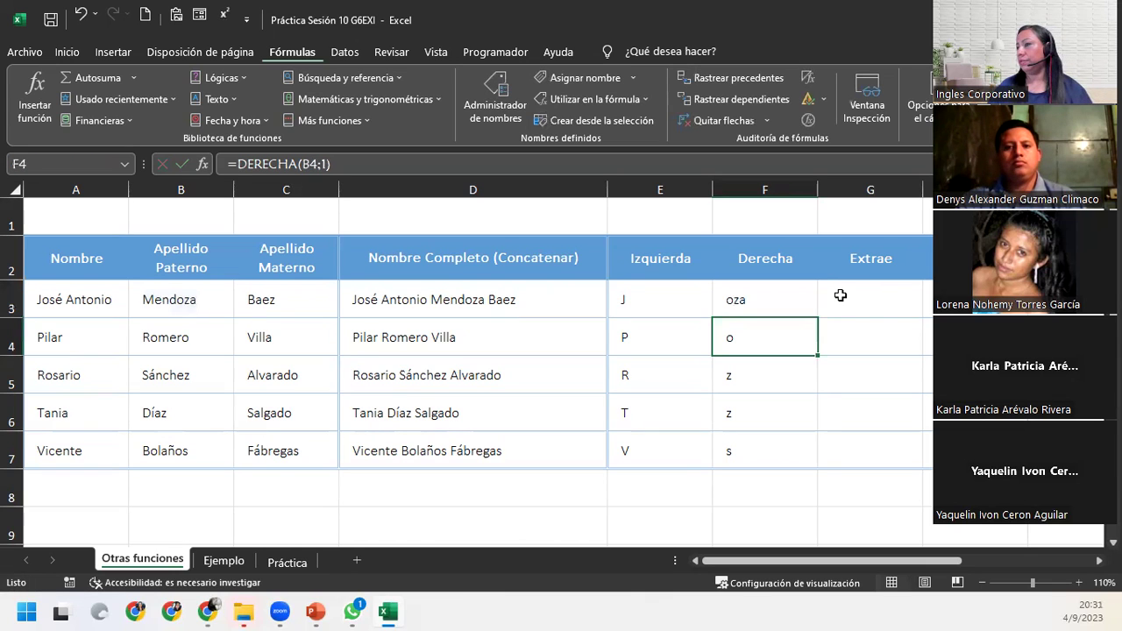
{"action": "left_click", "coordinate": [774, 294]}
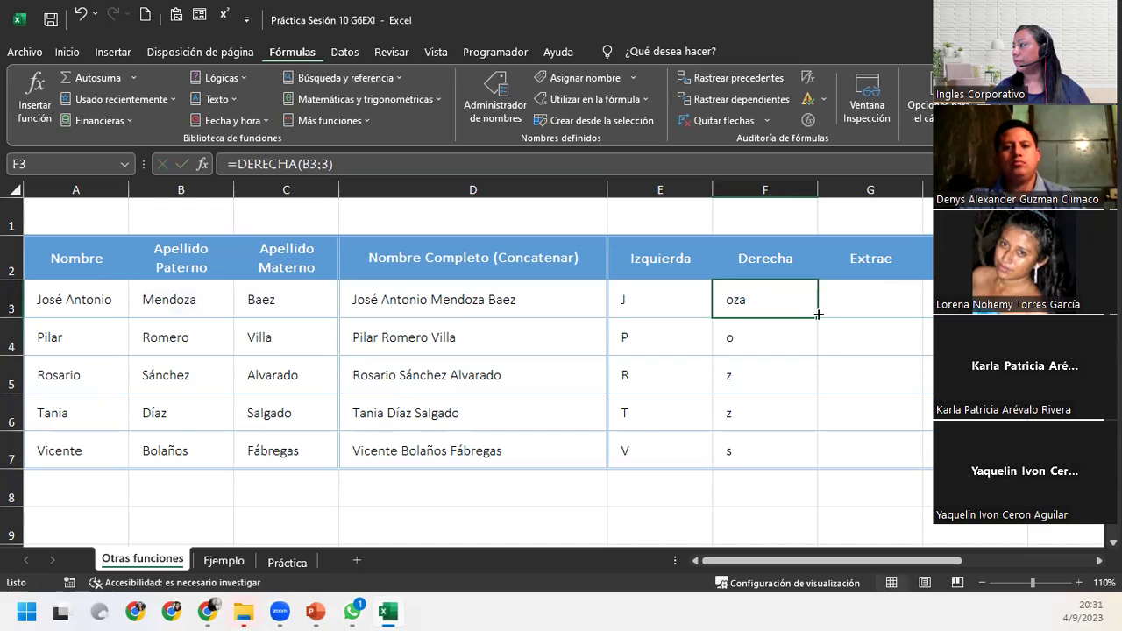
Step: Copy the three-letter formula to F4:F7 without formatting, giving oza, ero, hez, íaz, ños
{"action": "double_click", "coordinate": [817, 317]}
{"action": "left_click", "coordinate": [830, 480]}
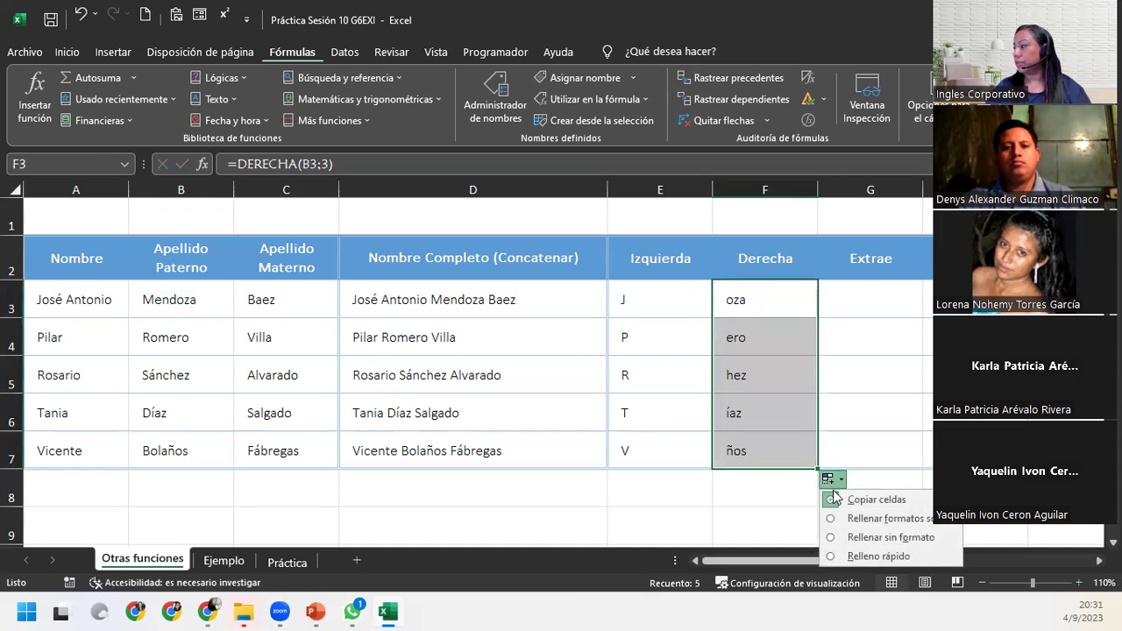
{"action": "left_click", "coordinate": [849, 536]}
{"action": "left_click", "coordinate": [779, 451]}
{"action": "left_click", "coordinate": [780, 413]}
{"action": "left_click", "coordinate": [779, 369]}
{"action": "left_click", "coordinate": [765, 340]}
{"action": "left_click", "coordinate": [767, 298]}
{"action": "left_click", "coordinate": [849, 297]}
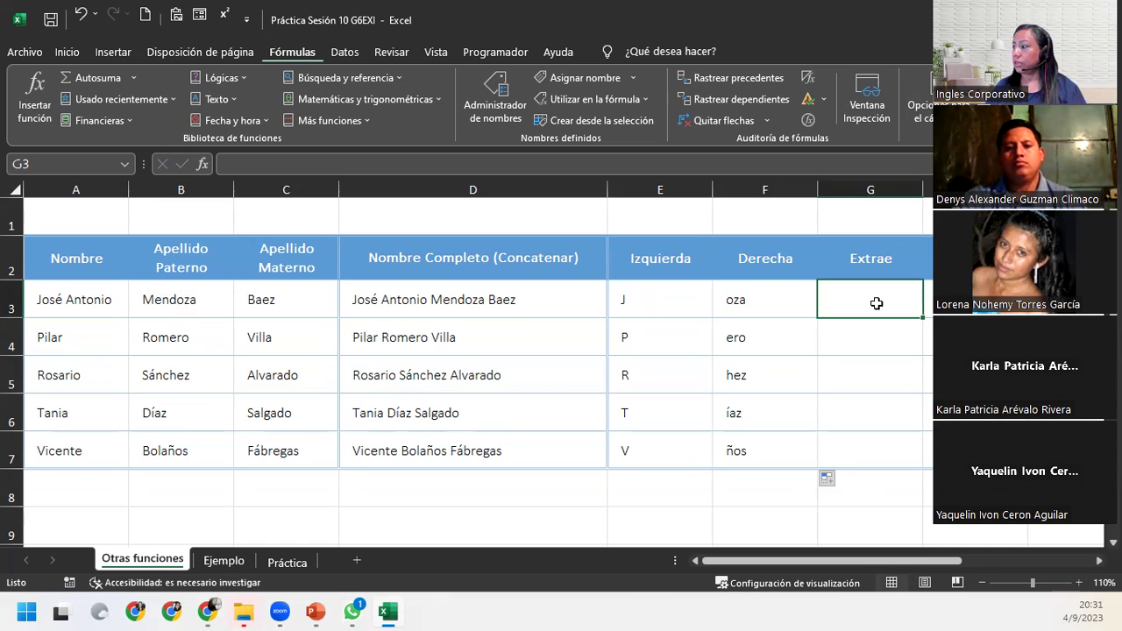
Step: Re-drag F3's formula through F7 and try the Flash Fill option on the Derecha column
{"action": "left_click", "coordinate": [808, 313]}
{"action": "left_click_drag", "start_coordinate": [818, 317], "coordinate": [815, 465]}
{"action": "left_click", "coordinate": [928, 488]}
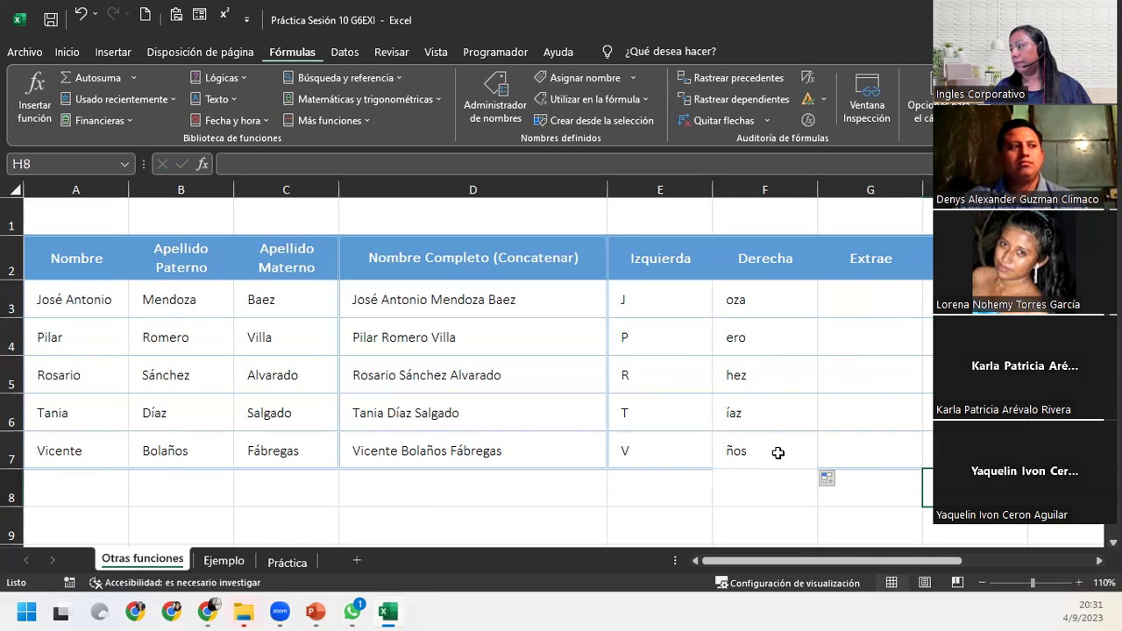
{"action": "left_click", "coordinate": [830, 479]}
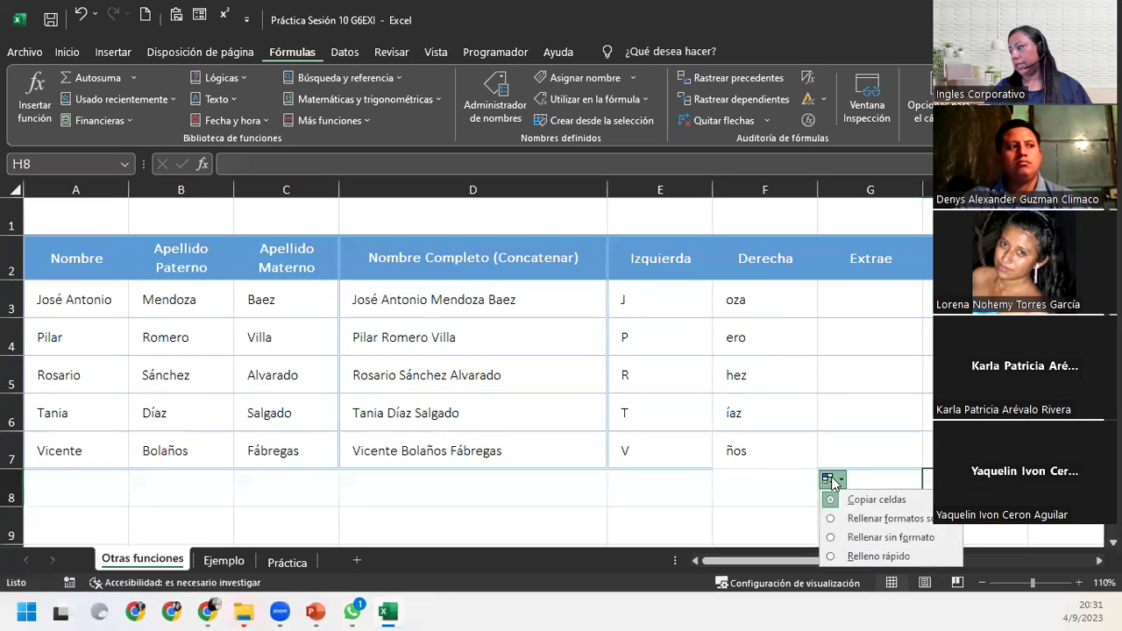
{"action": "left_click", "coordinate": [879, 556]}
{"action": "left_click", "coordinate": [927, 489]}
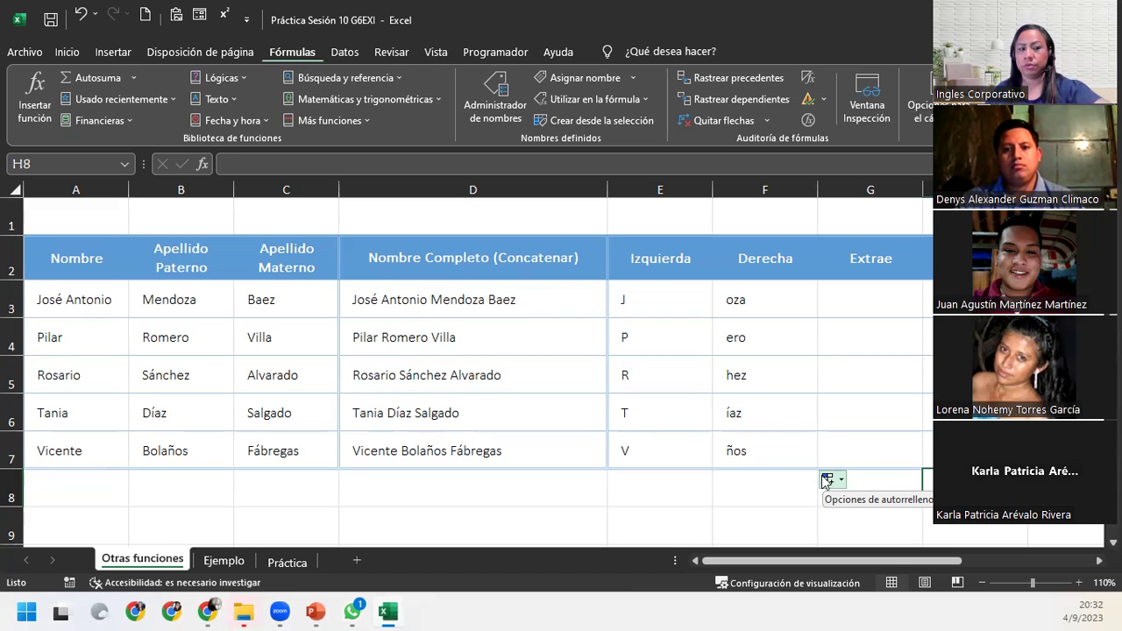
{"action": "left_click", "coordinate": [883, 310]}
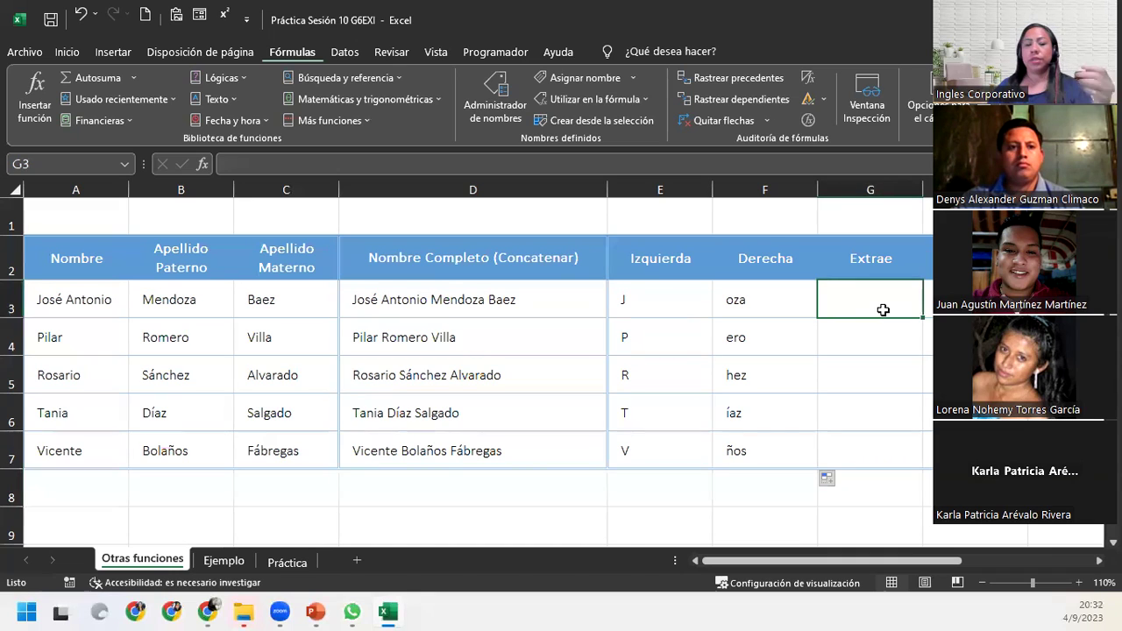
Step: Enter =EXTRAE(C3;3;2) in G3 so it returns 'ez' from the maternal surname
{"action": "type", "text": "=ex"}
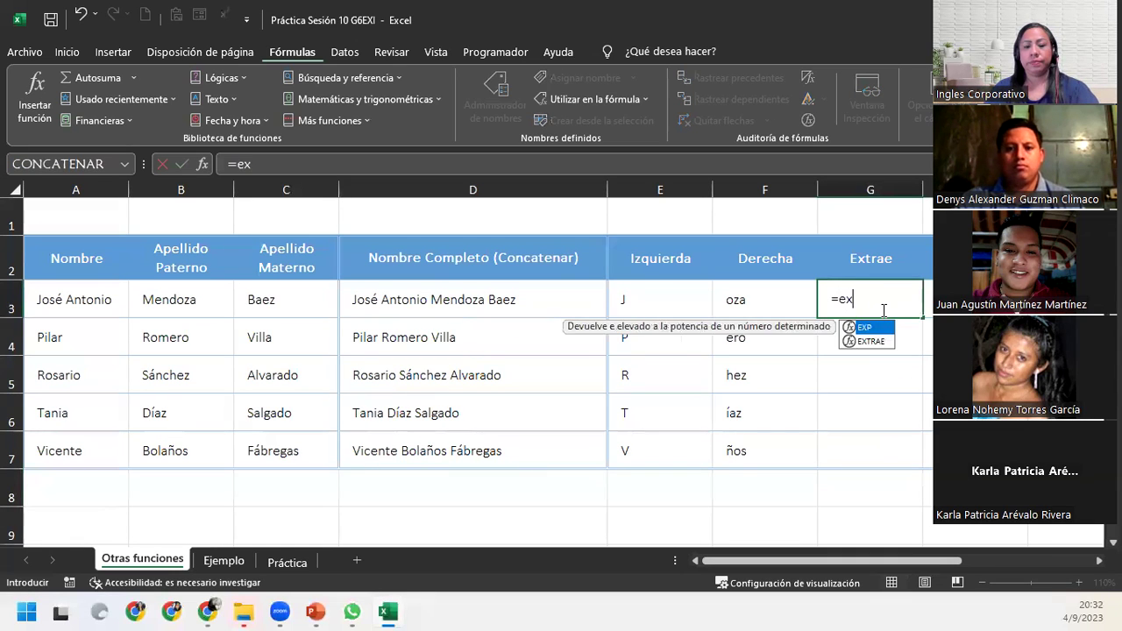
{"action": "type", "text": "tra"}
{"action": "key", "text": "Tab"}
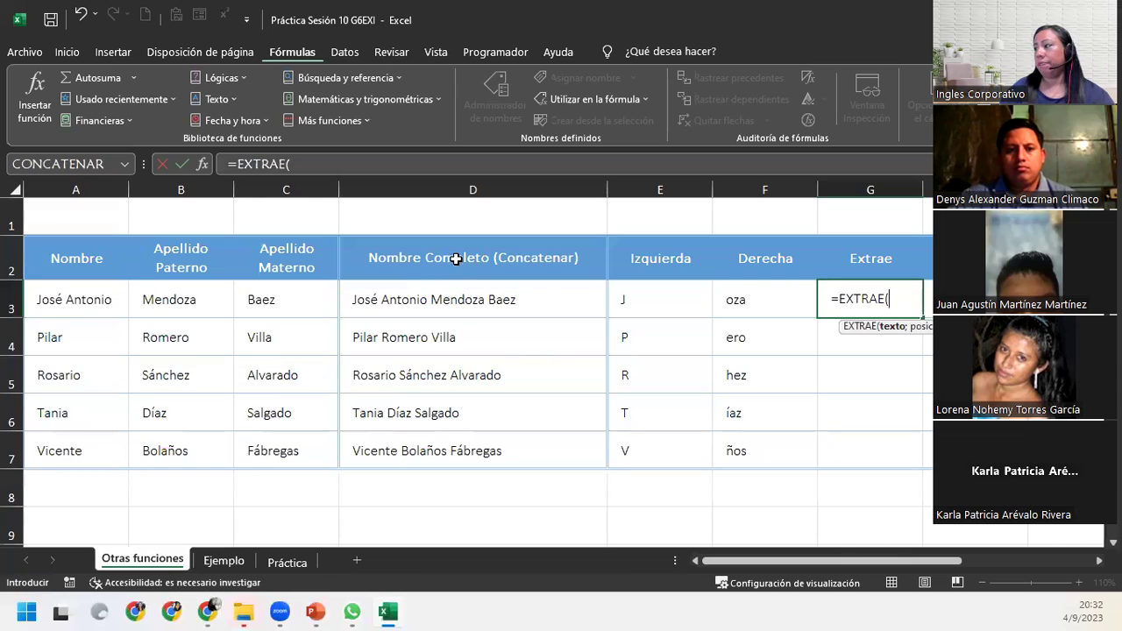
{"action": "left_click", "coordinate": [313, 305]}
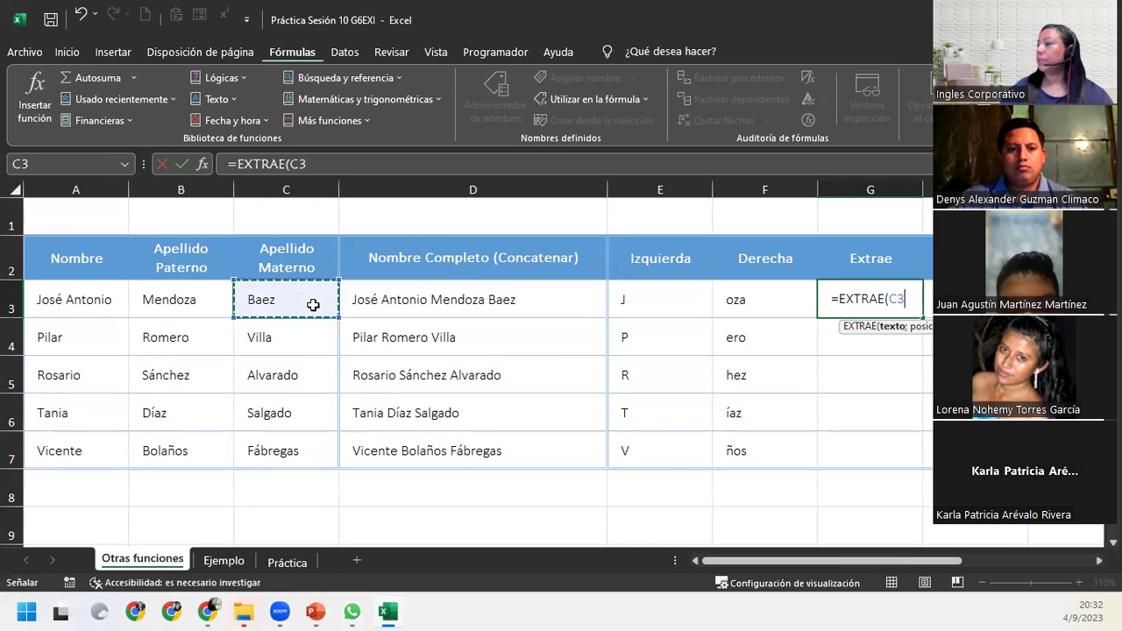
{"action": "type", "text": ";"}
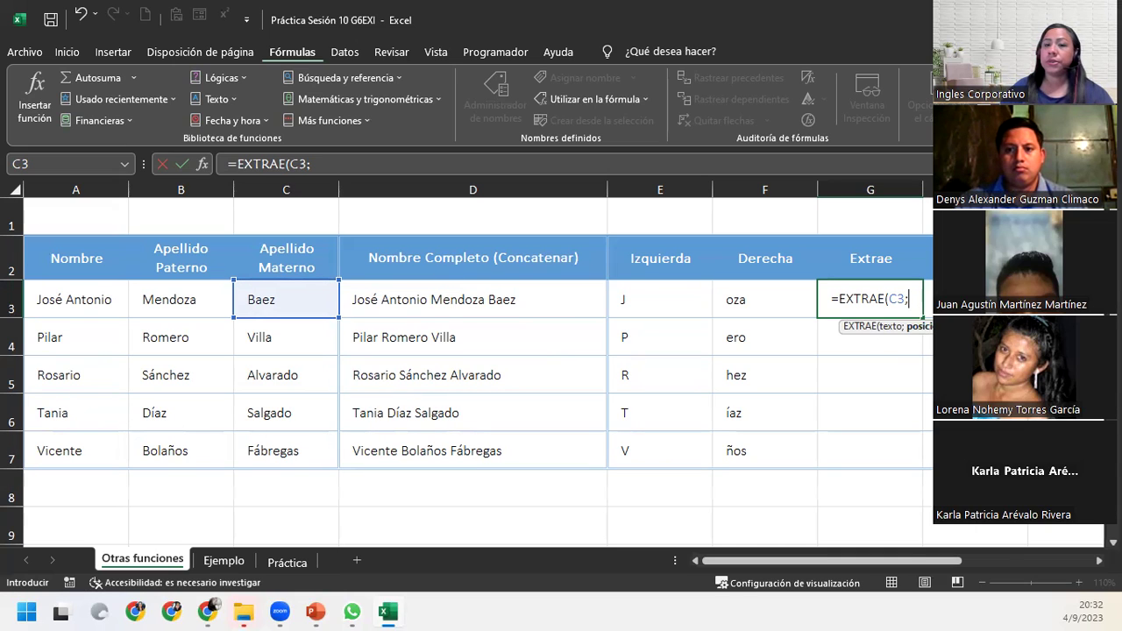
{"action": "key", "text": "alt+Tab"}
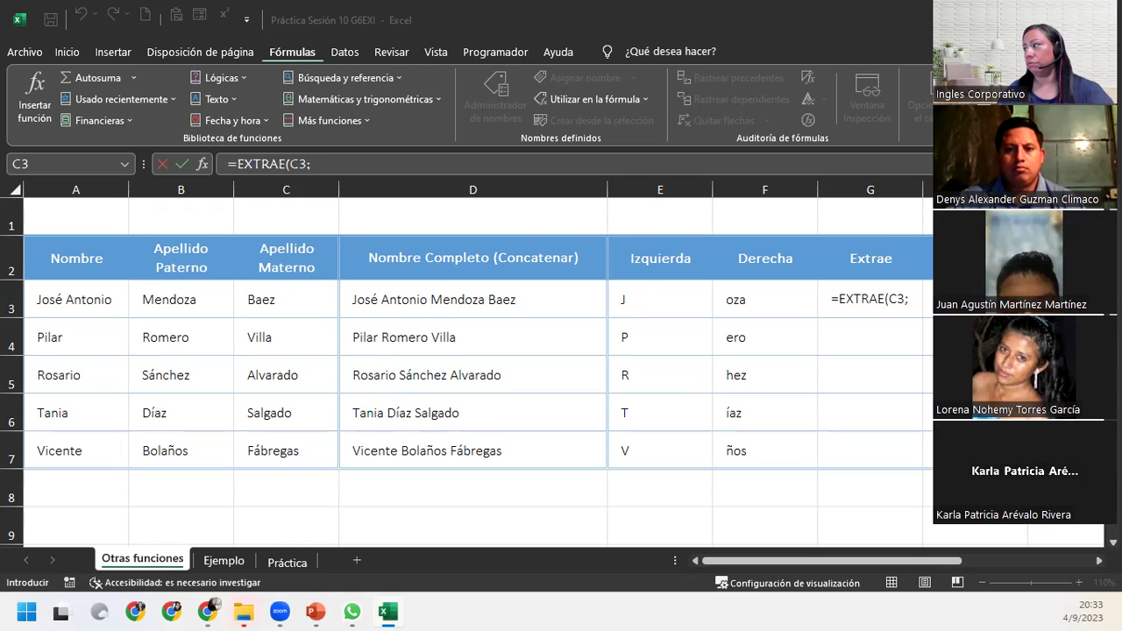
{"action": "left_click", "coordinate": [913, 295]}
{"action": "type", "text": "3"}
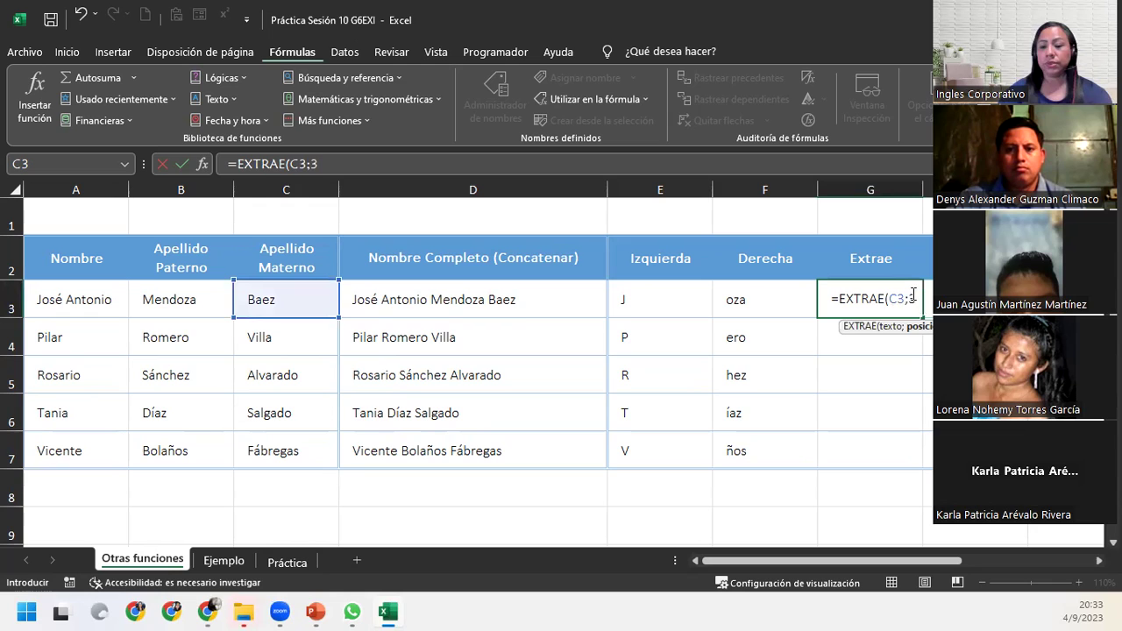
{"action": "type", "text": ";"}
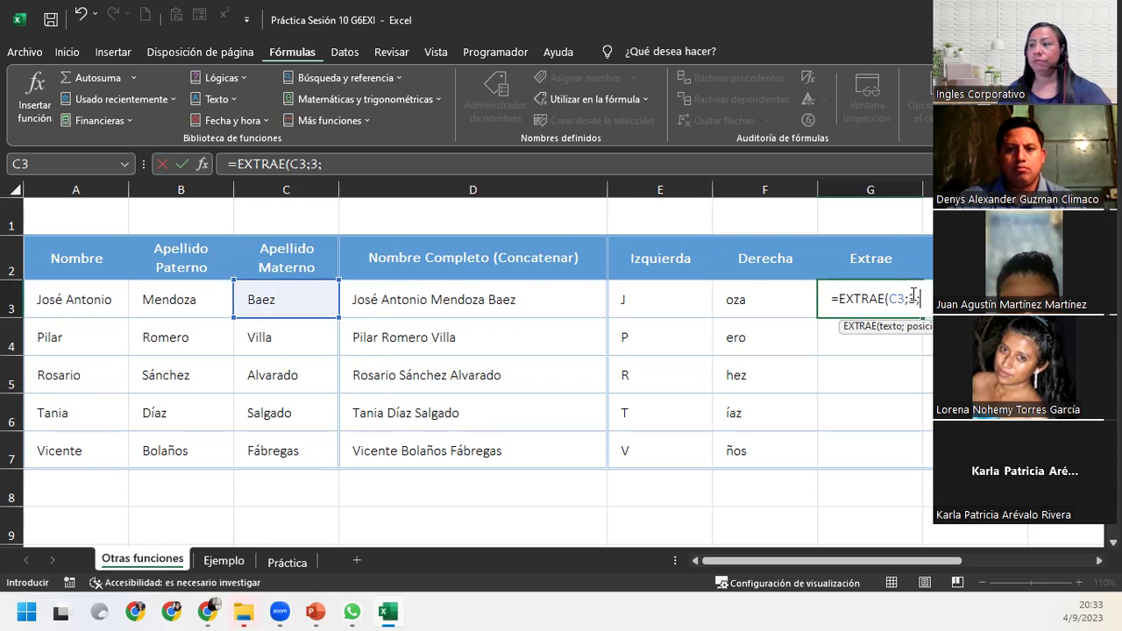
{"action": "type", "text": "2"}
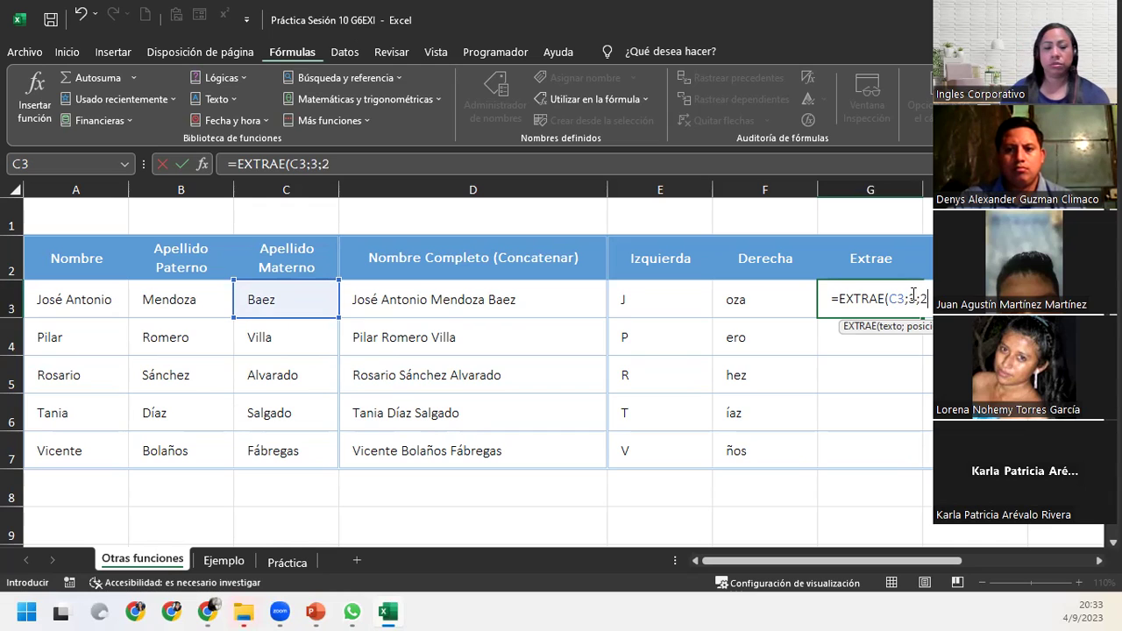
{"action": "type", "text": ")"}
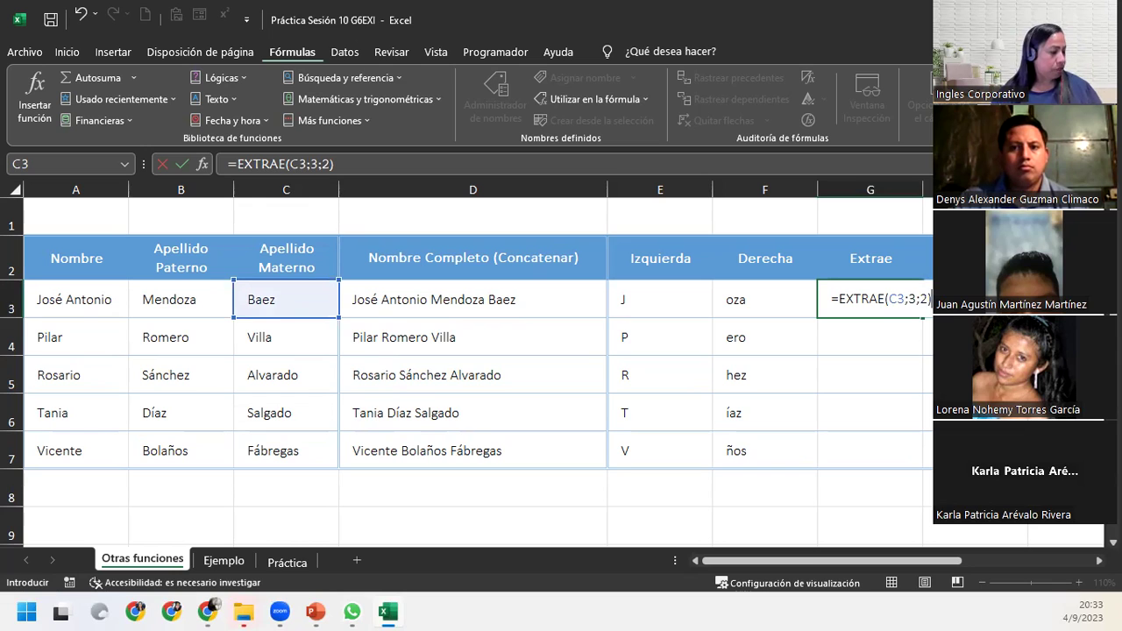
{"action": "key", "text": "Return"}
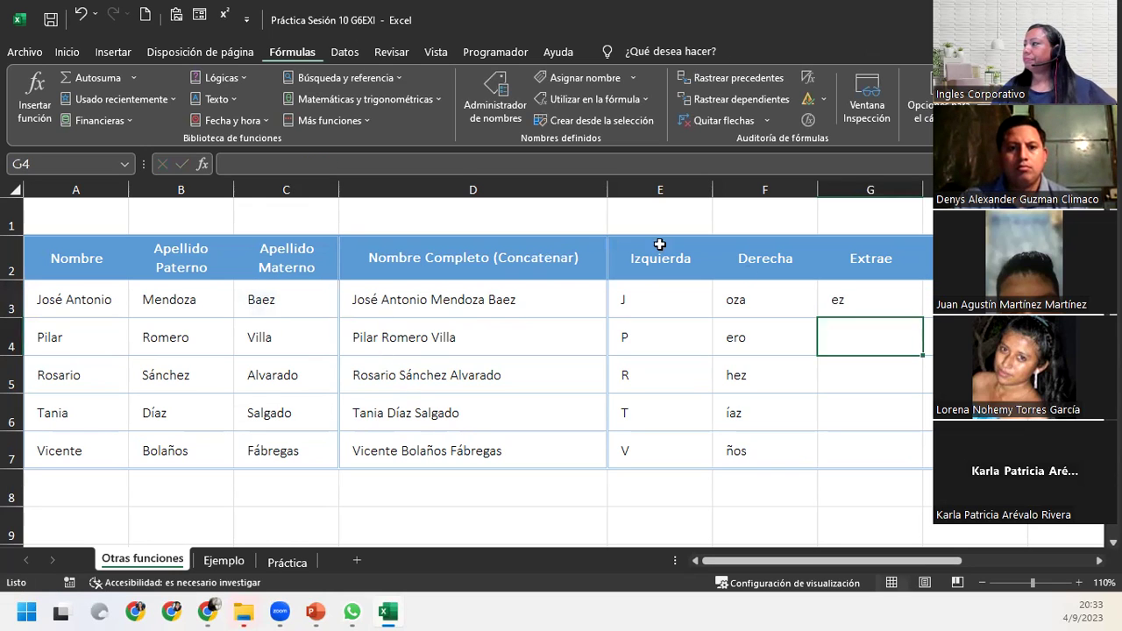
Step: Count the letters of the maternal surnames in C3 and C4 to verify the third-letter start
{"action": "left_click", "coordinate": [864, 300]}
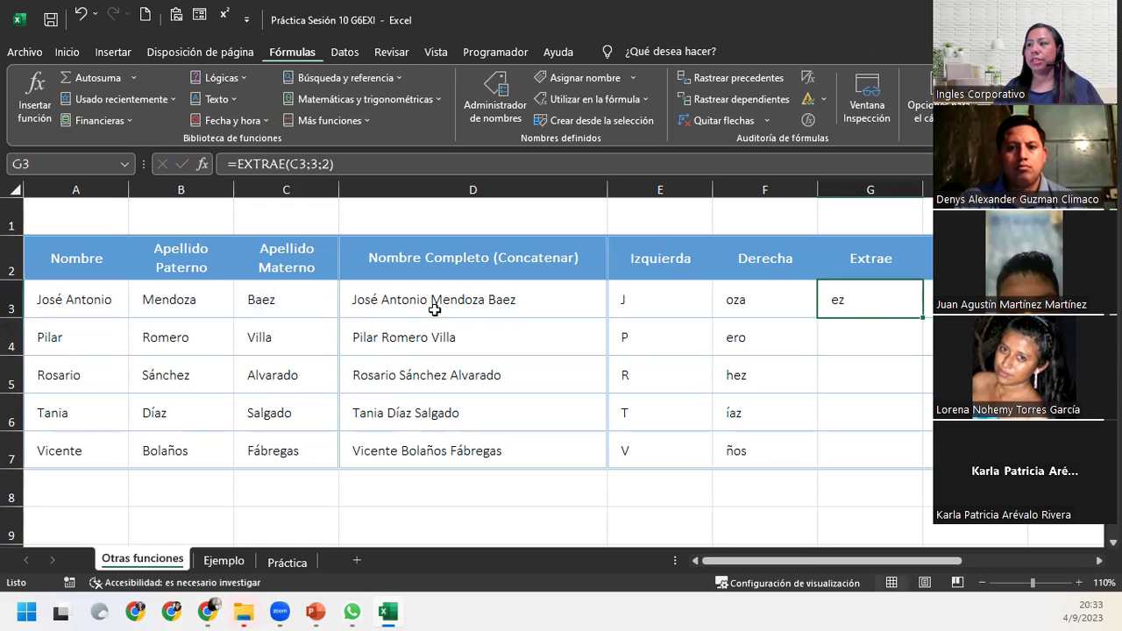
{"action": "left_click", "coordinate": [236, 294]}
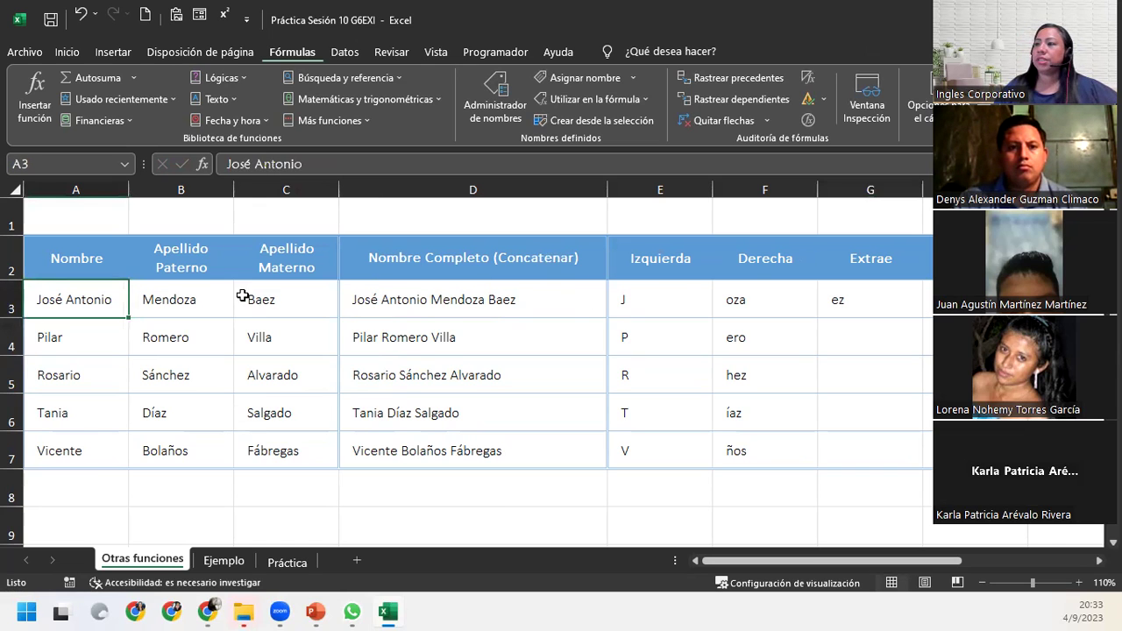
{"action": "double_click", "coordinate": [252, 298]}
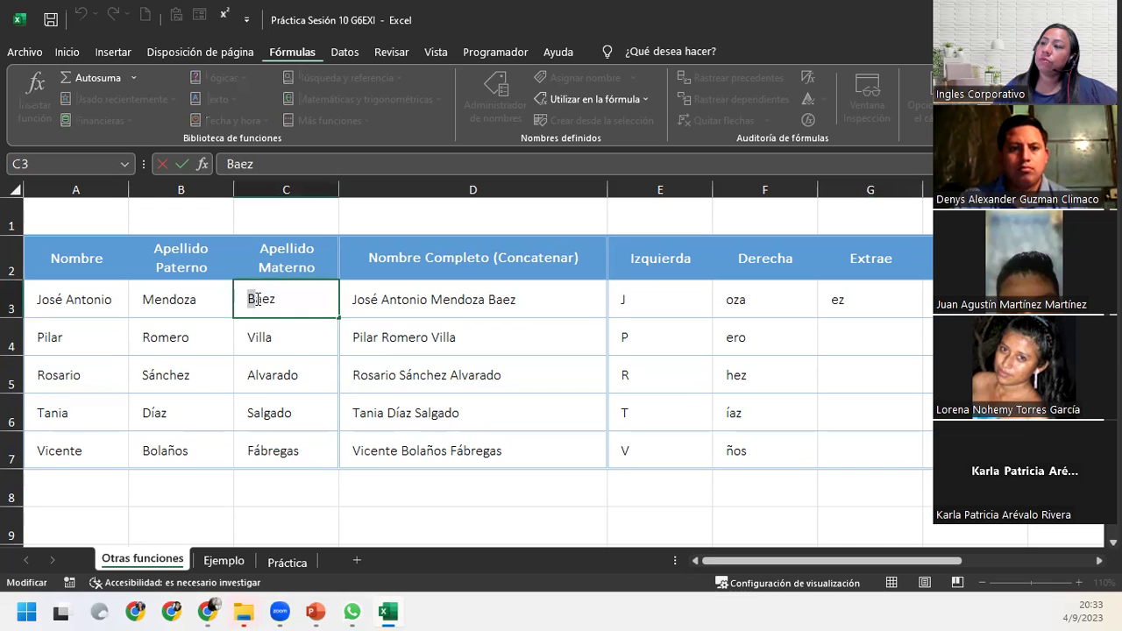
{"action": "left_click_drag", "start_coordinate": [249, 299], "coordinate": [266, 302]}
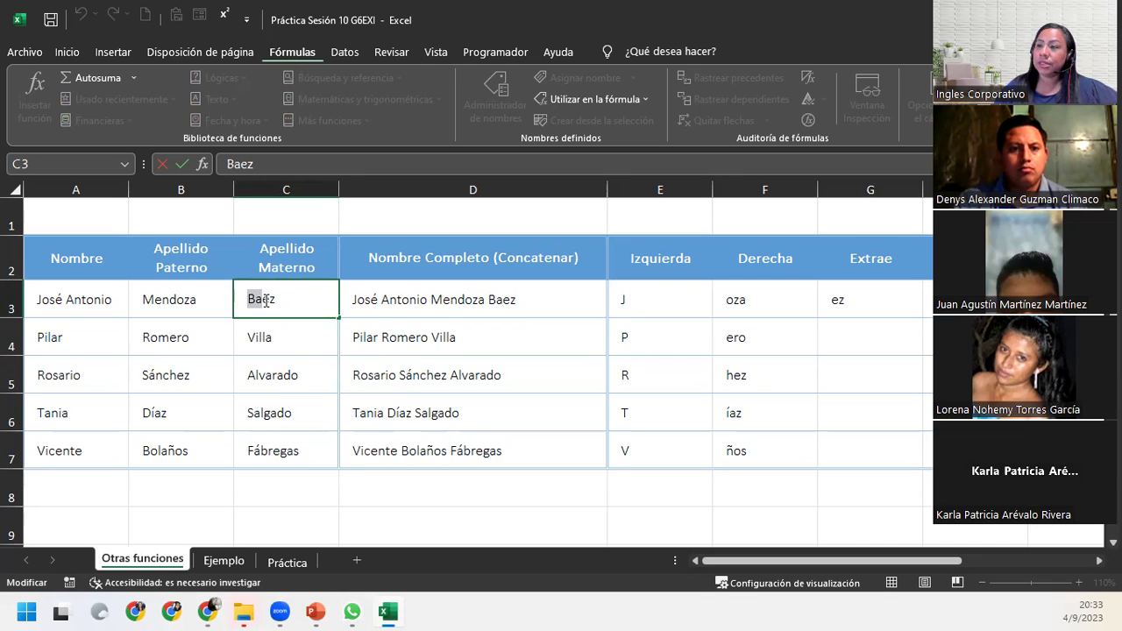
{"action": "left_click", "coordinate": [264, 301]}
{"action": "left_click_drag", "start_coordinate": [264, 301], "coordinate": [278, 300]}
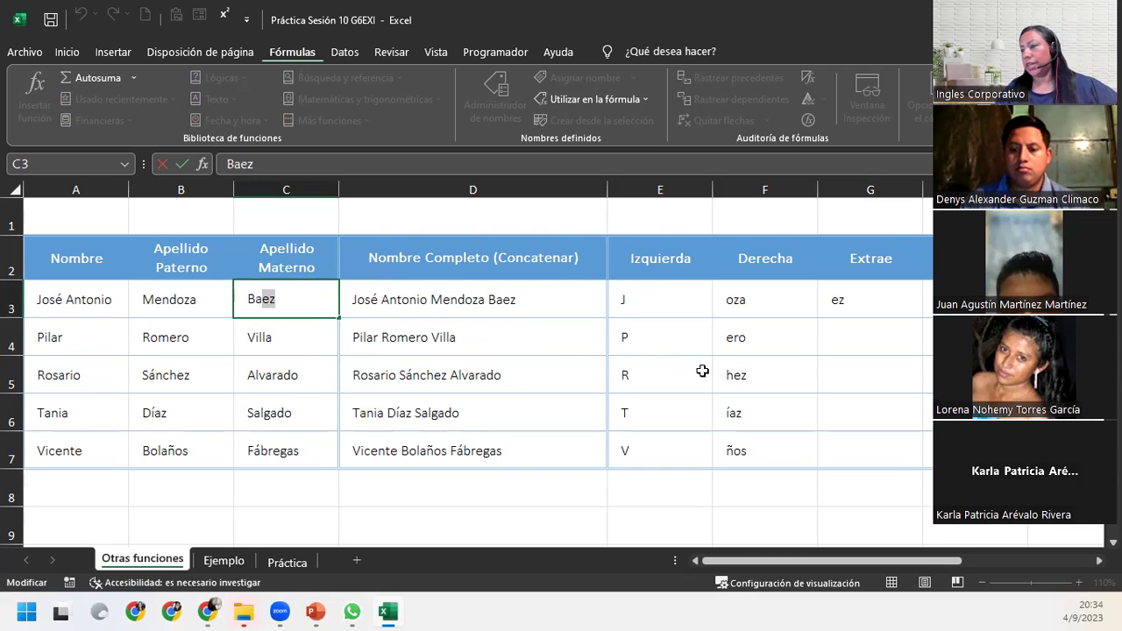
{"action": "left_click", "coordinate": [261, 338]}
{"action": "double_click", "coordinate": [261, 338]}
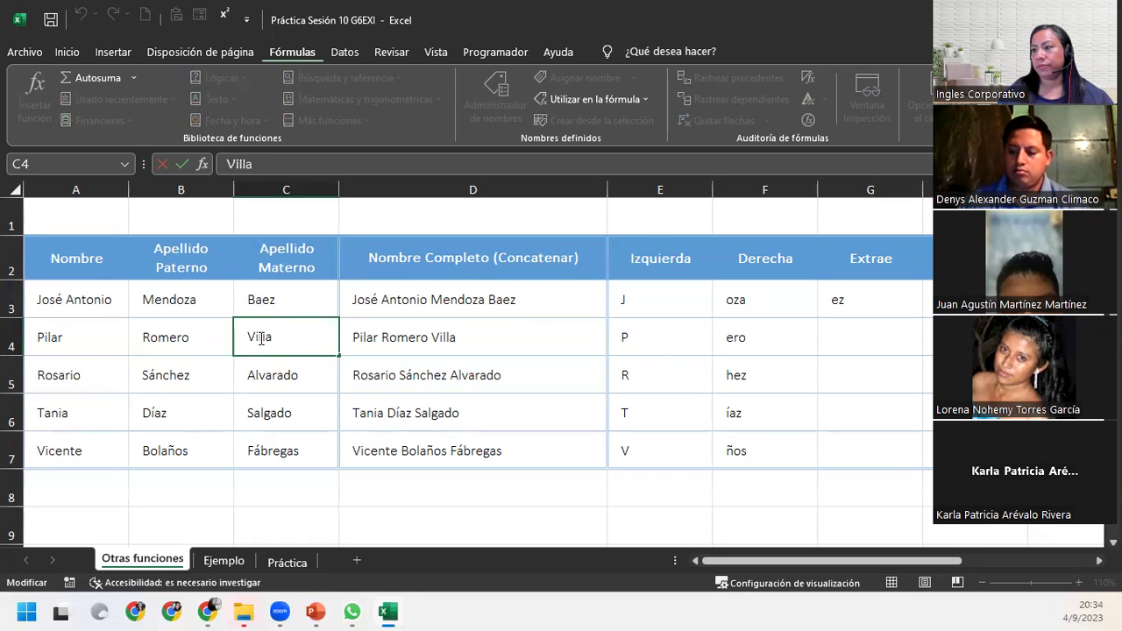
{"action": "left_click", "coordinate": [260, 338]}
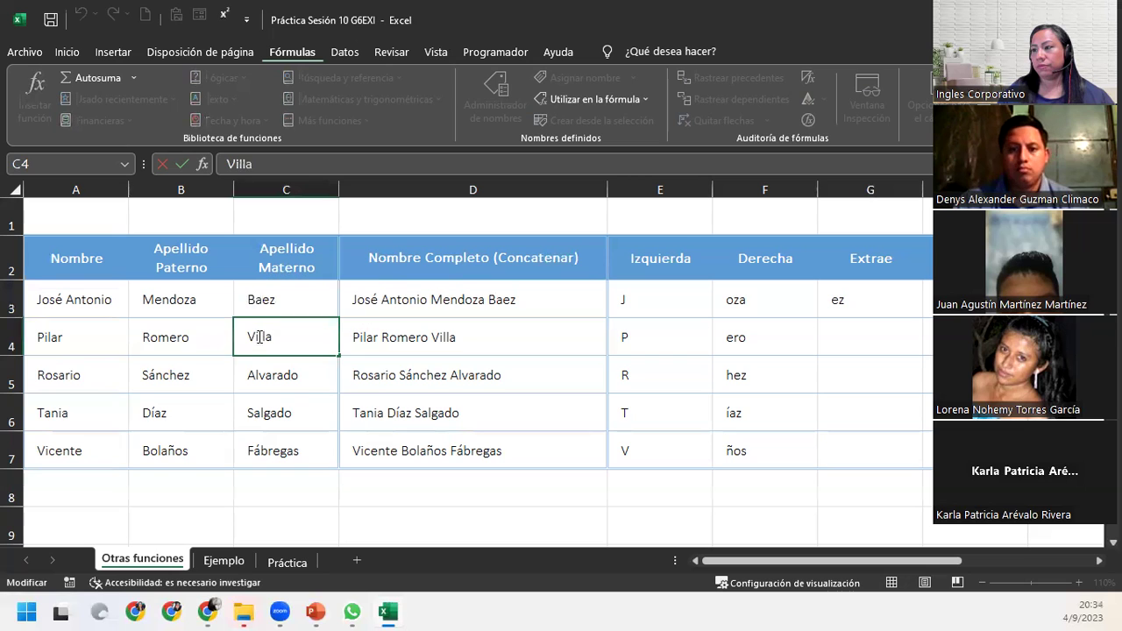
{"action": "left_click_drag", "start_coordinate": [260, 337], "coordinate": [265, 338]}
{"action": "left_click", "coordinate": [274, 379]}
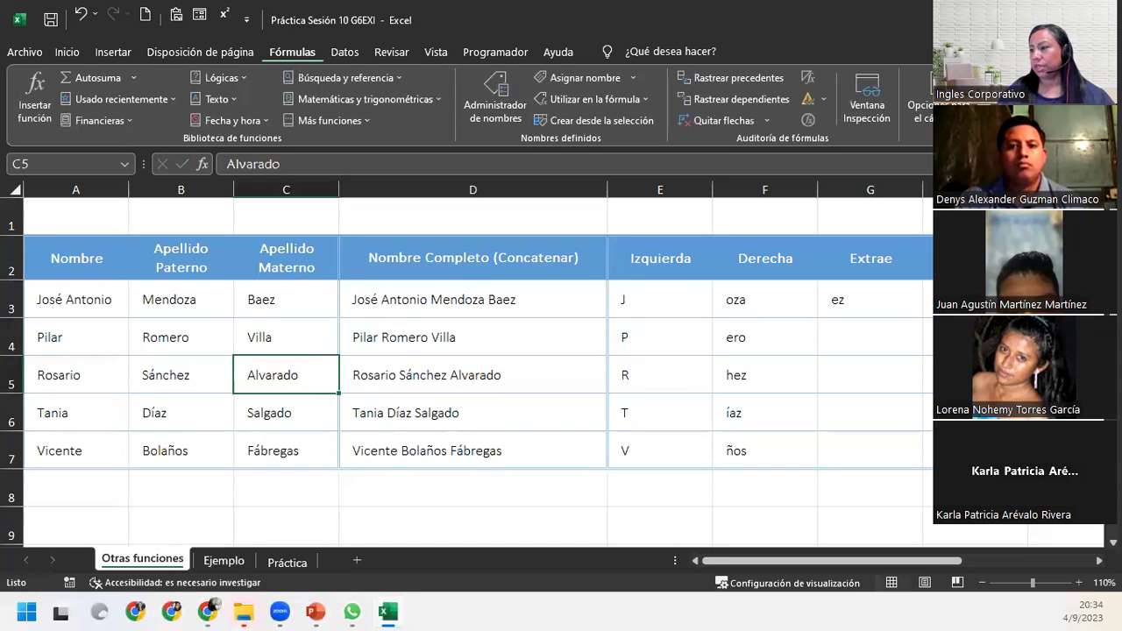
Step: Copy G3's EXTRAE formula down to G7, giving ez, ll, va, lg and br
{"action": "left_click", "coordinate": [907, 319]}
{"action": "left_click", "coordinate": [903, 300]}
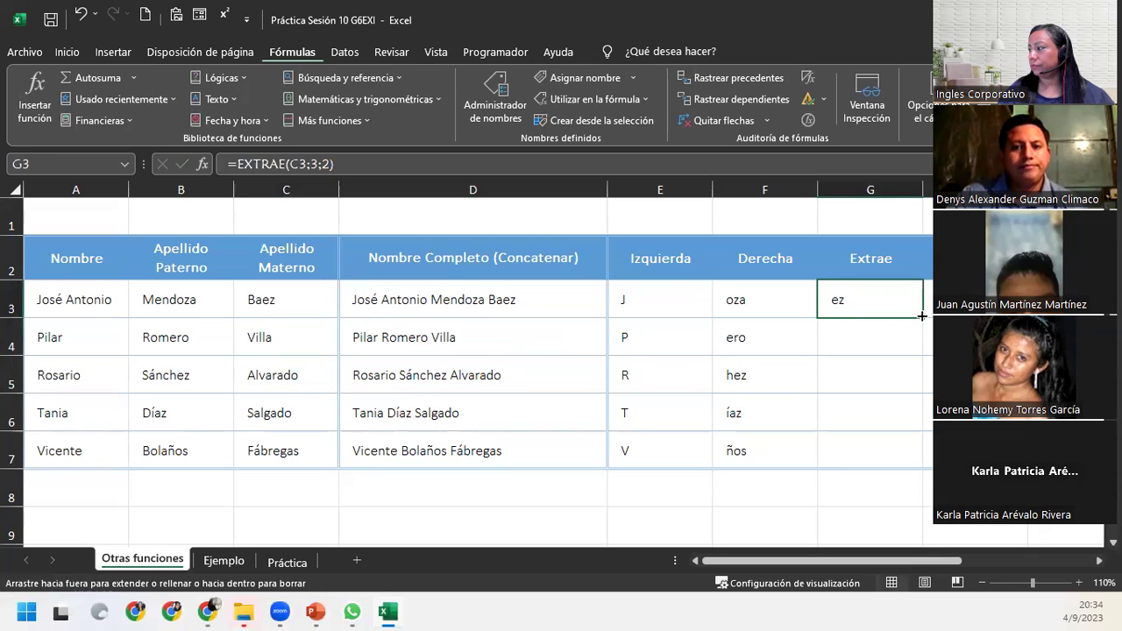
{"action": "left_click_drag", "start_coordinate": [922, 317], "coordinate": [923, 467]}
{"action": "left_click", "coordinate": [930, 479]}
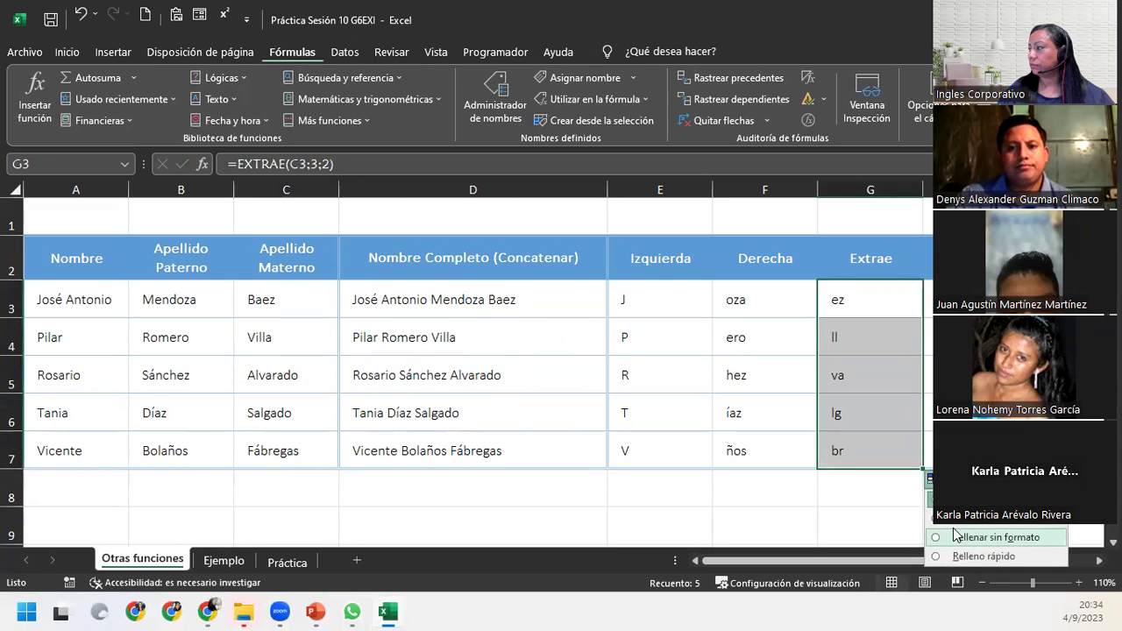
{"action": "left_click", "coordinate": [872, 325]}
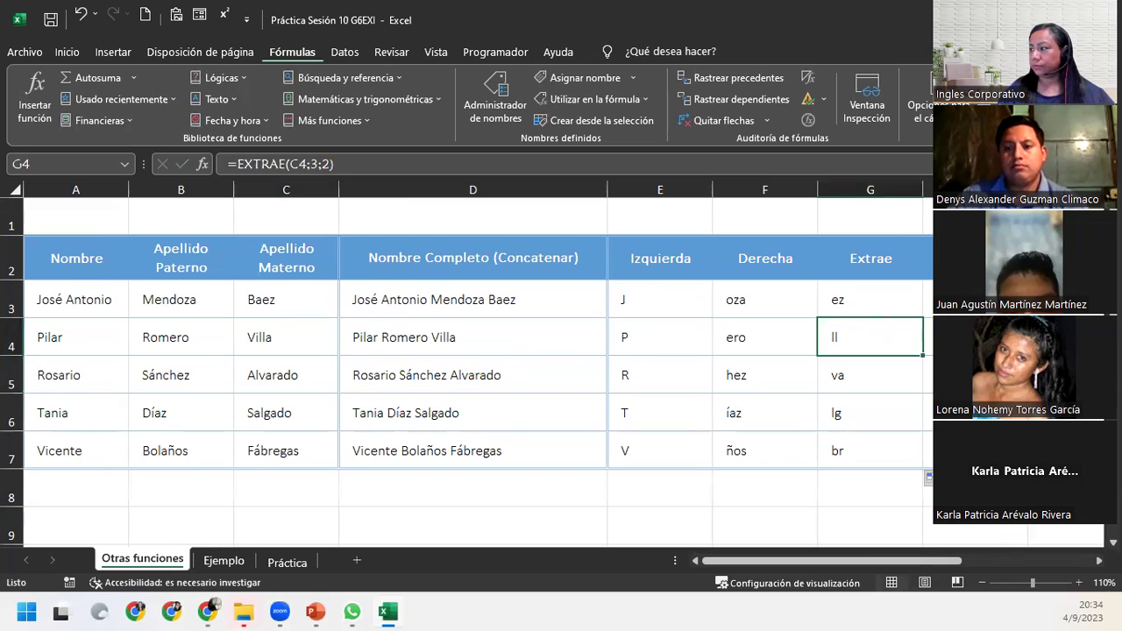
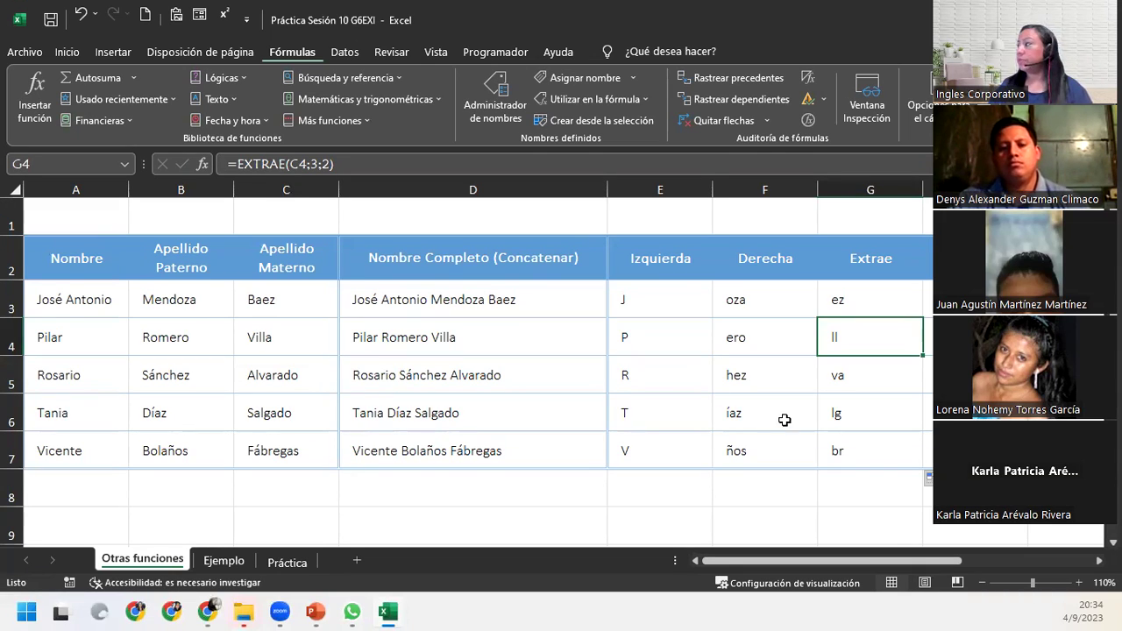
Step: Enter the formula =E3&F3&G3 in H3, joining the Izquierda, Derecha and Extrae pieces
{"action": "left_click", "coordinate": [928, 298]}
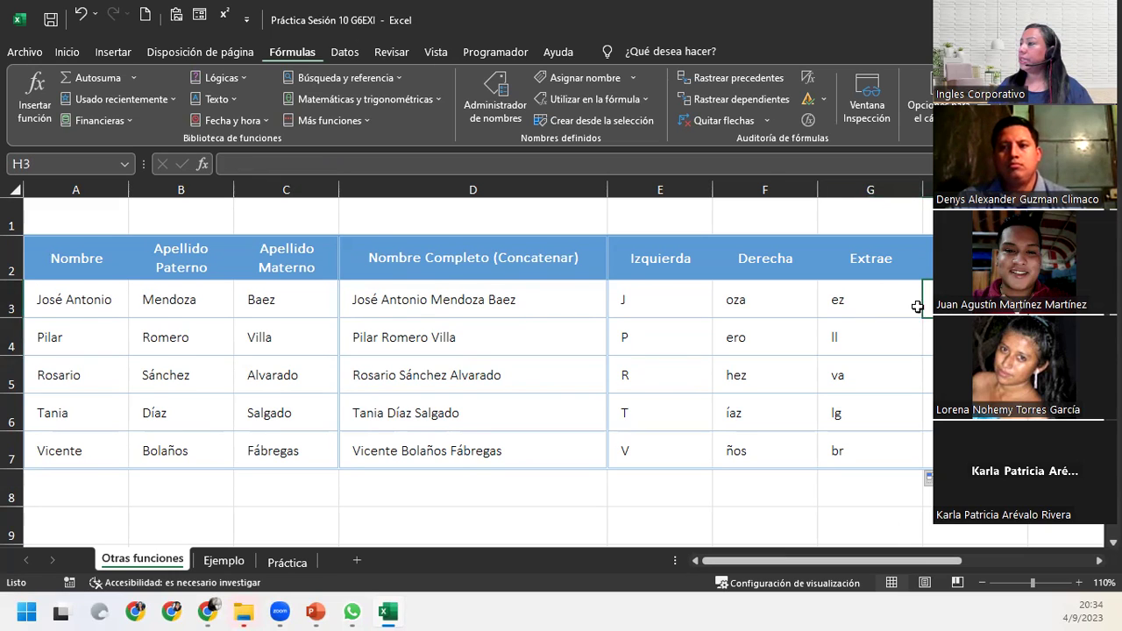
{"action": "left_click", "coordinate": [420, 312]}
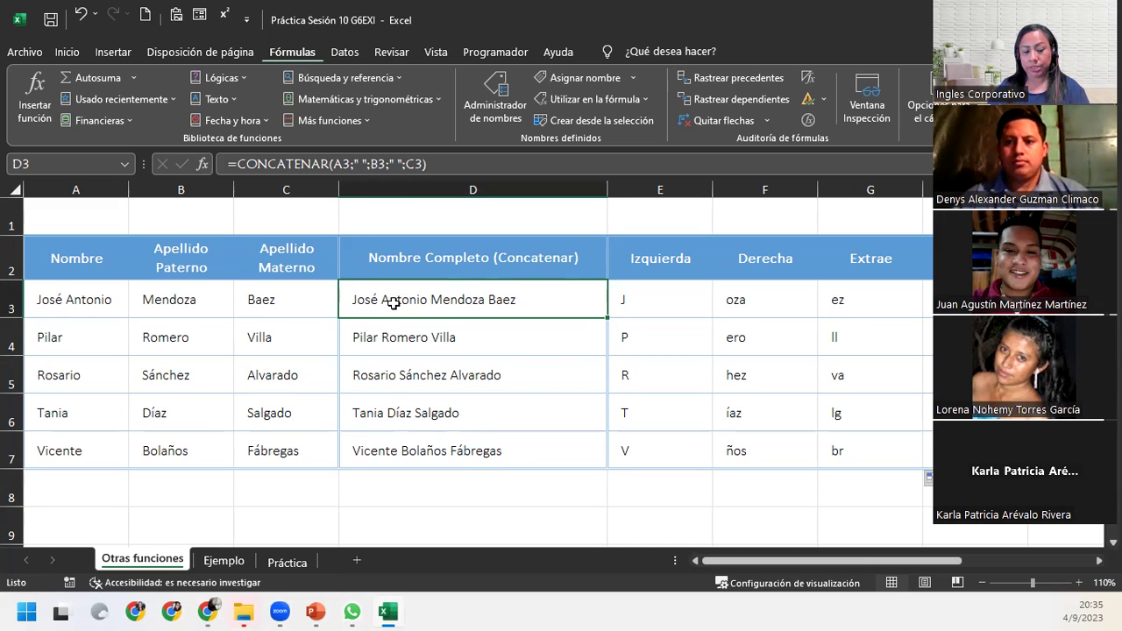
{"action": "left_click", "coordinate": [956, 299]}
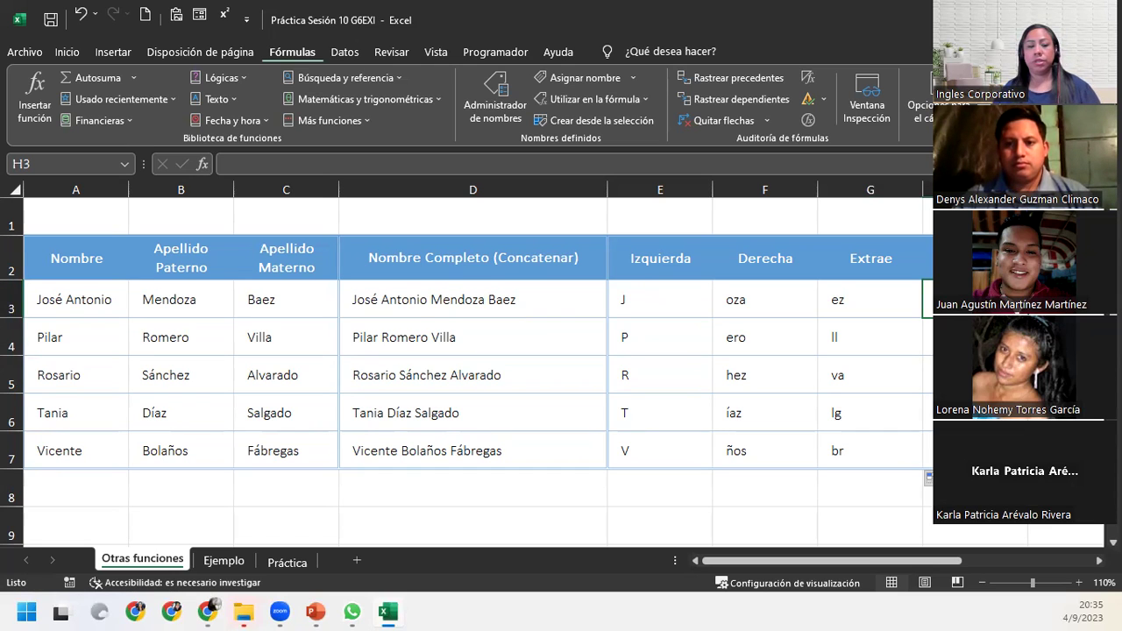
{"action": "type", "text": "="}
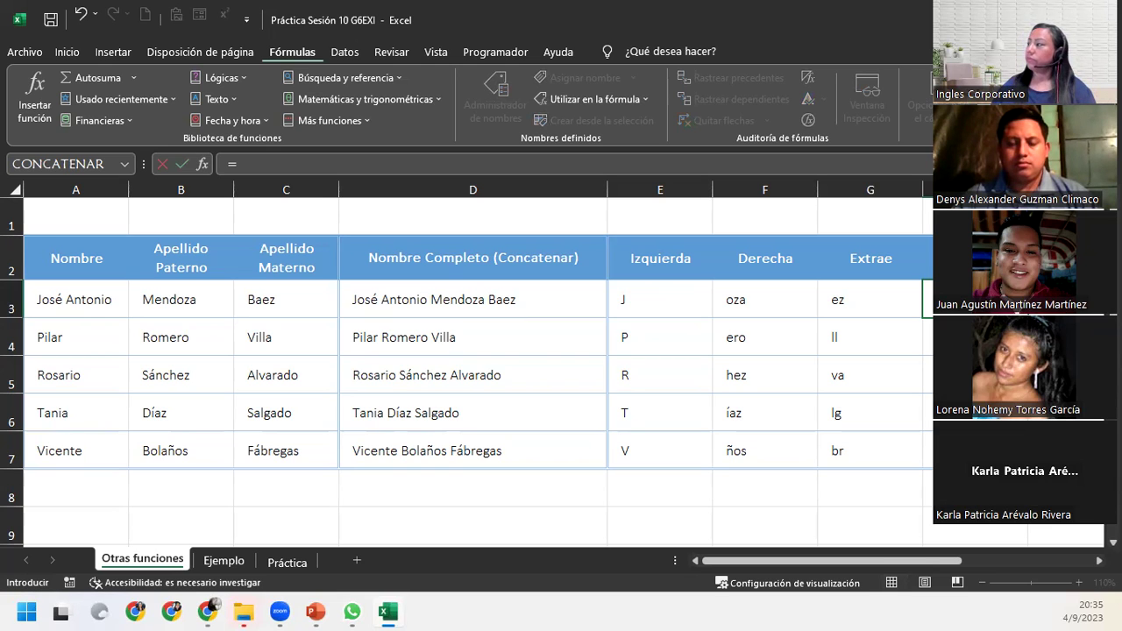
{"action": "left_click", "coordinate": [653, 311]}
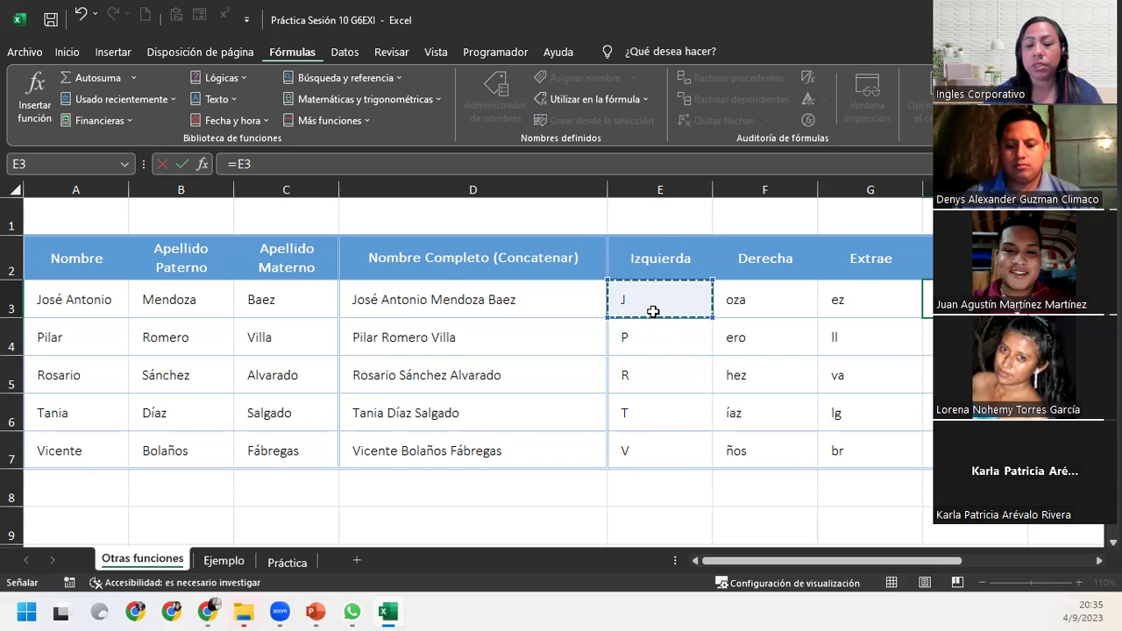
{"action": "type", "text": "&"}
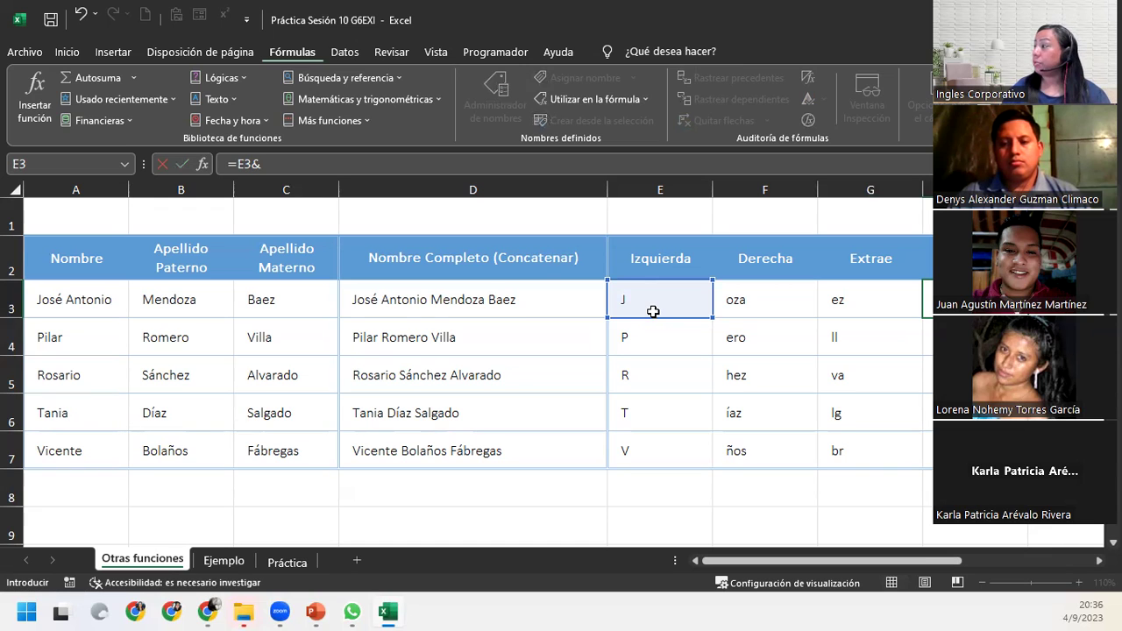
{"action": "left_click", "coordinate": [744, 301]}
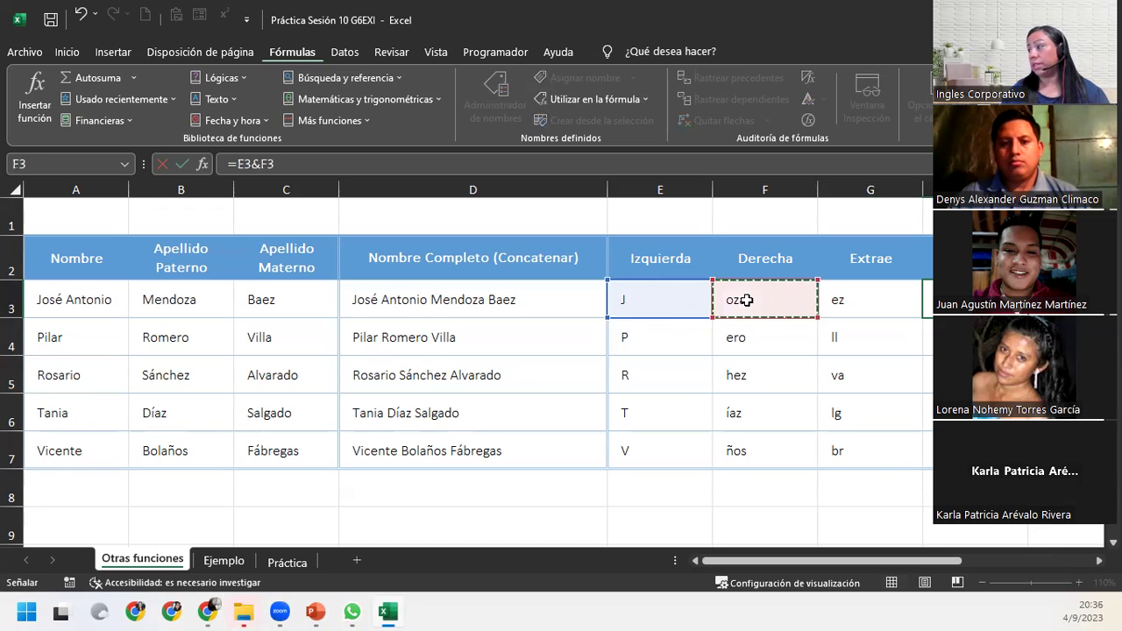
{"action": "type", "text": "&"}
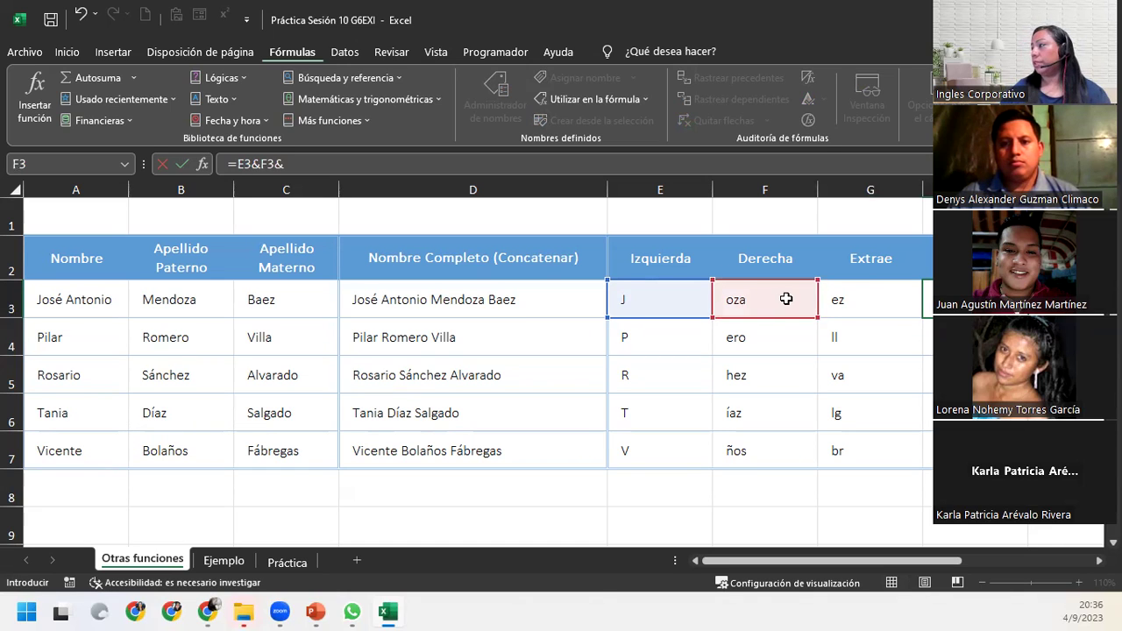
{"action": "left_click", "coordinate": [876, 284]}
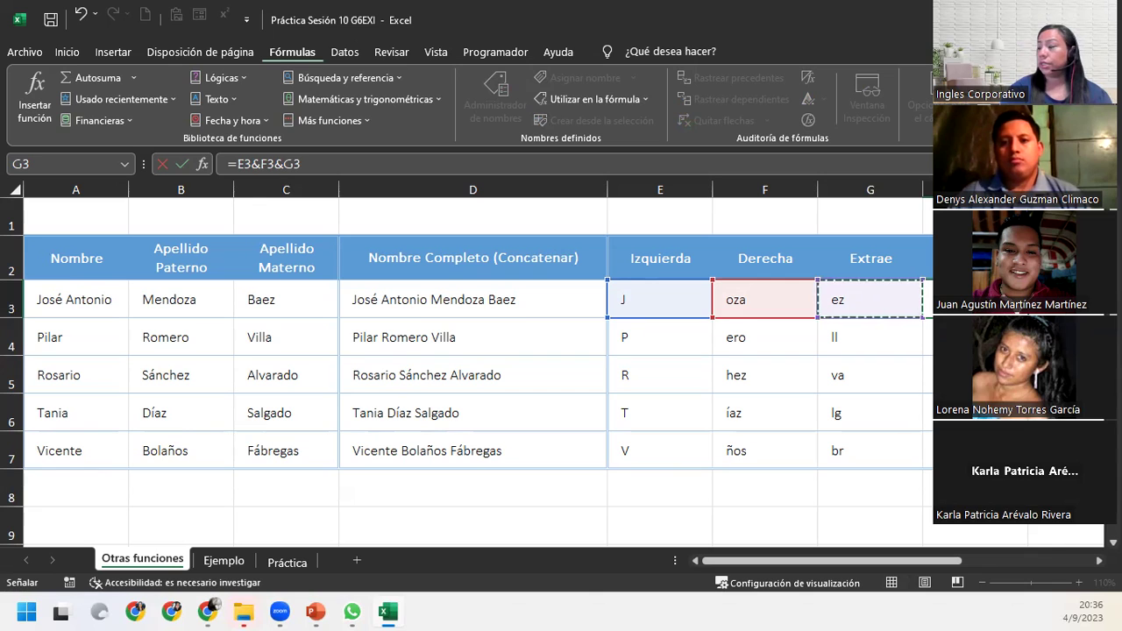
{"action": "key", "text": "Escape"}
Step: Copy the H3 joining formula down through H7
{"action": "left_click", "coordinate": [928, 337]}
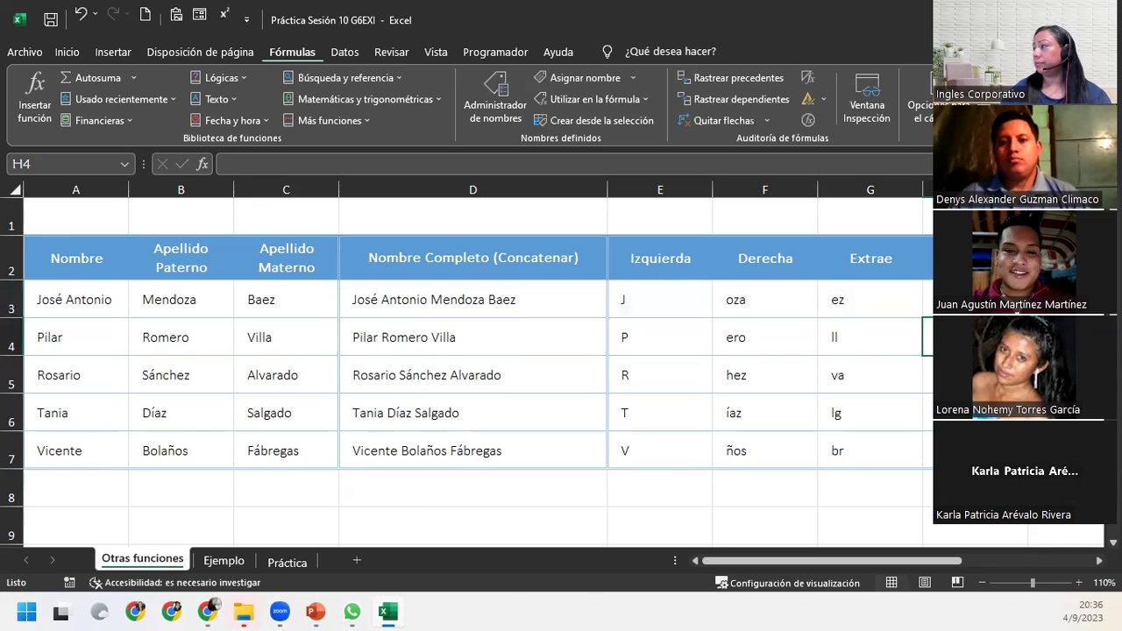
{"action": "left_click", "coordinate": [928, 299]}
{"action": "left_click_drag", "start_coordinate": [928, 299], "coordinate": [927, 450]}
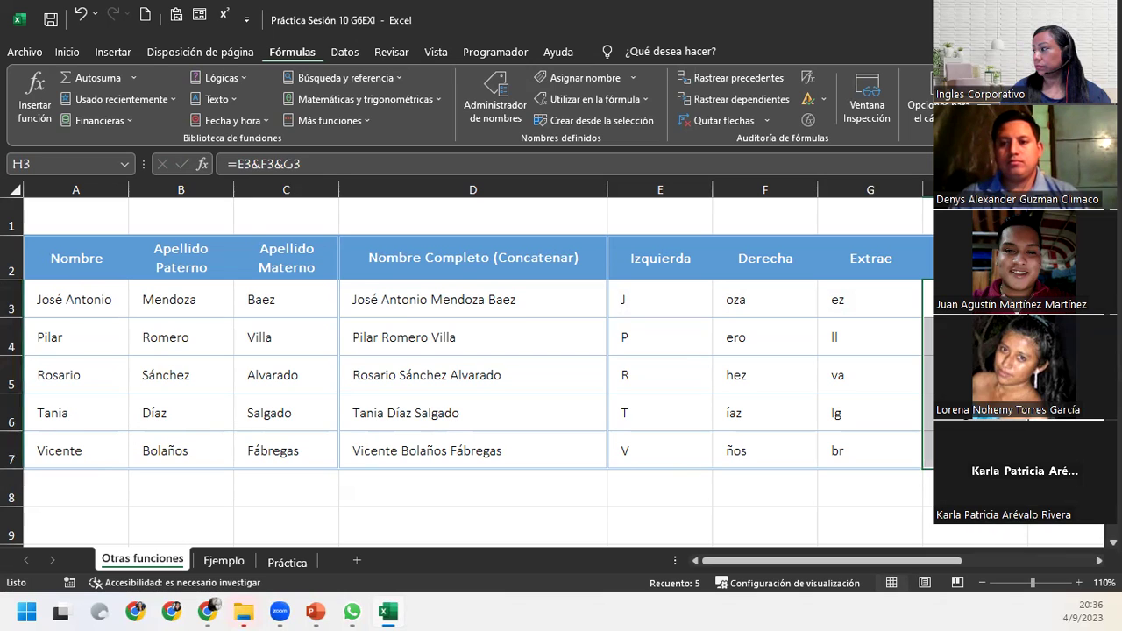
{"action": "left_click", "coordinate": [1074, 299]}
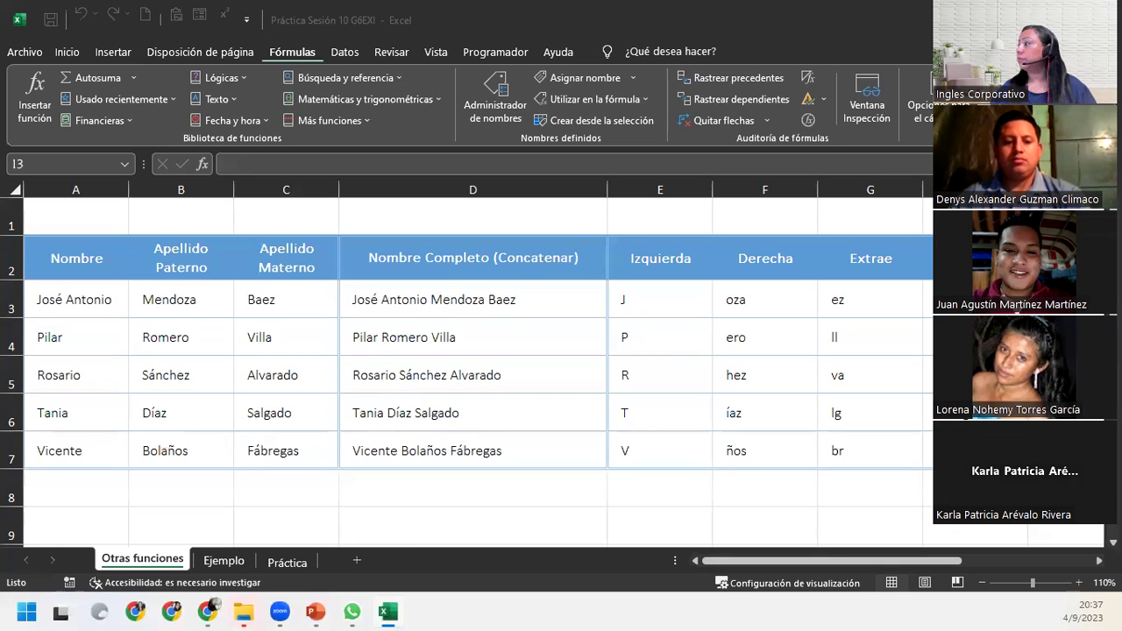
{"action": "left_click", "coordinate": [929, 299]}
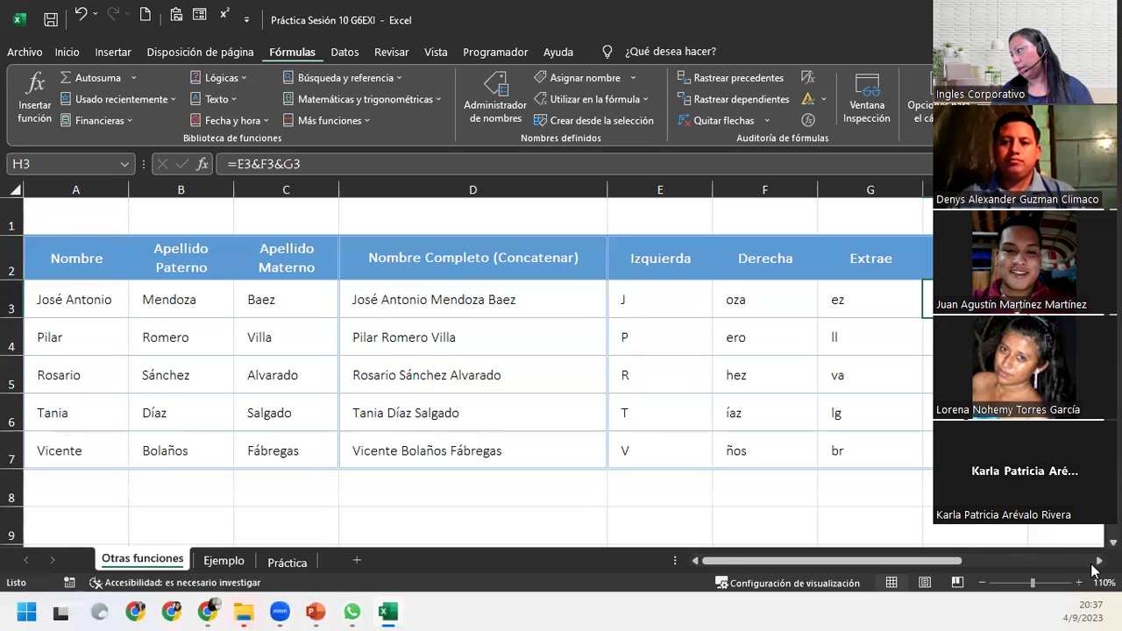
{"action": "scroll", "coordinate": [561, 369], "scroll_direction": "right", "scroll_amount": 2}
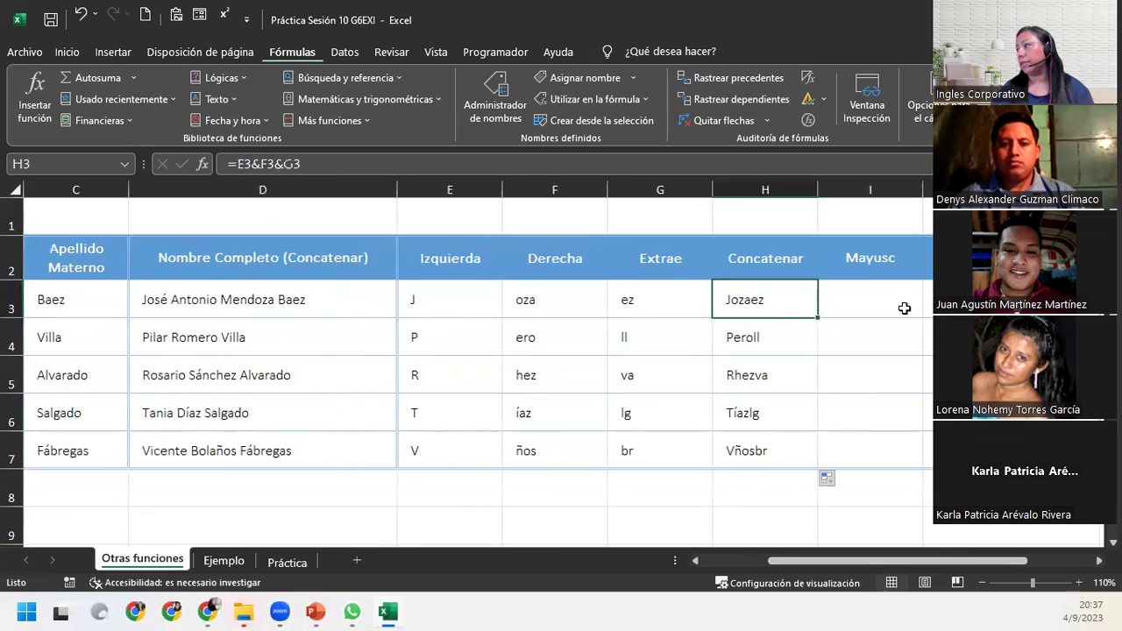
{"action": "left_click", "coordinate": [904, 306]}
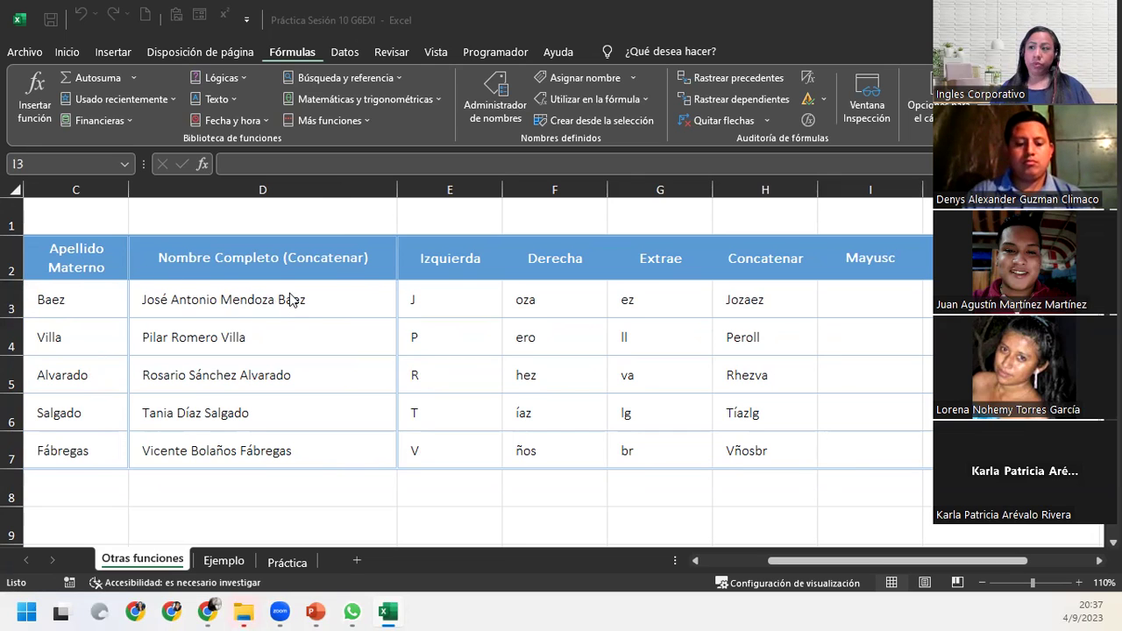
Step: Enter =MAYUSC(H3) in I3 to uppercase the Concatenar value
{"action": "left_click", "coordinate": [872, 311]}
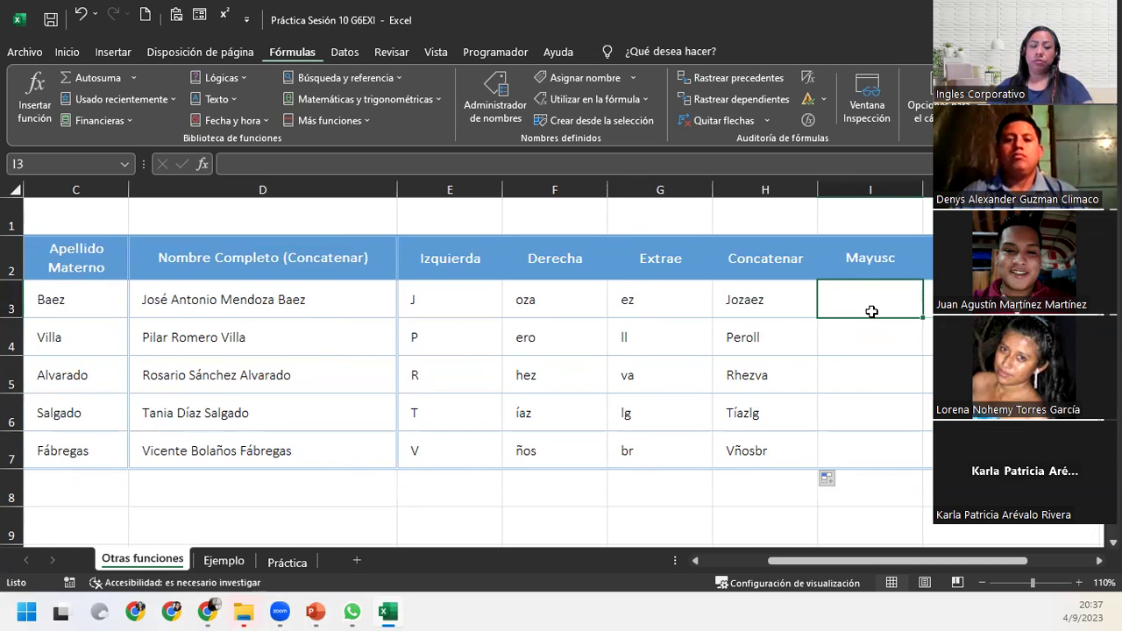
{"action": "double_click", "coordinate": [871, 312]}
{"action": "type", "text": "=mayusc"}
{"action": "key", "text": "Tab"}
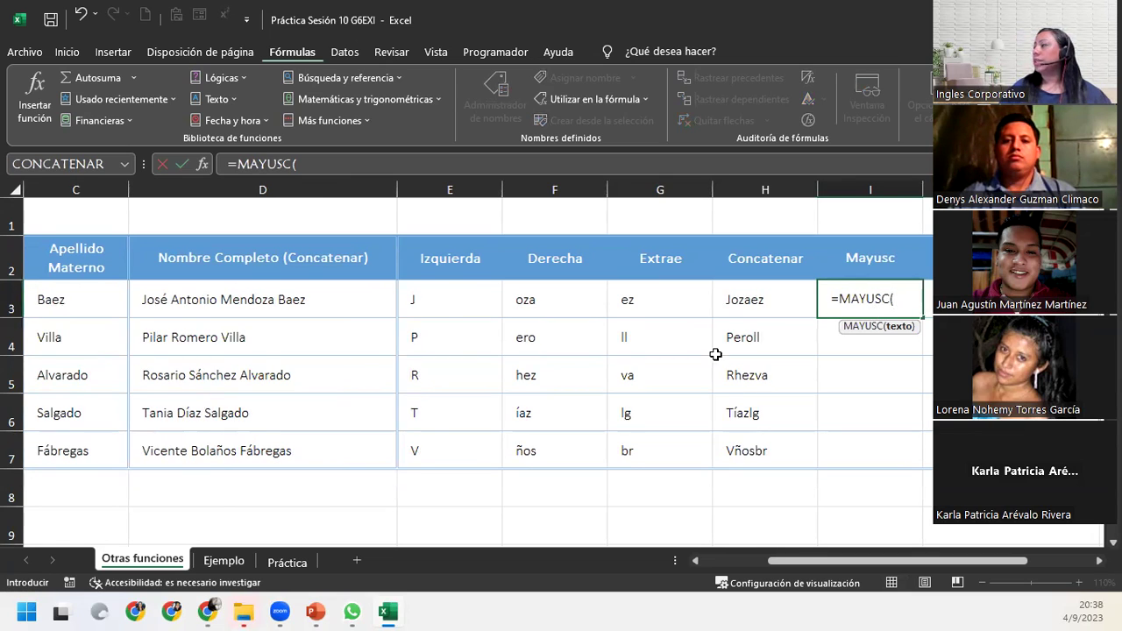
{"action": "left_click", "coordinate": [767, 302]}
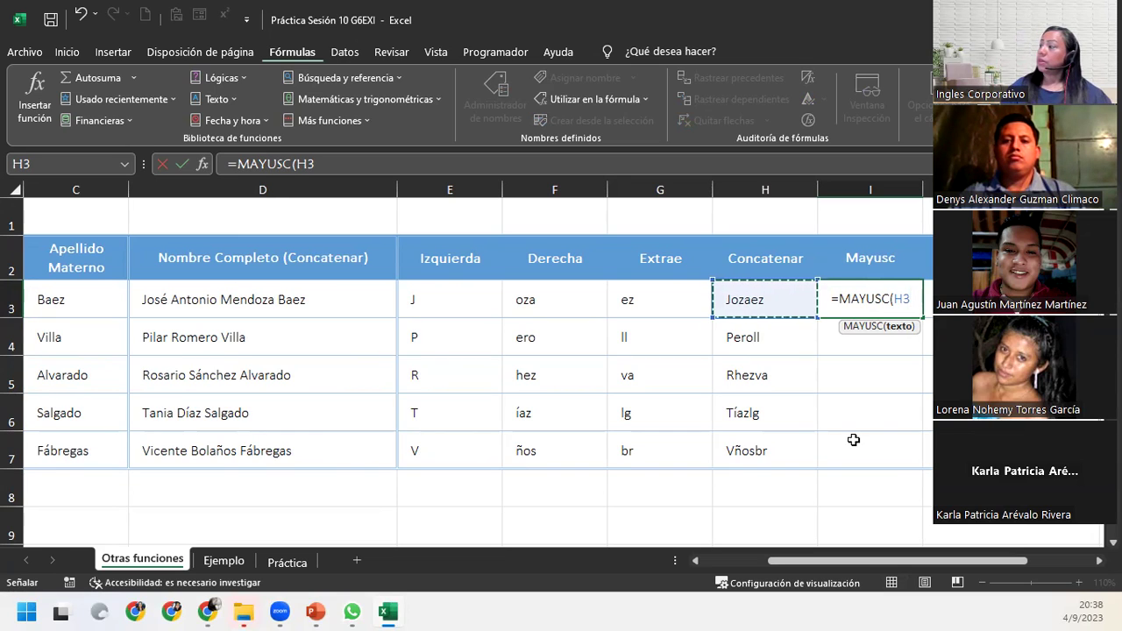
{"action": "type", "text": ")"}
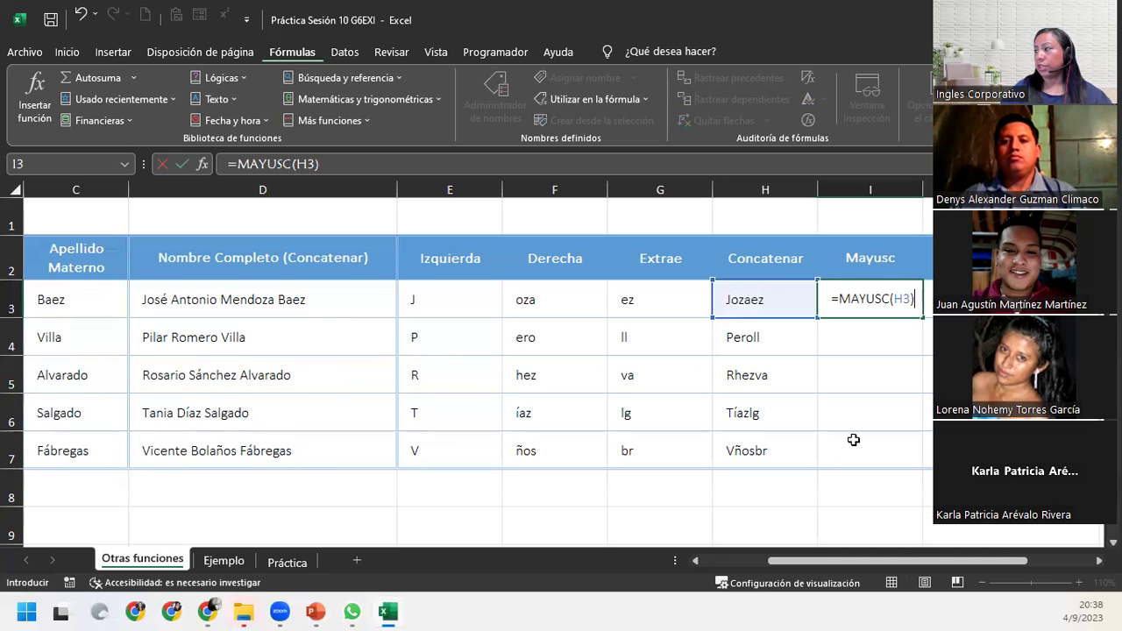
{"action": "key", "text": "Return"}
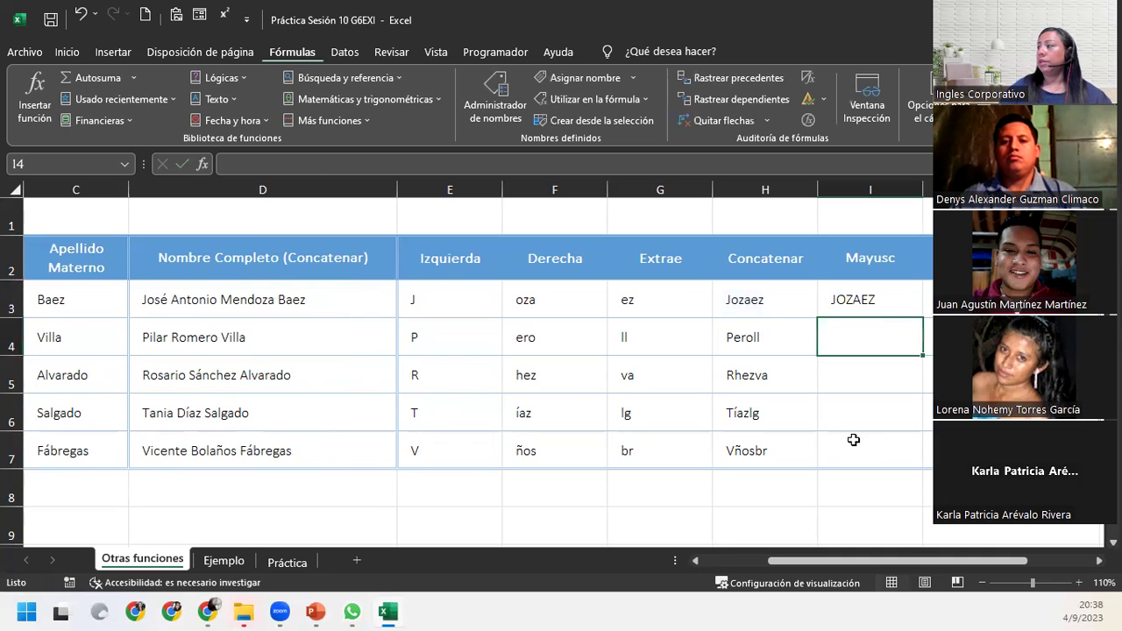
Step: Fill the MAYUSC formula down to I7, giving JOZAEZ, PEROLL, RHEZVA, TÍAZLG and VÑOSBR
{"action": "left_click", "coordinate": [868, 300]}
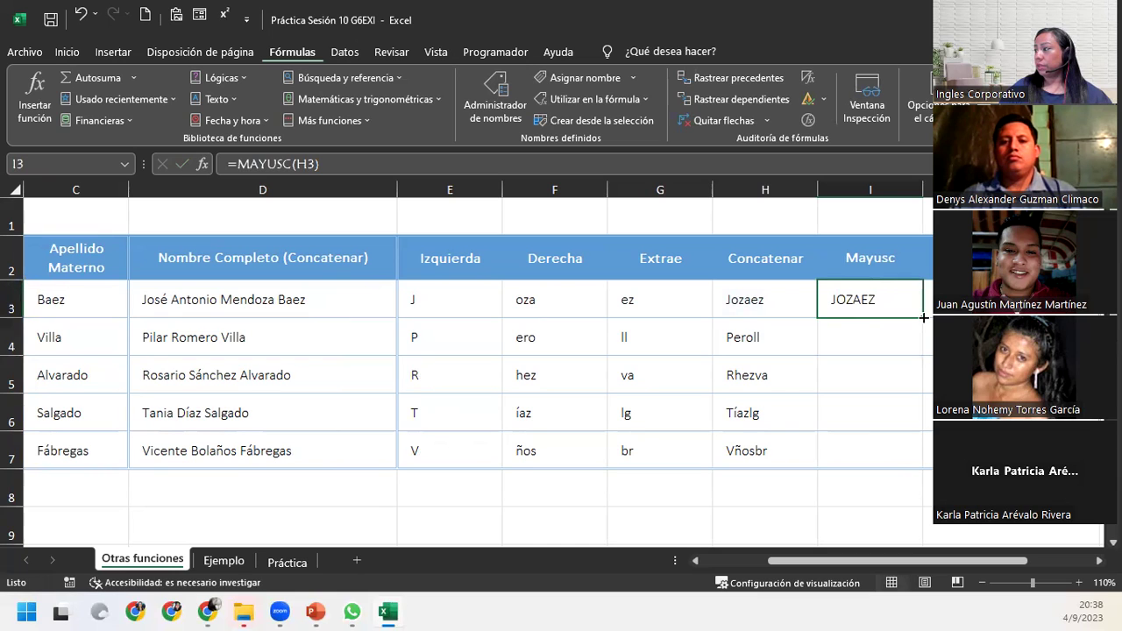
{"action": "double_click", "coordinate": [923, 317]}
{"action": "left_click", "coordinate": [930, 479]}
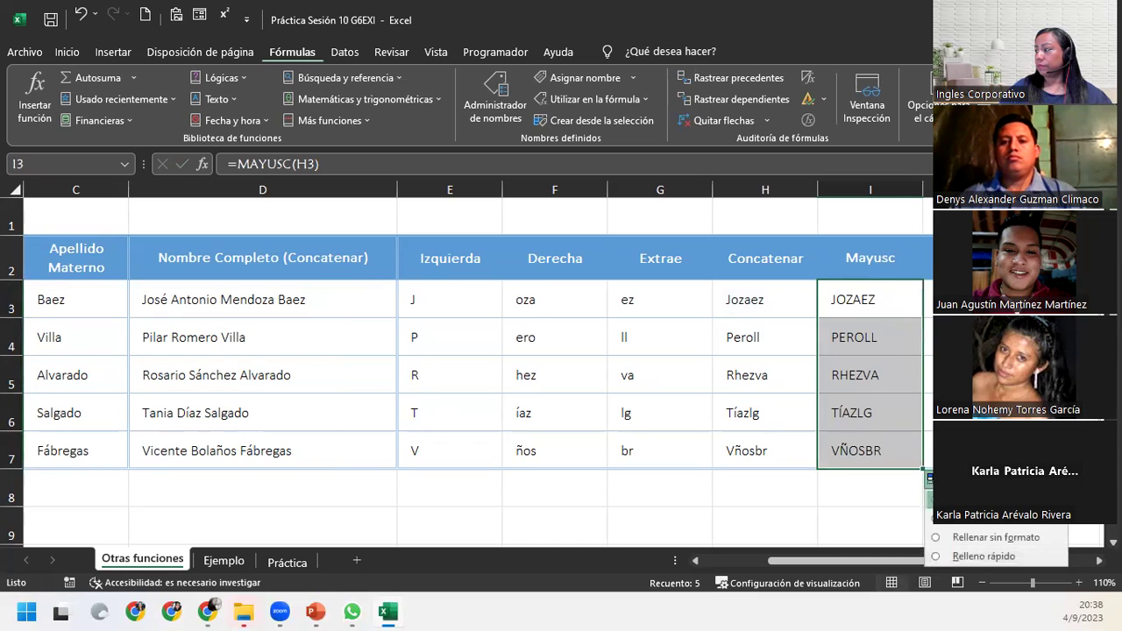
{"action": "left_click", "coordinate": [976, 537]}
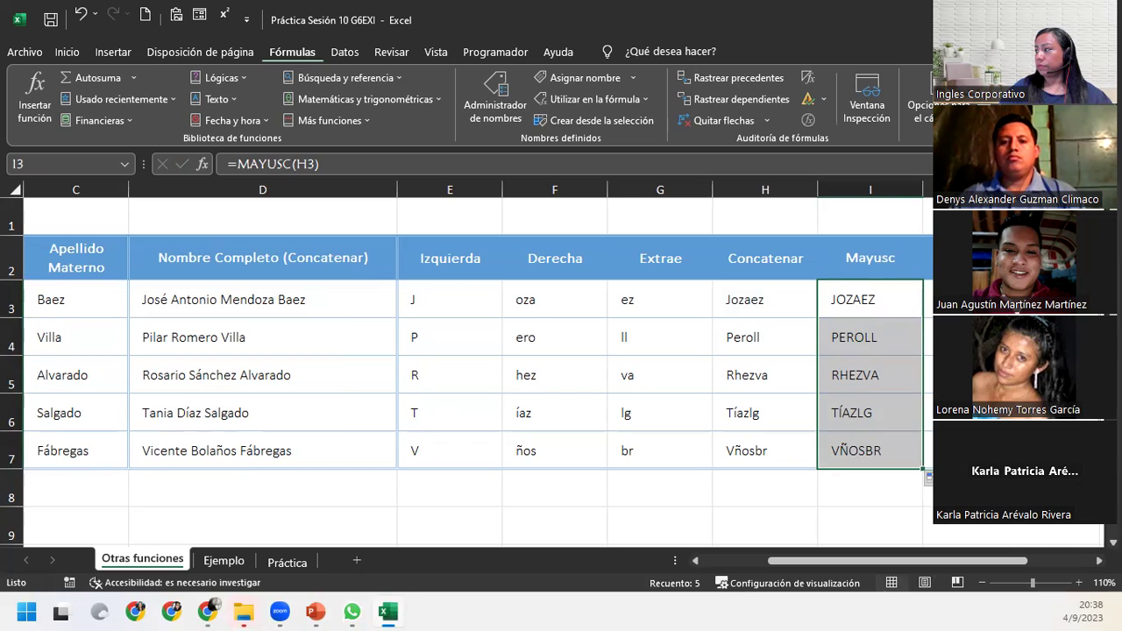
{"action": "key", "text": "Right"}
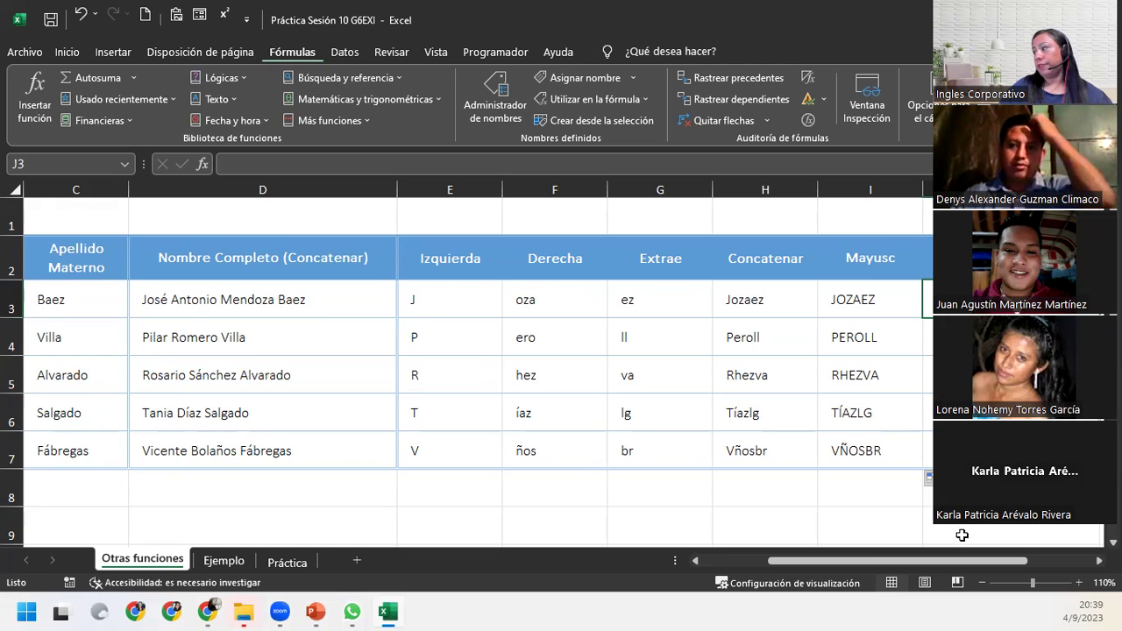
{"action": "left_click", "coordinate": [880, 300]}
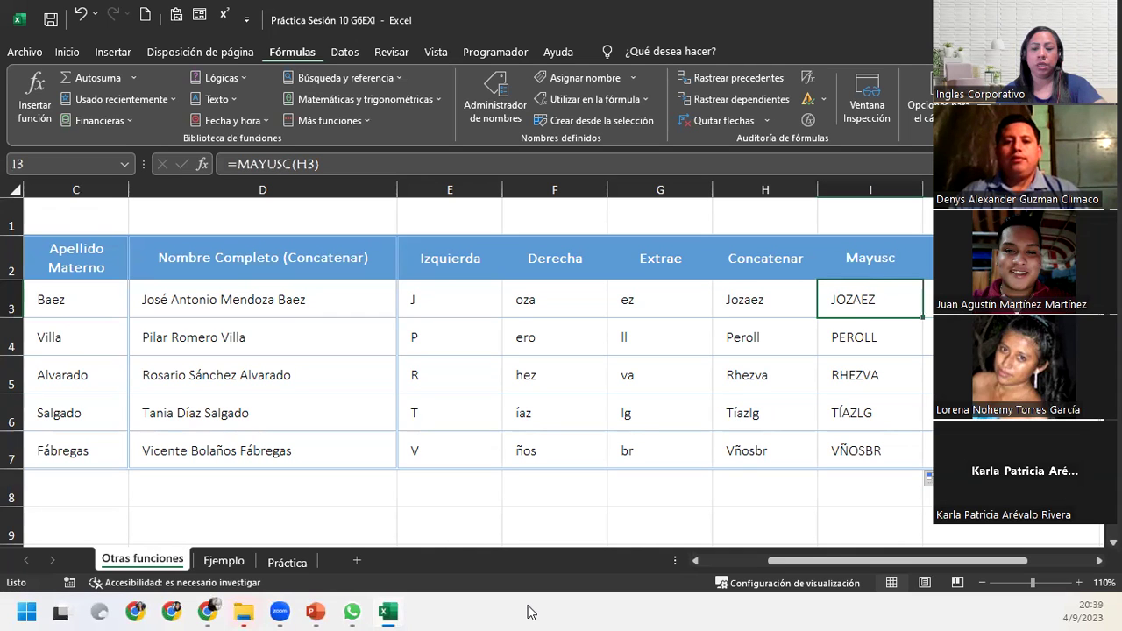
{"action": "type", "text": "=m"}
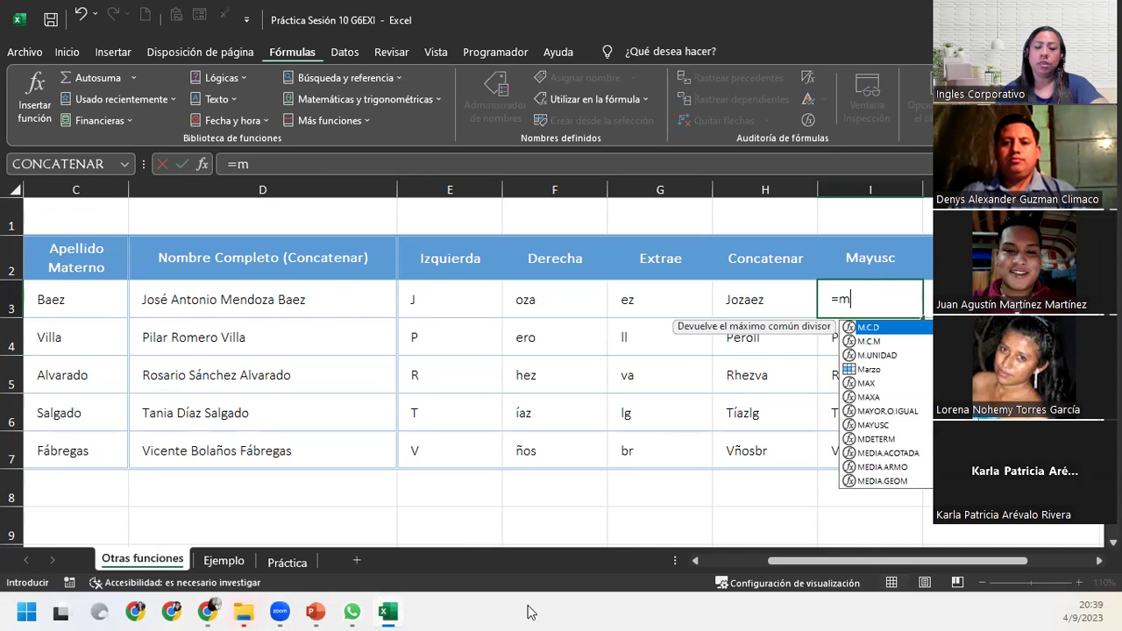
{"action": "type", "text": "ayu"}
{"action": "key", "text": "Tab"}
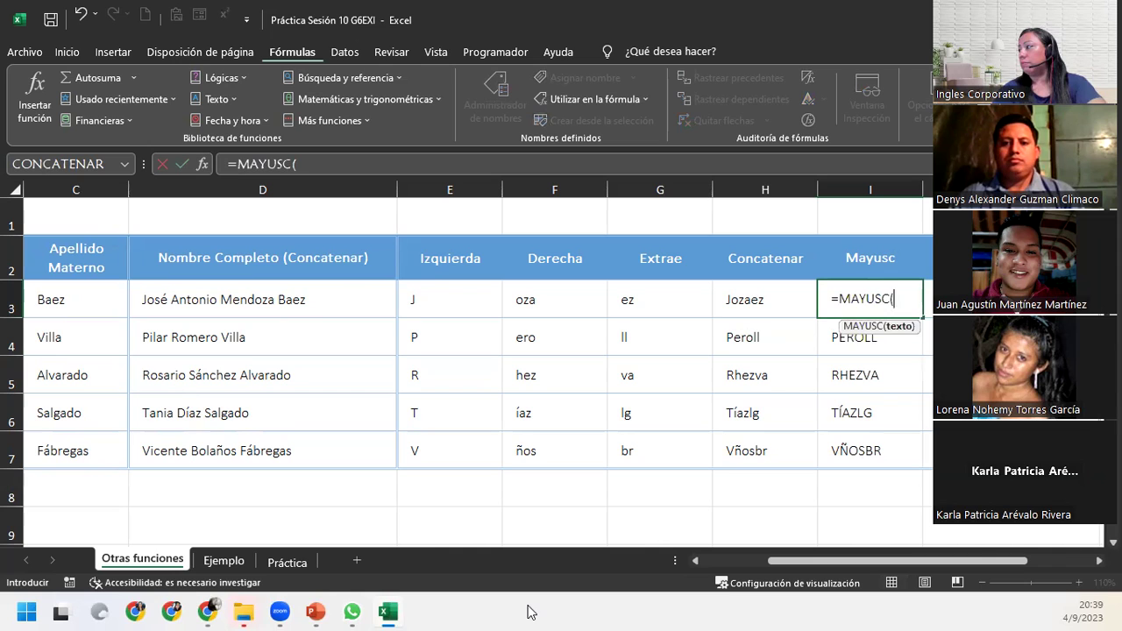
{"action": "left_click", "coordinate": [285, 302]}
{"action": "key", "text": "Return"}
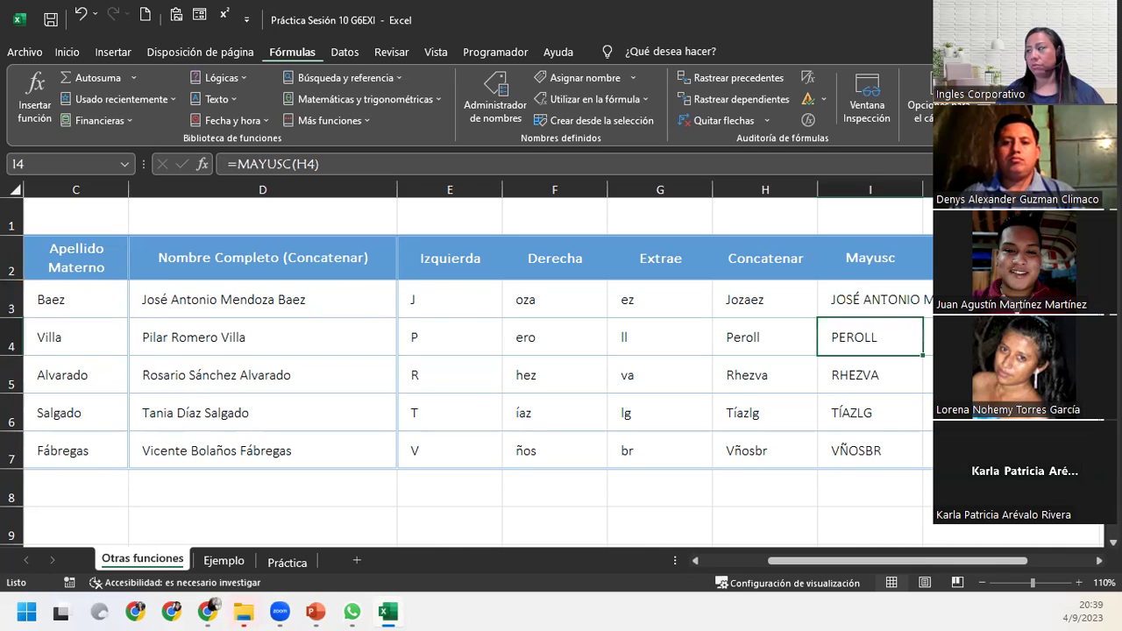
{"action": "left_click", "coordinate": [868, 305]}
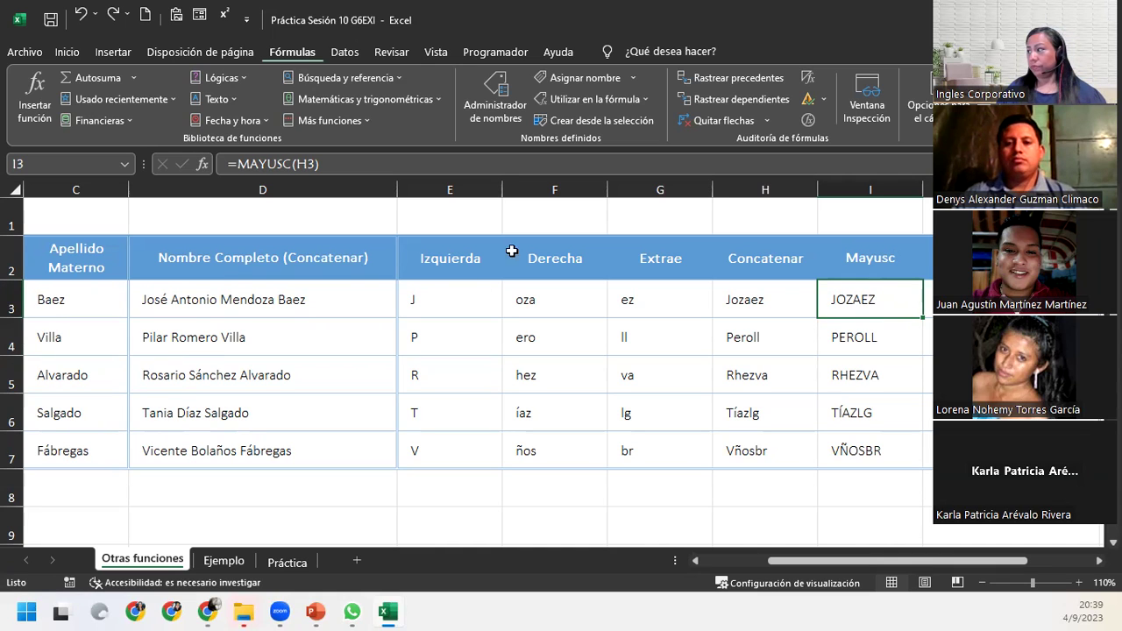
{"action": "left_click", "coordinate": [927, 299]}
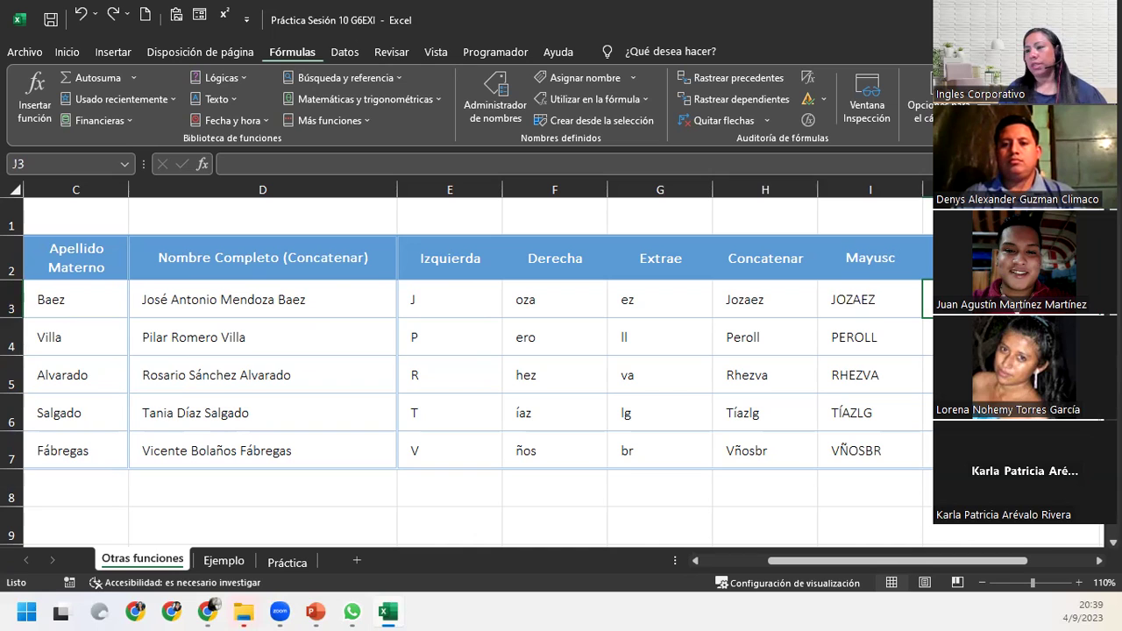
Step: Enter =MINUSC(D3) in J3 to lowercase the first full name
{"action": "type", "text": "="}
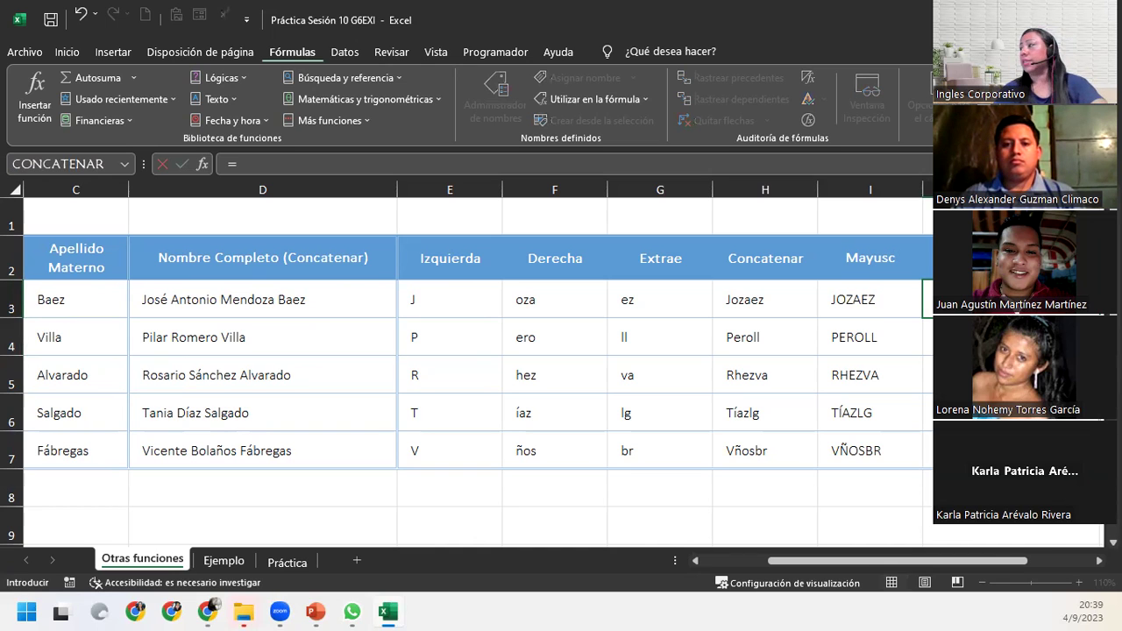
{"action": "type", "text": "min"}
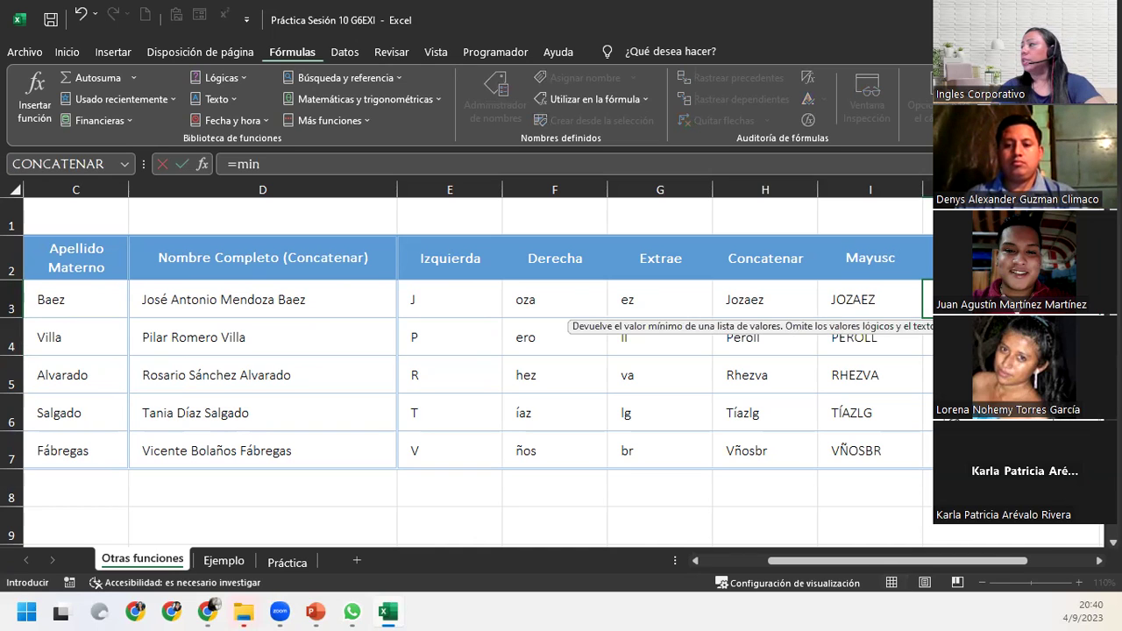
{"action": "type", "text": "usc"}
{"action": "key", "text": "Tab"}
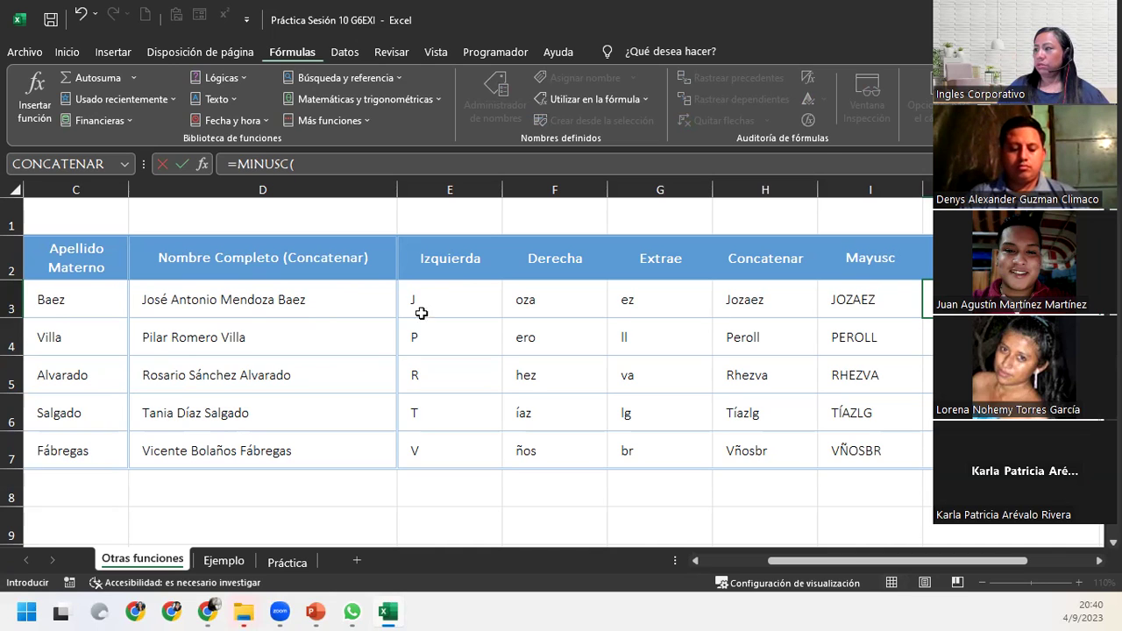
{"action": "left_click", "coordinate": [322, 305]}
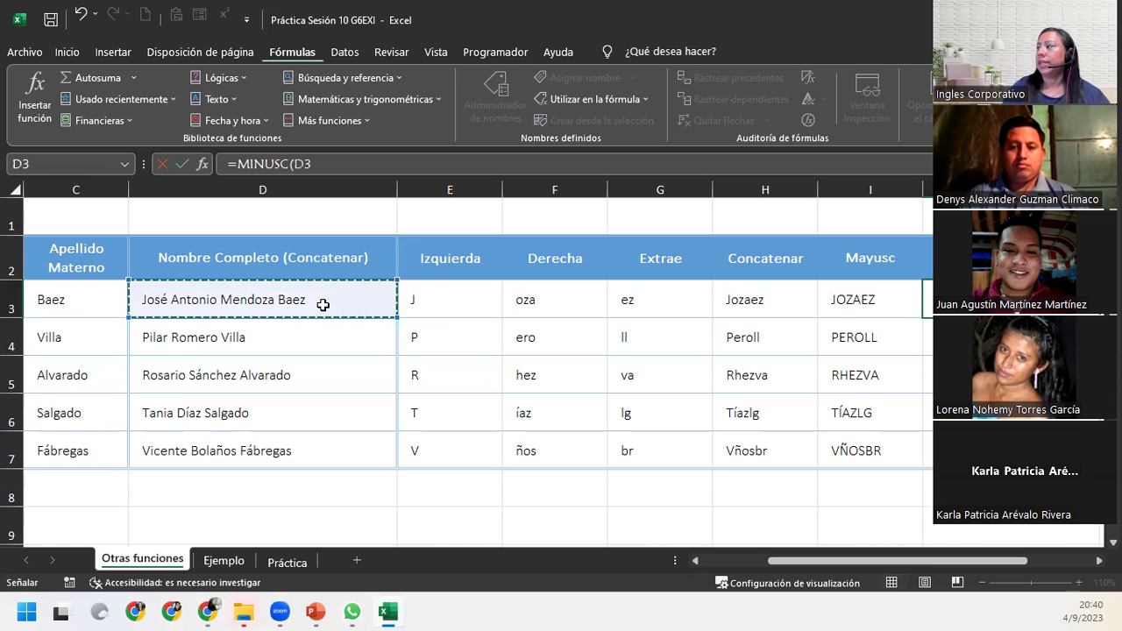
{"action": "type", "text": ")"}
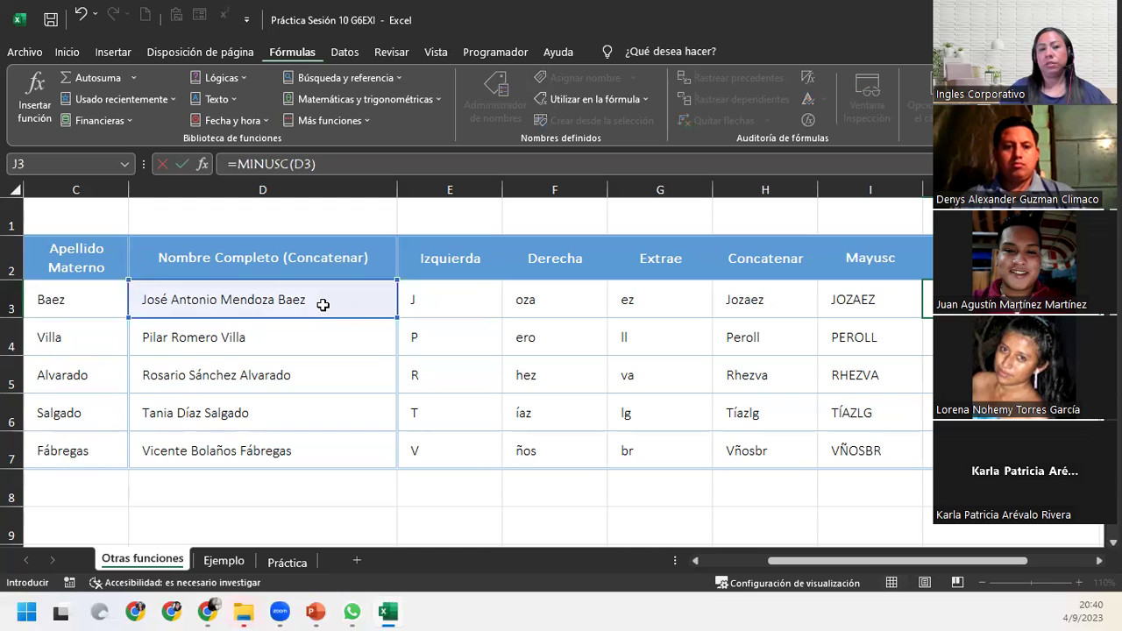
{"action": "key", "text": "Return"}
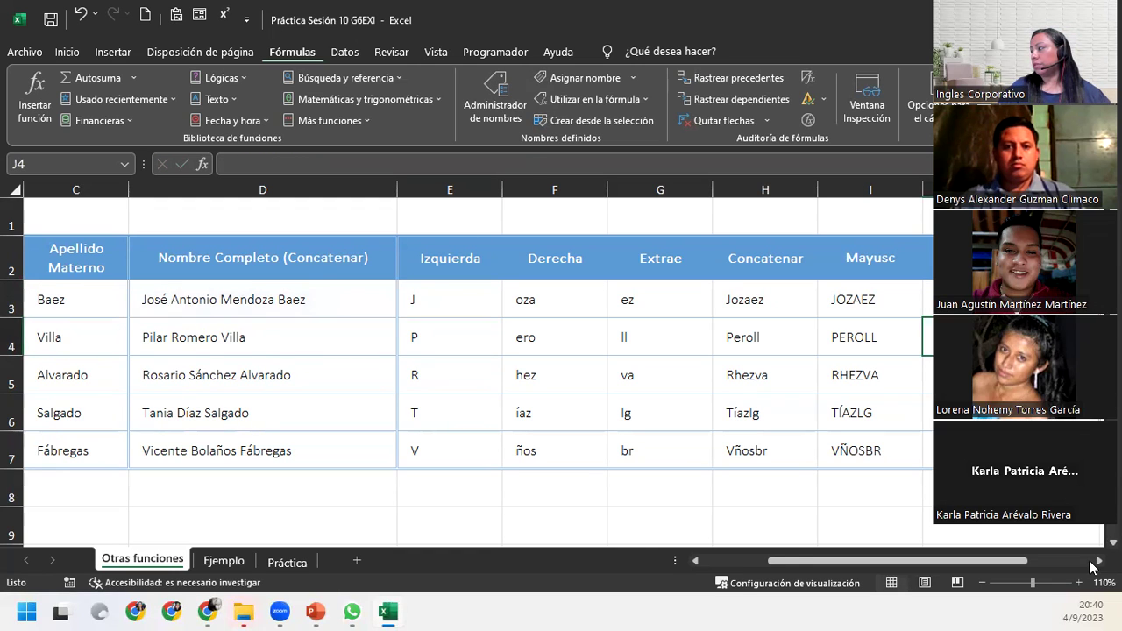
Step: Fill the MINUSC formula down to J7 and review the lowercase results
{"action": "left_click", "coordinate": [1098, 562]}
{"action": "left_click", "coordinate": [894, 297]}
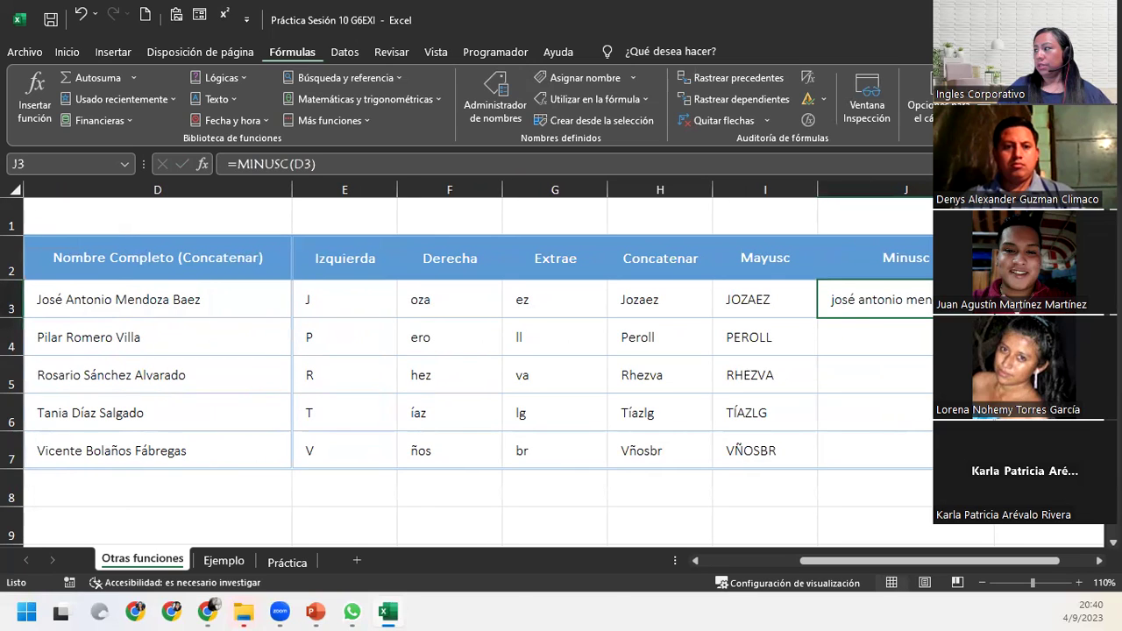
{"action": "double_click", "coordinate": [994, 317]}
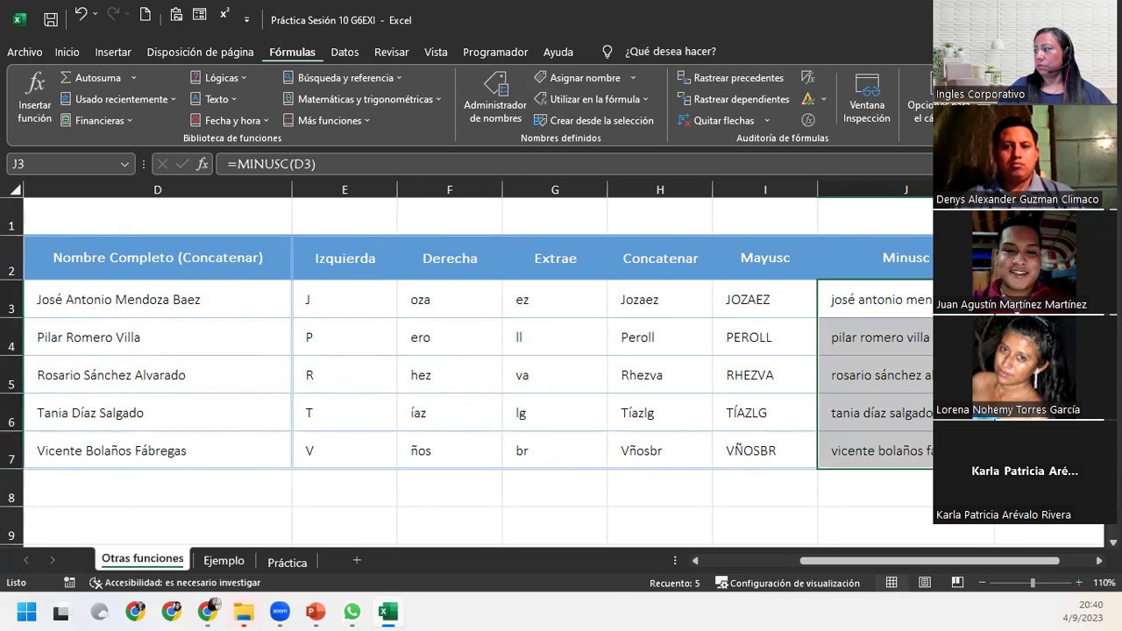
{"action": "left_click", "coordinate": [1000, 478]}
{"action": "left_click", "coordinate": [1015, 466]}
{"action": "left_click", "coordinate": [877, 412]}
{"action": "key", "text": "Down"}
{"action": "key", "text": "Up"}
{"action": "key", "text": "Up"}
{"action": "key", "text": "Up"}
{"action": "key", "text": "Up"}
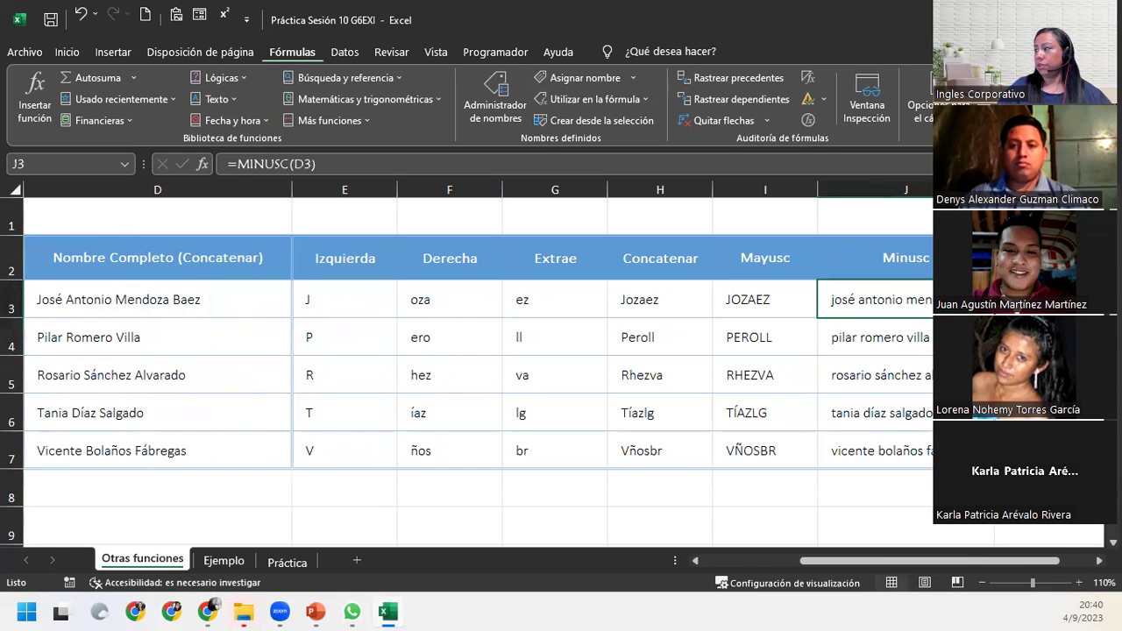
{"action": "key", "text": "Right"}
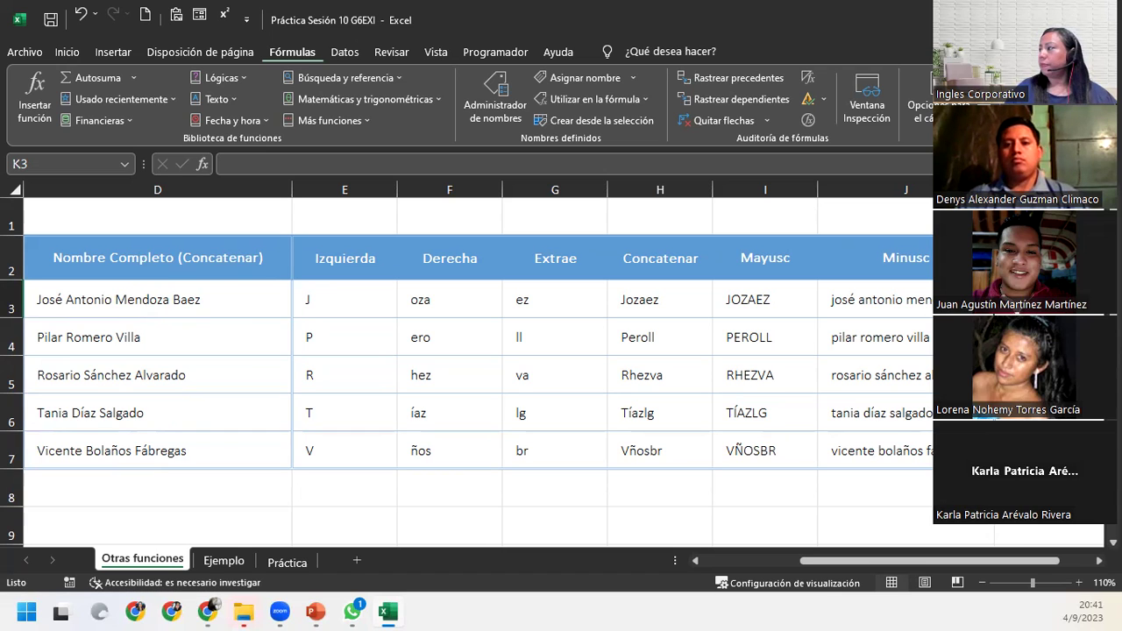
{"action": "left_click", "coordinate": [1100, 561]}
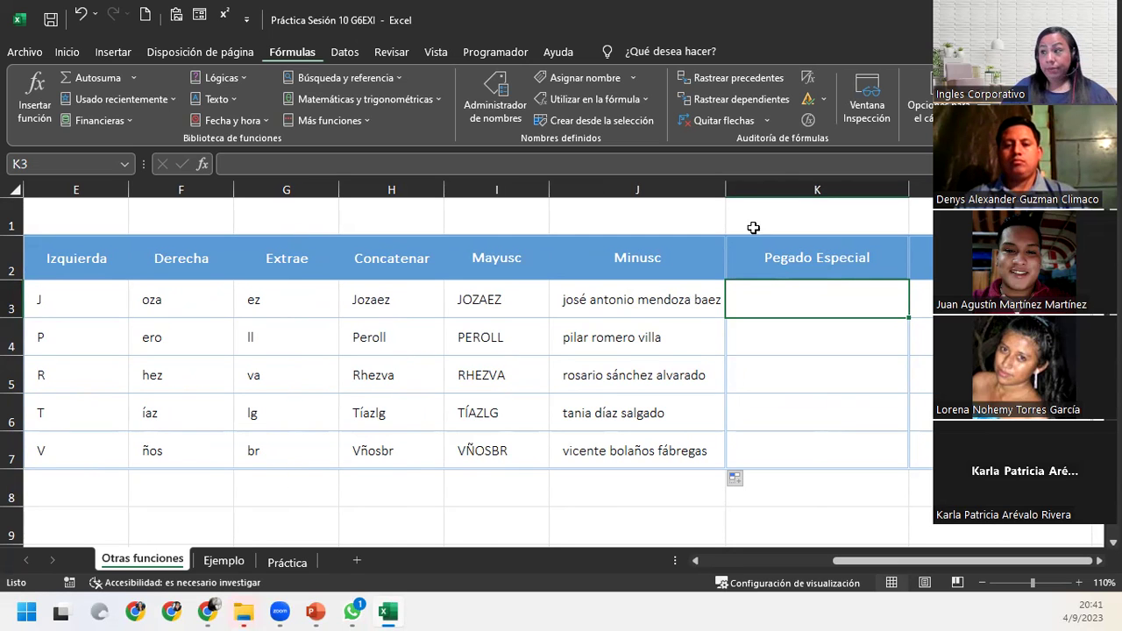
{"action": "mouse_move", "coordinate": [901, 560]}
{"action": "left_mouse_down"}
{"action": "mouse_move", "coordinate": [856, 560]}
{"action": "mouse_move", "coordinate": [868, 561]}
{"action": "left_mouse_up"}
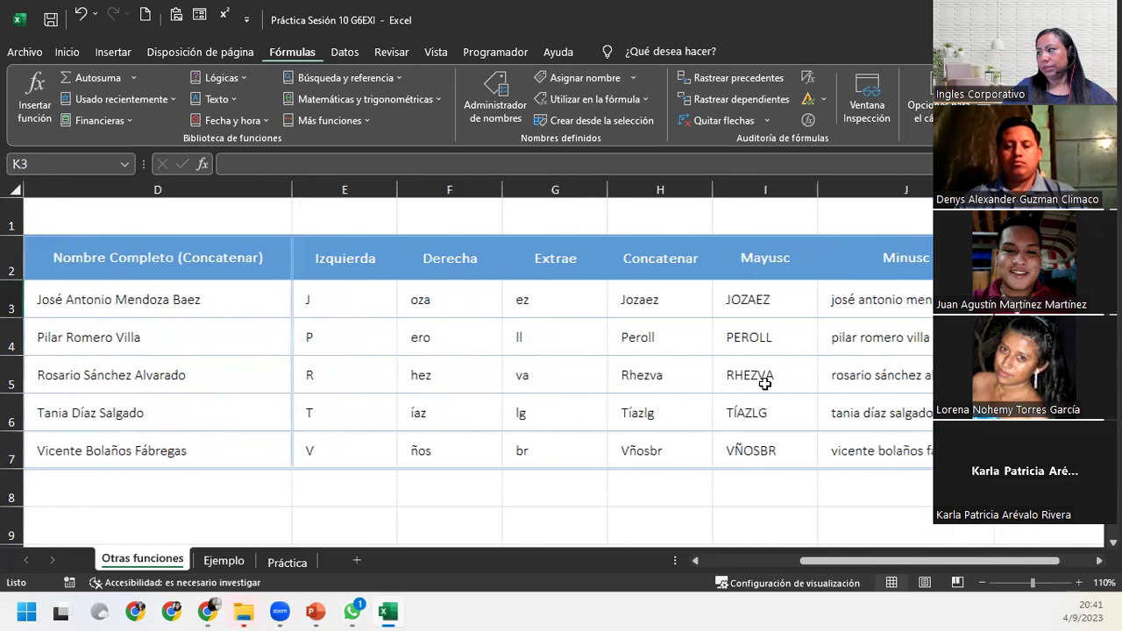
{"action": "left_click", "coordinate": [689, 309]}
{"action": "left_click", "coordinate": [742, 286]}
{"action": "left_click_drag", "start_coordinate": [836, 560], "coordinate": [921, 563]}
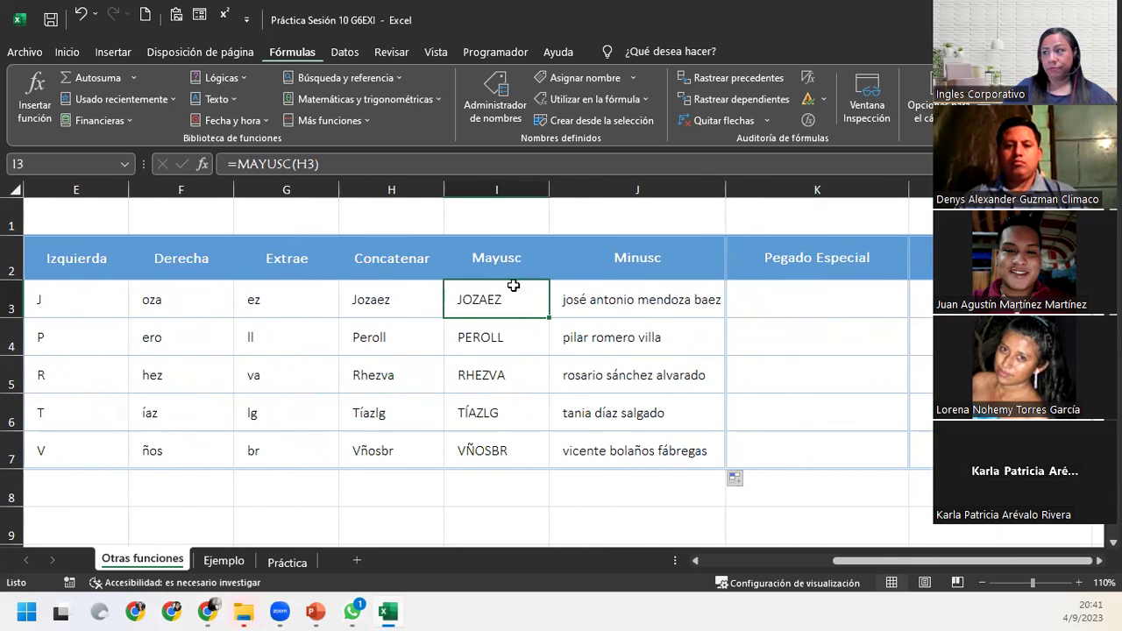
{"action": "left_click", "coordinate": [360, 163]}
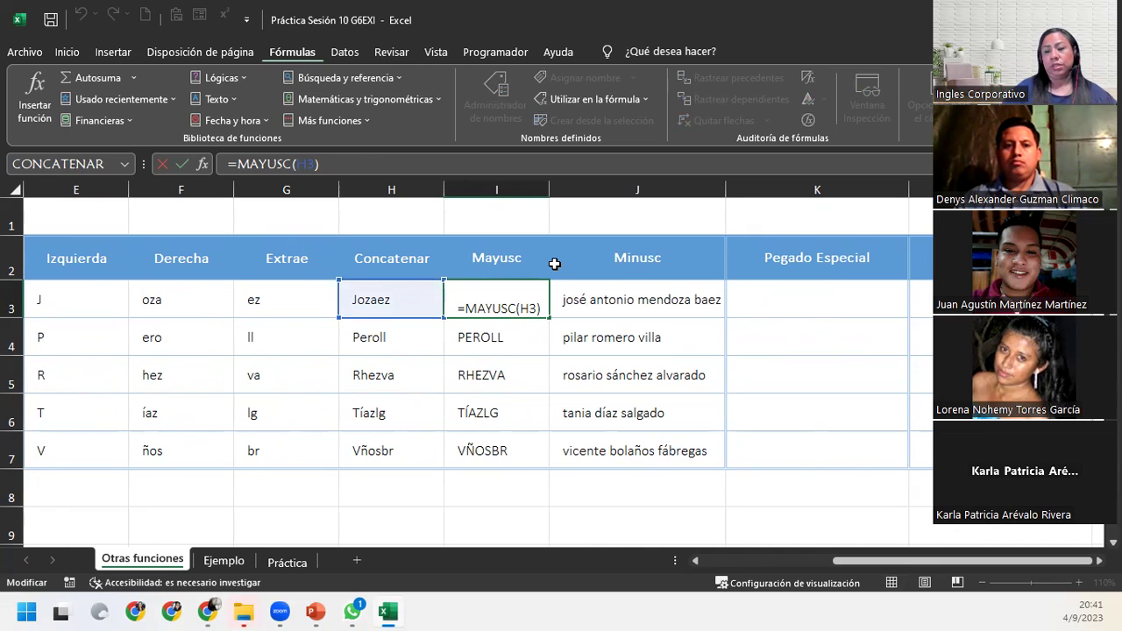
{"action": "key", "text": "Return"}
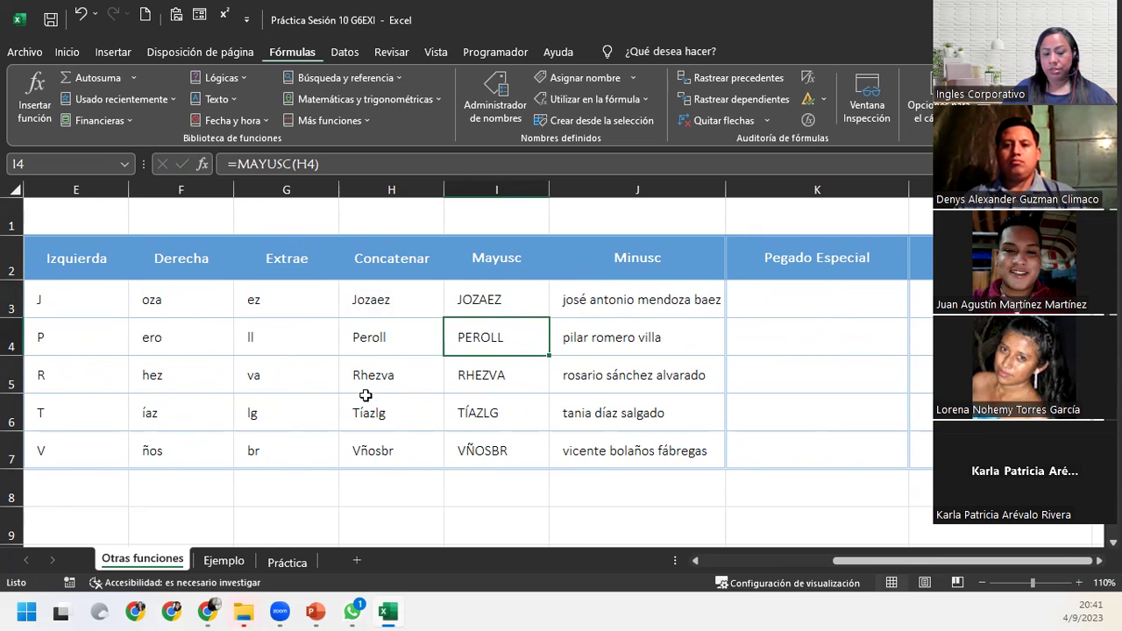
{"action": "left_click", "coordinate": [482, 298]}
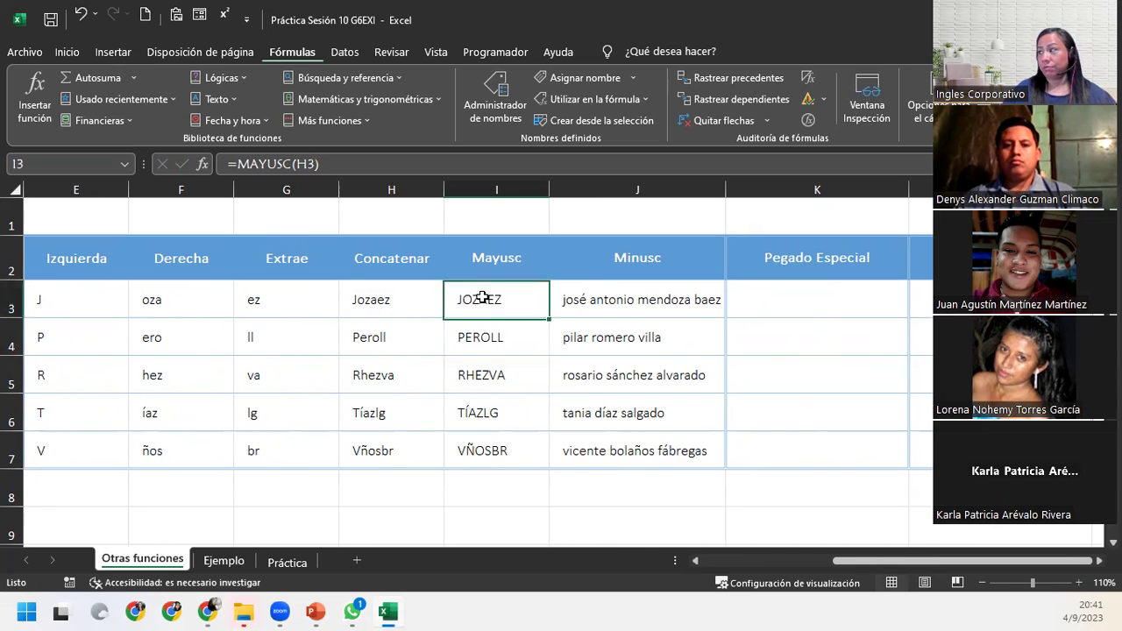
{"action": "left_click_drag", "start_coordinate": [482, 298], "coordinate": [497, 443]}
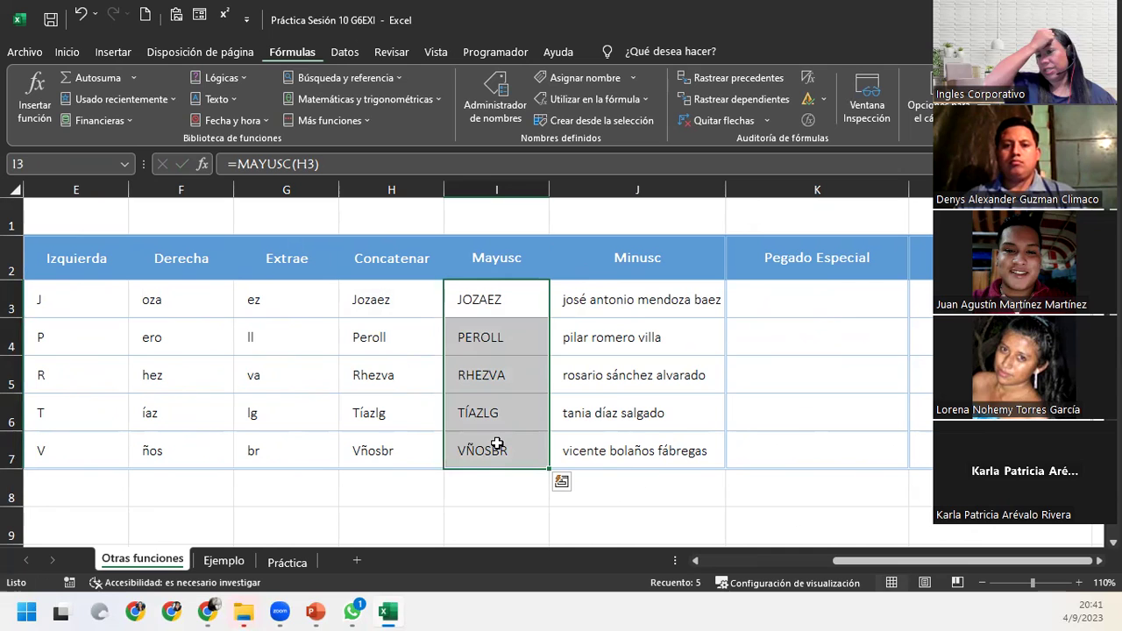
{"action": "left_click_drag", "start_coordinate": [859, 562], "coordinate": [707, 560]}
{"action": "left_click", "coordinate": [386, 294]}
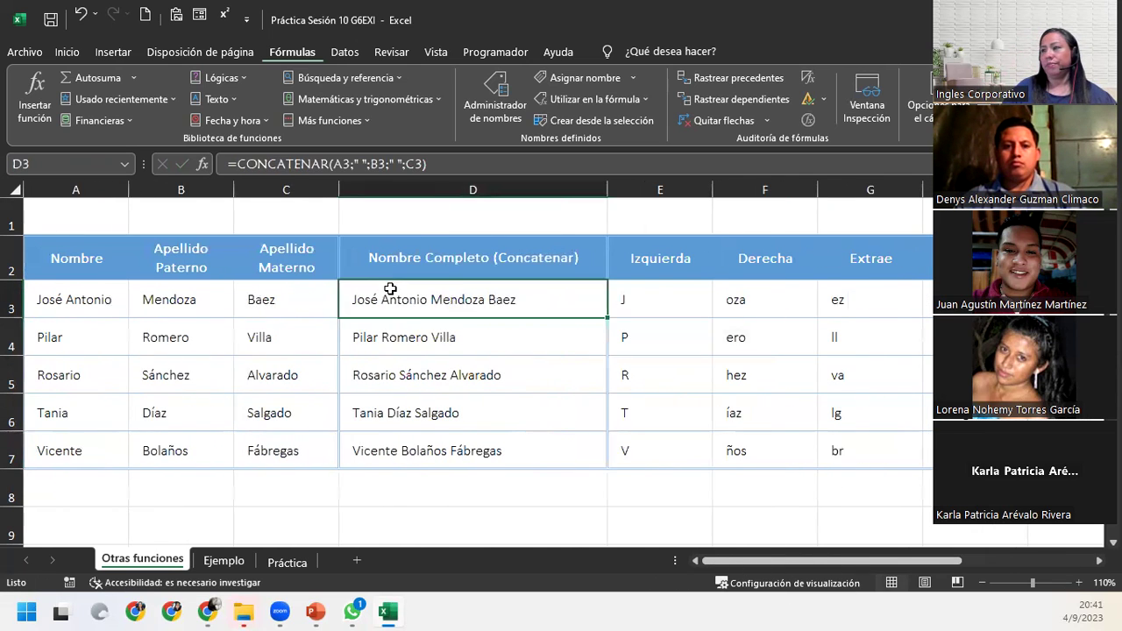
{"action": "double_click", "coordinate": [558, 293]}
{"action": "key", "text": "Return"}
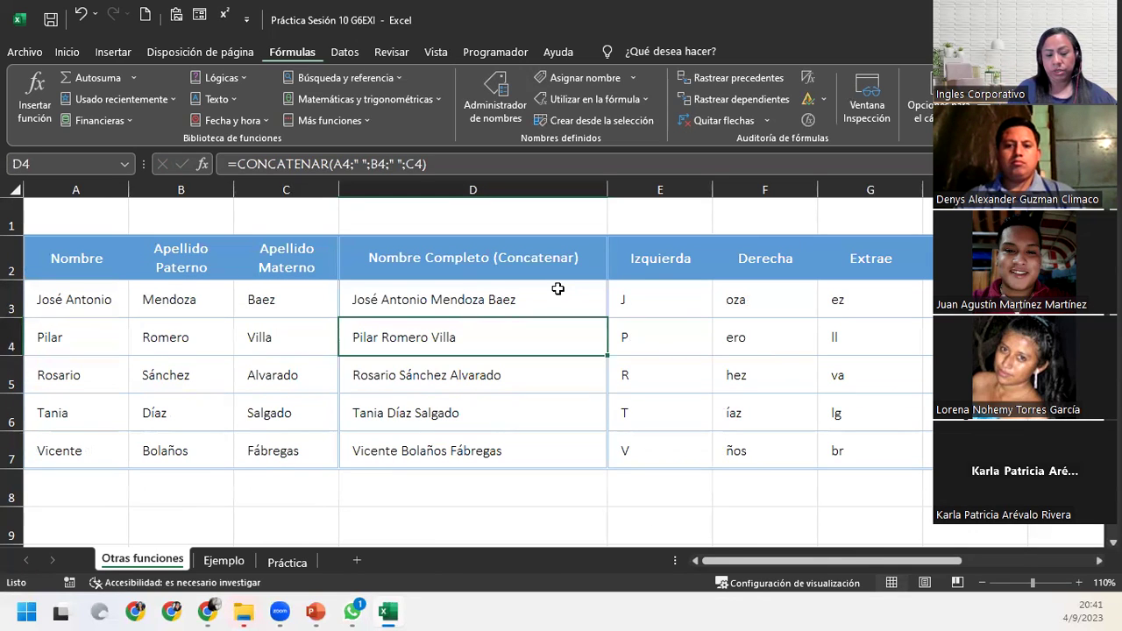
{"action": "left_click", "coordinate": [543, 293]}
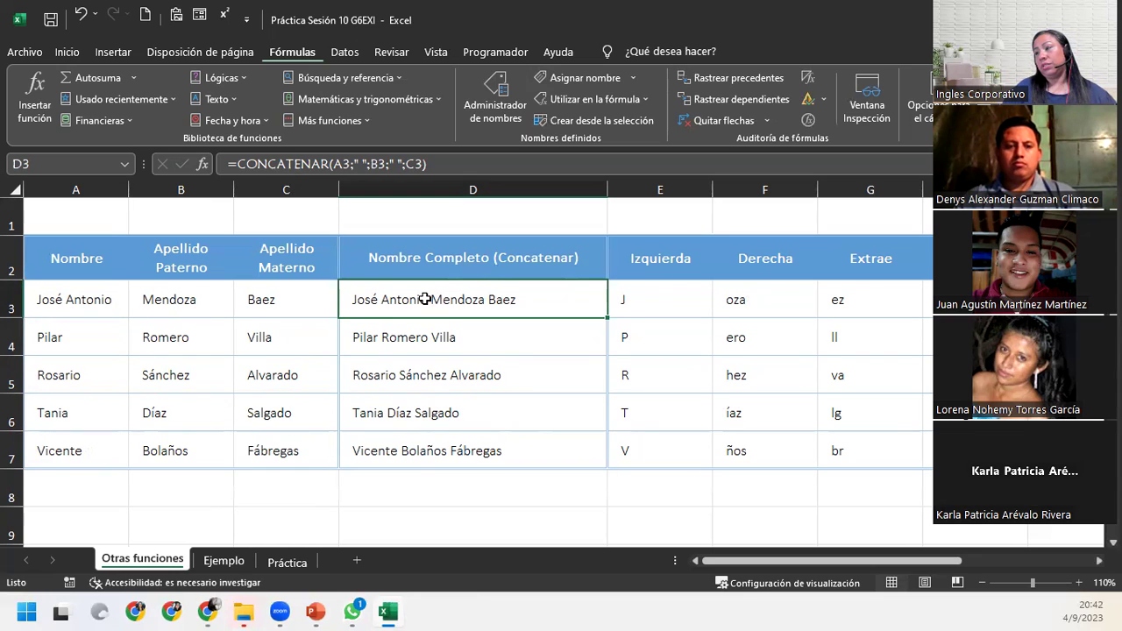
Step: Copy D3's full-name formula into K3, then undo that formula paste
{"action": "left_click", "coordinate": [72, 54]}
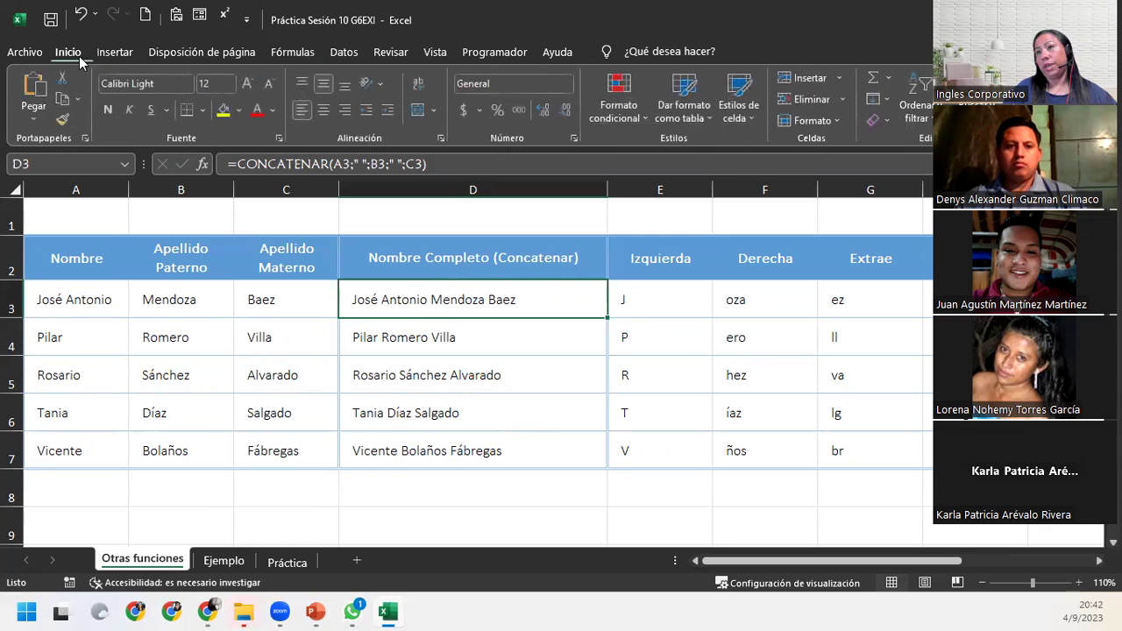
{"action": "left_click", "coordinate": [62, 98]}
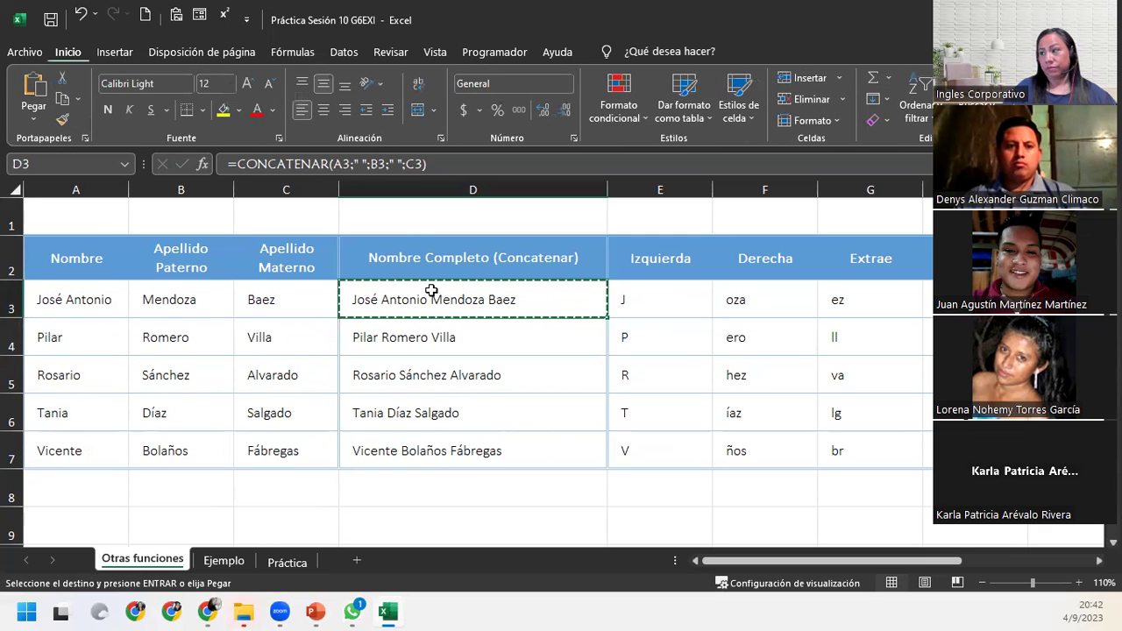
{"action": "left_click_drag", "start_coordinate": [773, 562], "coordinate": [947, 559]}
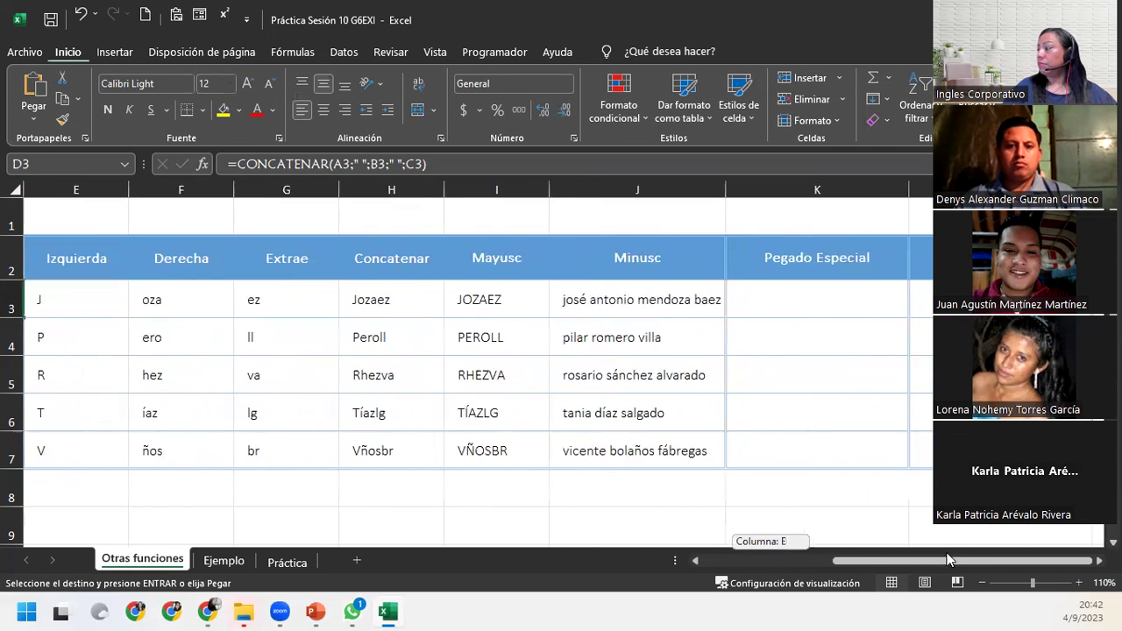
{"action": "left_click", "coordinate": [858, 308]}
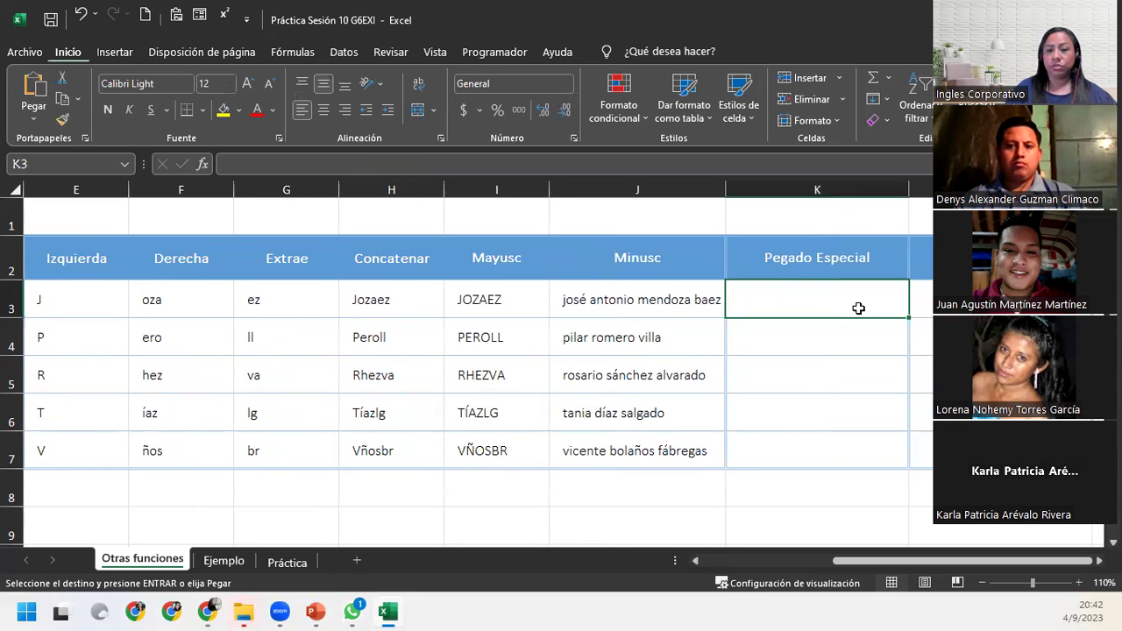
{"action": "key", "text": "Return"}
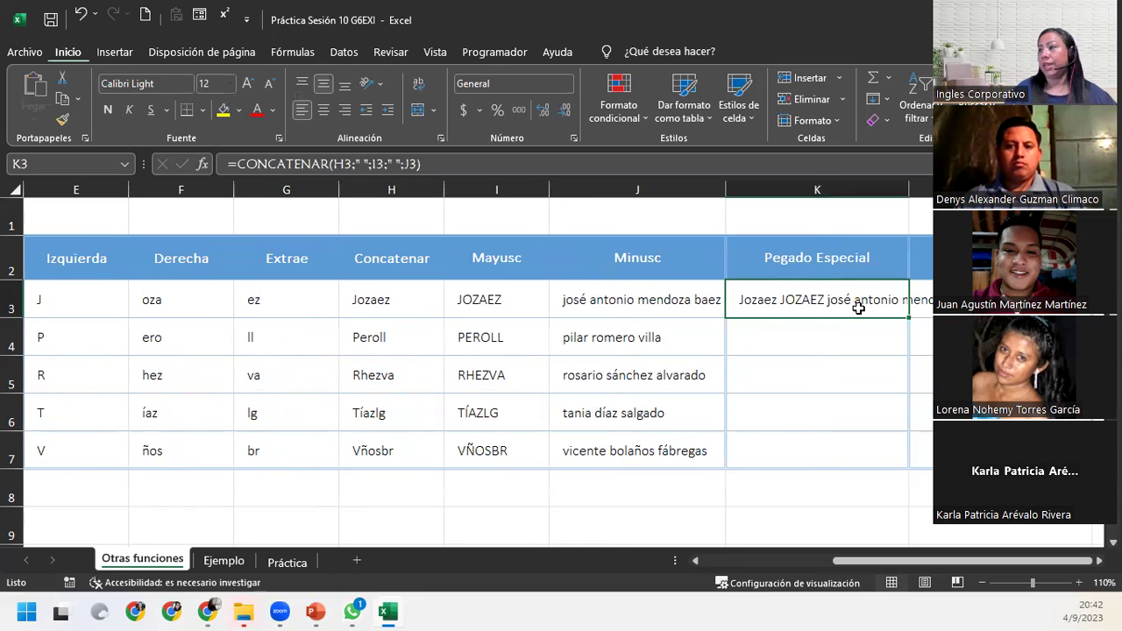
{"action": "double_click", "coordinate": [880, 296]}
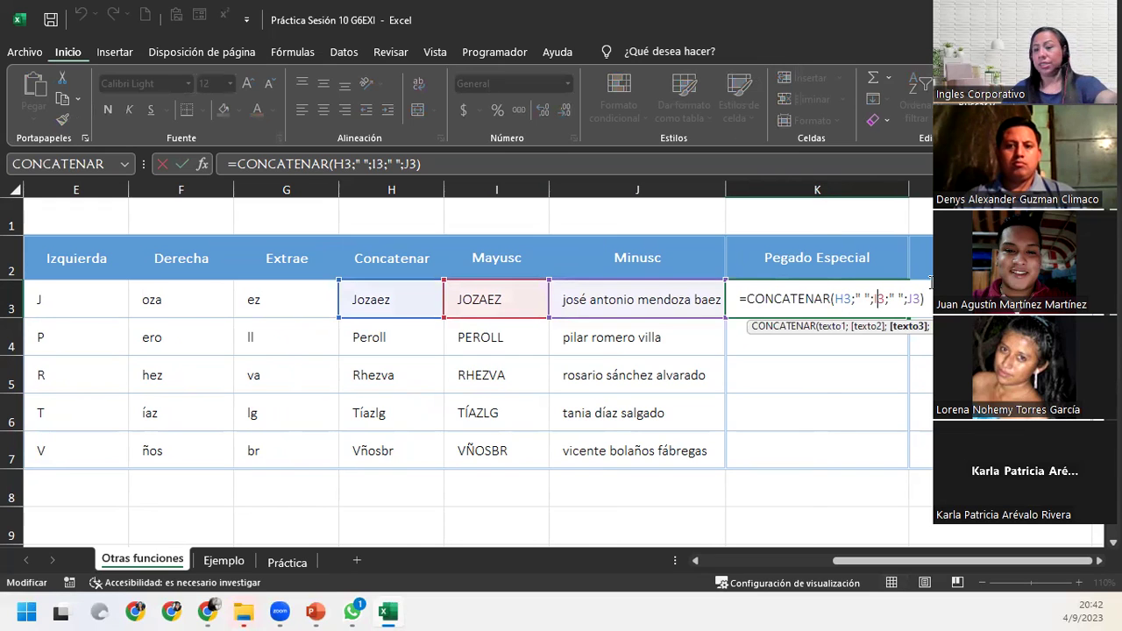
{"action": "key", "text": "Escape"}
{"action": "key", "text": "ctrl+z"}
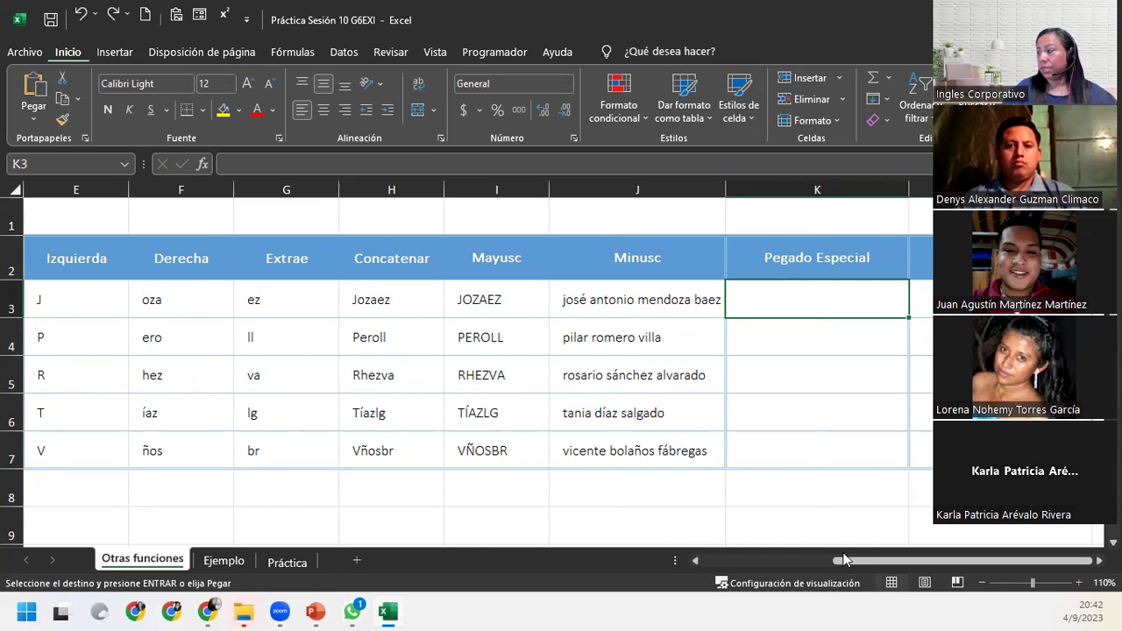
Step: Paste D3 into K3 with Pegar valores and confirm it holds plain text
{"action": "left_click_drag", "start_coordinate": [843, 559], "coordinate": [712, 561]}
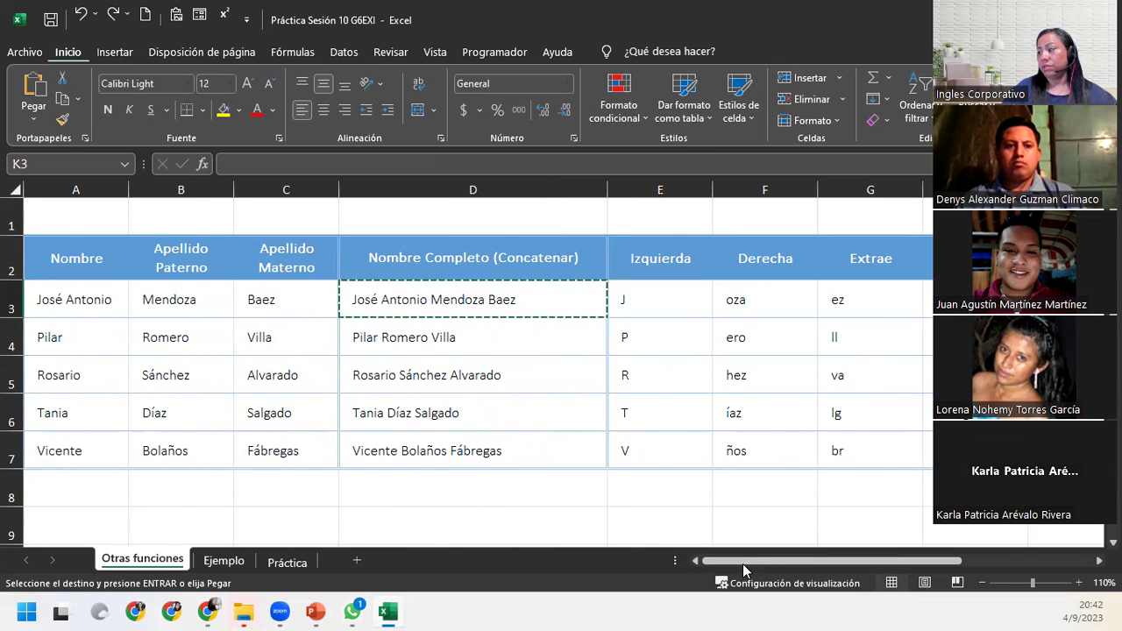
{"action": "left_click_drag", "start_coordinate": [744, 561], "coordinate": [875, 561]}
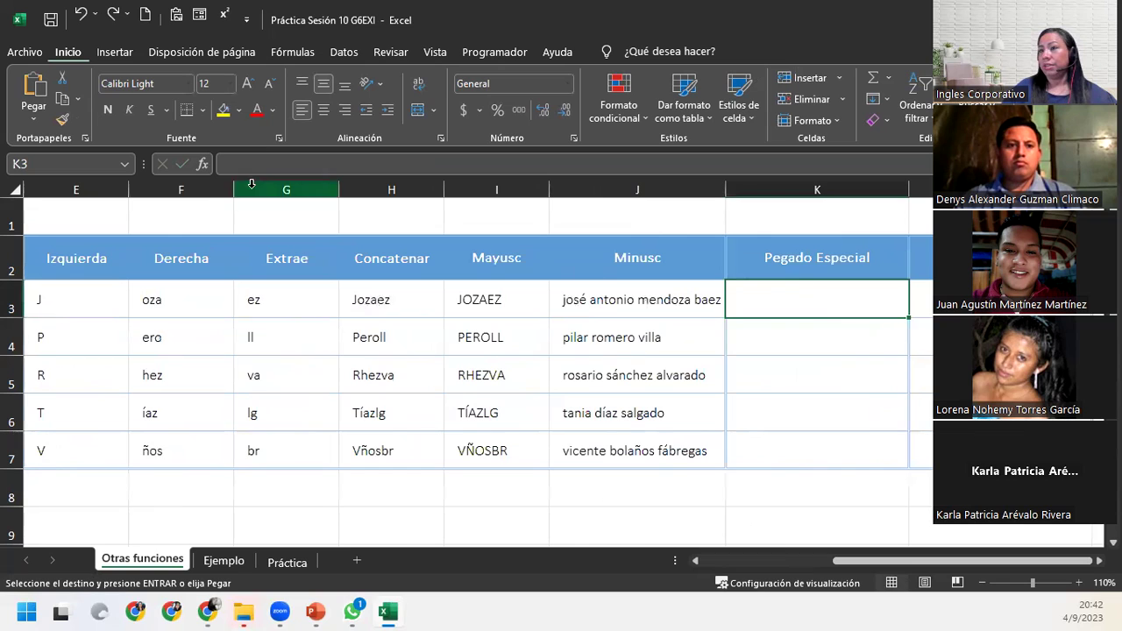
{"action": "left_click", "coordinate": [28, 115]}
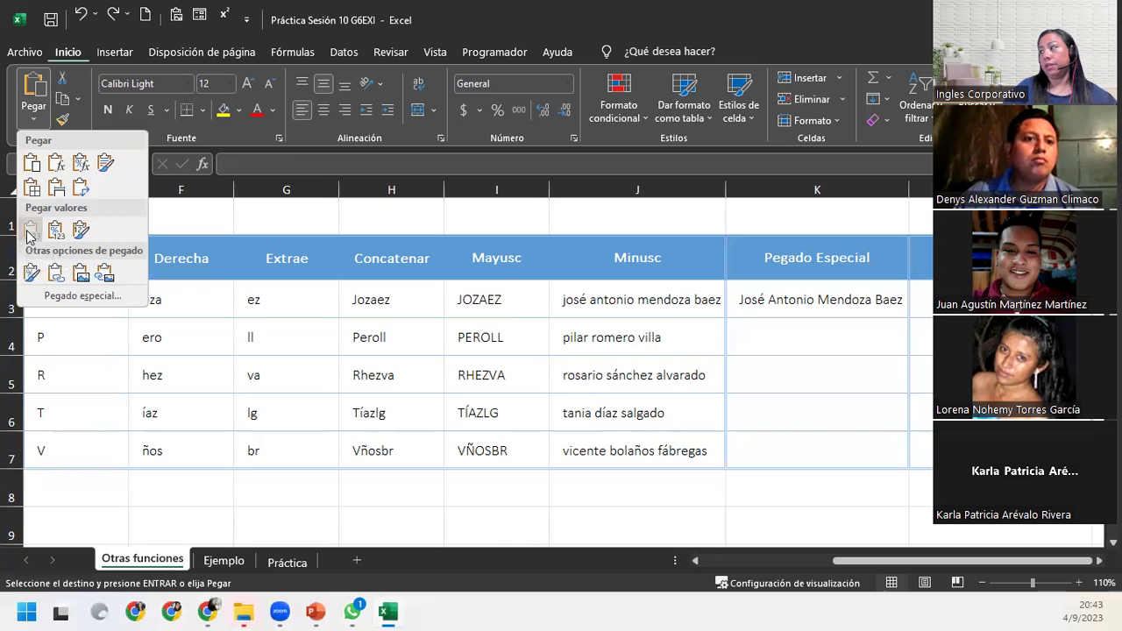
{"action": "left_click", "coordinate": [29, 231]}
{"action": "left_click", "coordinate": [827, 325]}
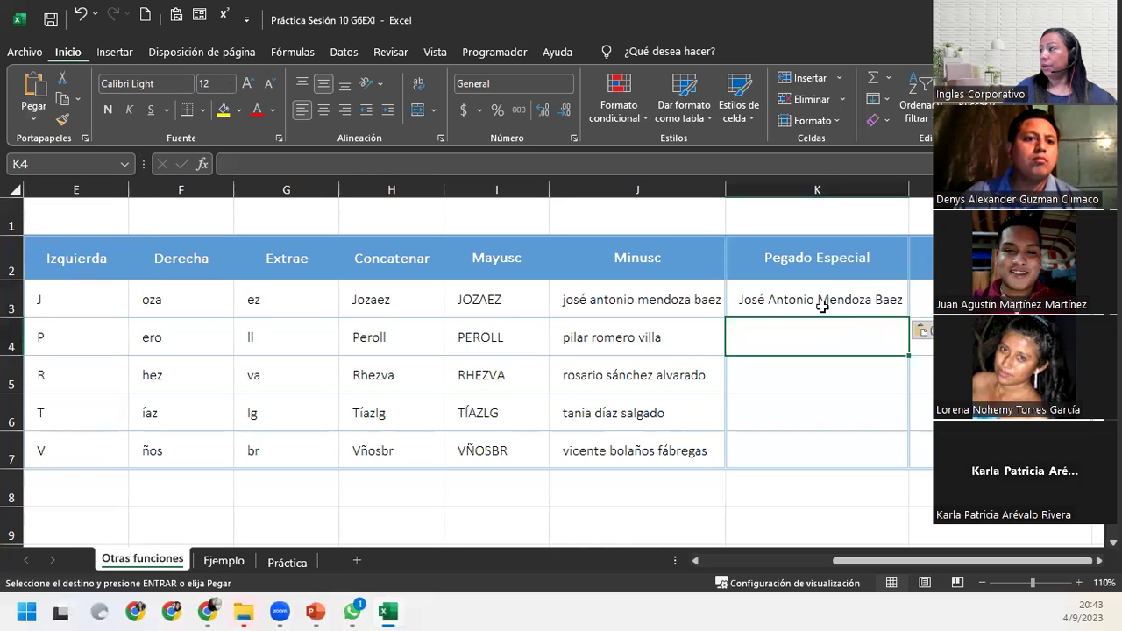
{"action": "double_click", "coordinate": [821, 300]}
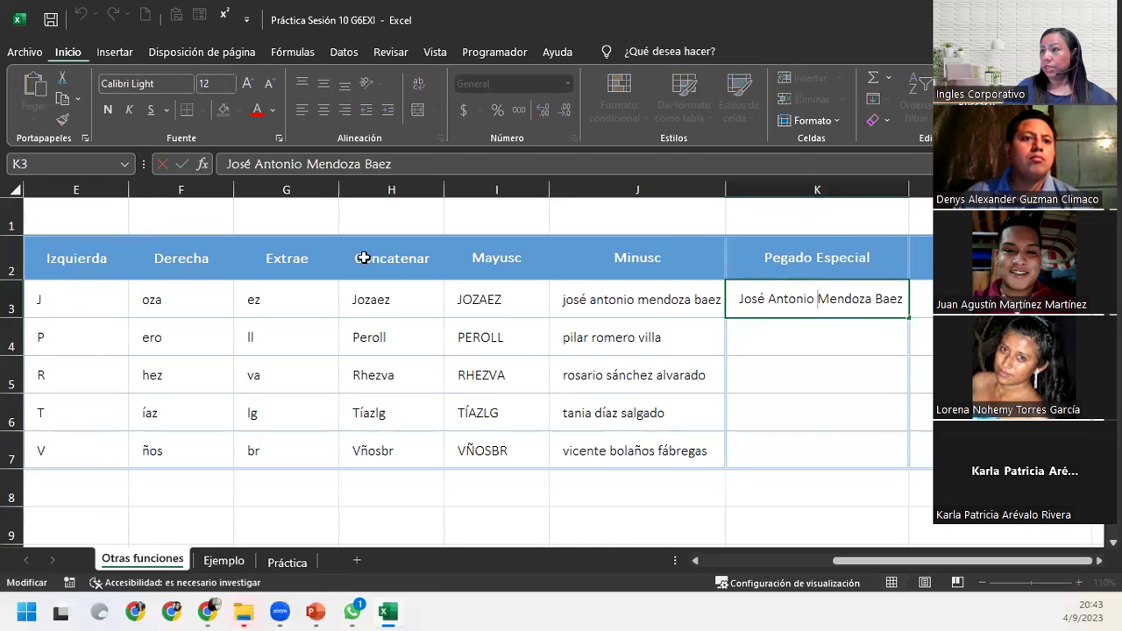
{"action": "left_click", "coordinate": [741, 353]}
{"action": "double_click", "coordinate": [759, 288]}
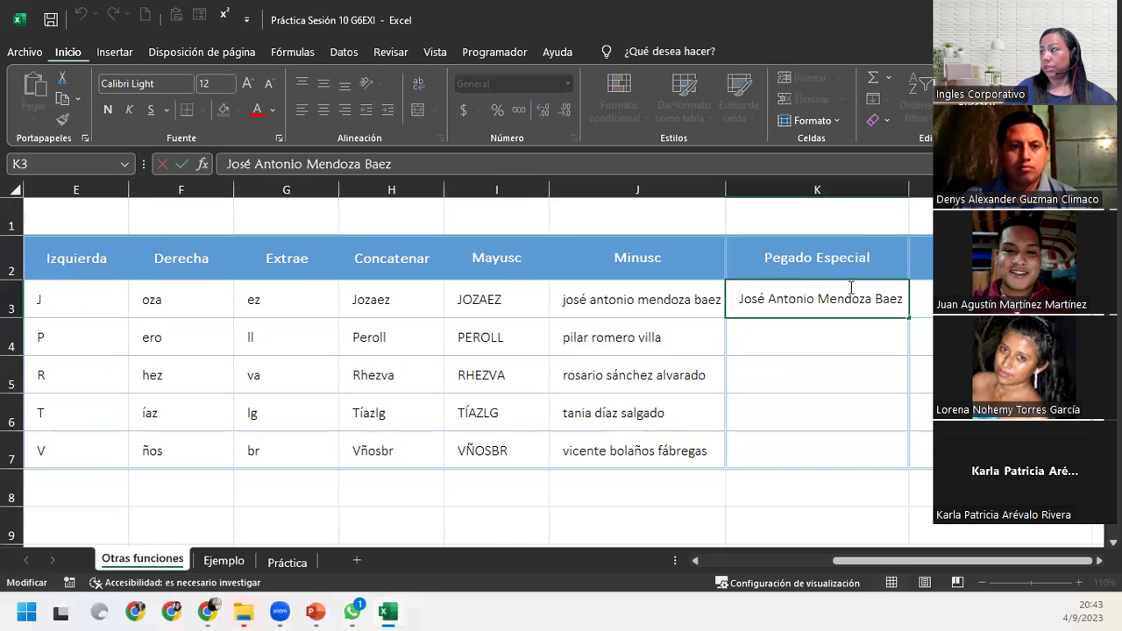
{"action": "key", "text": "Escape"}
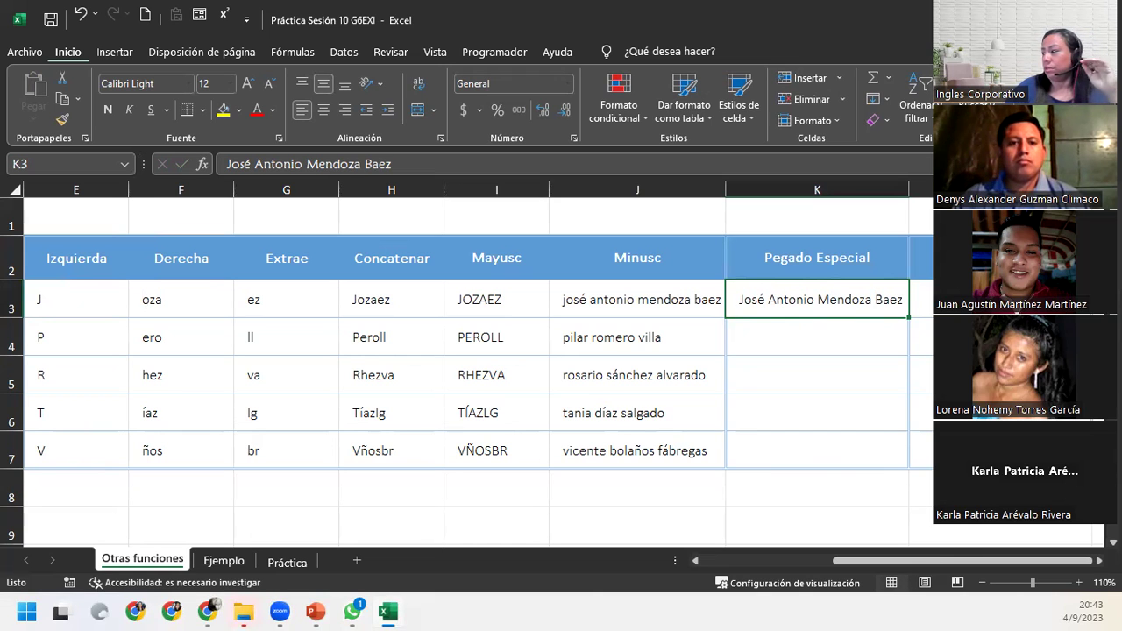
Step: Copy the full names in D4:D7 and paste them into K4 as values only
{"action": "left_click_drag", "start_coordinate": [932, 562], "coordinate": [757, 564]}
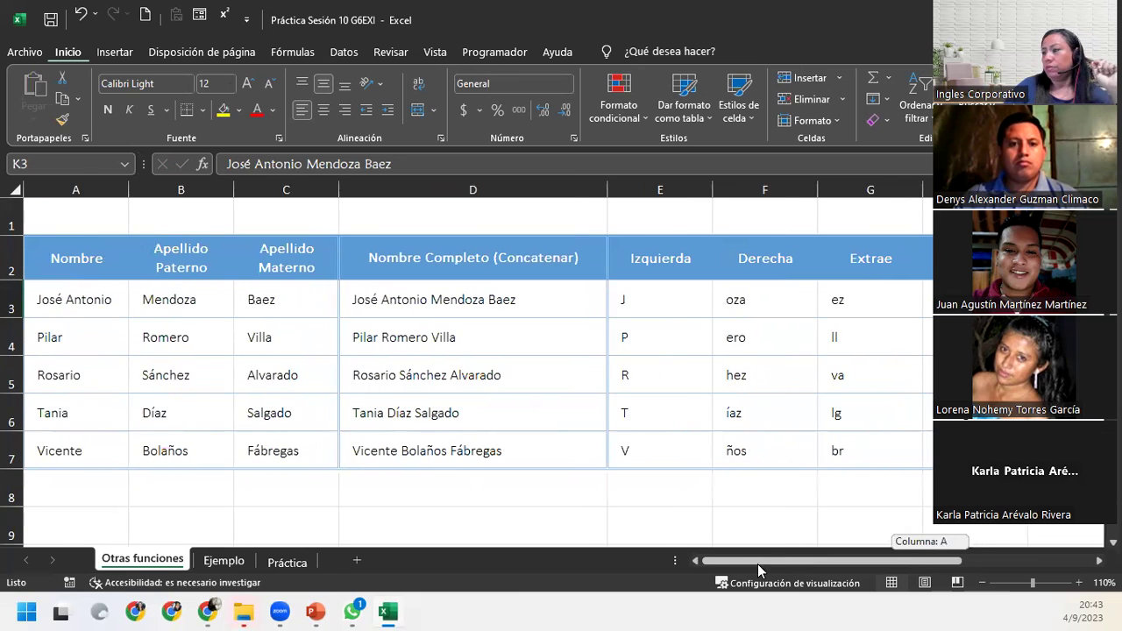
{"action": "left_click_drag", "start_coordinate": [400, 340], "coordinate": [412, 449]}
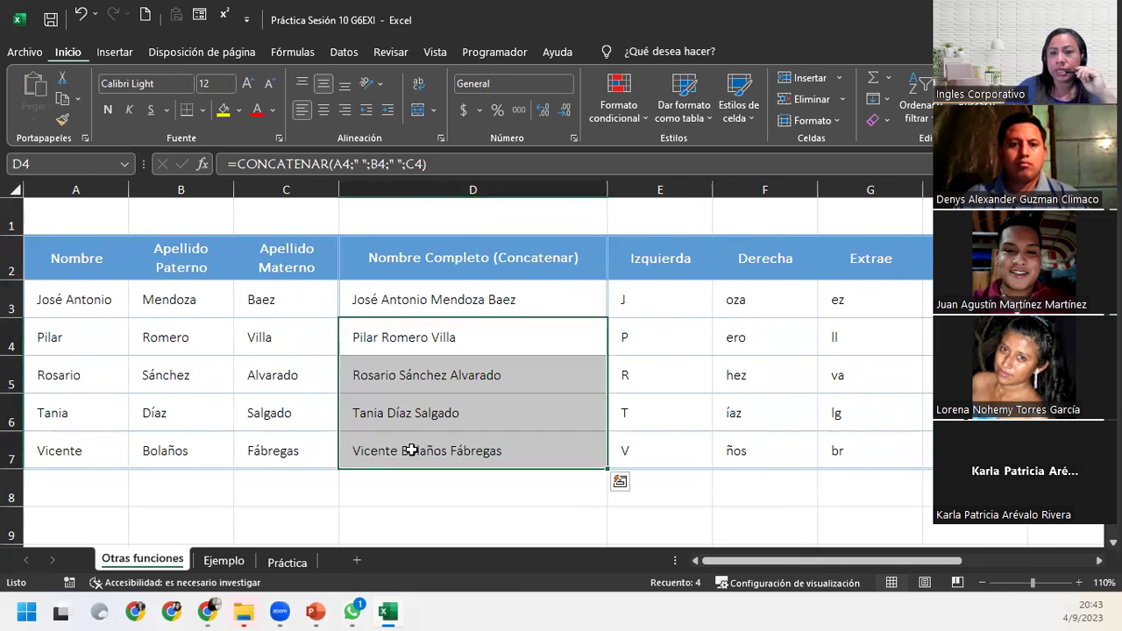
{"action": "left_click", "coordinate": [62, 98]}
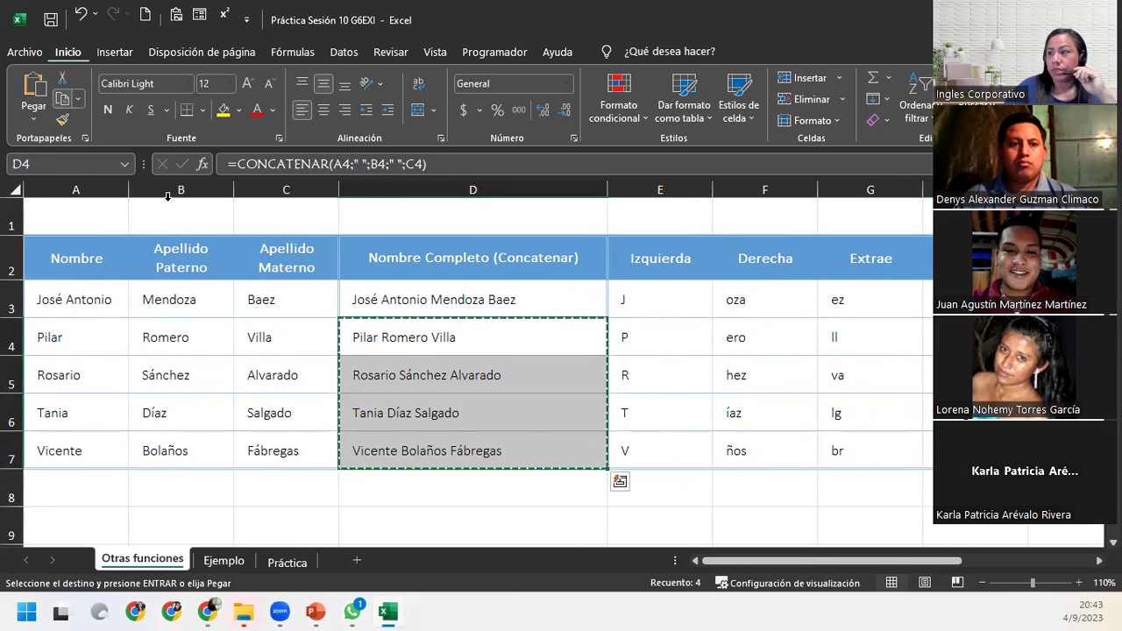
{"action": "left_click_drag", "start_coordinate": [769, 562], "coordinate": [899, 564]}
{"action": "left_click", "coordinate": [787, 344]}
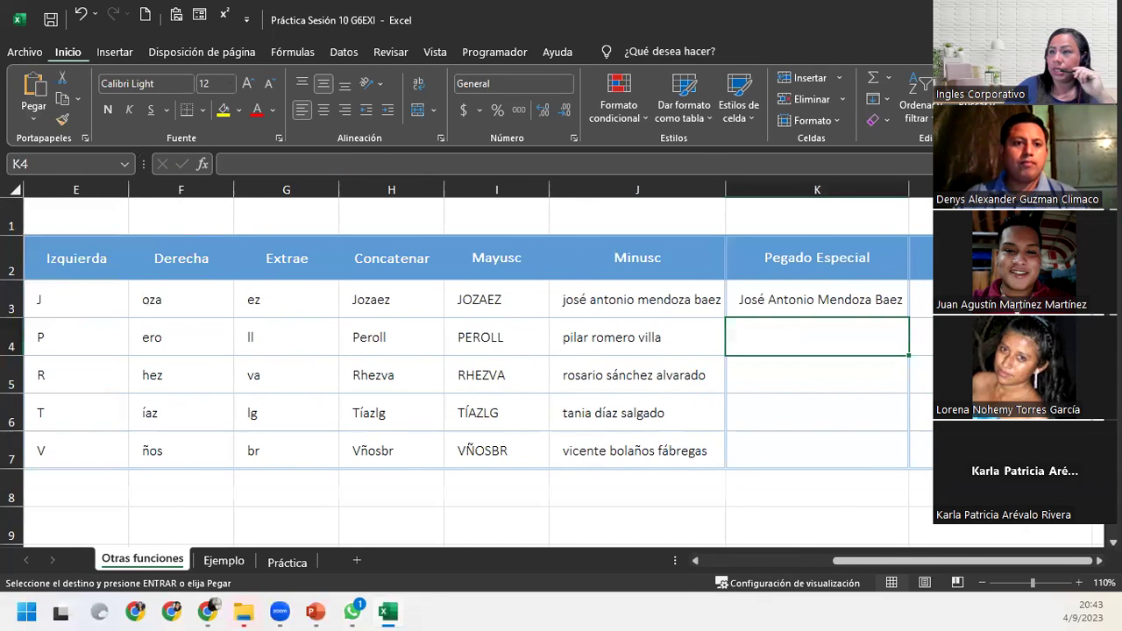
{"action": "left_click", "coordinate": [33, 119]}
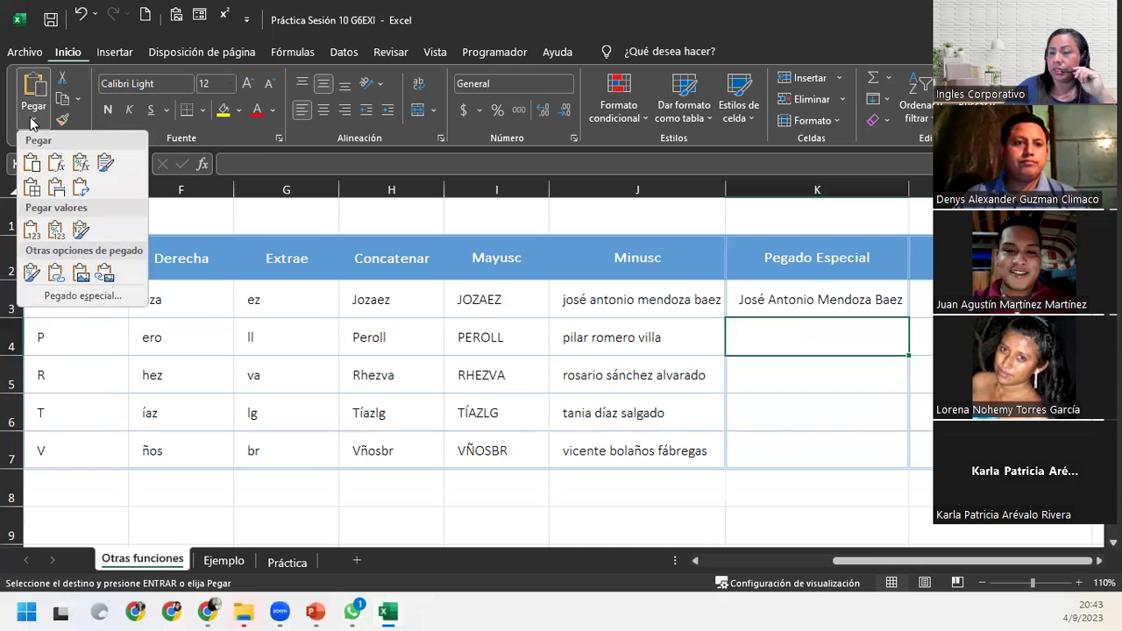
{"action": "left_click", "coordinate": [29, 230]}
Step: Check the pasted plain-text names in K5, K6 and K7
{"action": "left_click_drag", "start_coordinate": [759, 349], "coordinate": [758, 344]}
{"action": "left_click", "coordinate": [766, 376]}
{"action": "left_click", "coordinate": [782, 404]}
{"action": "left_click", "coordinate": [805, 461]}
{"action": "left_click", "coordinate": [921, 299]}
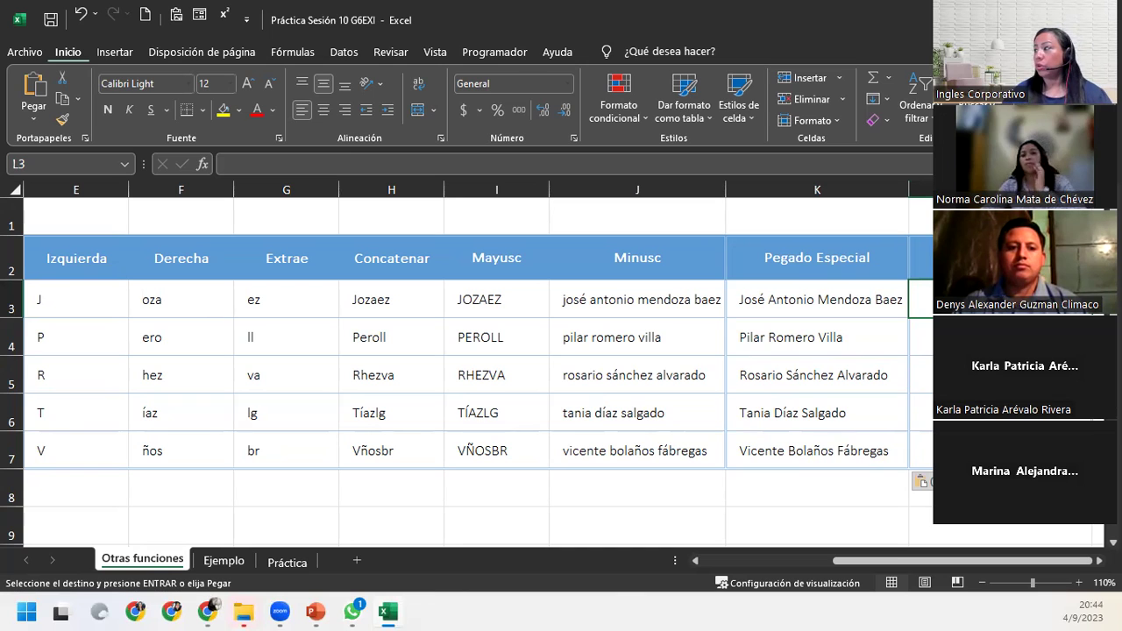
{"action": "left_click", "coordinate": [791, 437]}
{"action": "left_click", "coordinate": [792, 414]}
{"action": "left_click", "coordinate": [792, 377]}
{"action": "left_click", "coordinate": [790, 329]}
{"action": "left_click_drag", "start_coordinate": [790, 300], "coordinate": [792, 329]}
{"action": "key", "text": "ctrl+v"}
{"action": "left_click", "coordinate": [793, 336]}
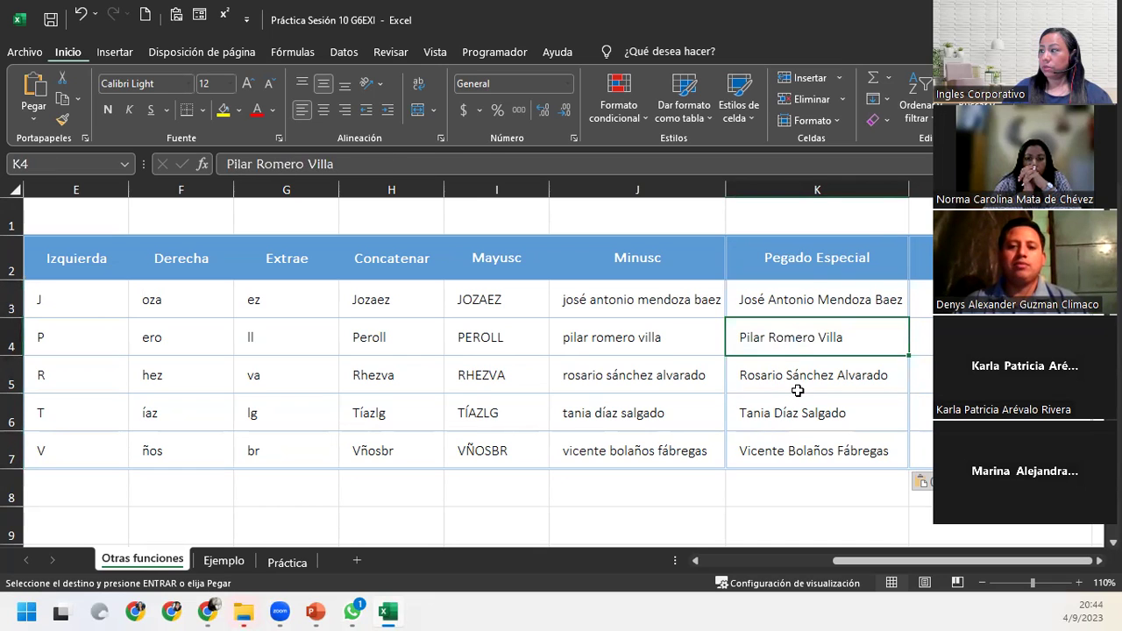
{"action": "left_click_drag", "start_coordinate": [882, 562], "coordinate": [723, 562]}
{"action": "double_click", "coordinate": [472, 337]}
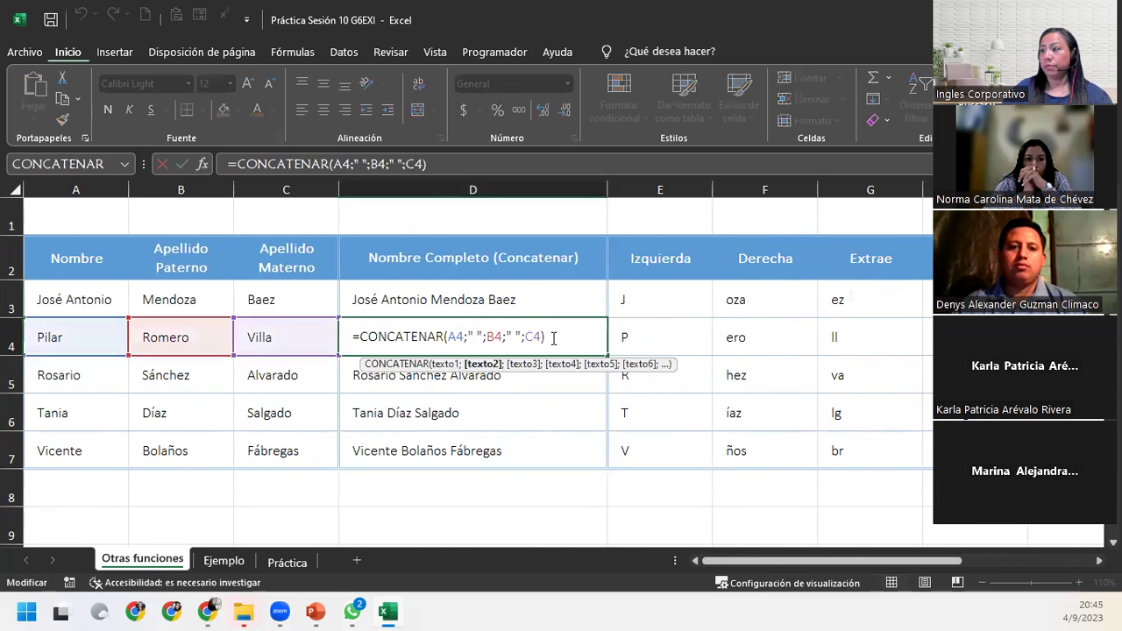
{"action": "double_click", "coordinate": [547, 373]}
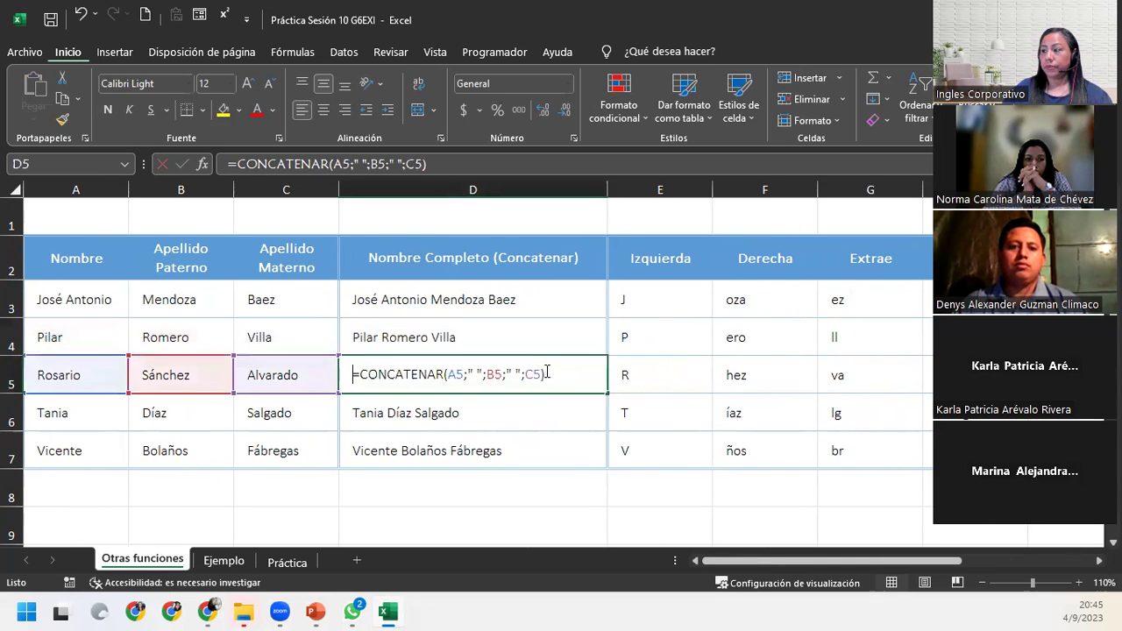
{"action": "double_click", "coordinate": [520, 412]}
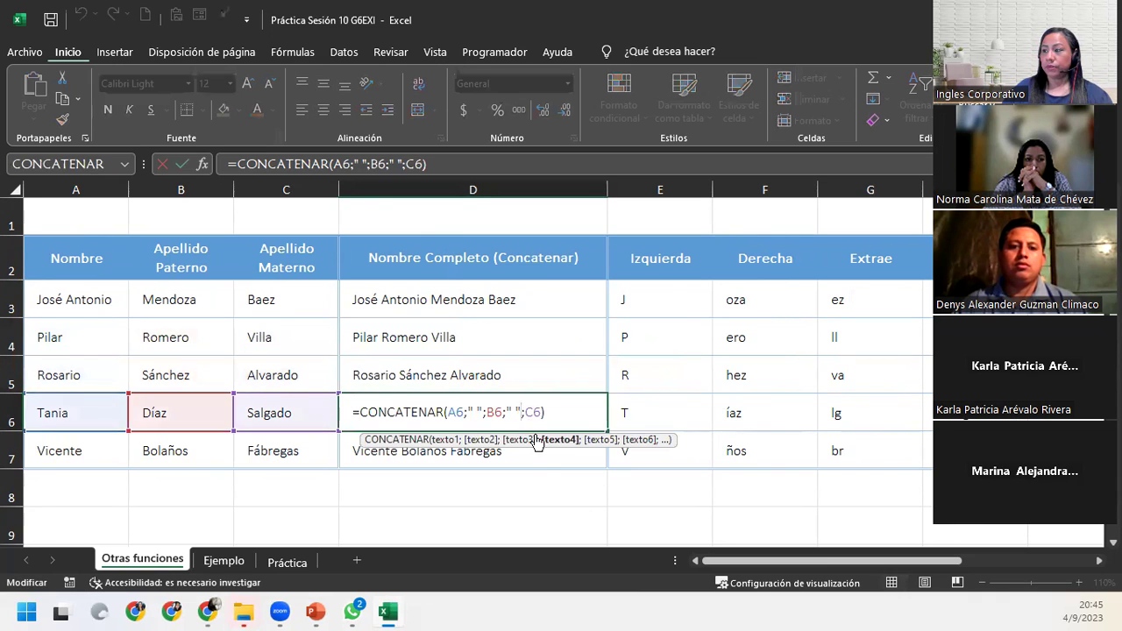
{"action": "double_click", "coordinate": [543, 460]}
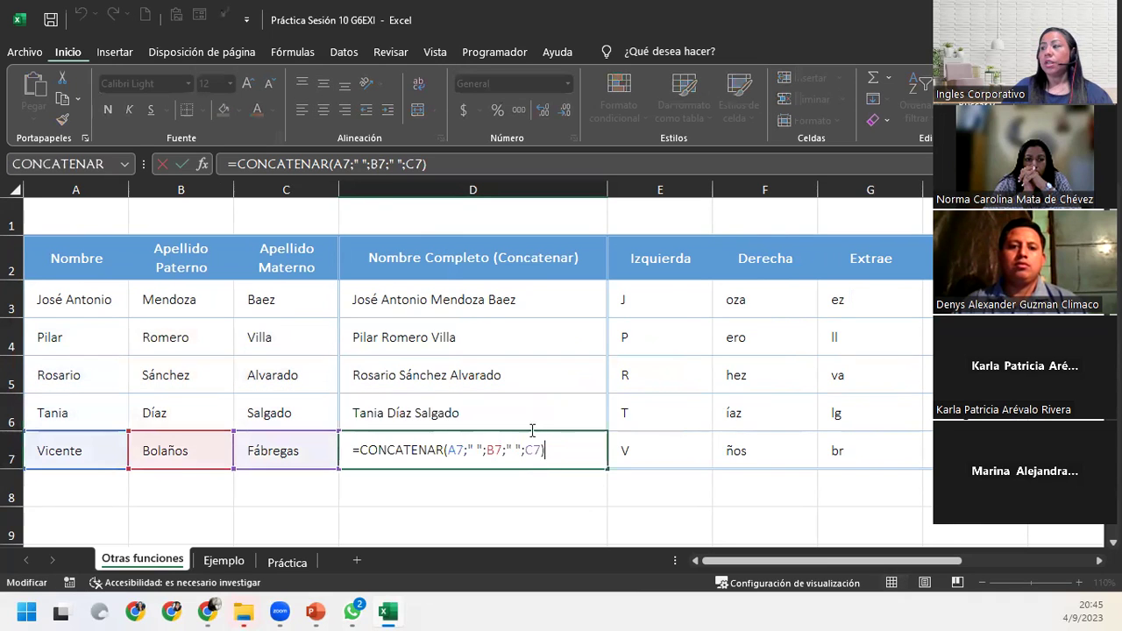
{"action": "left_click", "coordinate": [529, 299]}
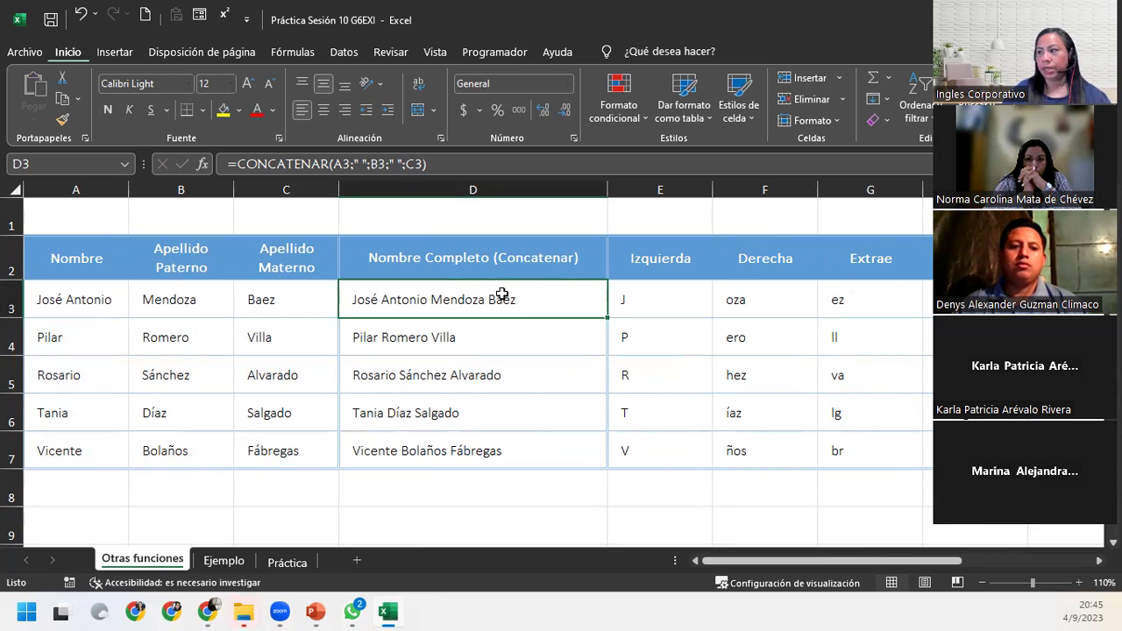
{"action": "left_click_drag", "start_coordinate": [502, 298], "coordinate": [513, 450]}
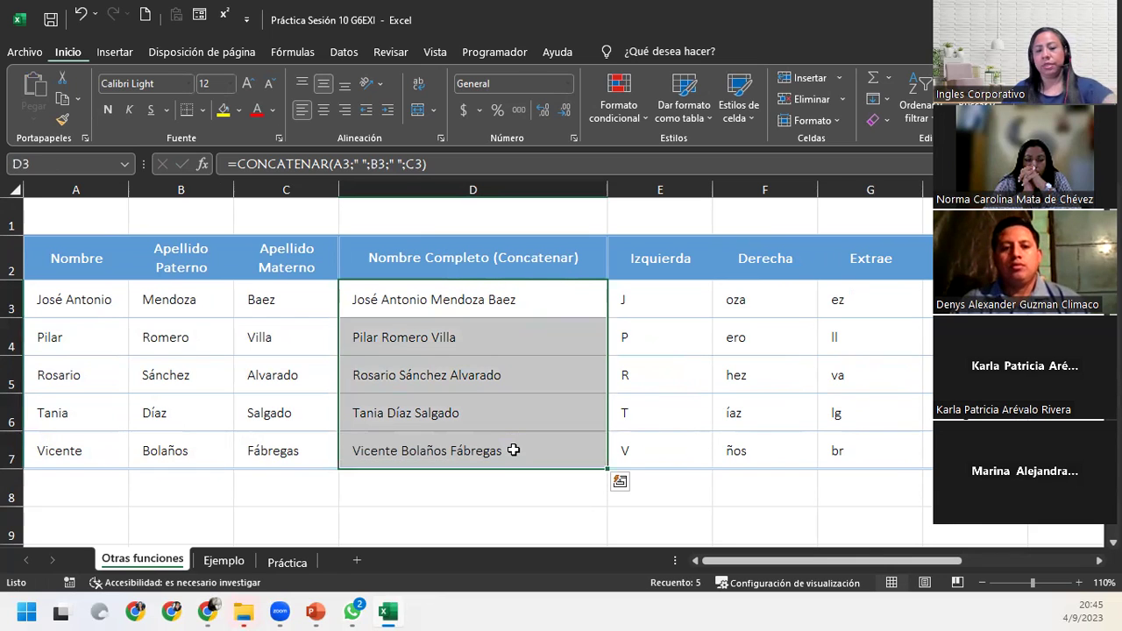
{"action": "key", "text": "ctrl+c"}
{"action": "left_click", "coordinate": [509, 300]}
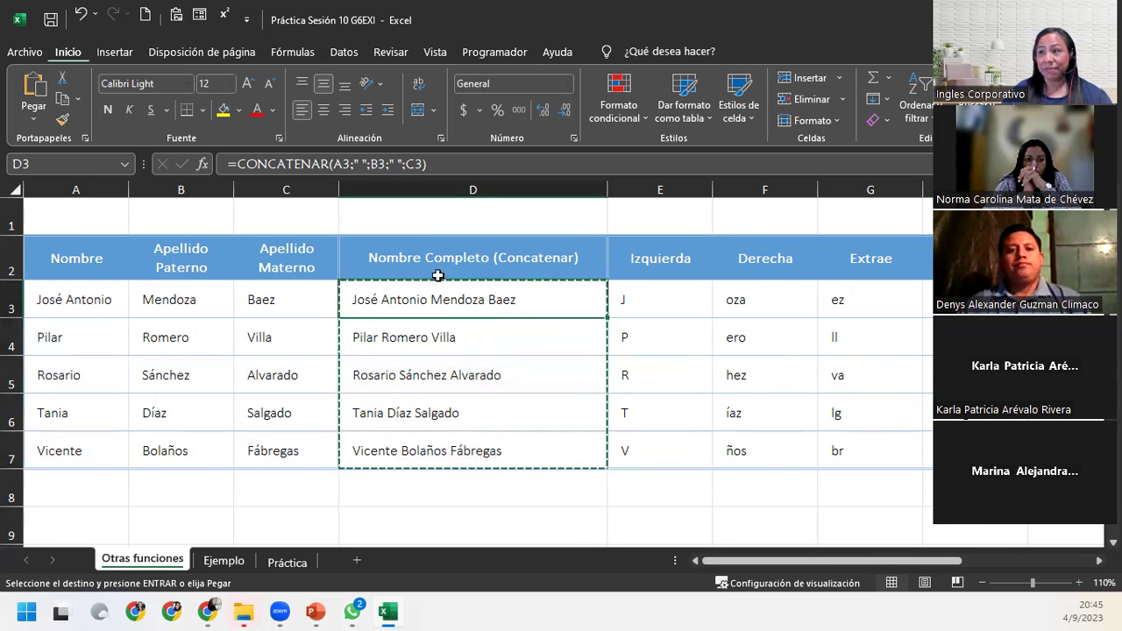
{"action": "left_click", "coordinate": [33, 118]}
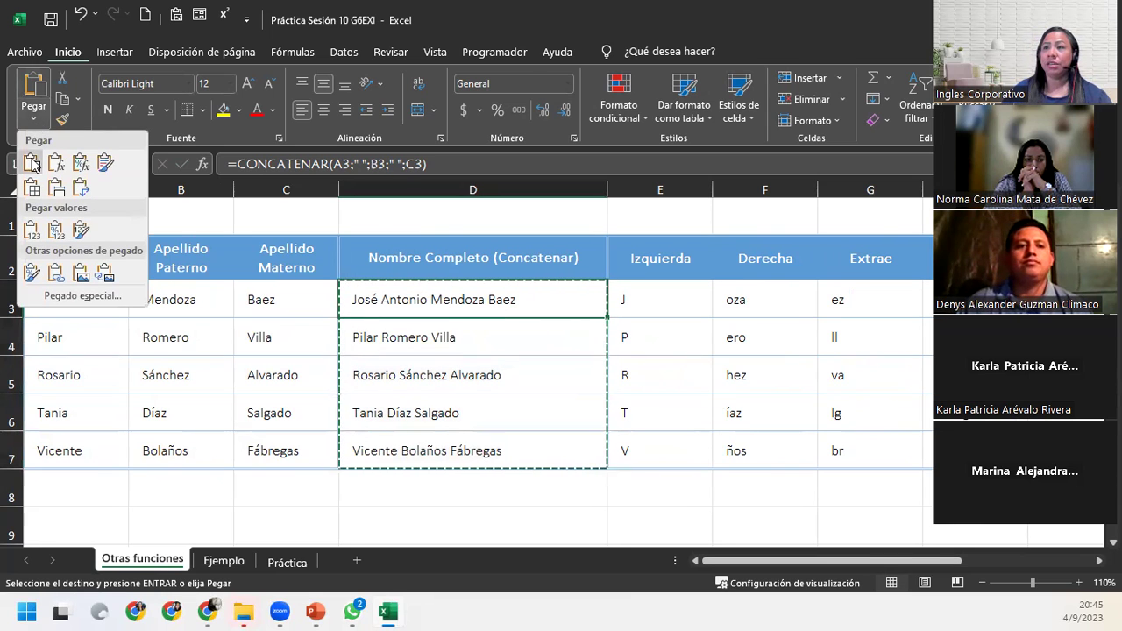
{"action": "left_click", "coordinate": [32, 230]}
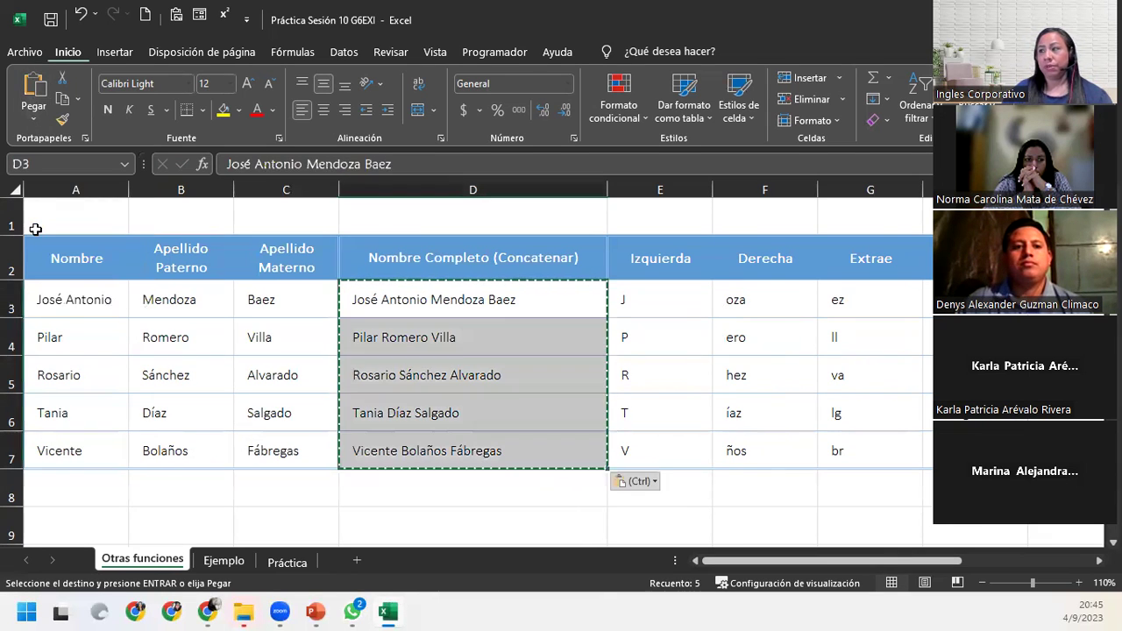
{"action": "left_click", "coordinate": [488, 302]}
{"action": "key", "text": "Escape"}
{"action": "left_click", "coordinate": [483, 334]}
{"action": "left_click", "coordinate": [479, 368]}
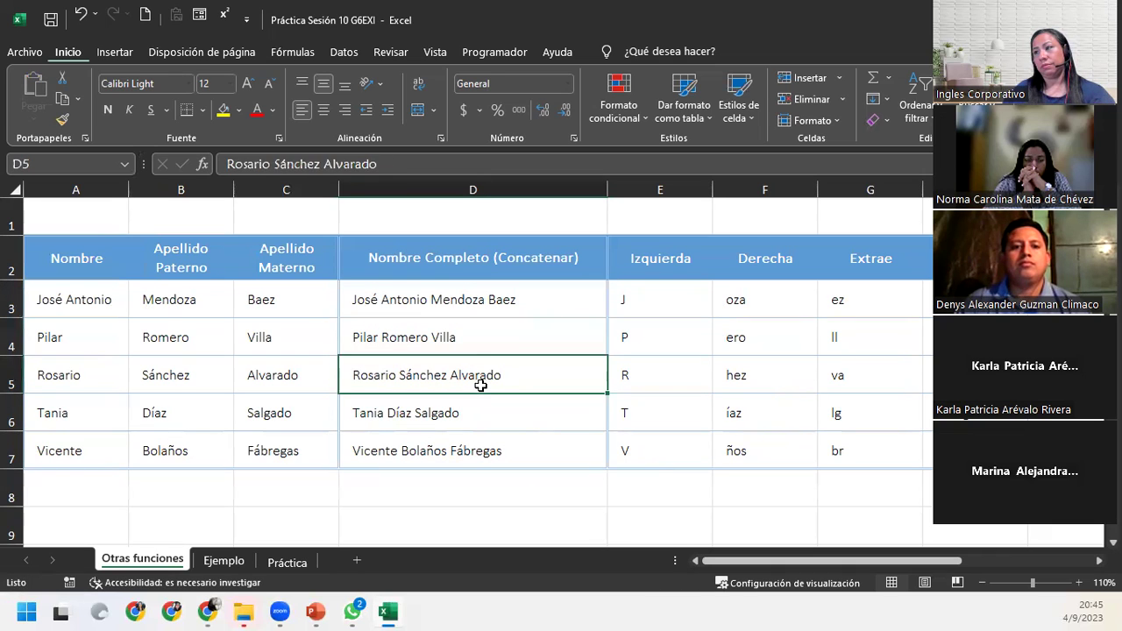
{"action": "left_click", "coordinate": [477, 412]}
{"action": "left_click", "coordinate": [475, 451]}
{"action": "left_click", "coordinate": [472, 413]}
{"action": "left_click", "coordinate": [471, 374]}
{"action": "left_click", "coordinate": [469, 337]}
{"action": "left_click", "coordinate": [465, 296]}
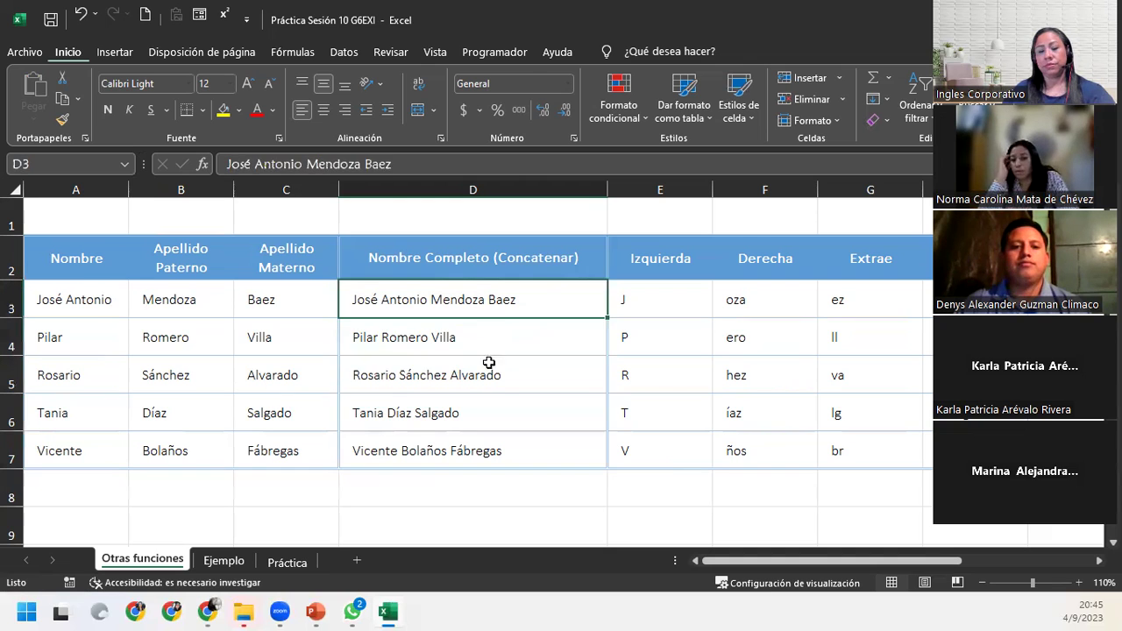
{"action": "key", "text": "ctrl+shift+Down"}
{"action": "key", "text": "ctrl+c"}
{"action": "key", "text": "ctrl+v"}
{"action": "key", "text": "Escape"}
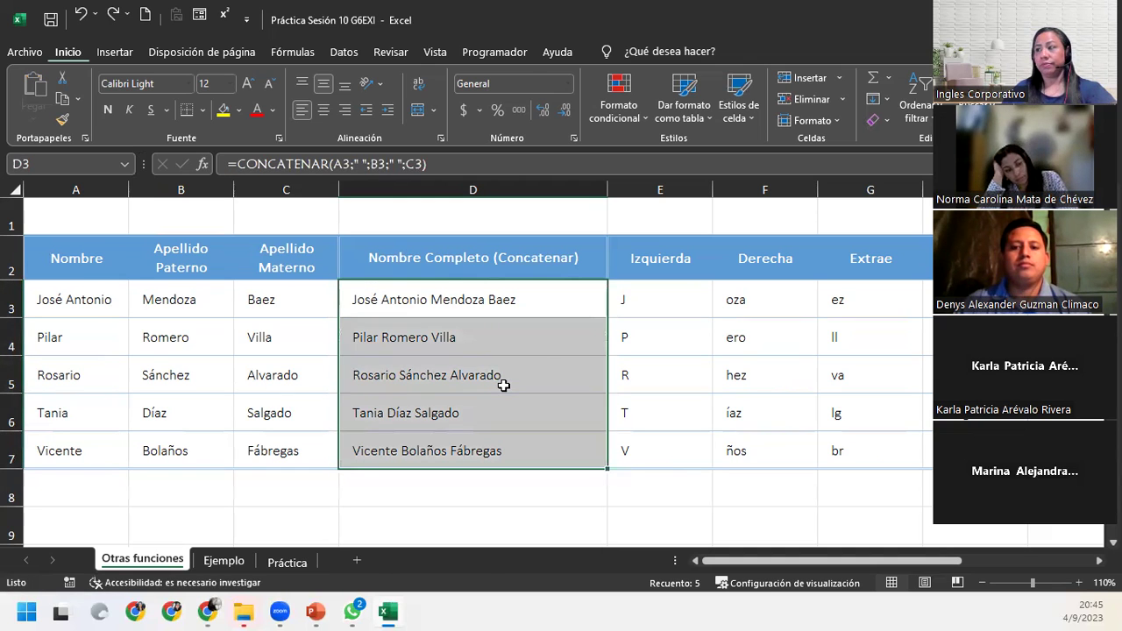
{"action": "left_click", "coordinate": [465, 358]}
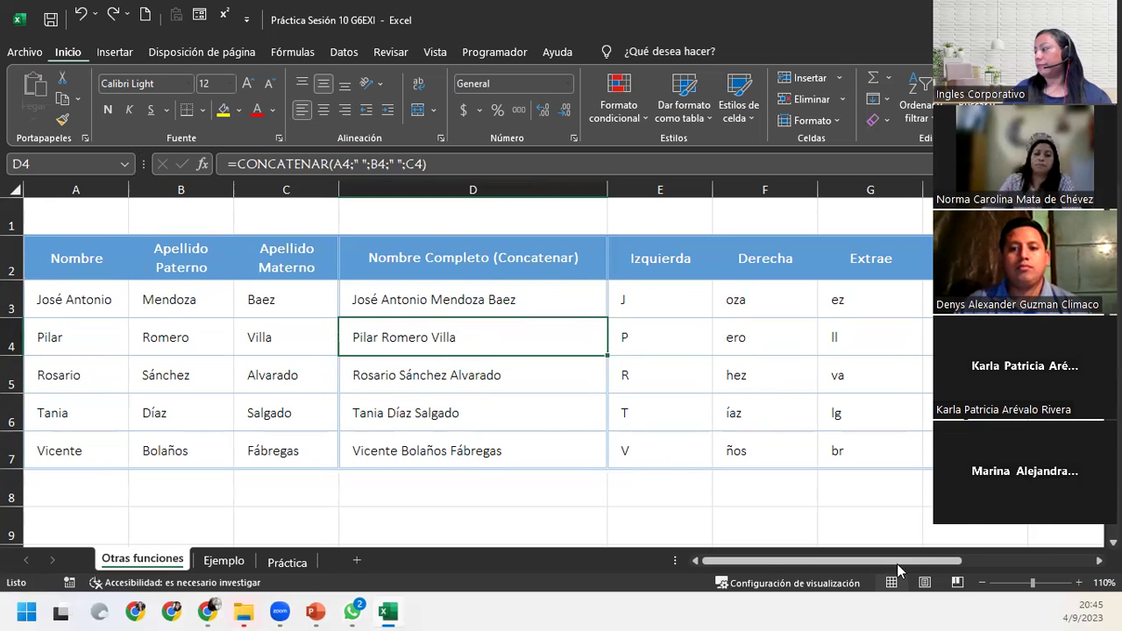
{"action": "left_click_drag", "start_coordinate": [898, 570], "coordinate": [1080, 541]}
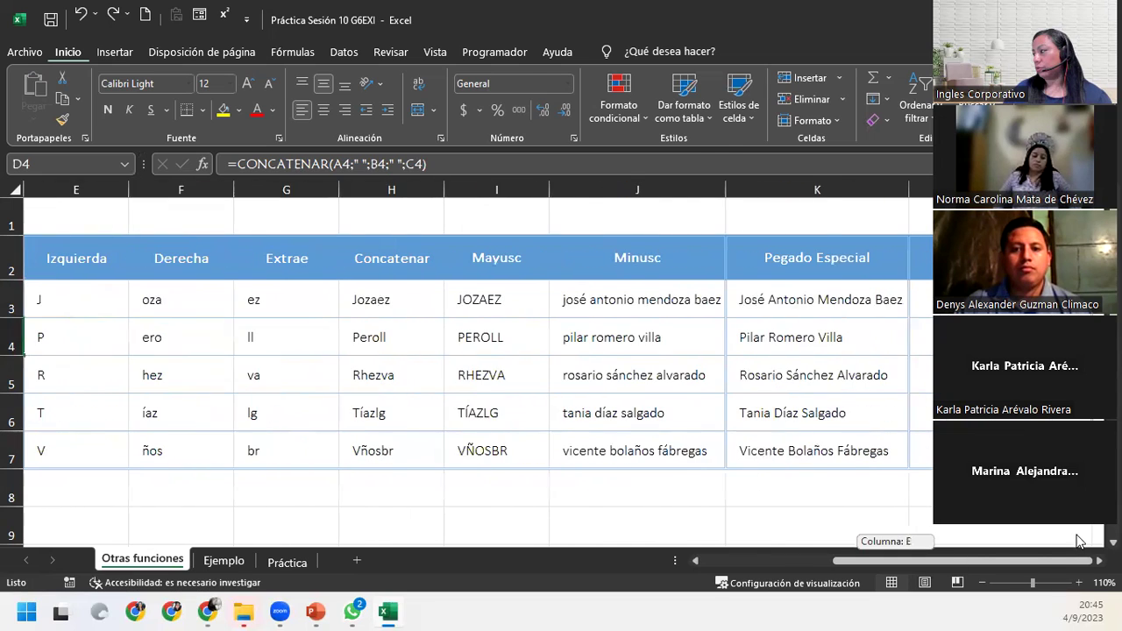
{"action": "left_click", "coordinate": [920, 299]}
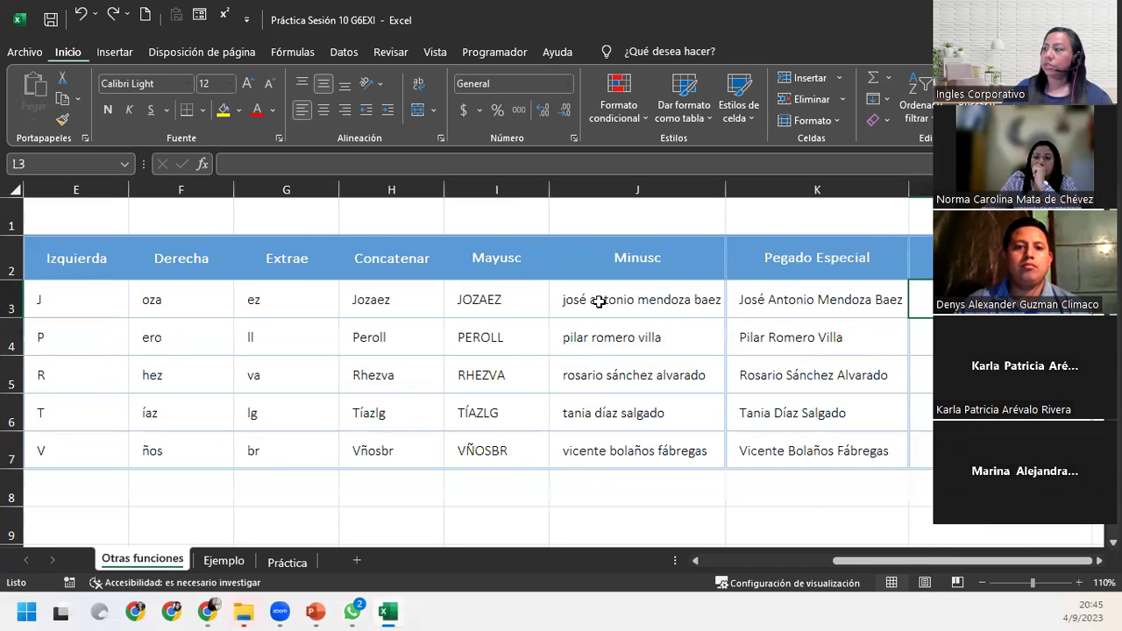
{"action": "left_click_drag", "start_coordinate": [598, 297], "coordinate": [620, 435]}
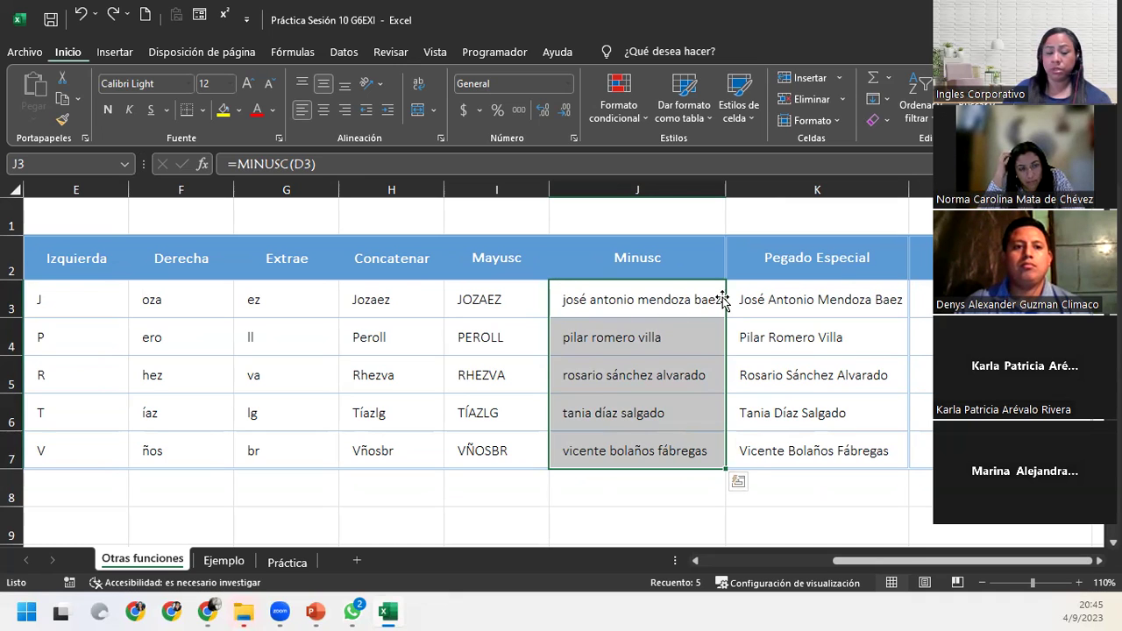
{"action": "left_click", "coordinate": [921, 299]}
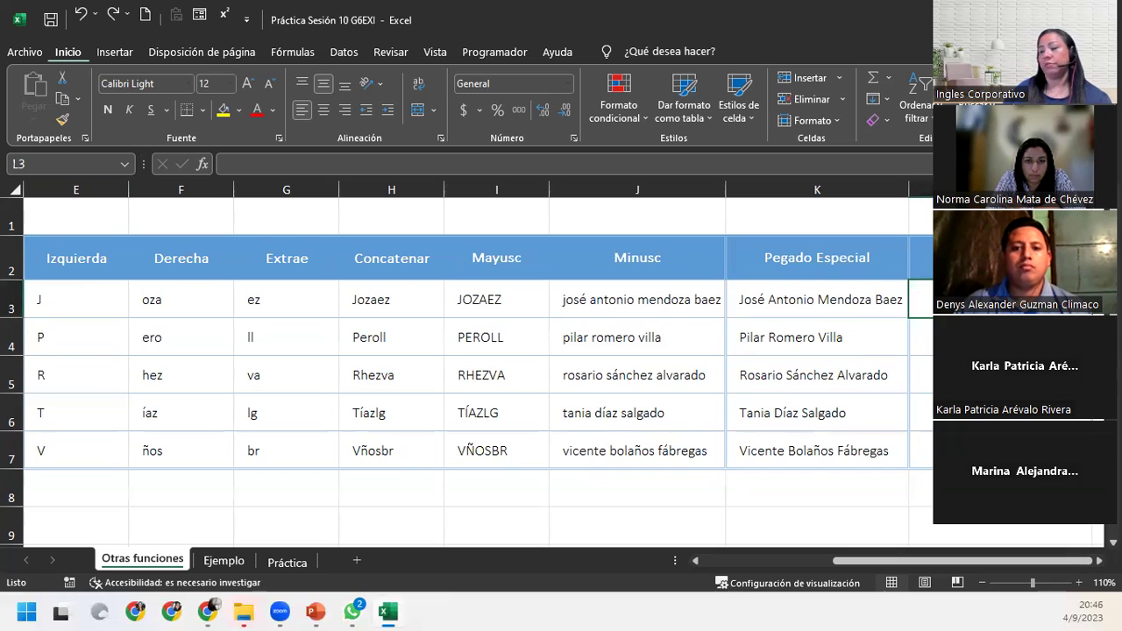
Step: Enter =NOMPROPIO(J3) in L3 to proper-case the lowercase name
{"action": "type", "text": "=nom"}
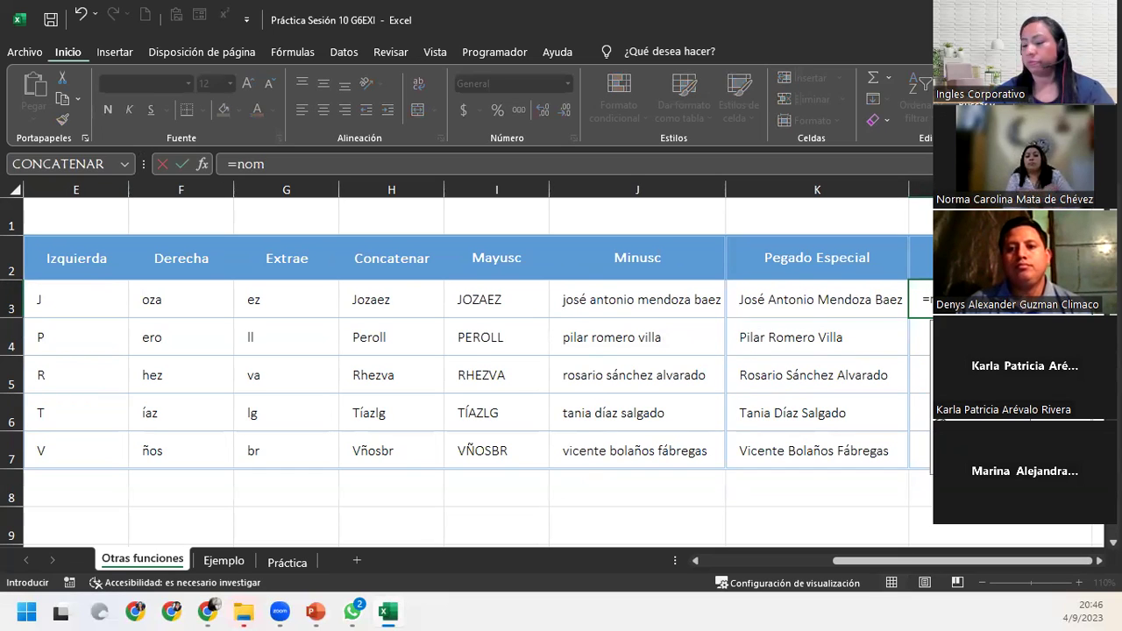
{"action": "type", "text": "pr"}
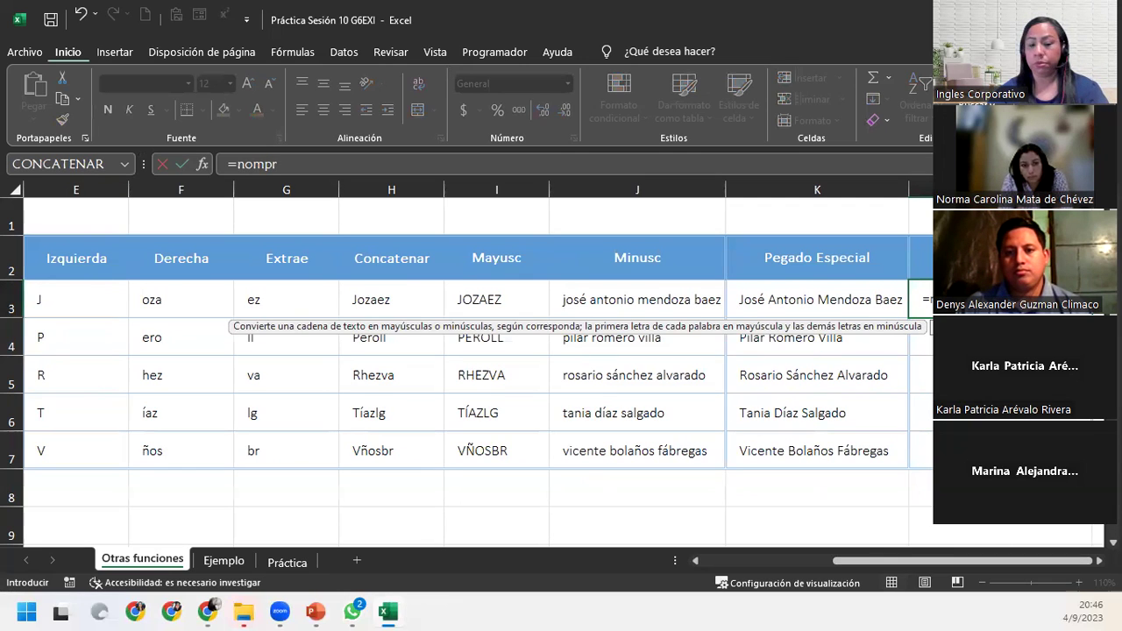
{"action": "key", "text": "Tab"}
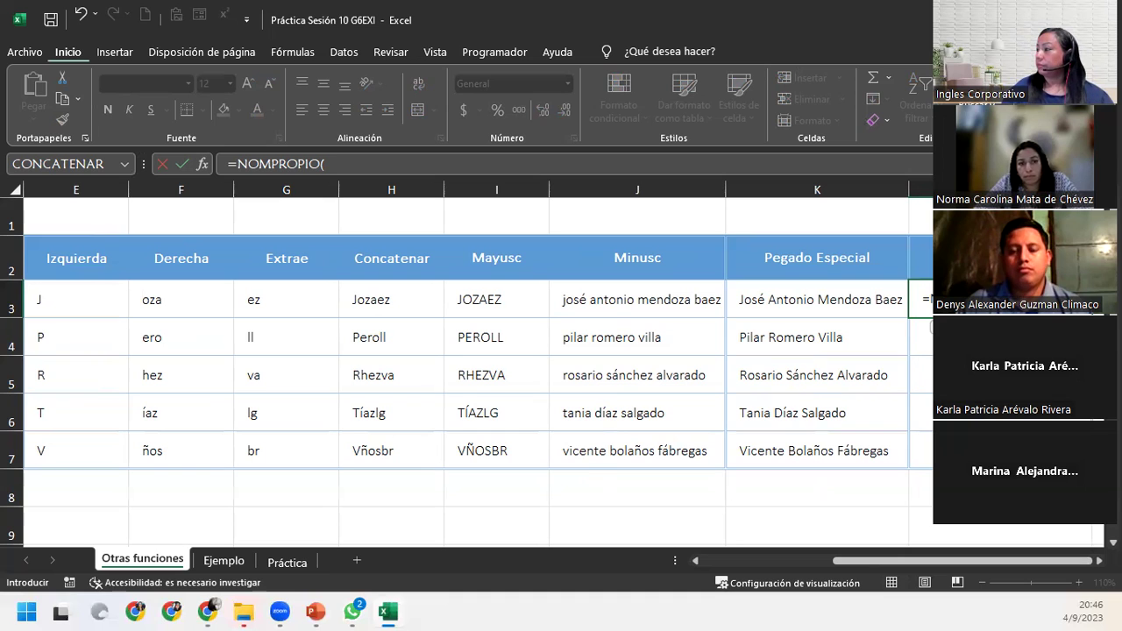
{"action": "left_click", "coordinate": [671, 304]}
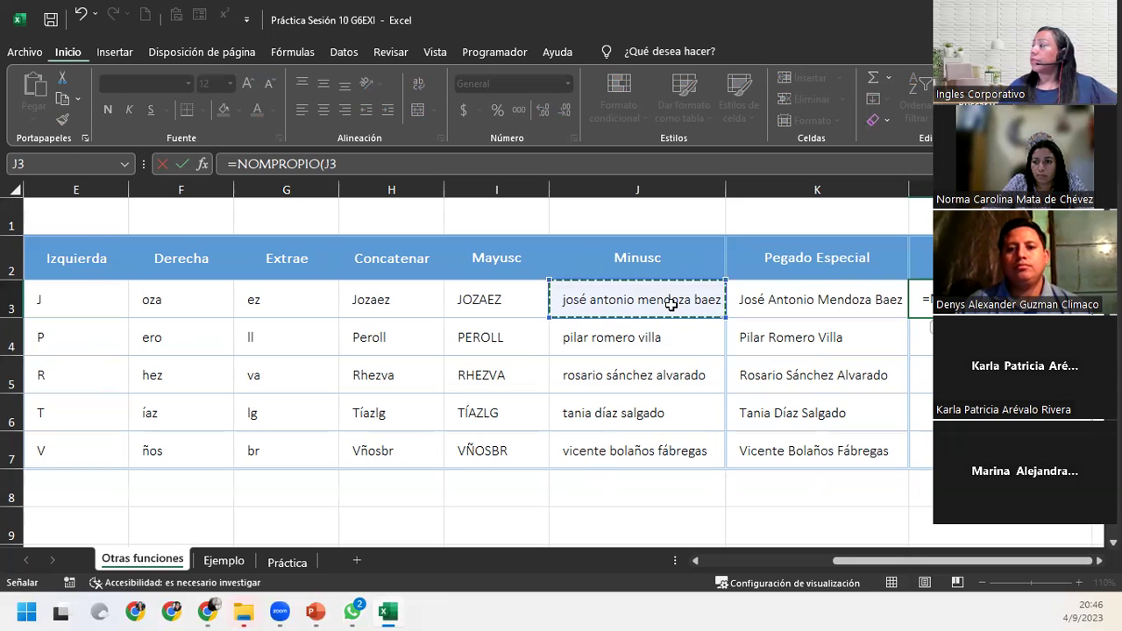
{"action": "type", "text": ")"}
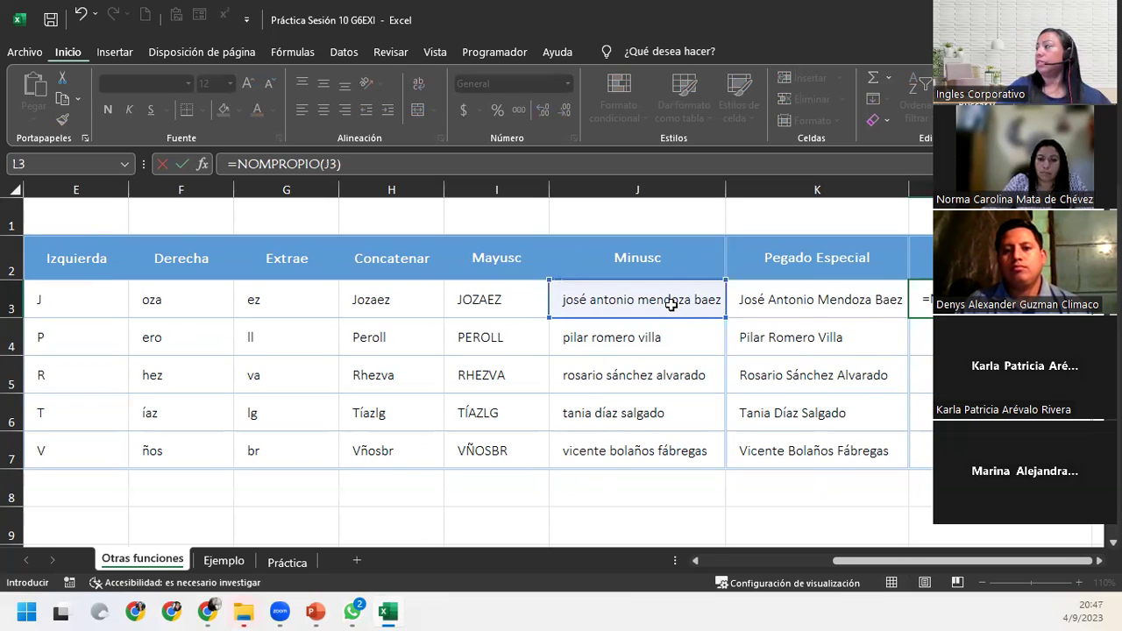
{"action": "key", "text": "Return"}
Step: Fill the NOMPROPIO formula down to L7 and deselect the range
{"action": "left_click", "coordinate": [921, 299]}
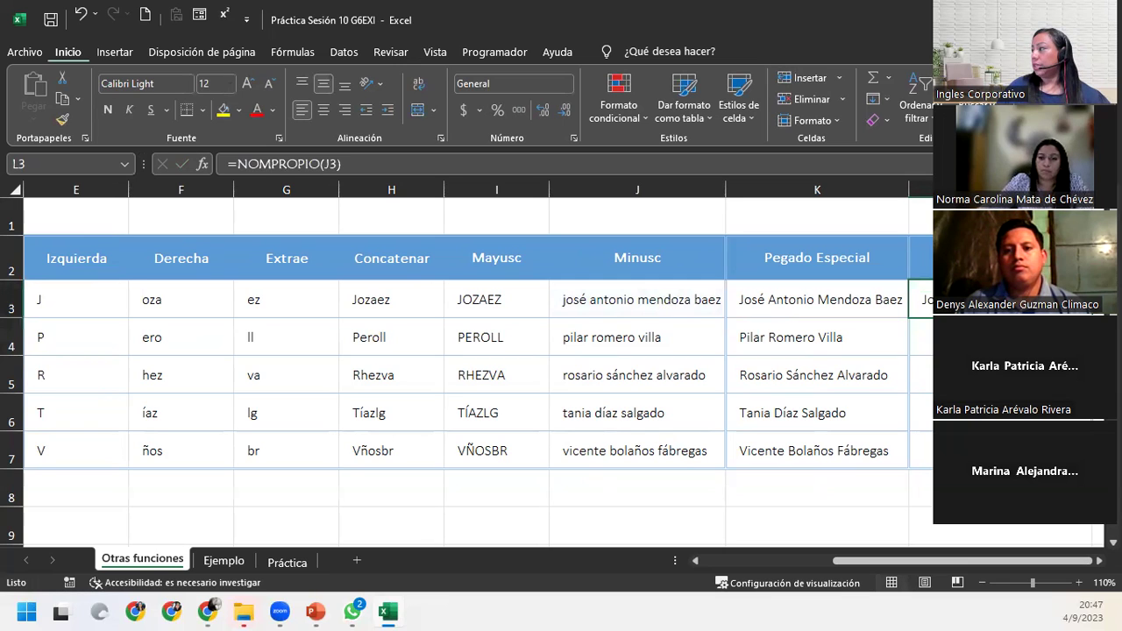
{"action": "left_click_drag", "start_coordinate": [1092, 317], "coordinate": [1092, 467]}
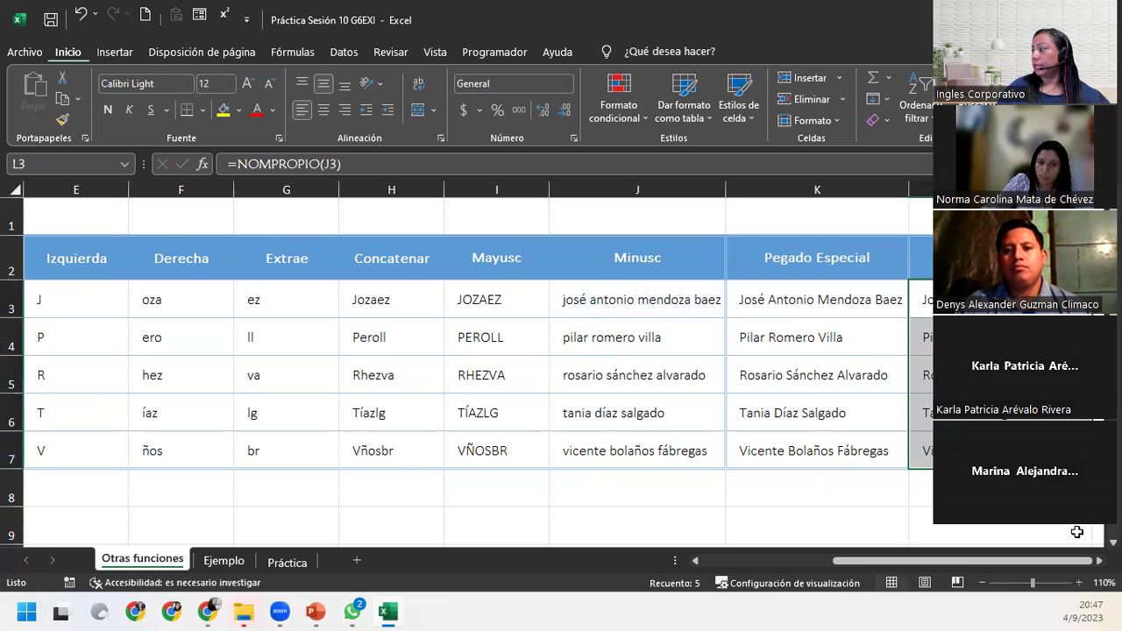
{"action": "left_click", "coordinate": [1077, 533]}
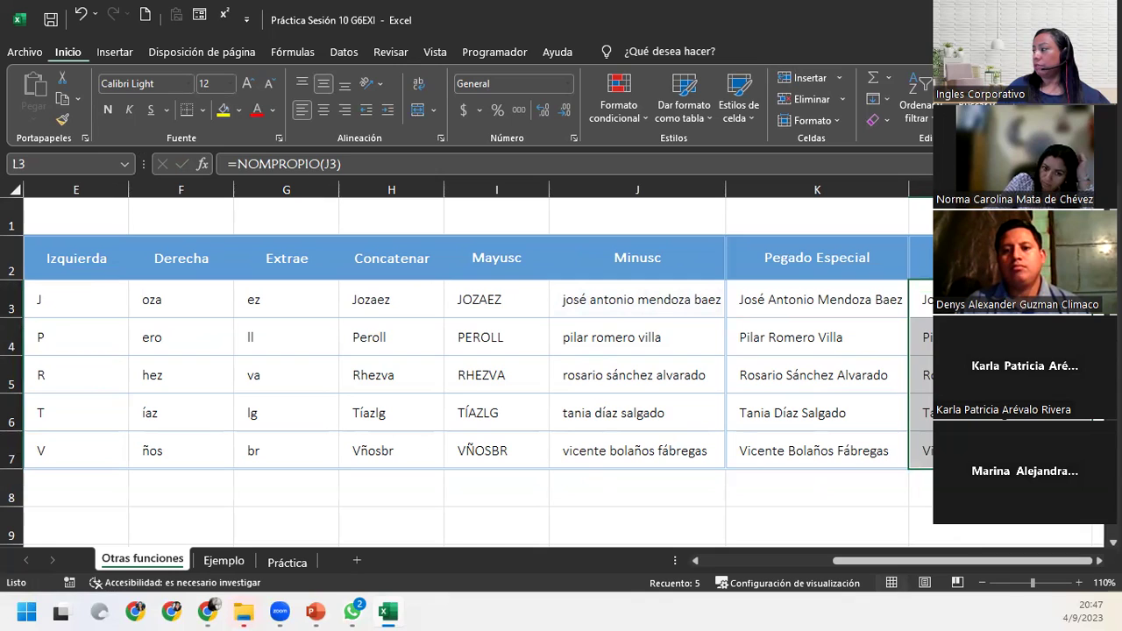
{"action": "left_click", "coordinate": [898, 486]}
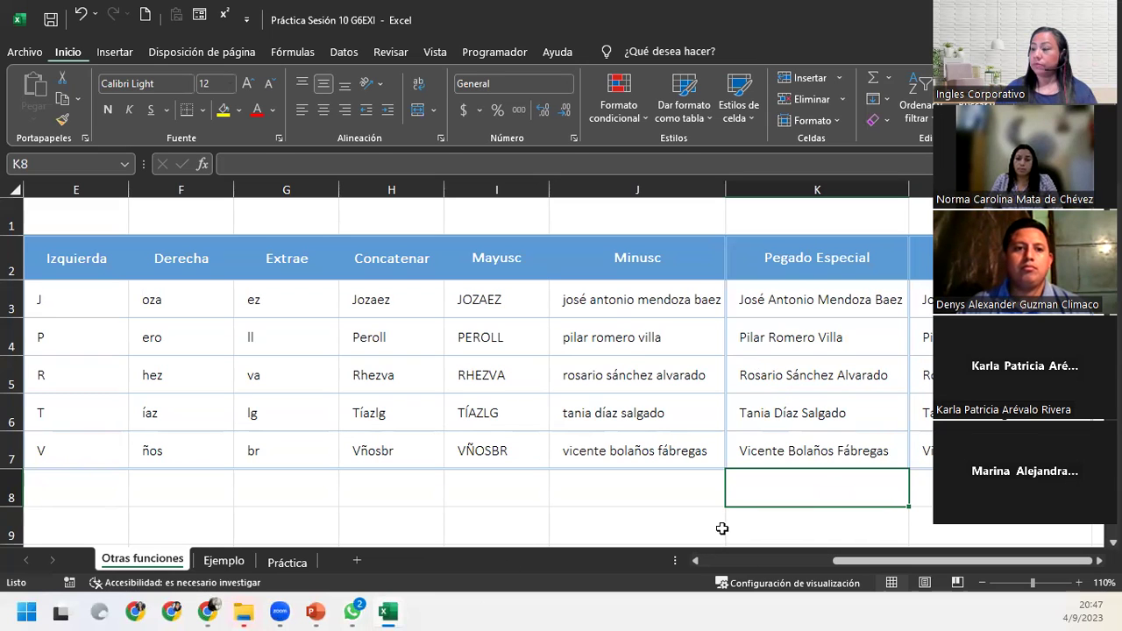
Step: Switch to the Ejemplo sheet at 100% zoom and review the IZQUIERDA, DERECHA and CONCATENAR formulas
{"action": "left_click", "coordinate": [213, 568]}
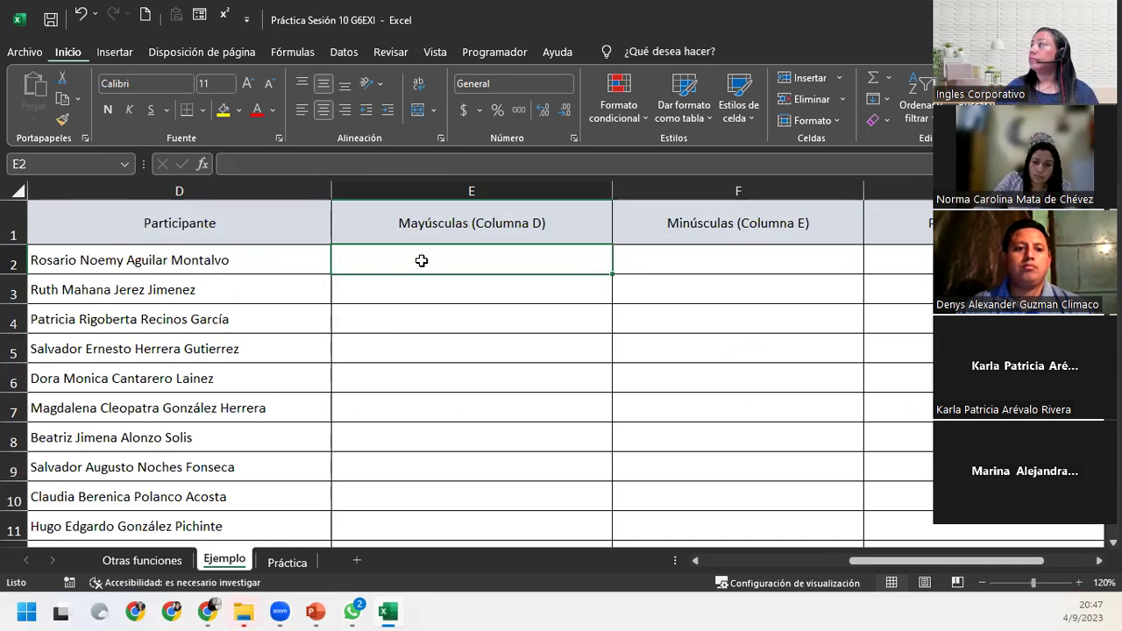
{"action": "left_click", "coordinate": [982, 584]}
{"action": "left_click", "coordinate": [49, 219]}
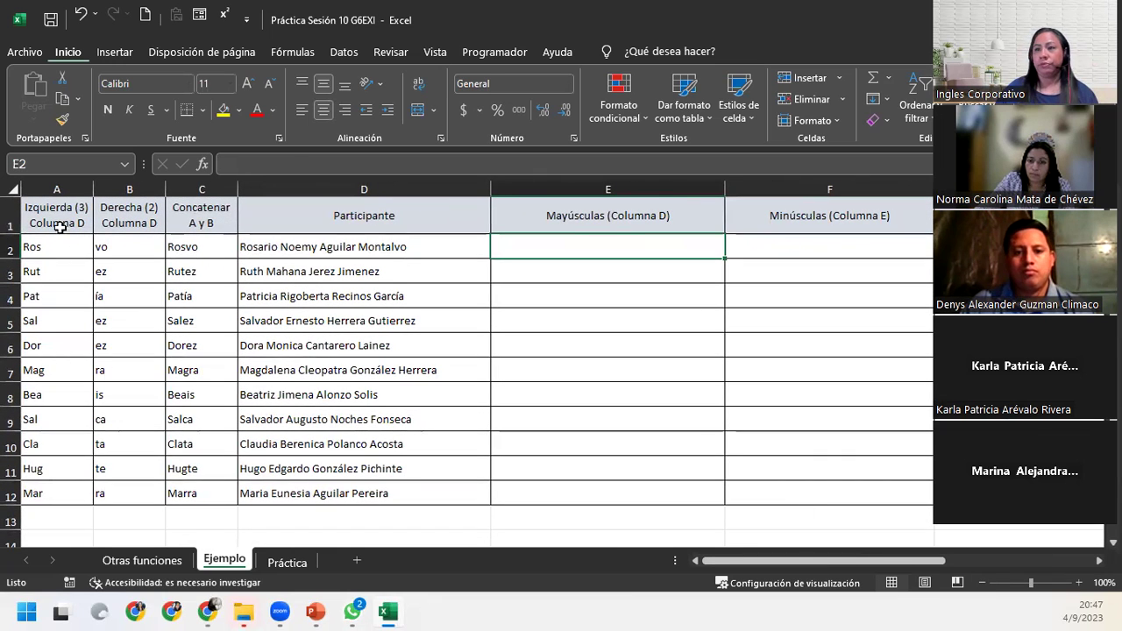
{"action": "left_click", "coordinate": [149, 226]}
{"action": "left_click", "coordinate": [194, 219]}
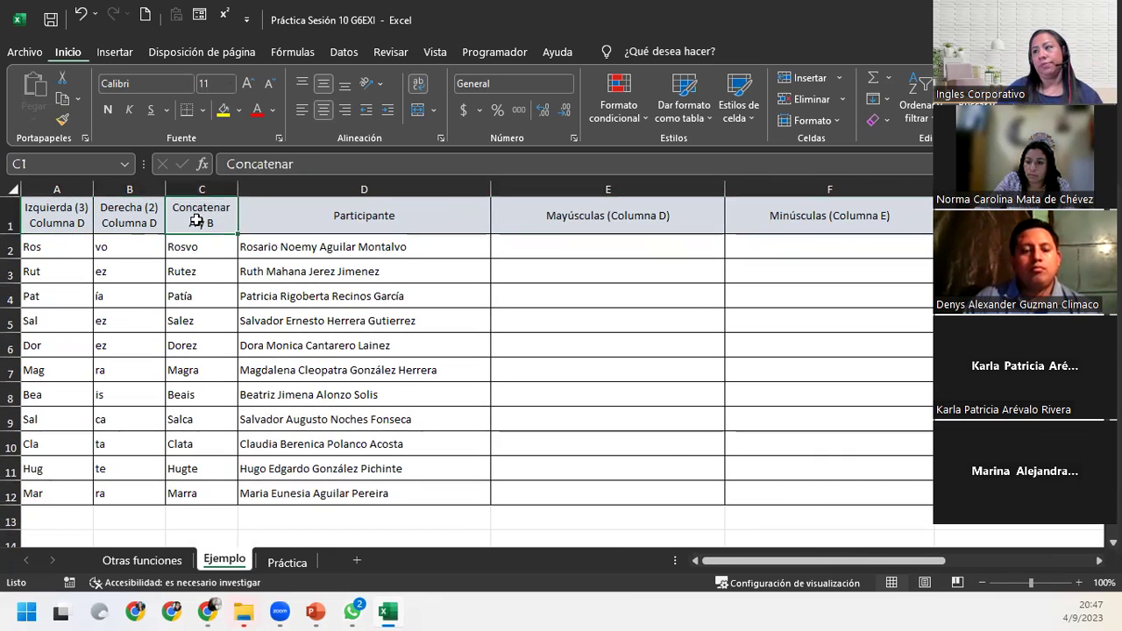
{"action": "left_click", "coordinate": [191, 246]}
{"action": "left_click", "coordinate": [83, 246]}
{"action": "left_click", "coordinate": [138, 246]}
{"action": "left_click", "coordinate": [193, 248]}
{"action": "left_click", "coordinate": [549, 250]}
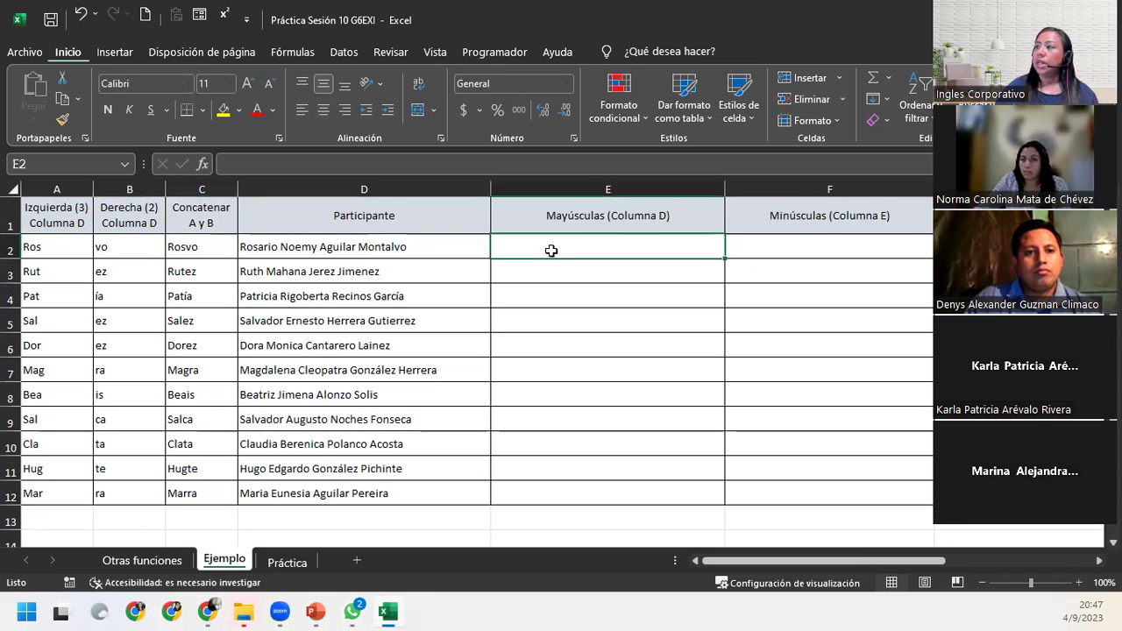
{"action": "left_click", "coordinate": [471, 251]}
{"action": "left_click", "coordinate": [540, 247]}
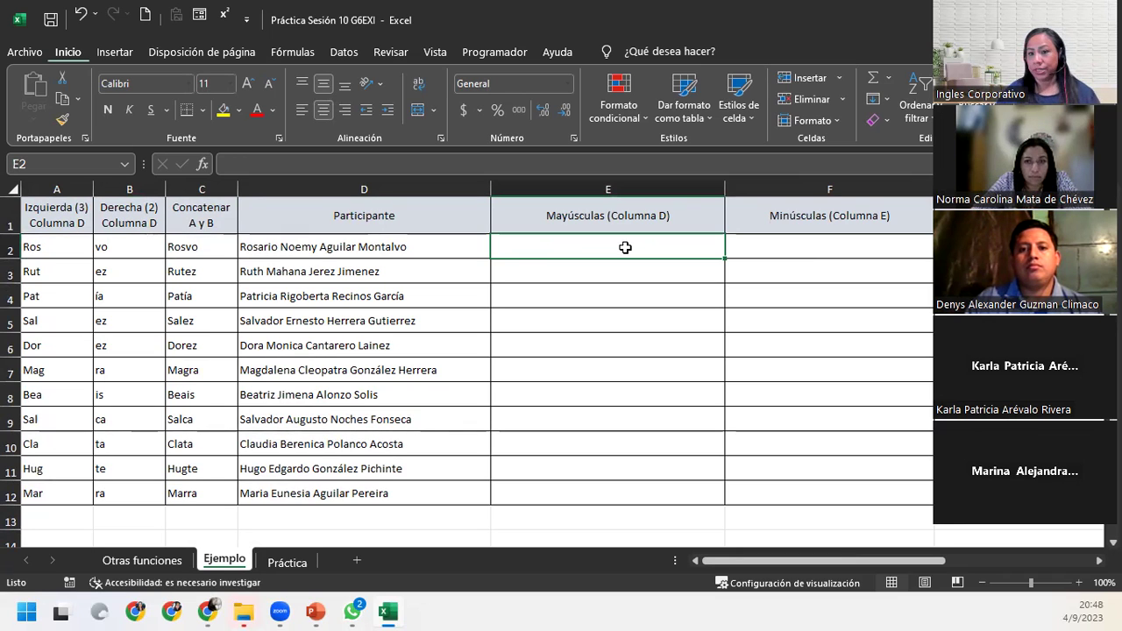
Step: Enter =MAYUSC(D2) in E2 and fill it down to E12
{"action": "type", "text": "="}
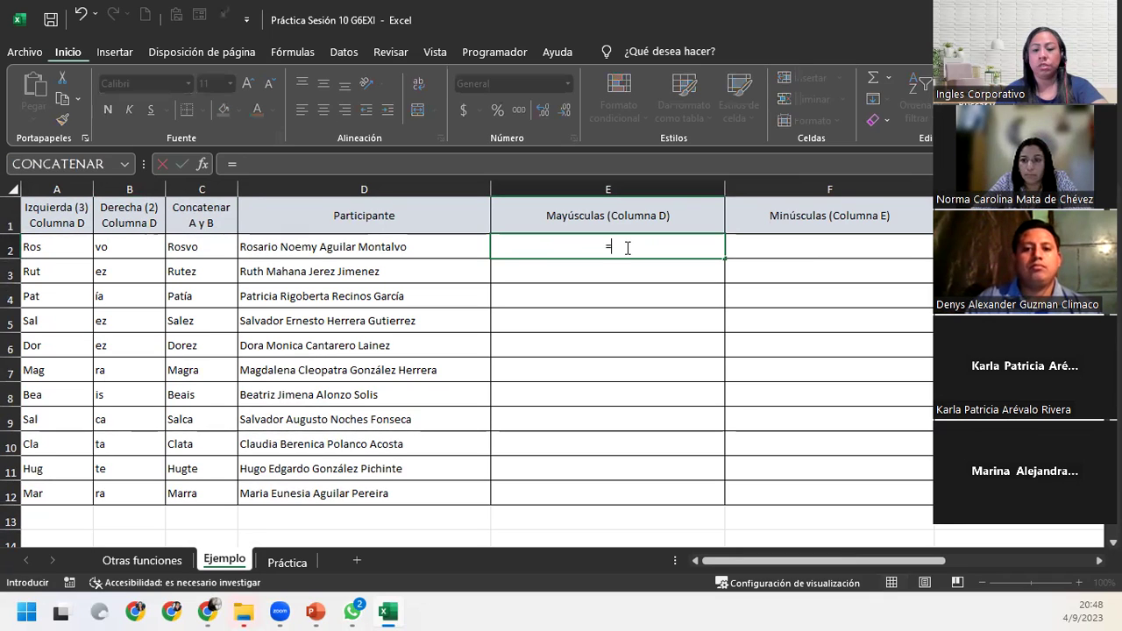
{"action": "type", "text": "mayu"}
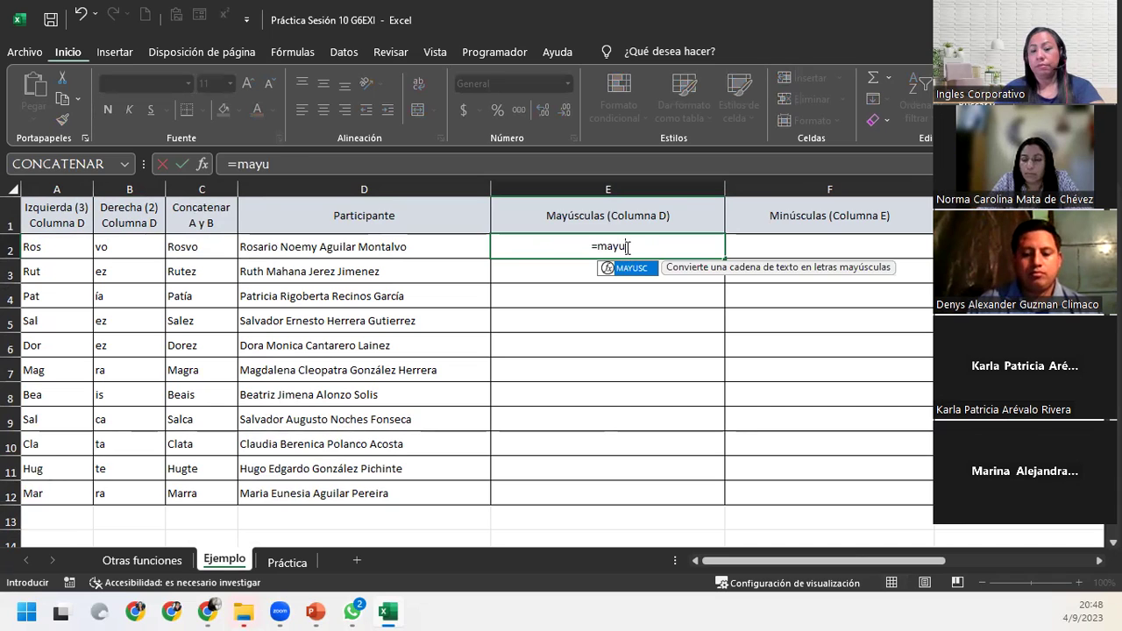
{"action": "key", "text": "Tab"}
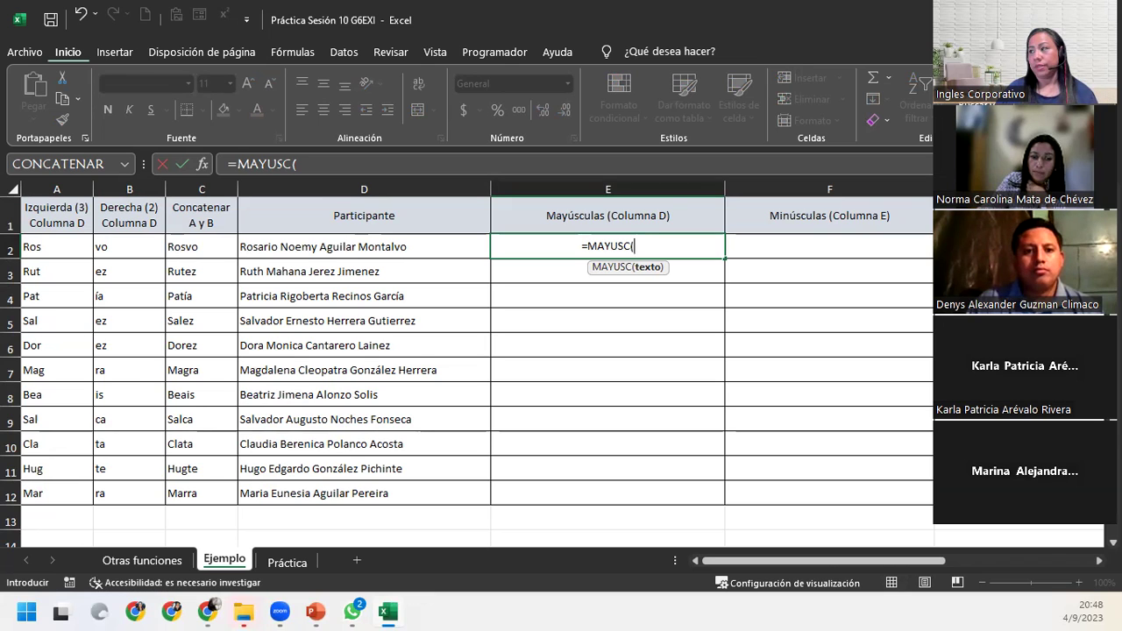
{"action": "left_click", "coordinate": [388, 237]}
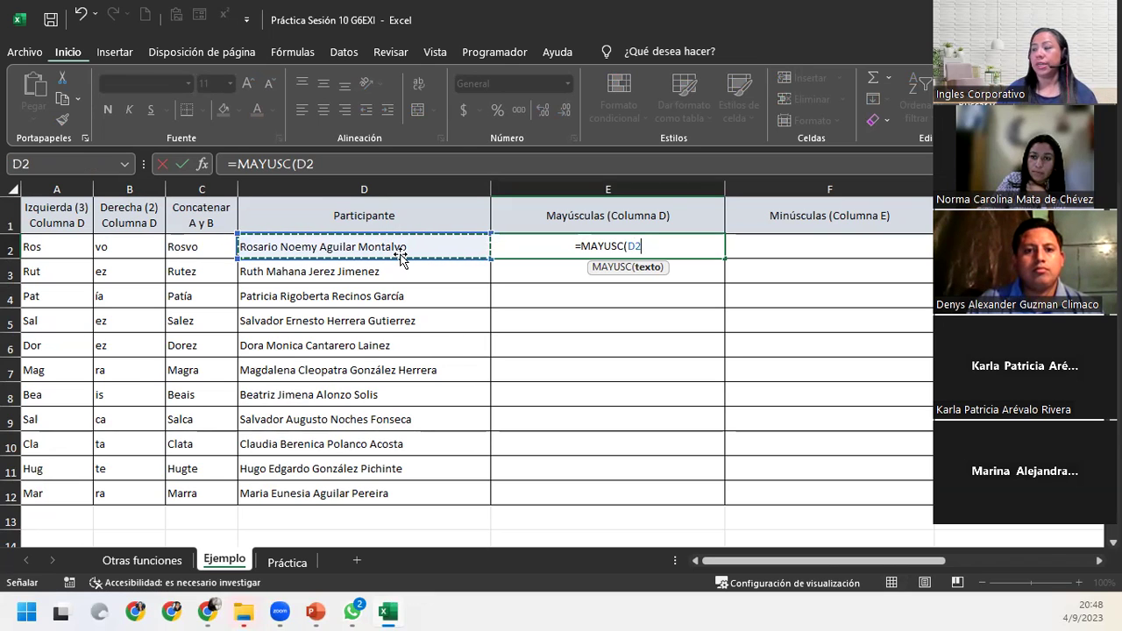
{"action": "type", "text": ")"}
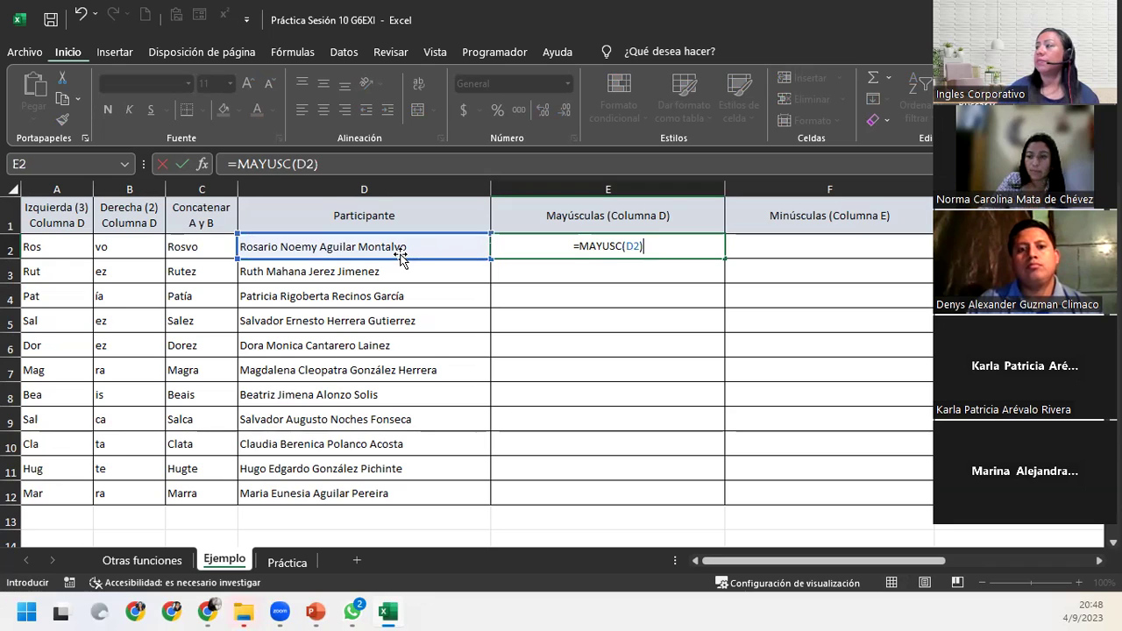
{"action": "key", "text": "Return"}
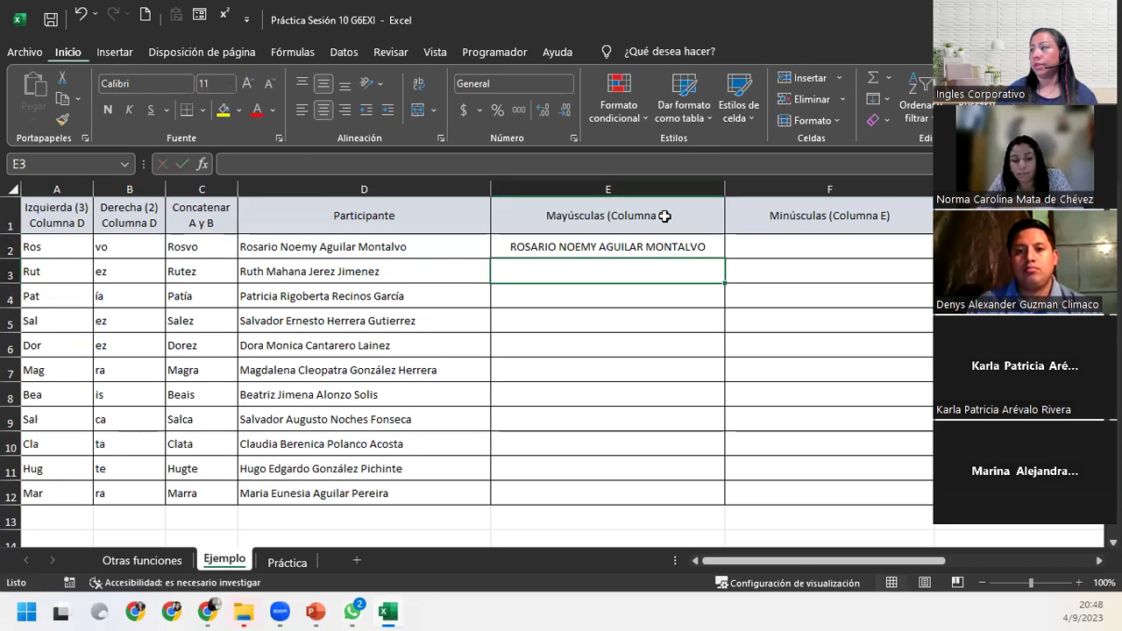
{"action": "left_click", "coordinate": [666, 250]}
{"action": "left_click", "coordinate": [727, 267]}
{"action": "left_click", "coordinate": [718, 252]}
{"action": "double_click", "coordinate": [724, 258]}
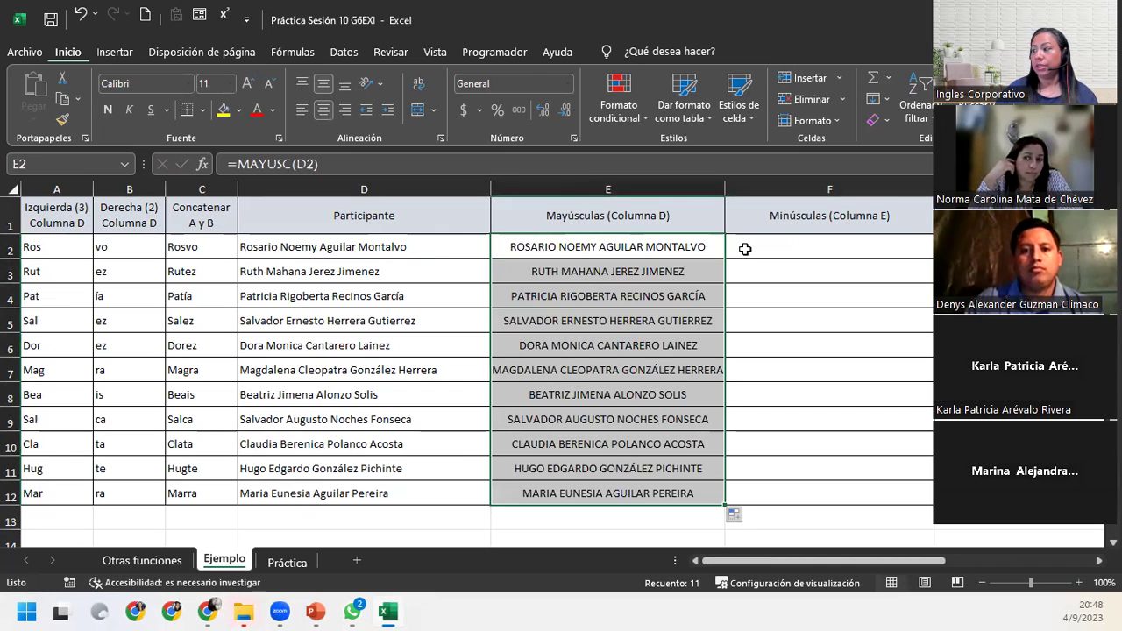
{"action": "left_click", "coordinate": [745, 249]}
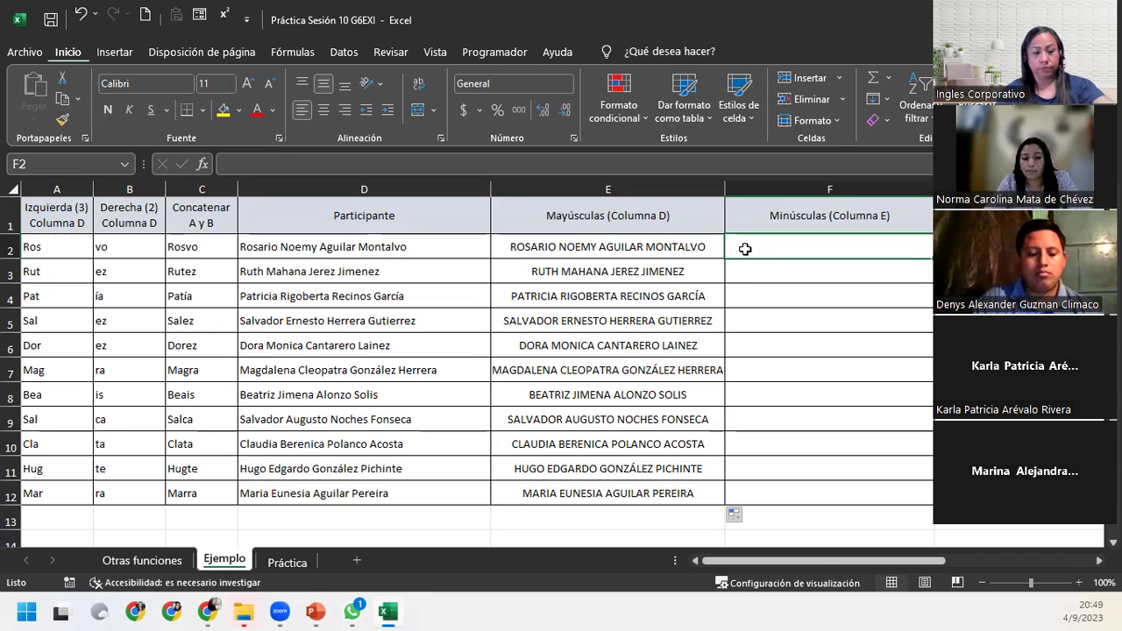
Step: Enter =MINUSC(E2) in F2 and fill it down to F12
{"action": "type", "text": "=m"}
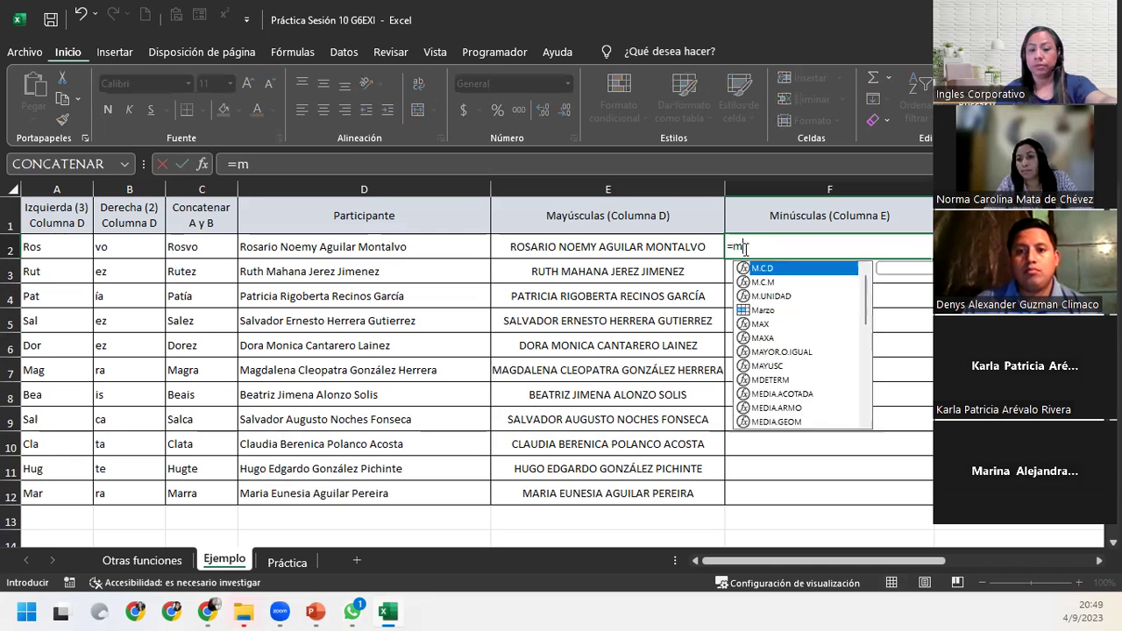
{"action": "type", "text": "in"}
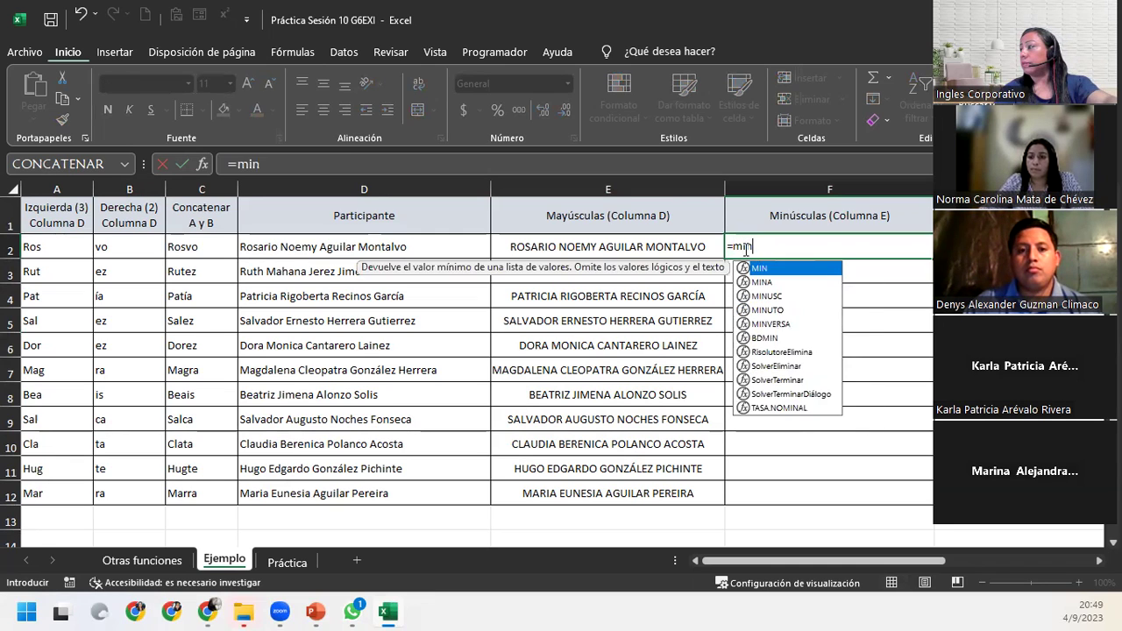
{"action": "type", "text": "y"}
{"action": "key", "text": "BackSpace"}
{"action": "type", "text": "u"}
{"action": "key", "text": "Tab"}
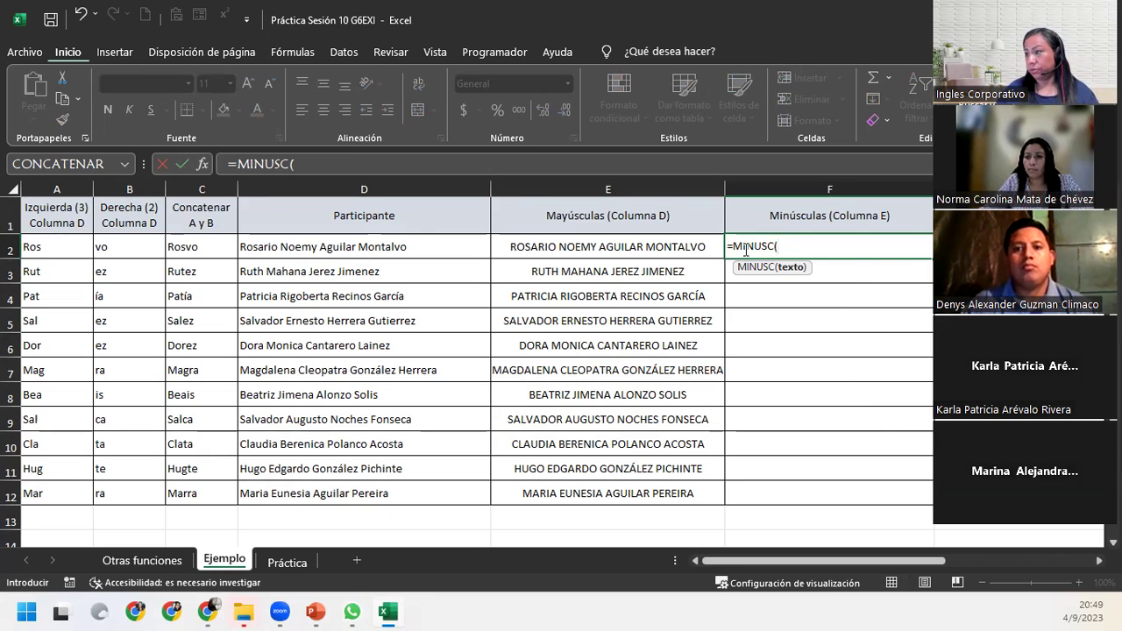
{"action": "left_click", "coordinate": [580, 248]}
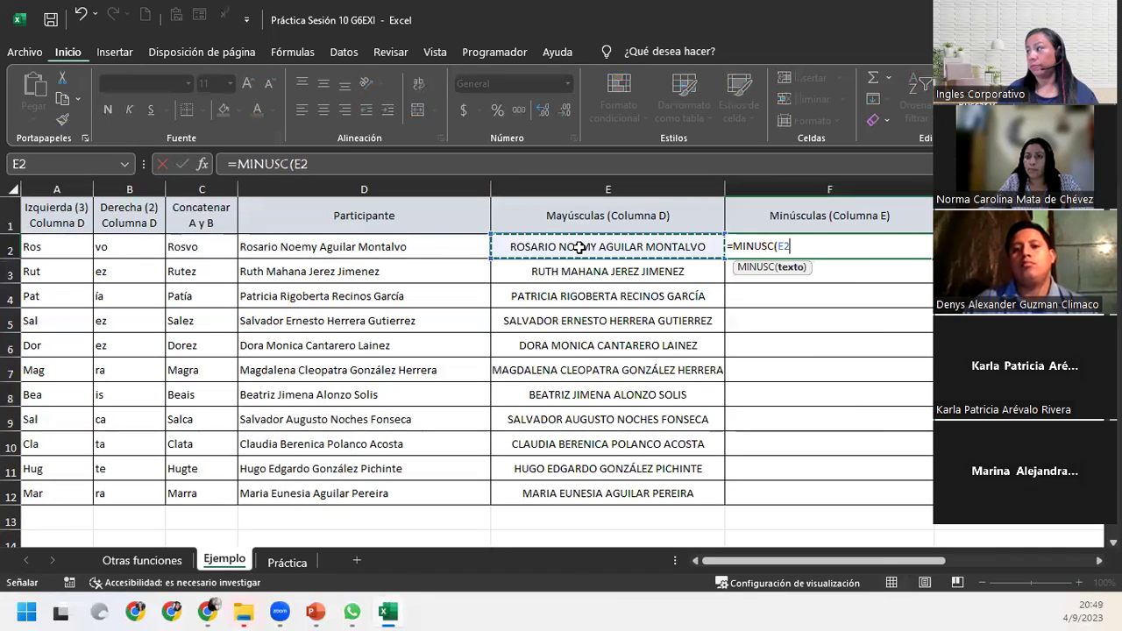
{"action": "type", "text": ")"}
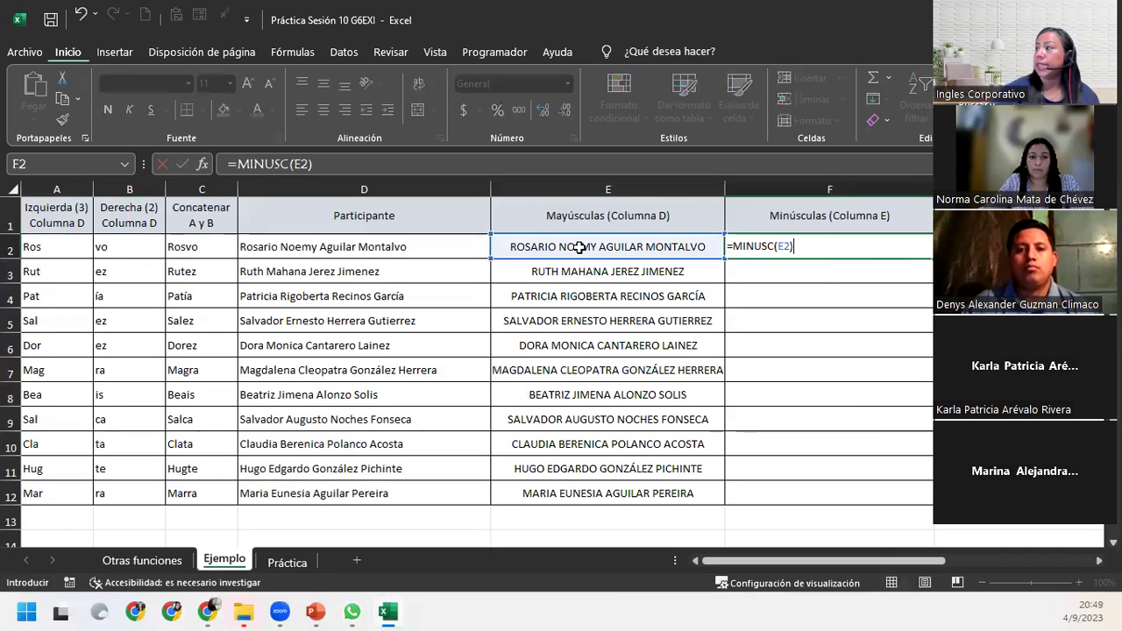
{"action": "key", "text": "Return"}
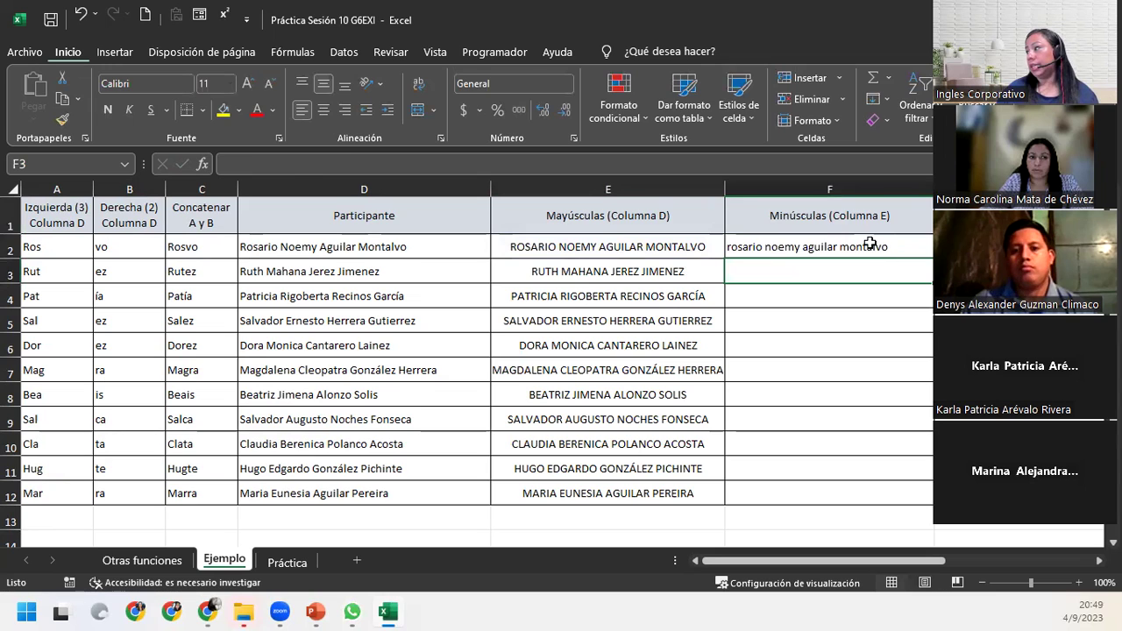
{"action": "left_click", "coordinate": [877, 246]}
{"action": "double_click", "coordinate": [932, 258]}
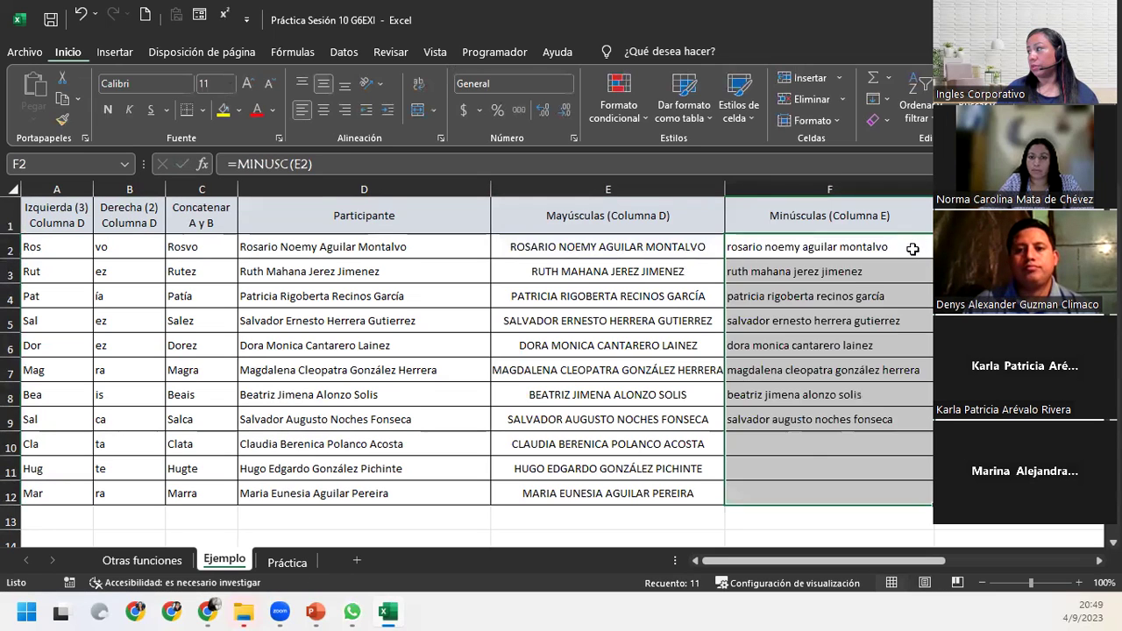
{"action": "double_click", "coordinate": [909, 247]}
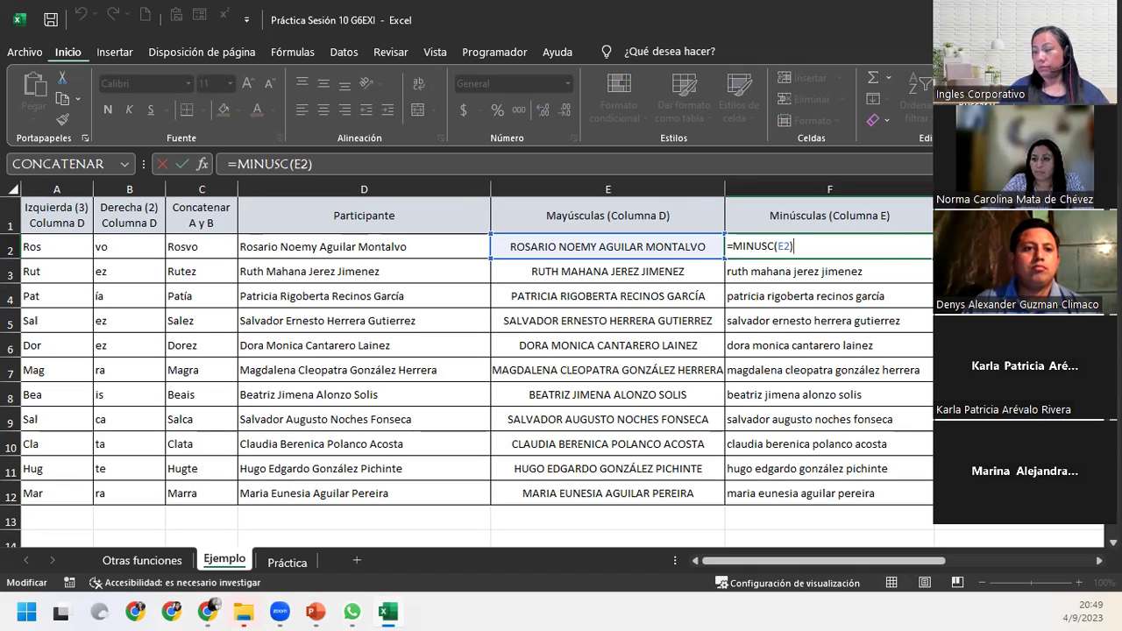
{"action": "key", "text": "Return"}
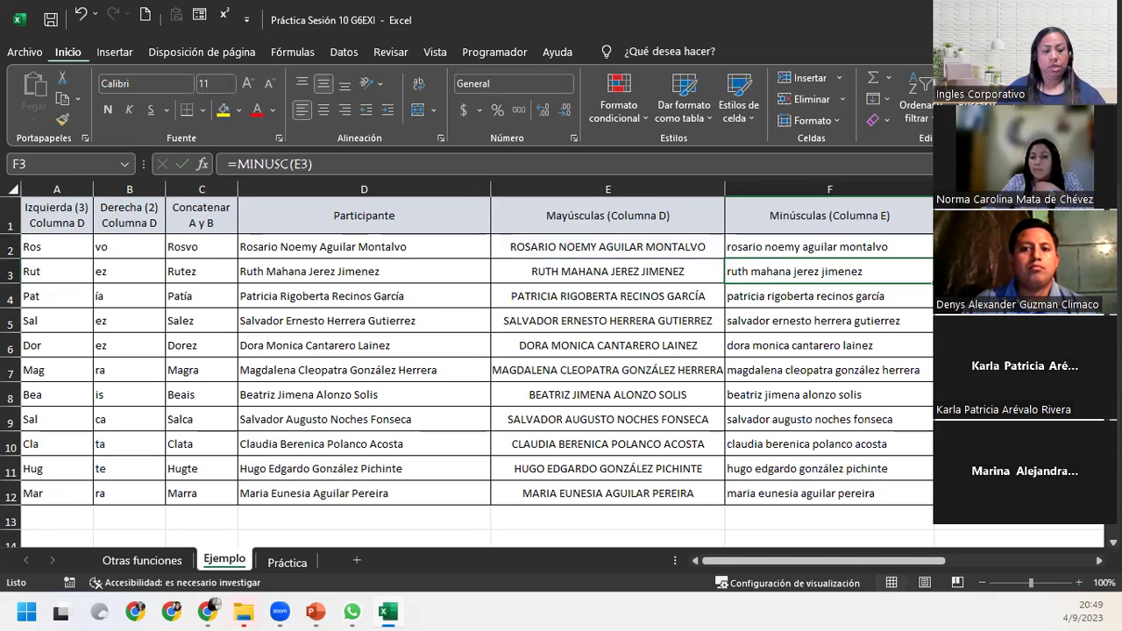
{"action": "left_click", "coordinate": [973, 247]}
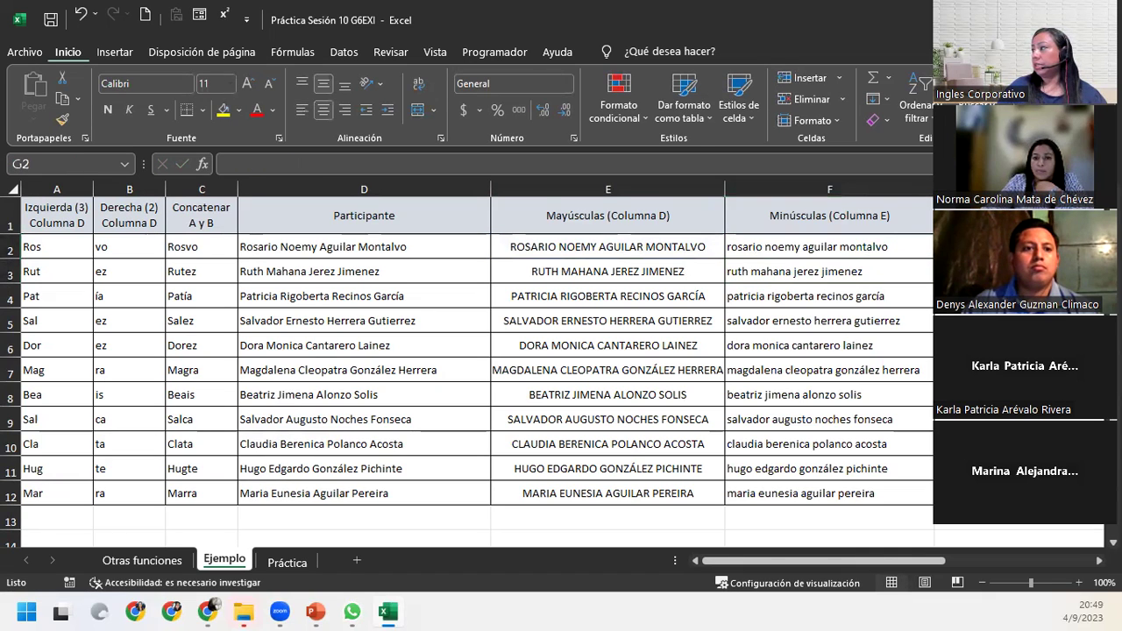
{"action": "scroll", "coordinate": [564, 372], "scroll_direction": "right", "scroll_amount": 1}
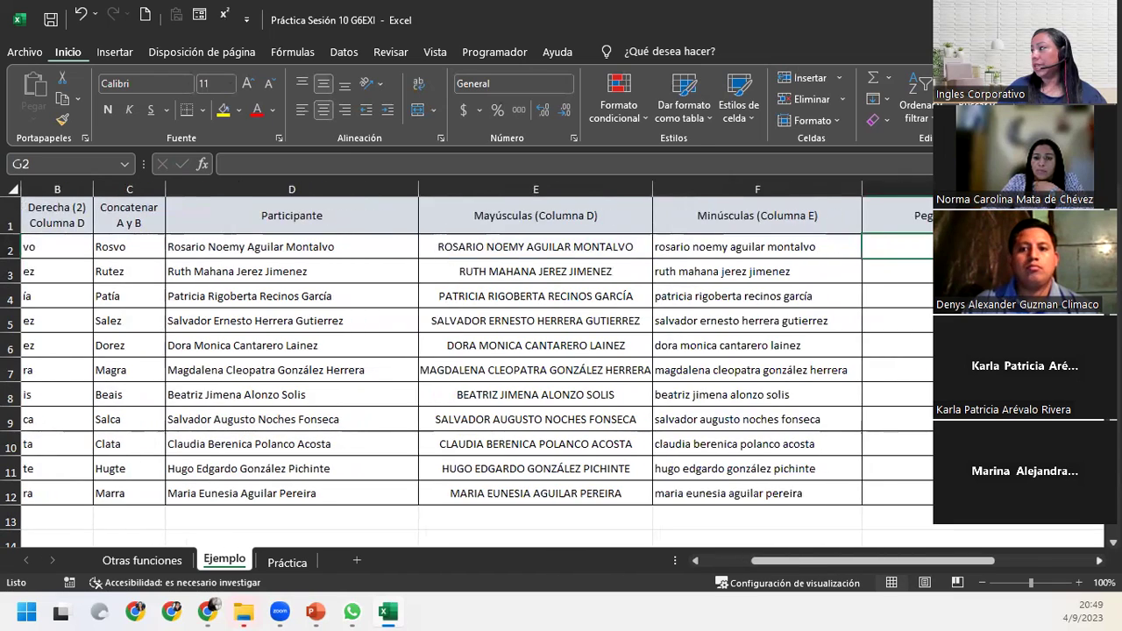
{"action": "scroll", "coordinate": [564, 373], "scroll_direction": "right", "scroll_amount": 1}
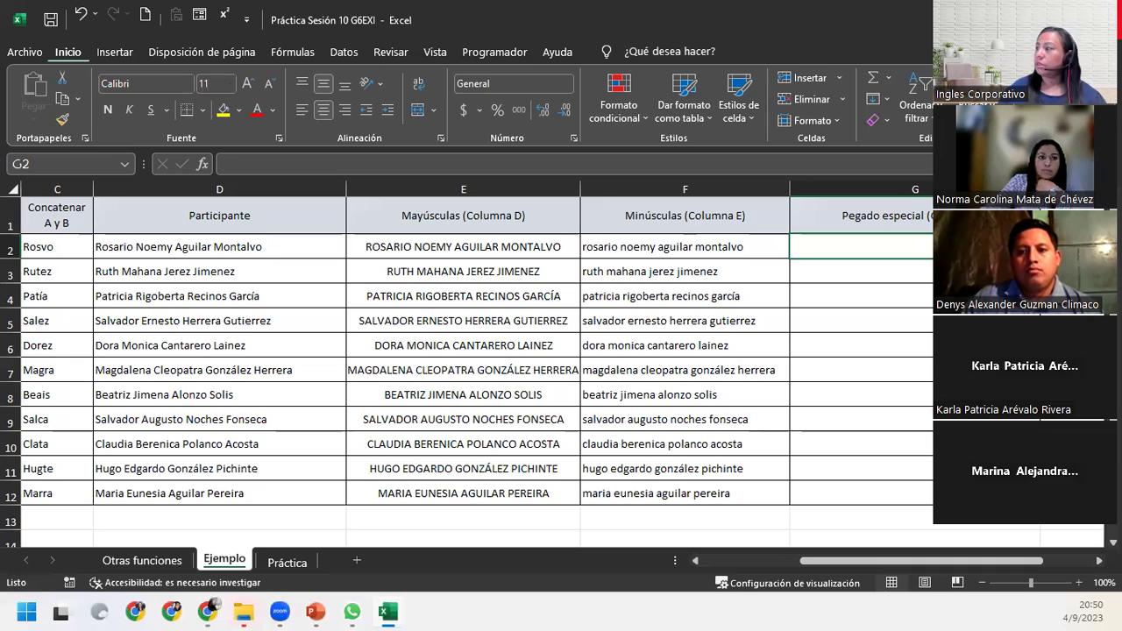
{"action": "left_click_drag", "start_coordinate": [606, 248], "coordinate": [649, 491]}
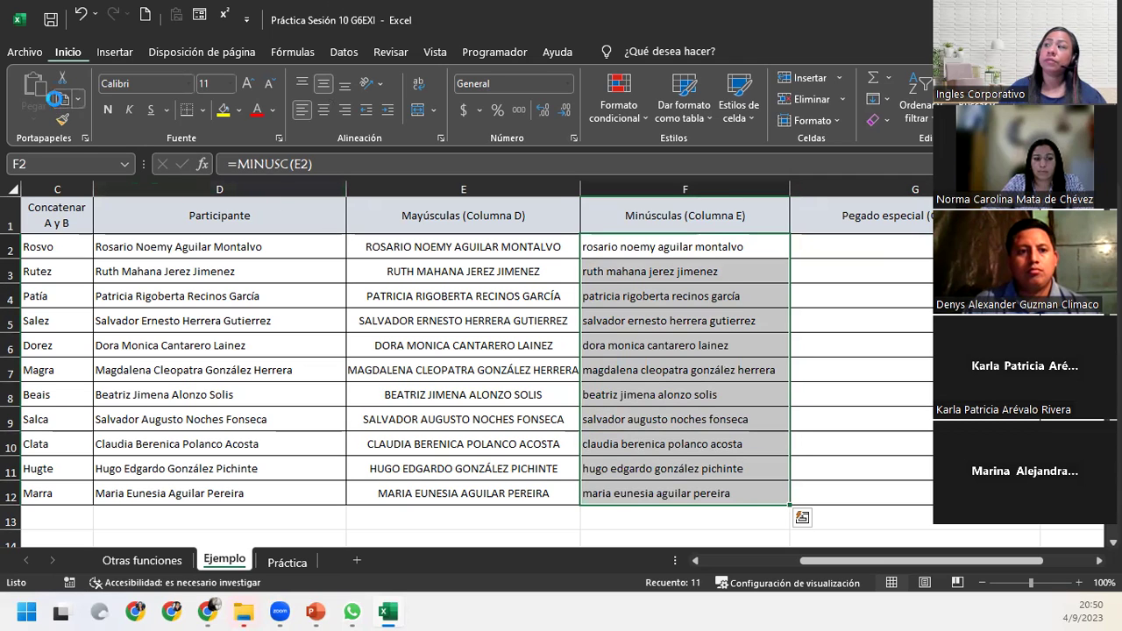
{"action": "left_click", "coordinate": [62, 98]}
{"action": "left_click", "coordinate": [873, 236]}
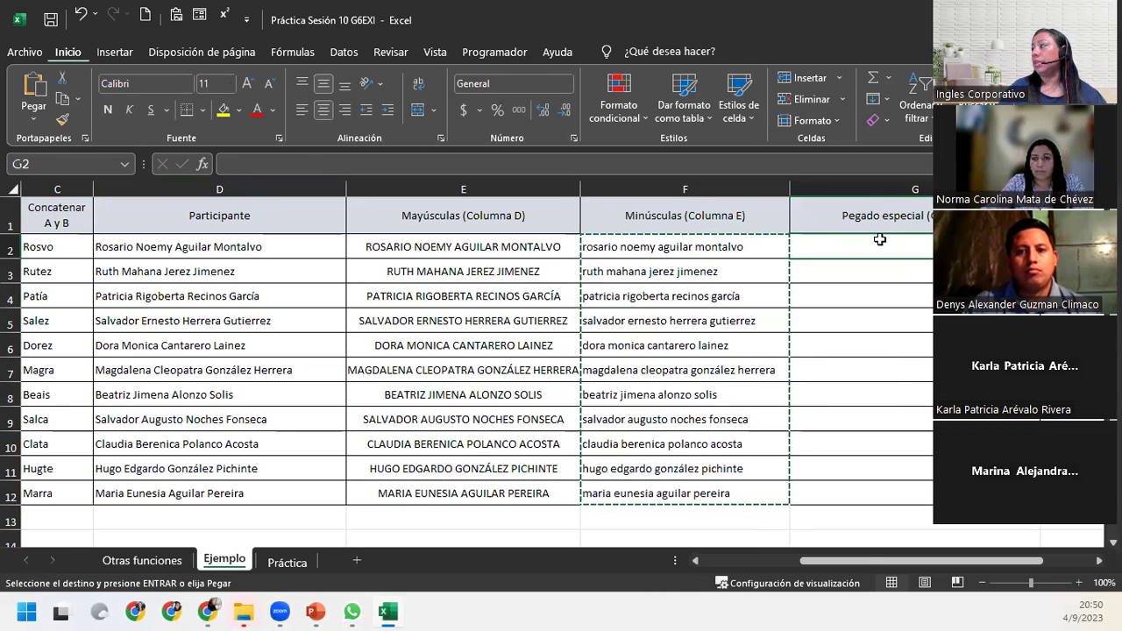
{"action": "left_click", "coordinate": [37, 128]}
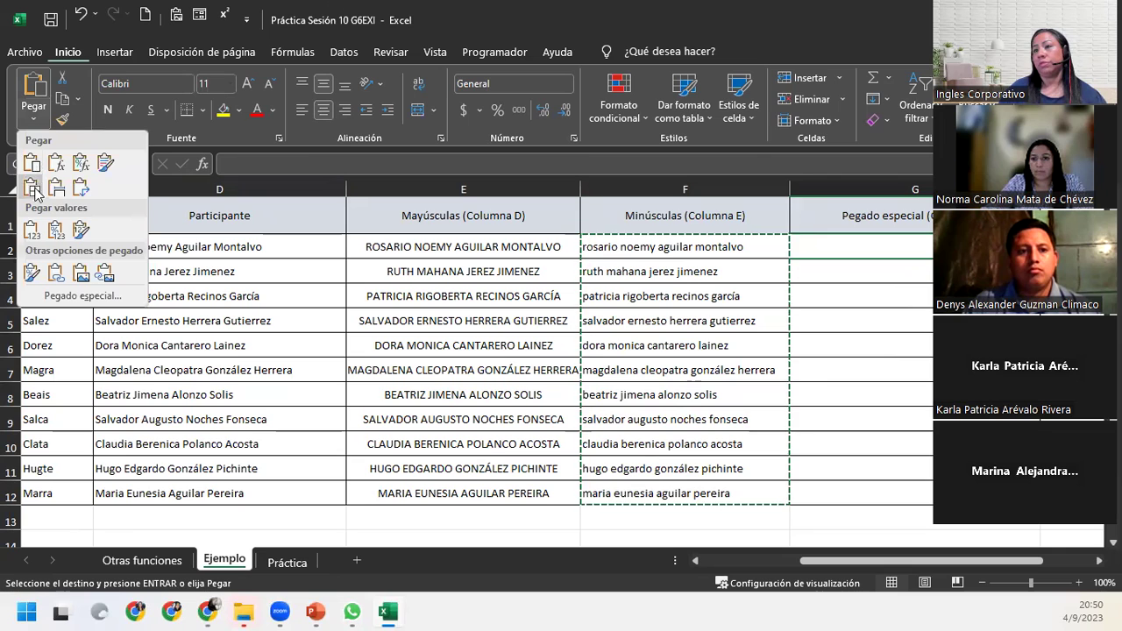
{"action": "left_click", "coordinate": [31, 229]}
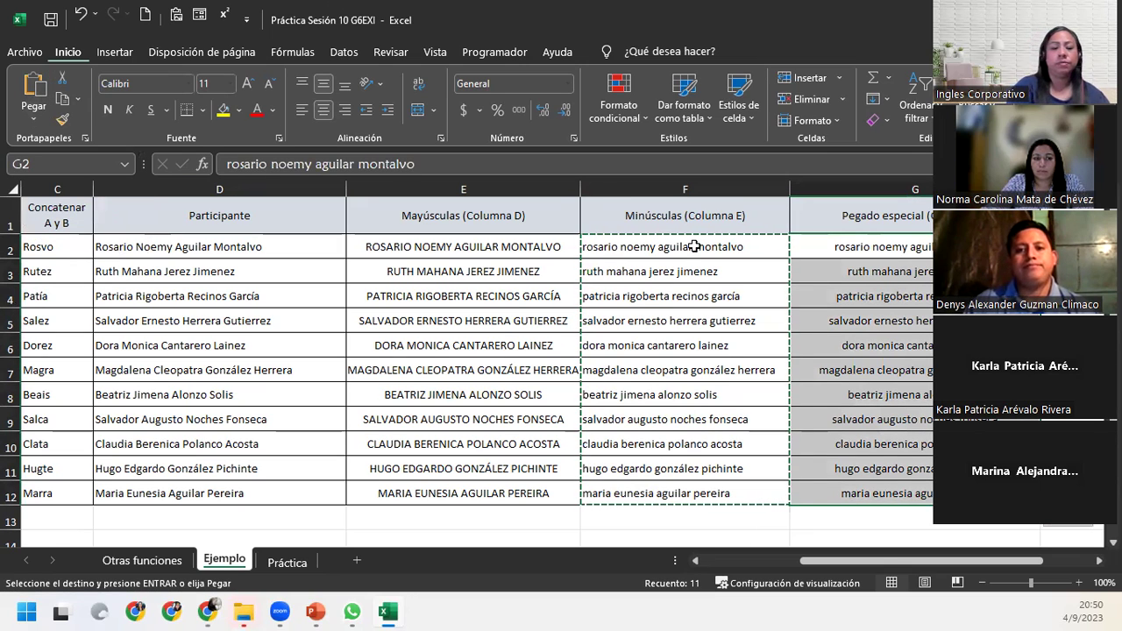
{"action": "key", "text": "ctrl+z"}
{"action": "key", "text": "Escape"}
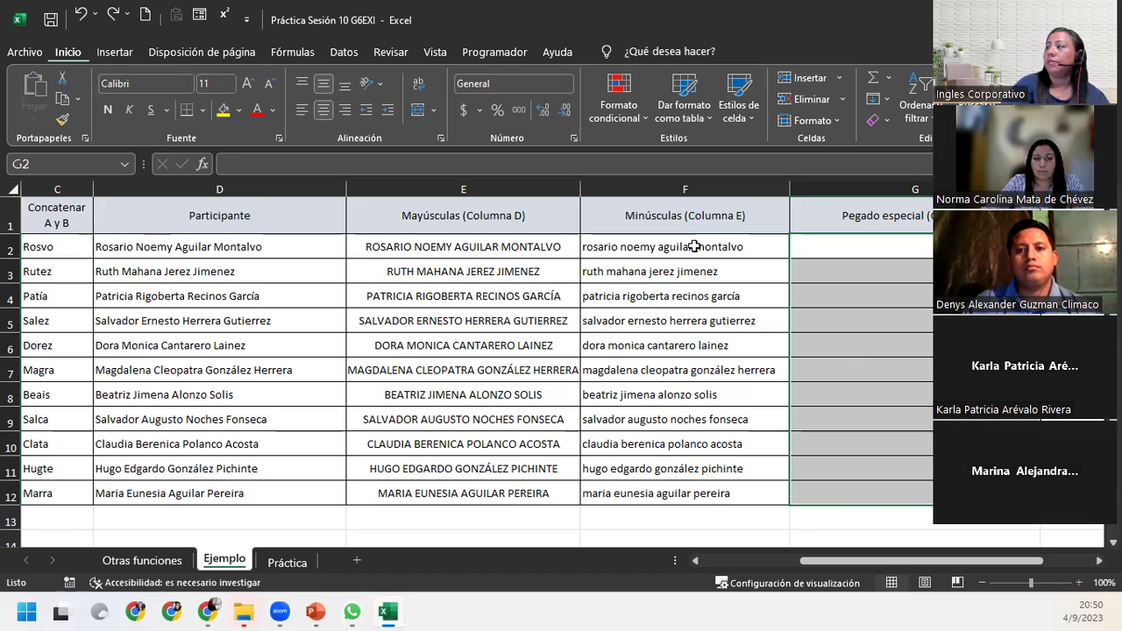
Step: Copy the uppercase names in E2:E12 and paste them into G2 as values only
{"action": "left_click_drag", "start_coordinate": [489, 250], "coordinate": [521, 491]}
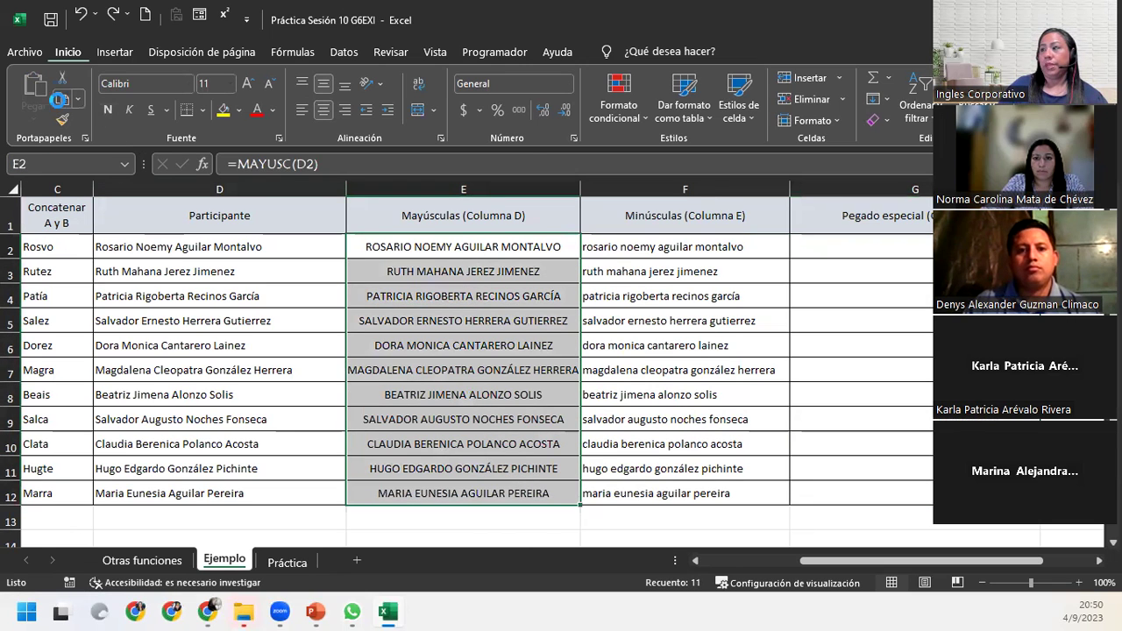
{"action": "left_click", "coordinate": [62, 97]}
{"action": "left_click", "coordinate": [832, 248]}
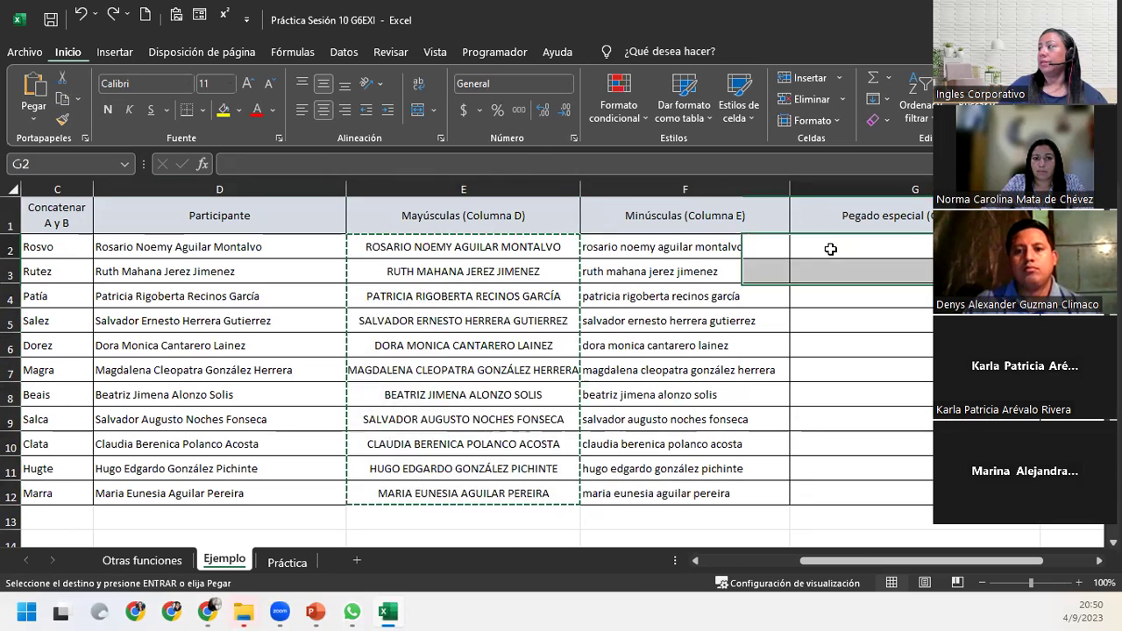
{"action": "left_click", "coordinate": [35, 119]}
{"action": "left_click", "coordinate": [30, 226]}
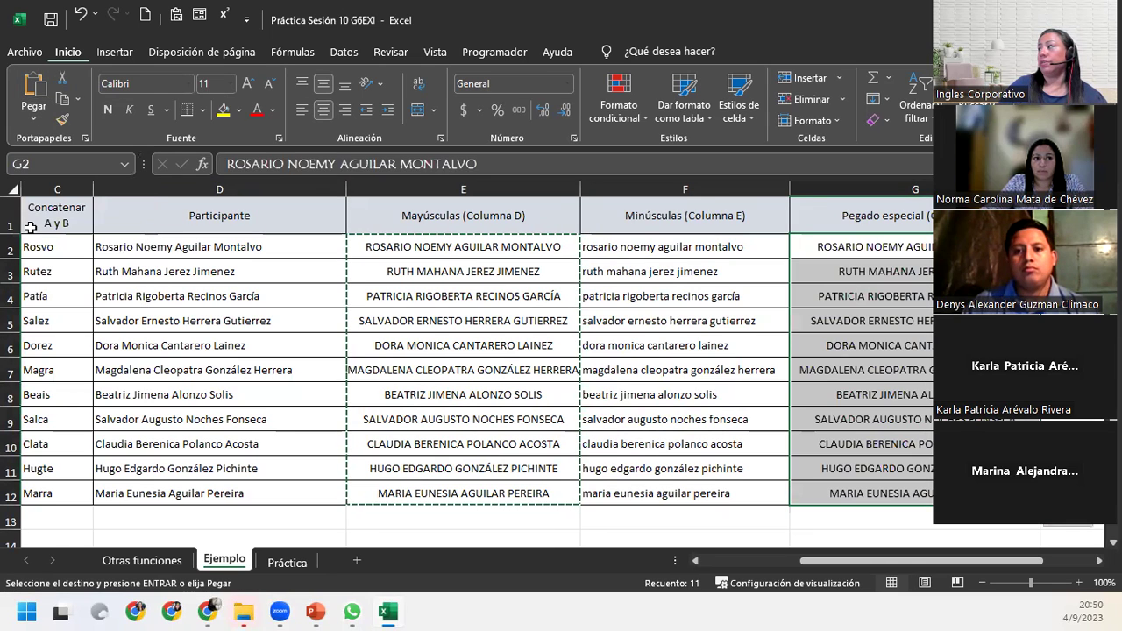
{"action": "left_click", "coordinate": [880, 244]}
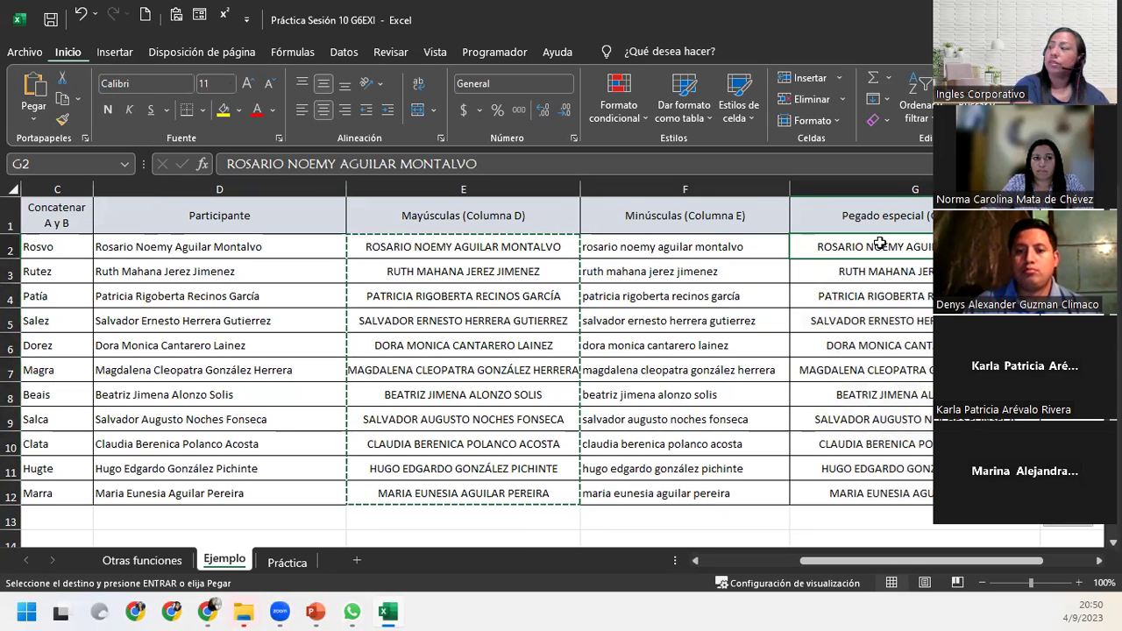
{"action": "key", "text": "Escape"}
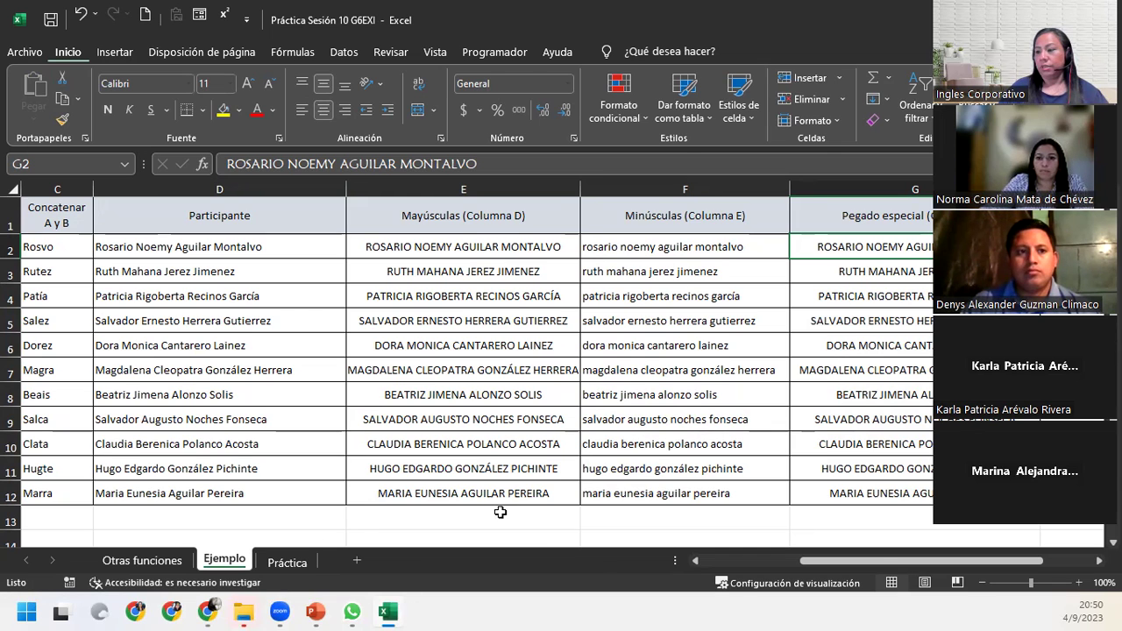
Step: Open the Práctica sheet, zoom out to 130% and select E4, the first Codigo 1 cell
{"action": "left_click", "coordinate": [298, 566]}
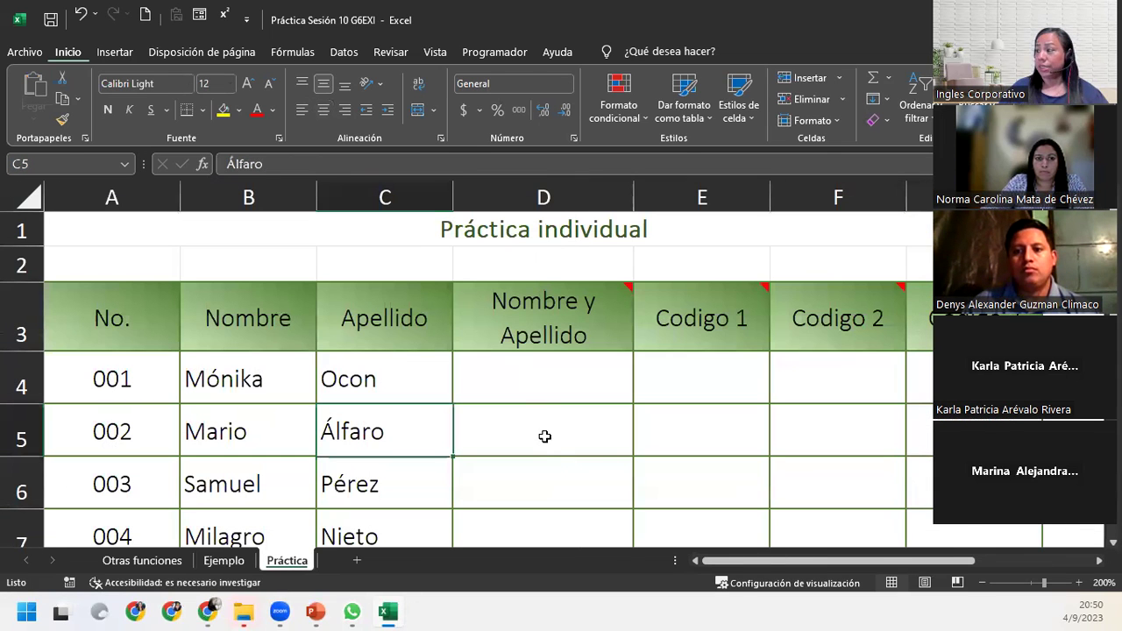
{"action": "left_click", "coordinate": [982, 583]}
{"action": "left_click", "coordinate": [982, 583]}
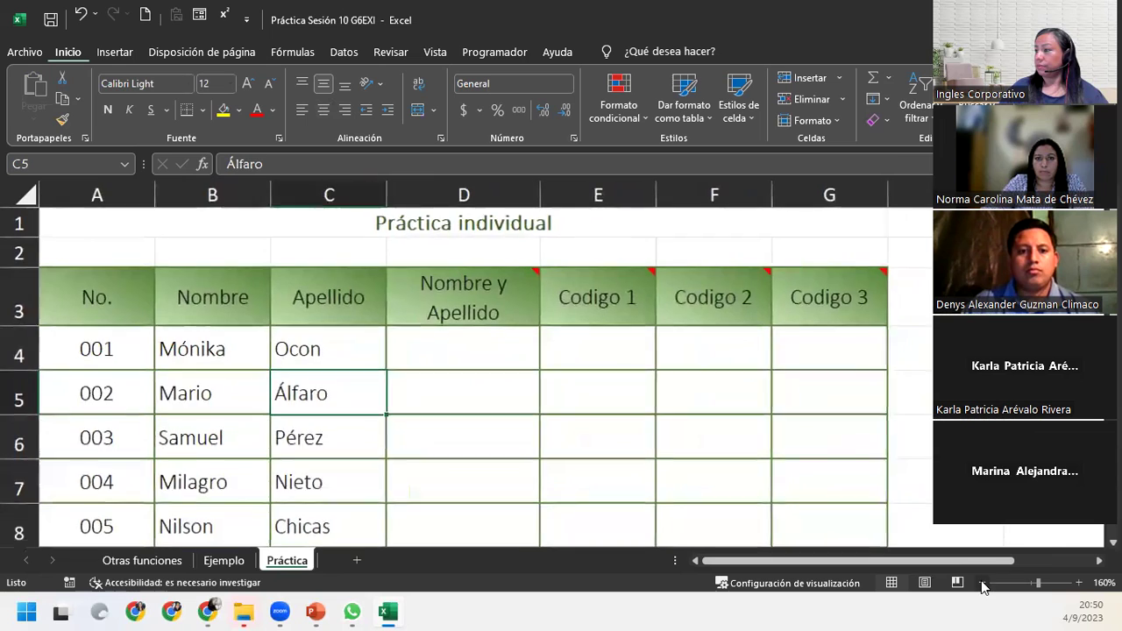
{"action": "left_click", "coordinate": [983, 583]}
{"action": "left_click", "coordinate": [982, 583]}
{"action": "left_click", "coordinate": [982, 583]}
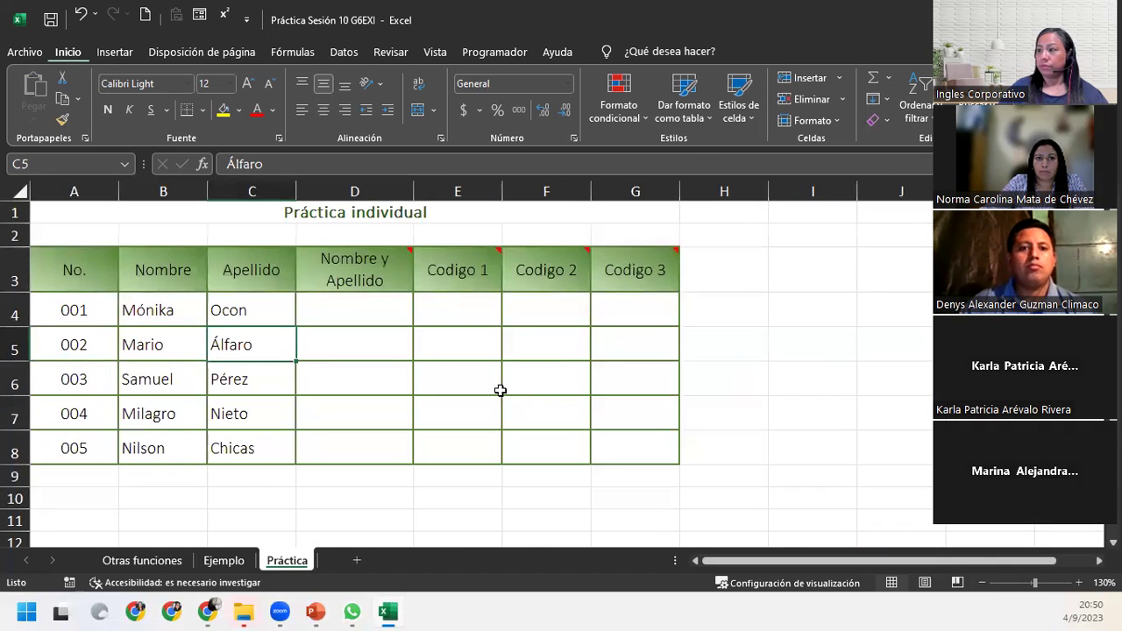
{"action": "left_click", "coordinate": [345, 298]}
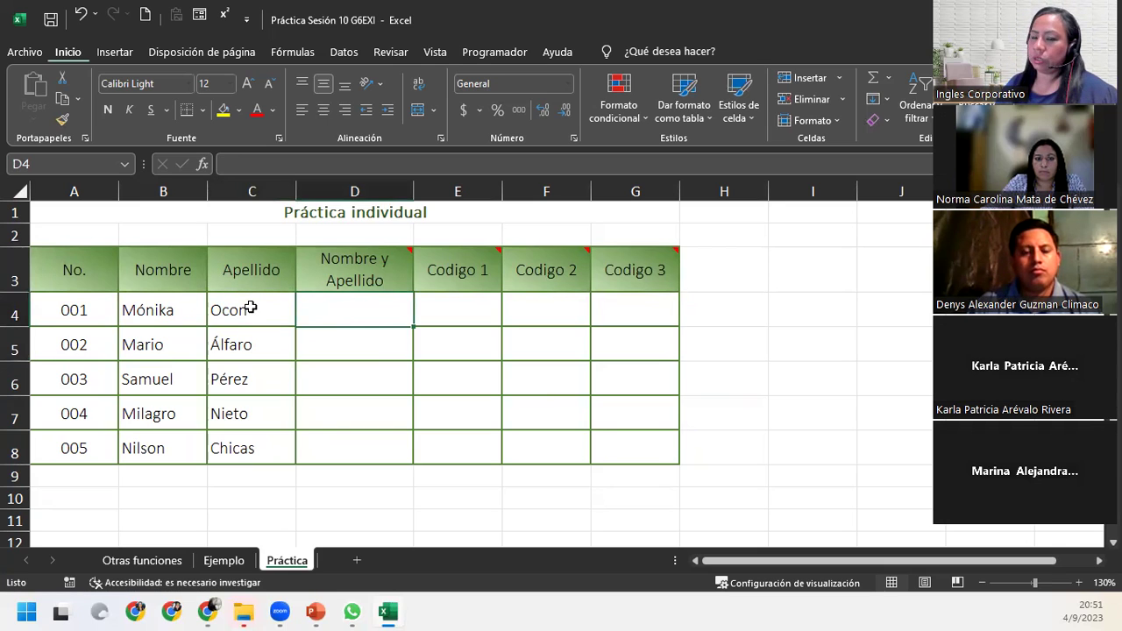
{"action": "left_click", "coordinate": [477, 304]}
{"action": "mouse_move", "coordinate": [477, 266]}
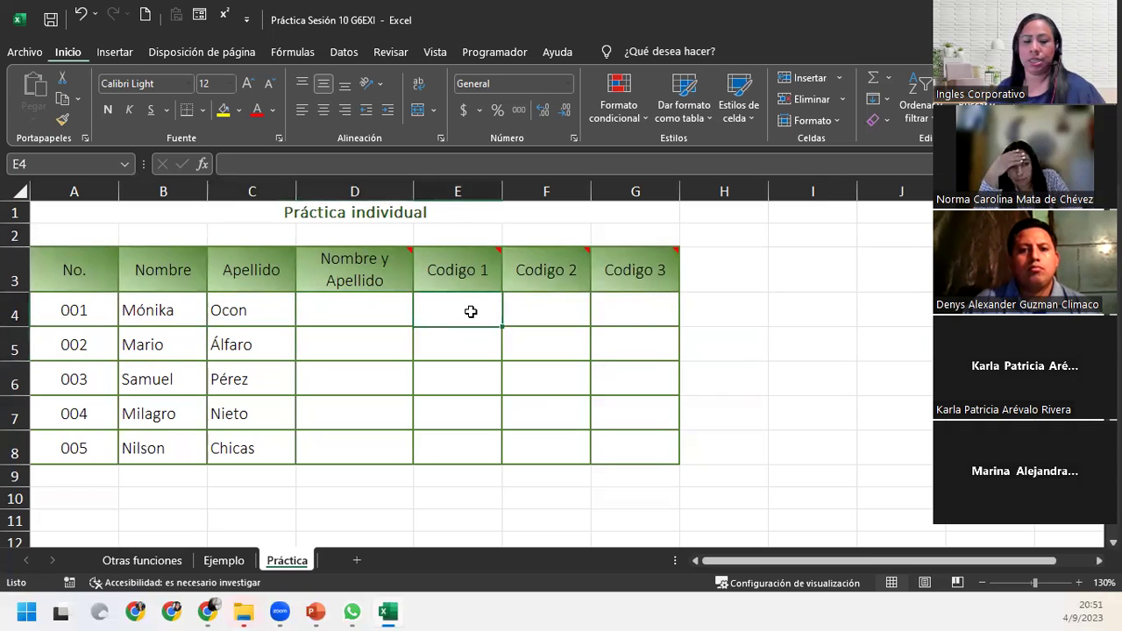
Step: Enter =IZQUIERDA(B4;2)&DERECHA(C4;3) in E4 for the first Codigo 1 value
{"action": "type", "text": "=iz"}
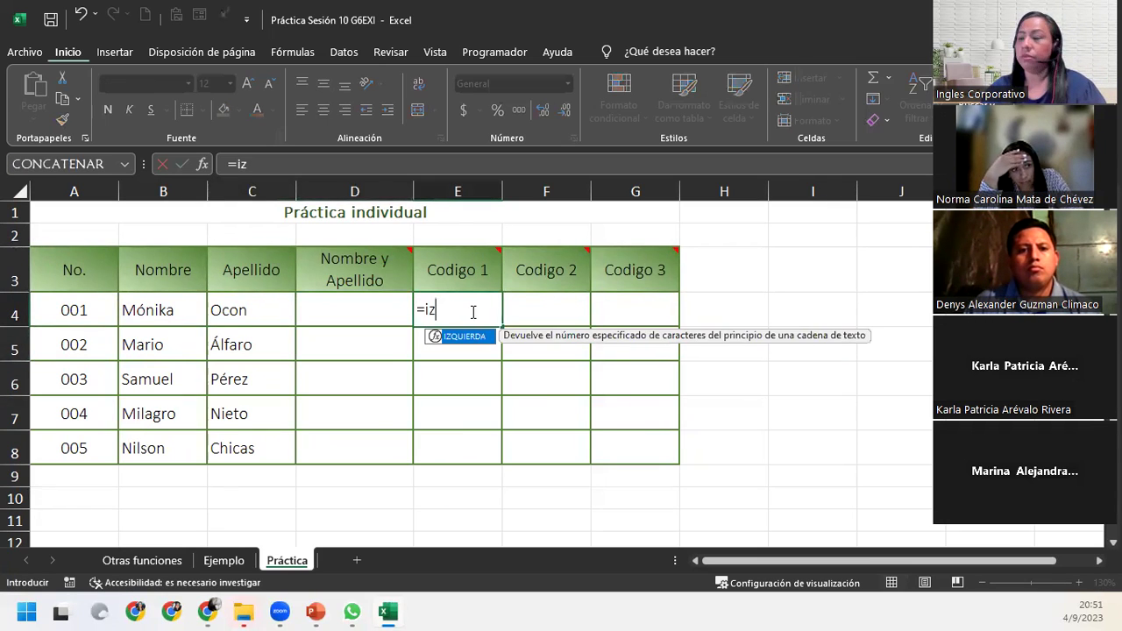
{"action": "type", "text": "("}
{"action": "key", "text": "BackSpace"}
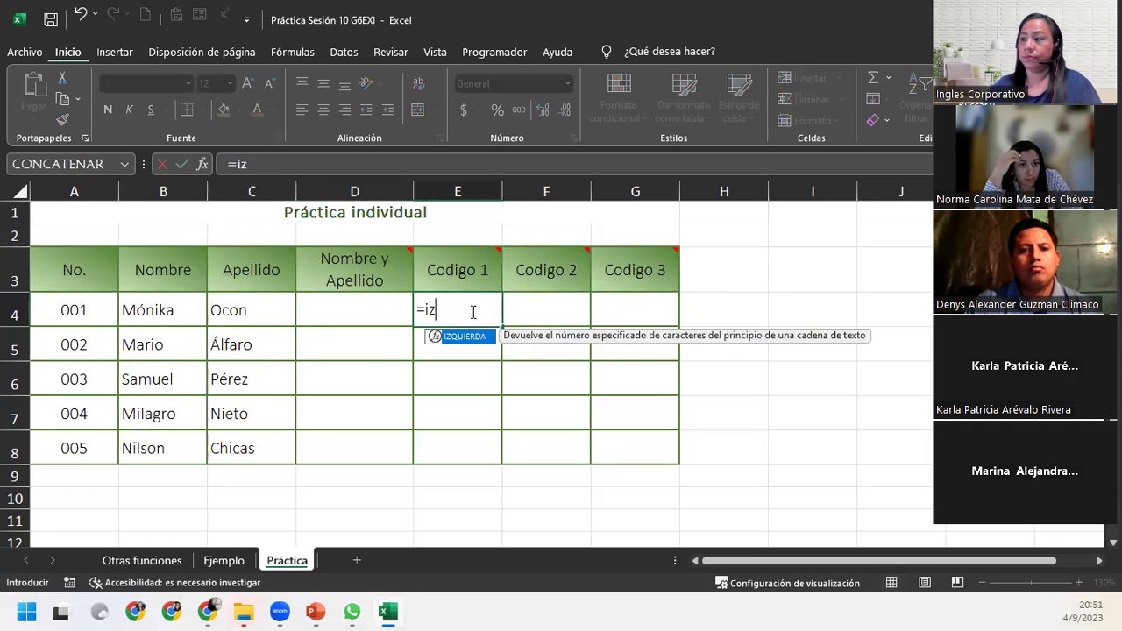
{"action": "key", "text": "Tab"}
{"action": "left_click", "coordinate": [176, 313]}
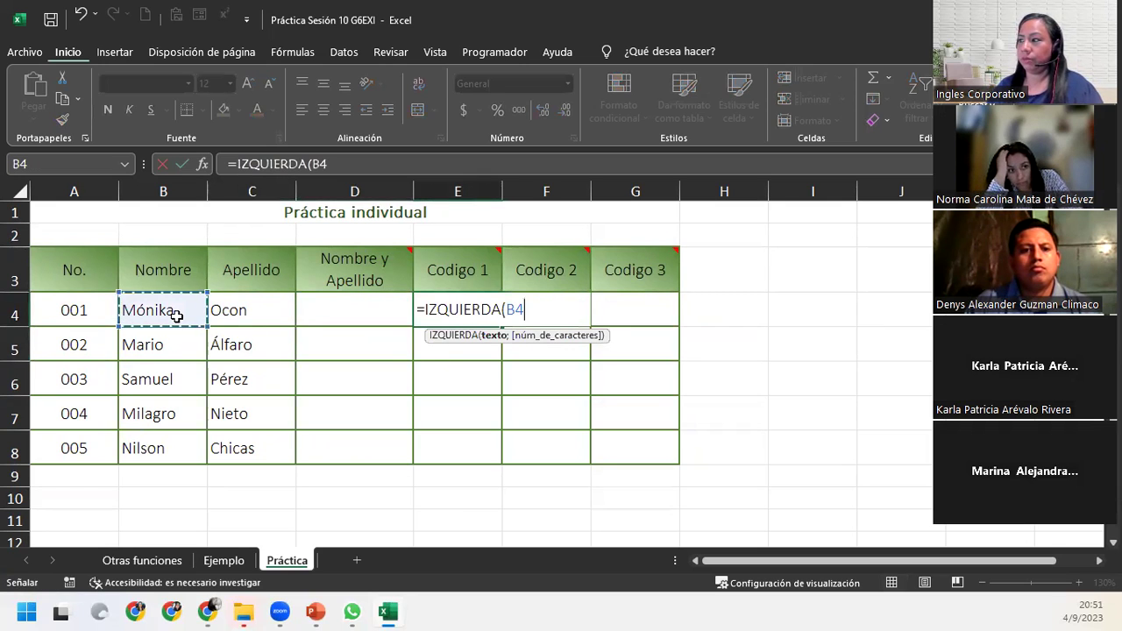
{"action": "type", "text": ";2"}
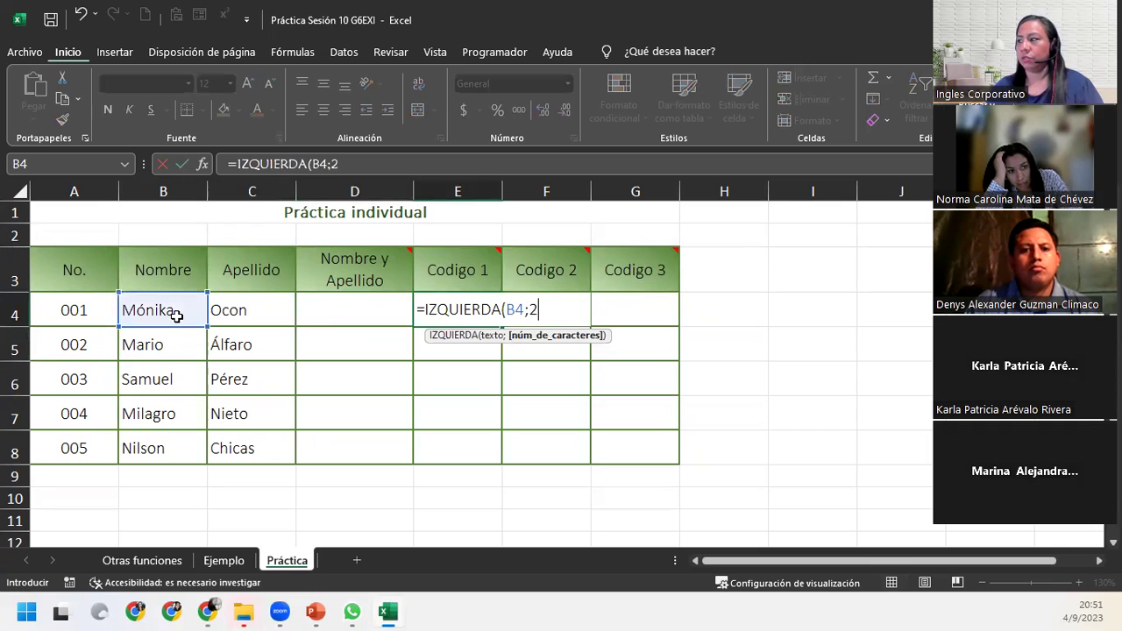
{"action": "type", "text": ")"}
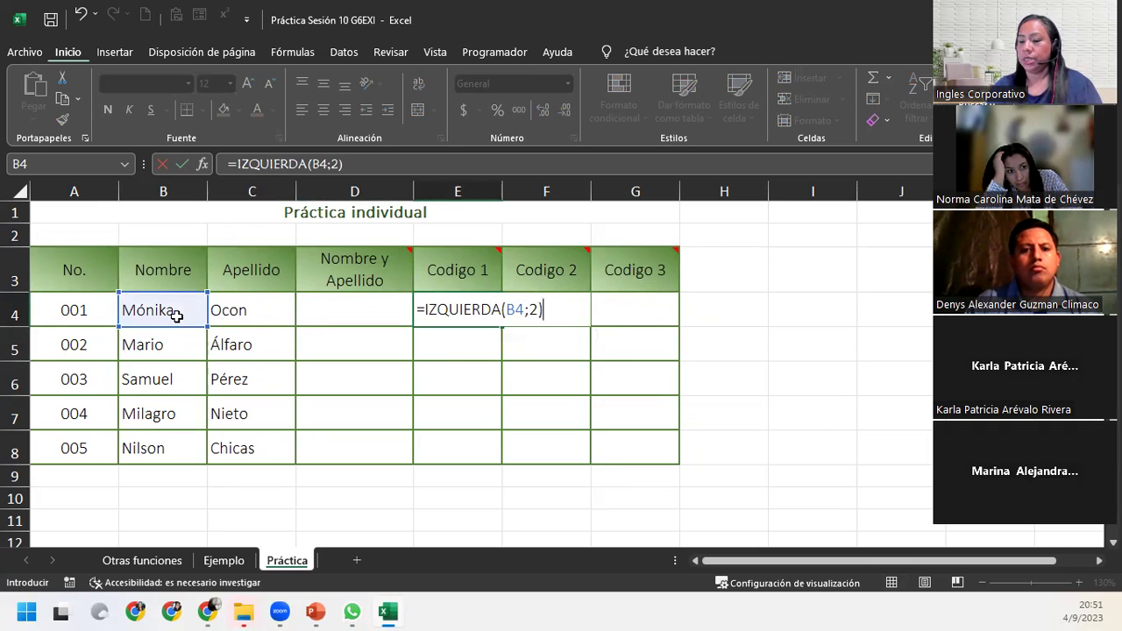
{"action": "type", "text": "&"}
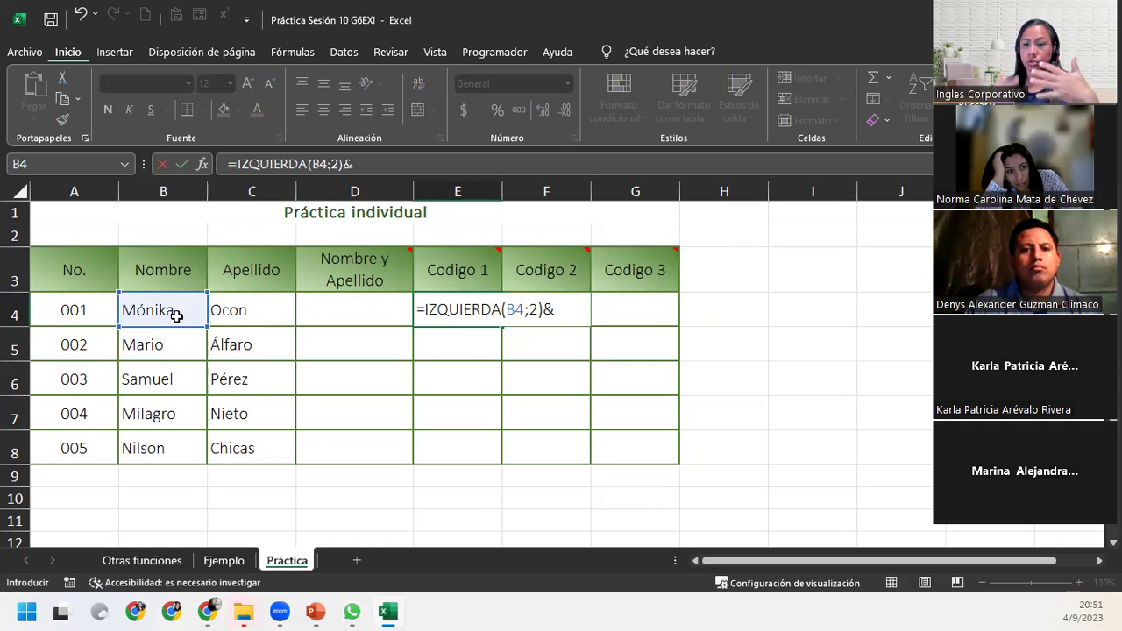
{"action": "type", "text": "d"}
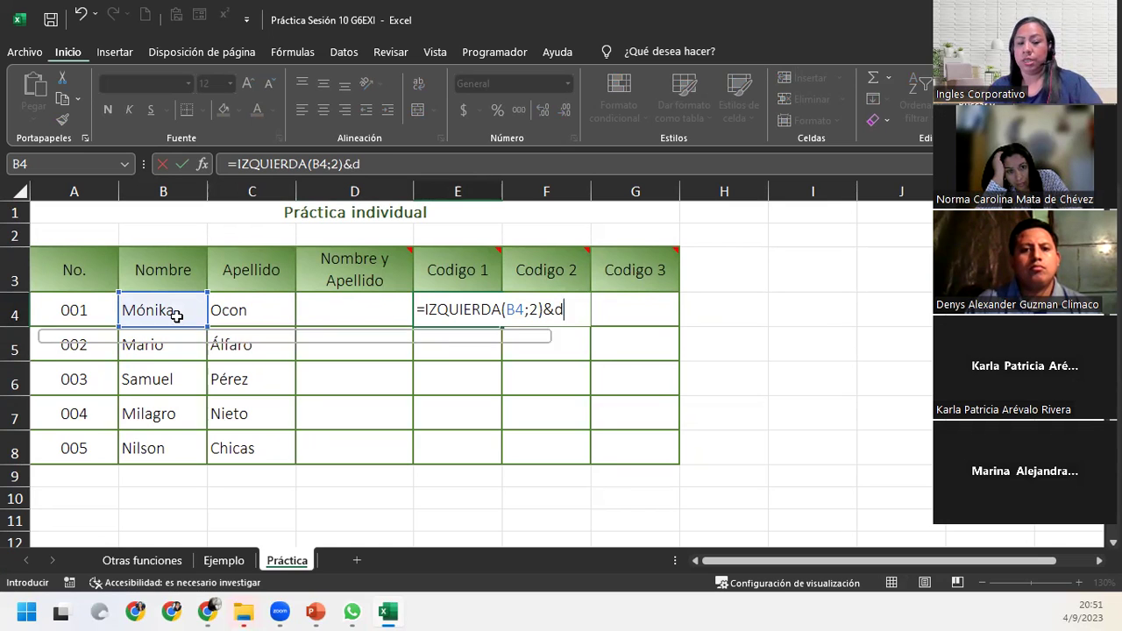
{"action": "type", "text": "ere"}
{"action": "key", "text": "Tab"}
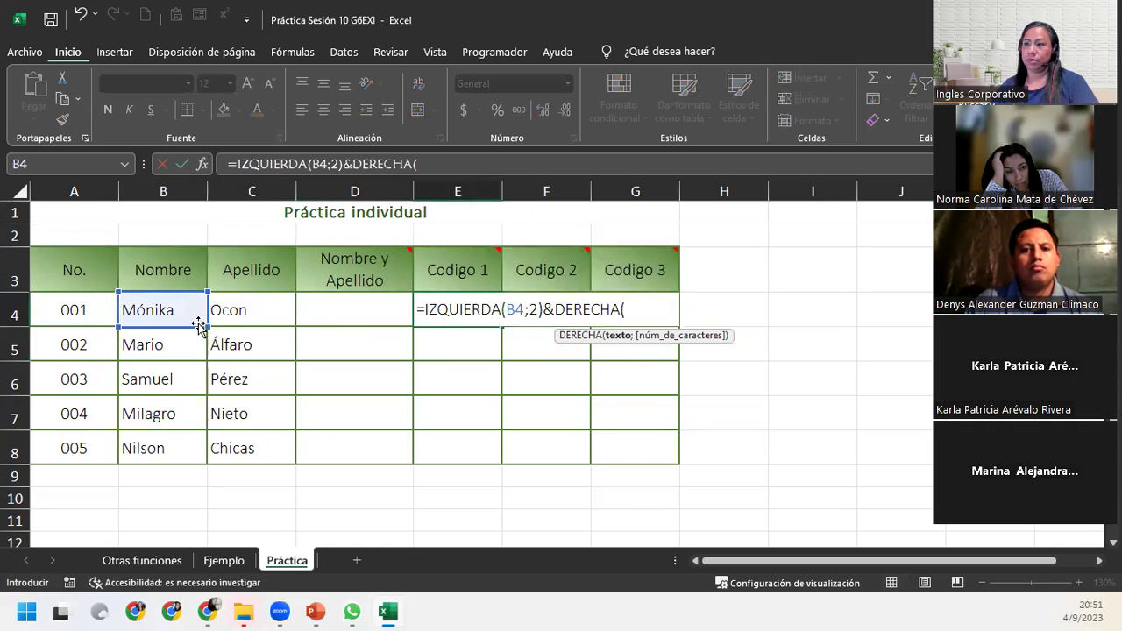
{"action": "left_click", "coordinate": [229, 313]}
{"action": "type", "text": ";3"}
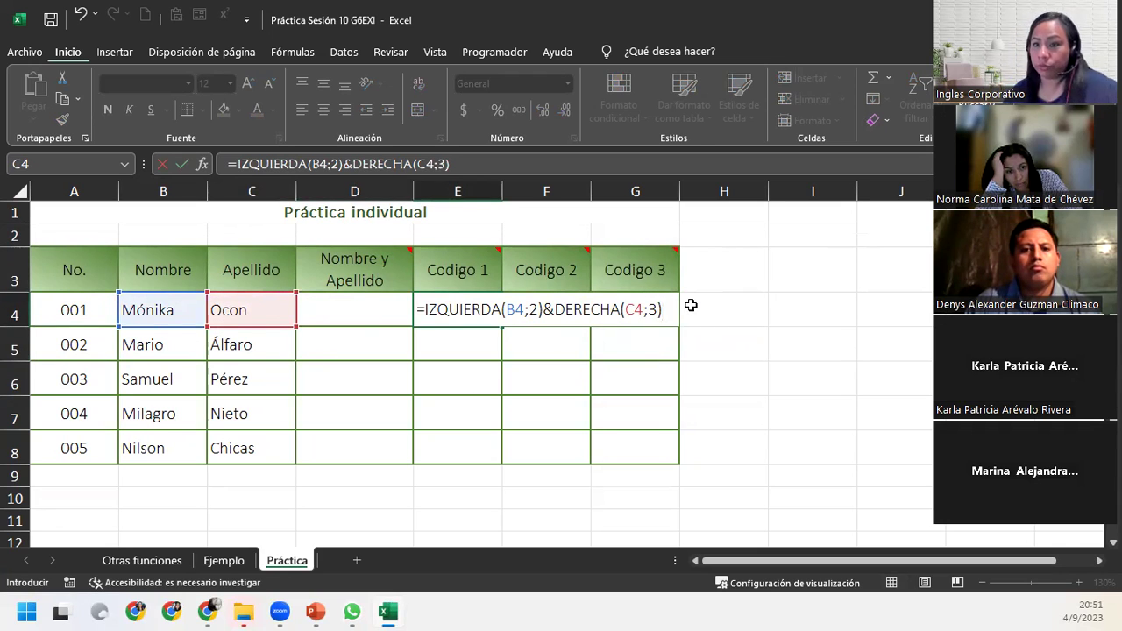
{"action": "mouse_move", "coordinate": [454, 273]}
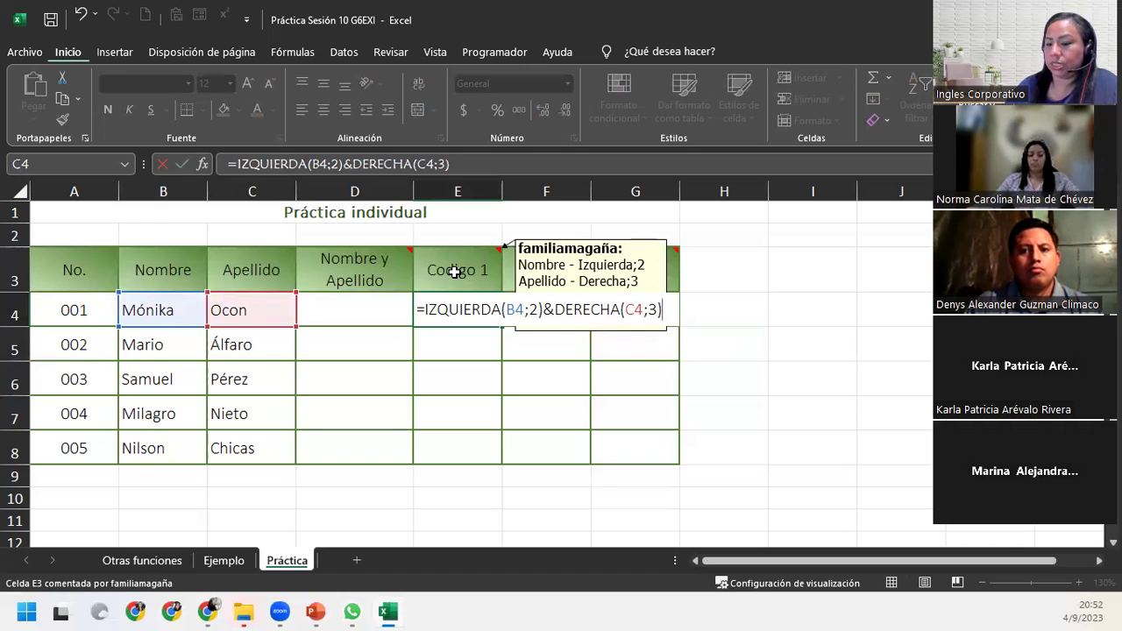
{"action": "key", "text": "Return"}
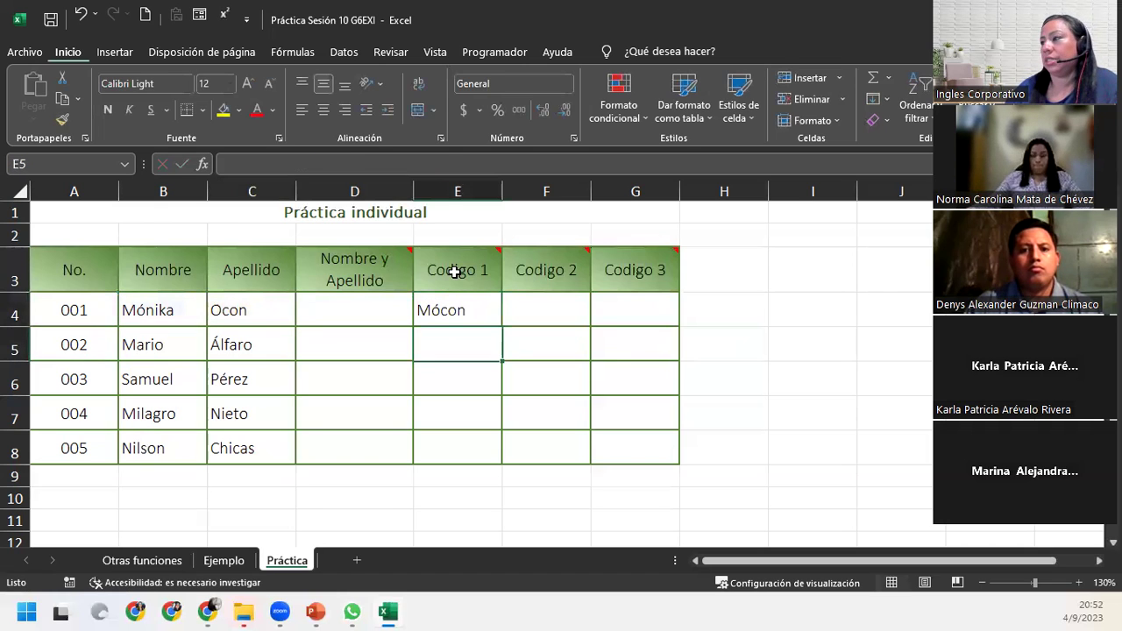
Step: Copy the Codigo 1 formula down to E8, giving Mócon through Nicas
{"action": "left_click", "coordinate": [473, 311]}
{"action": "double_click", "coordinate": [502, 325]}
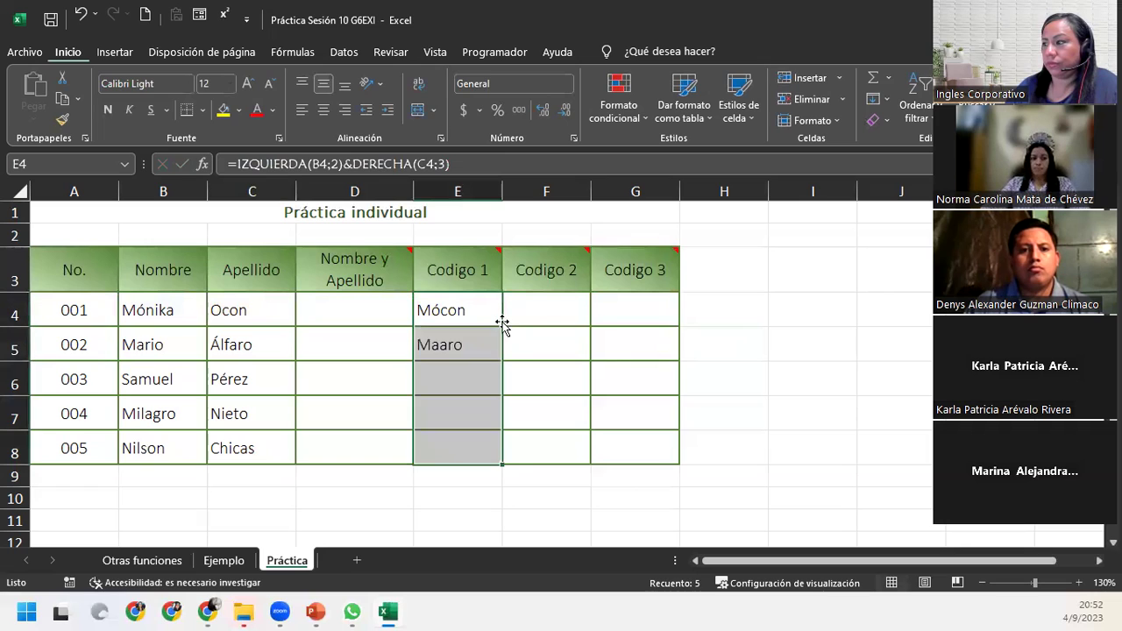
{"action": "left_click", "coordinate": [542, 303]}
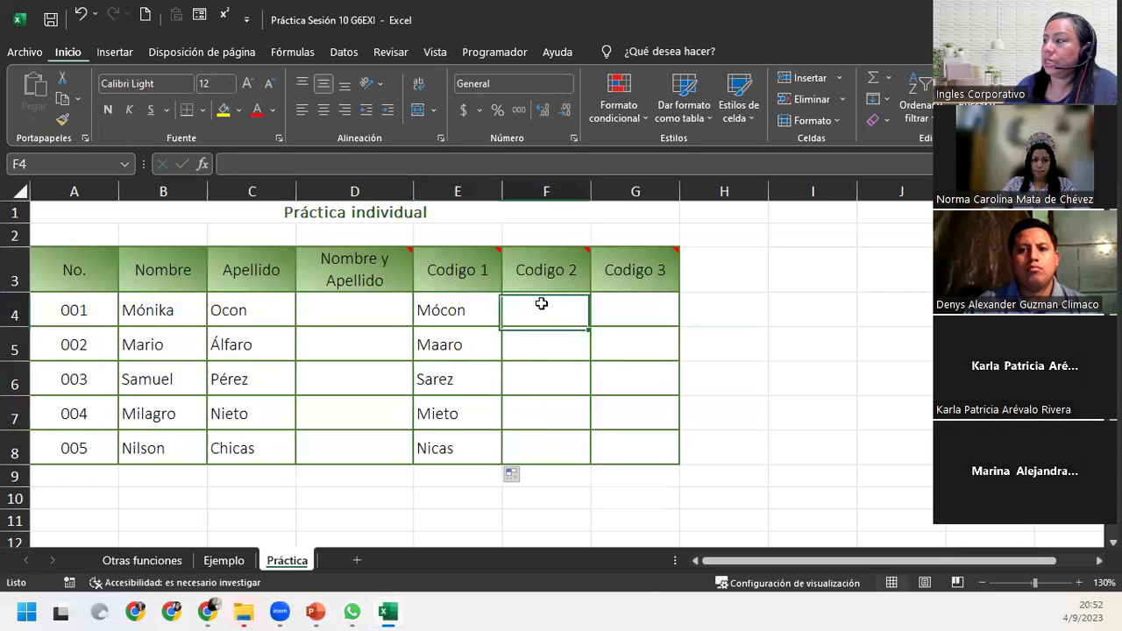
{"action": "mouse_move", "coordinate": [546, 271]}
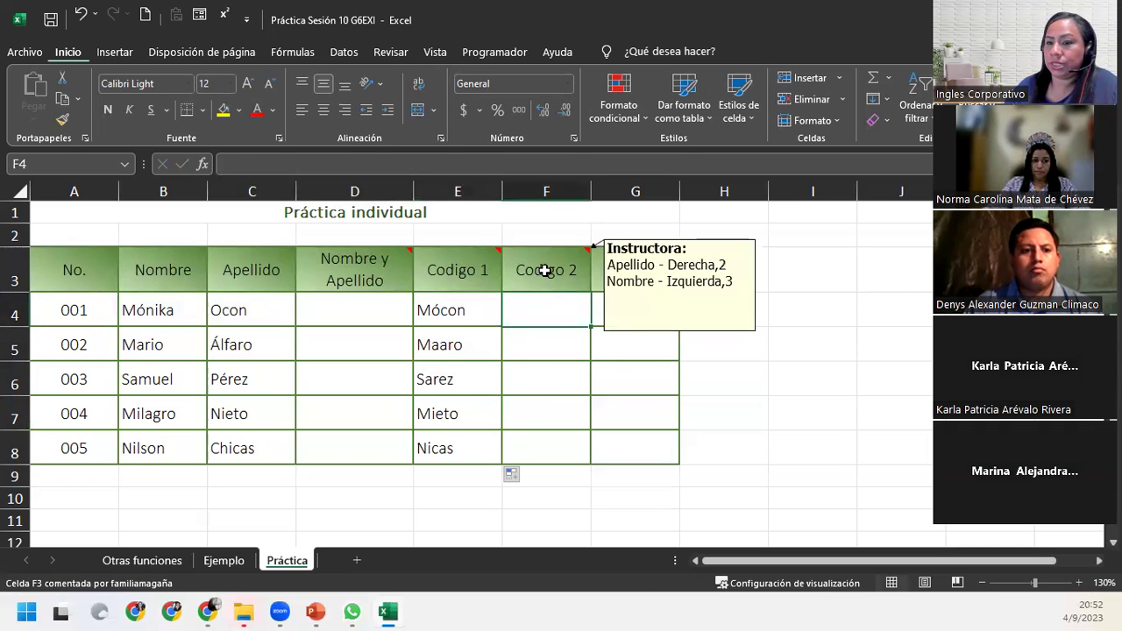
{"action": "mouse_move", "coordinate": [595, 269]}
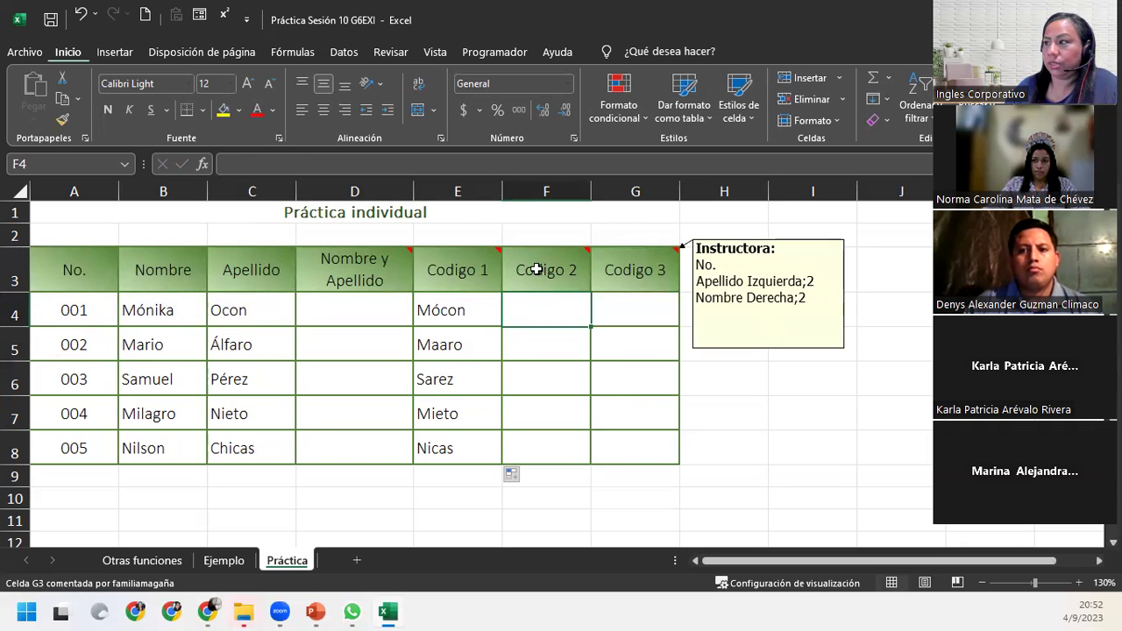
{"action": "mouse_move", "coordinate": [330, 270]}
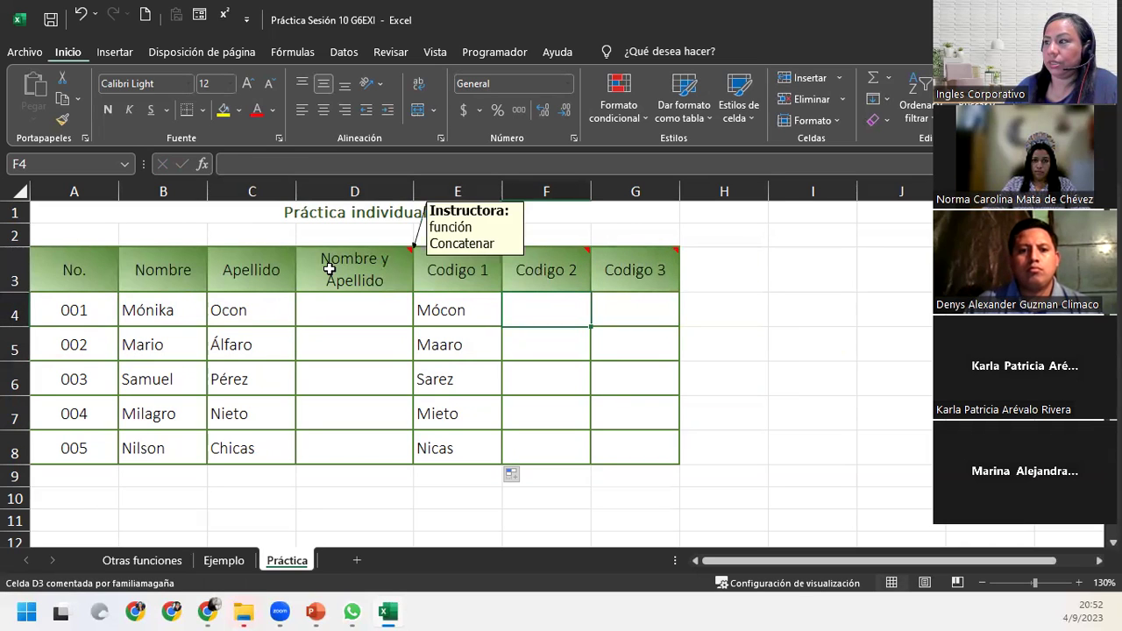
{"action": "left_click", "coordinate": [349, 319]}
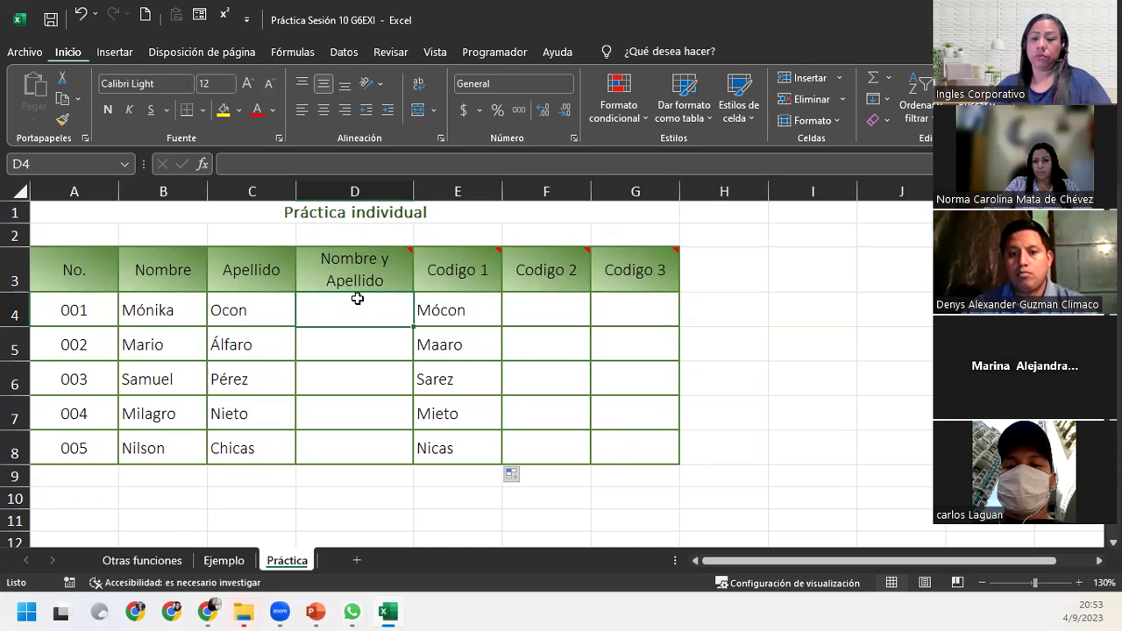
Step: Enter =B4&" "&C4 in D4 to join the first name and surname
{"action": "type", "text": "="}
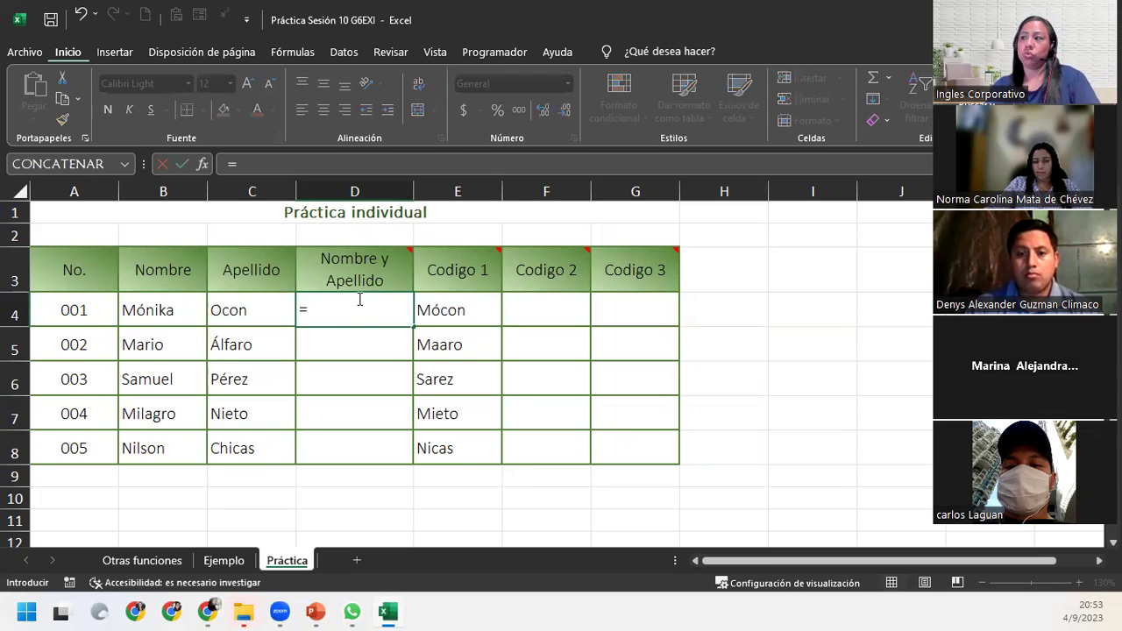
{"action": "left_click", "coordinate": [163, 310]}
{"action": "type", "text": "&\" \"&"}
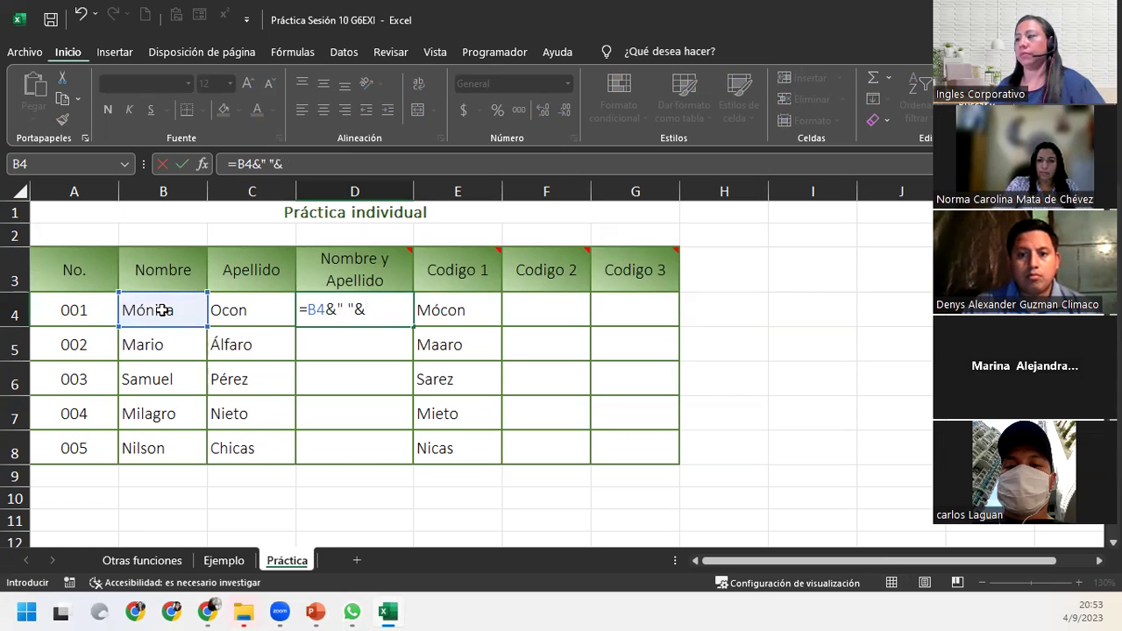
{"action": "left_click", "coordinate": [249, 301]}
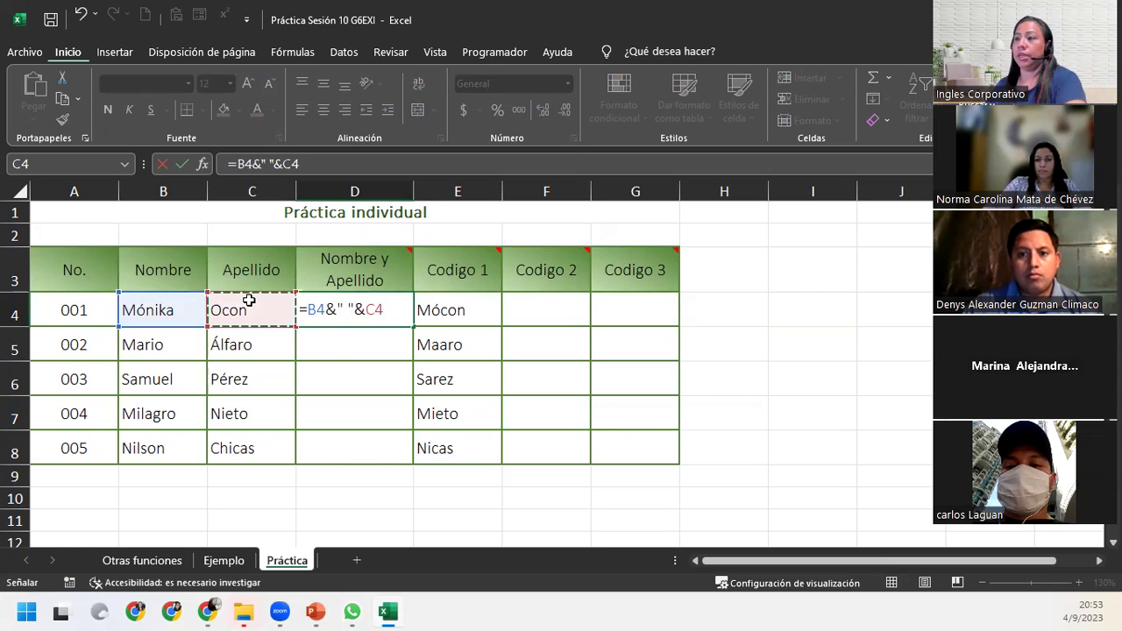
{"action": "key", "text": "Return"}
{"action": "left_click", "coordinate": [375, 310]}
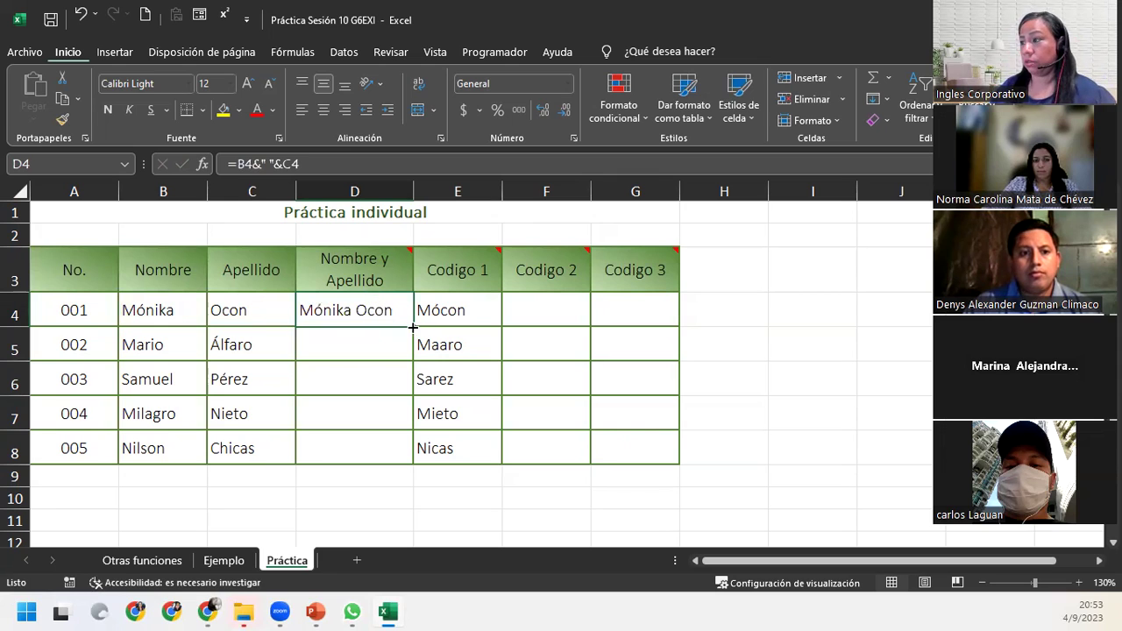
{"action": "double_click", "coordinate": [412, 327]}
{"action": "left_click", "coordinate": [490, 414]}
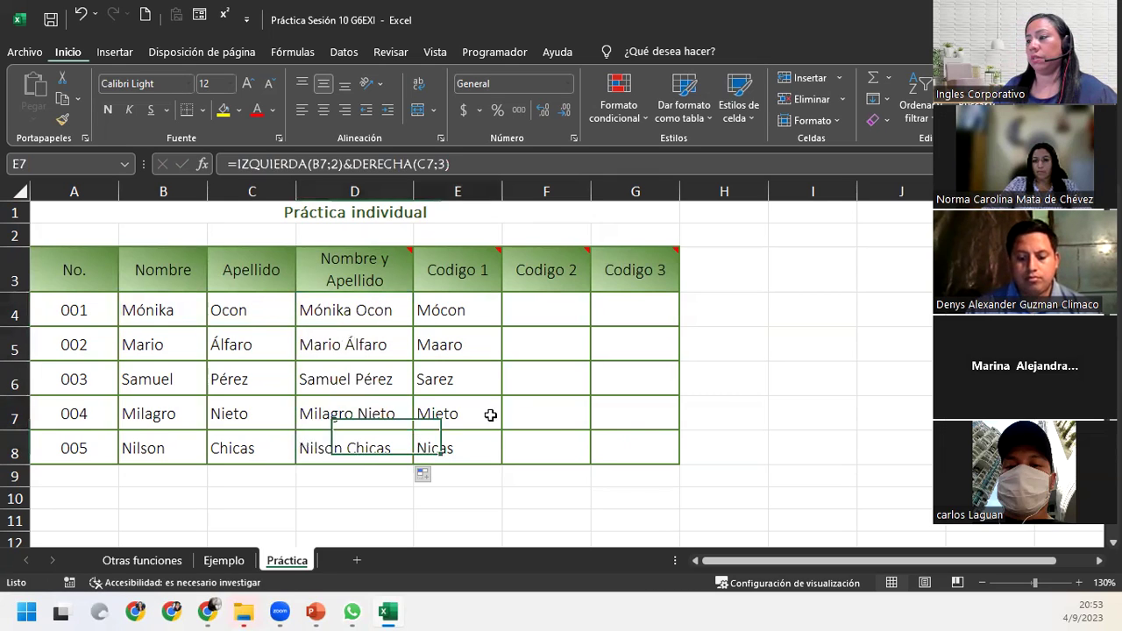
{"action": "left_click", "coordinate": [543, 305]}
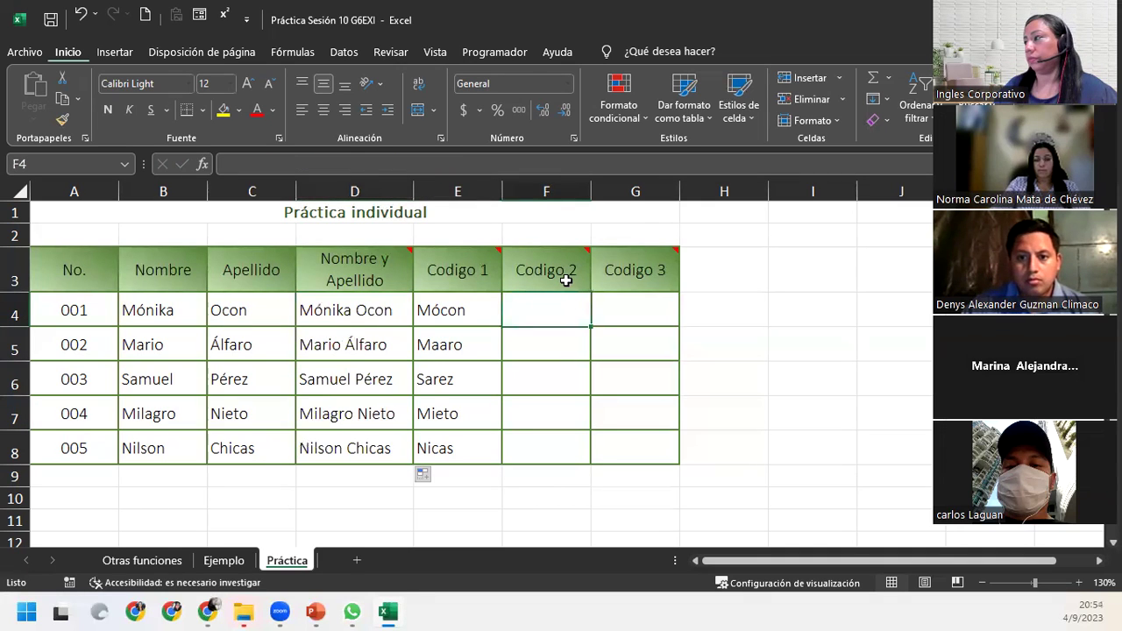
Step: Enter =DERECHA(C4;2)&IZQUIERDA(B4;3) in F4, producing onMón
{"action": "mouse_move", "coordinate": [566, 280]}
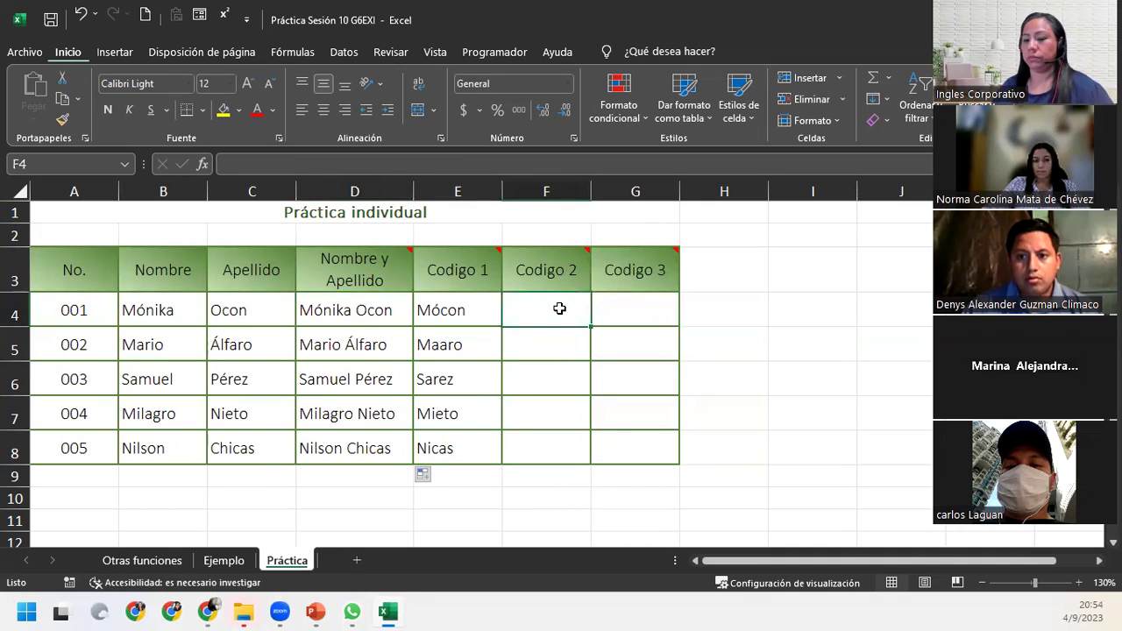
{"action": "type", "text": "=dere"}
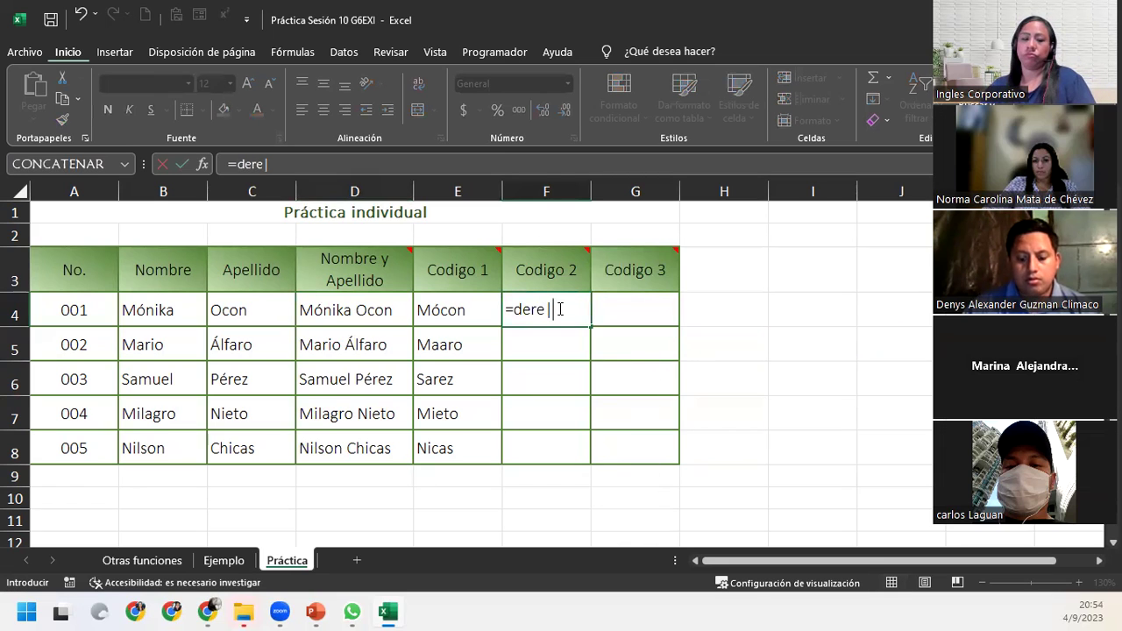
{"action": "key", "text": "Tab"}
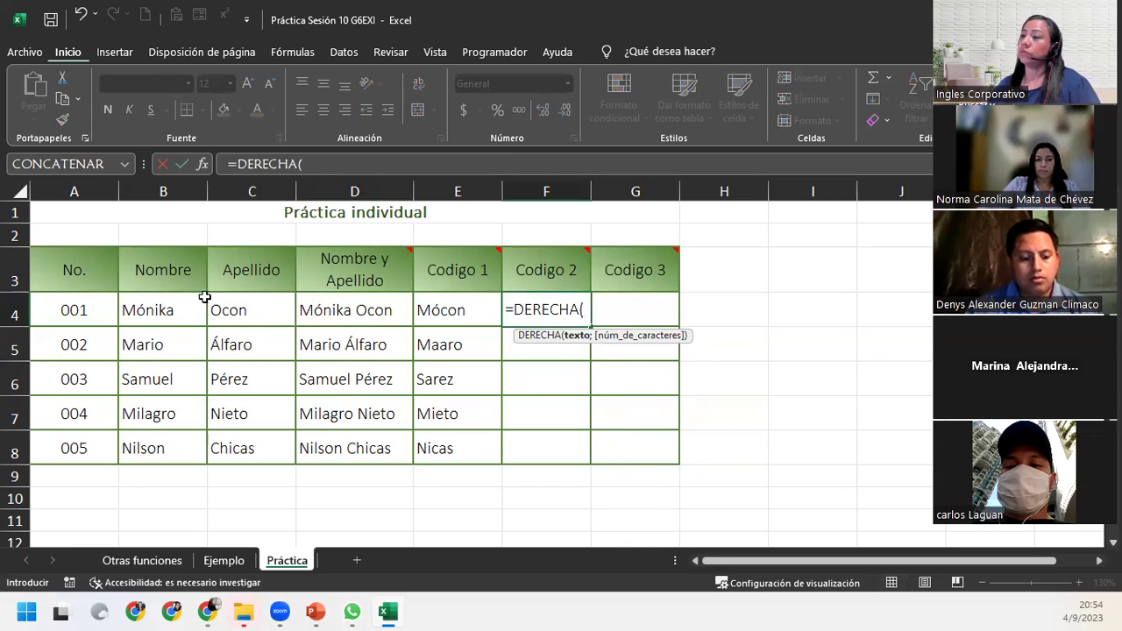
{"action": "left_click", "coordinate": [237, 306]}
{"action": "mouse_move", "coordinate": [518, 258]}
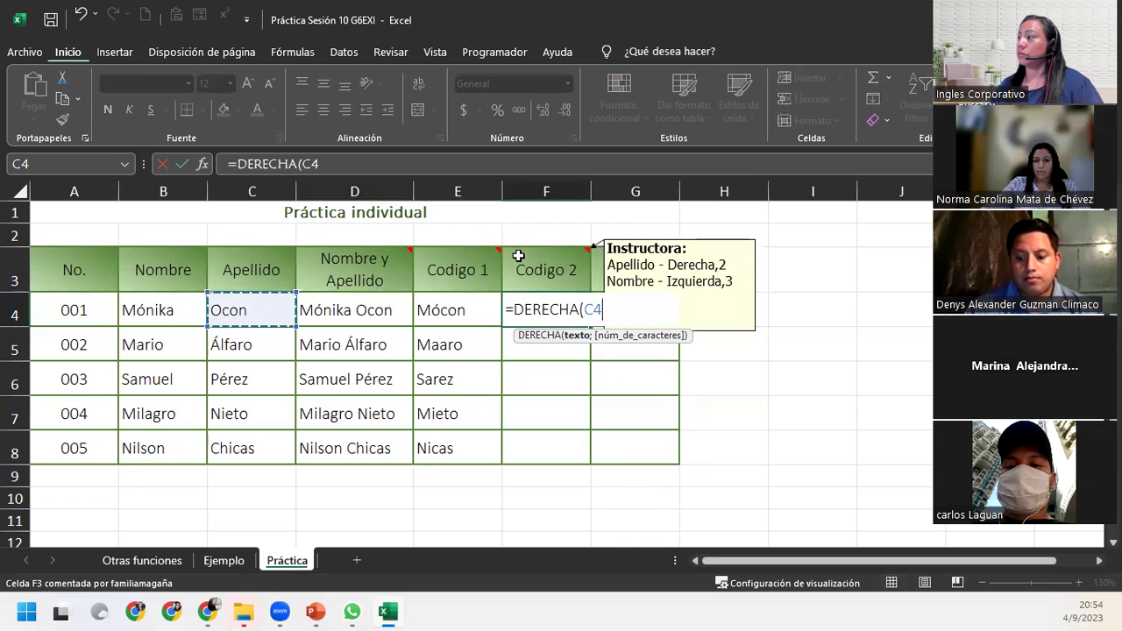
{"action": "type", "text": ";2"}
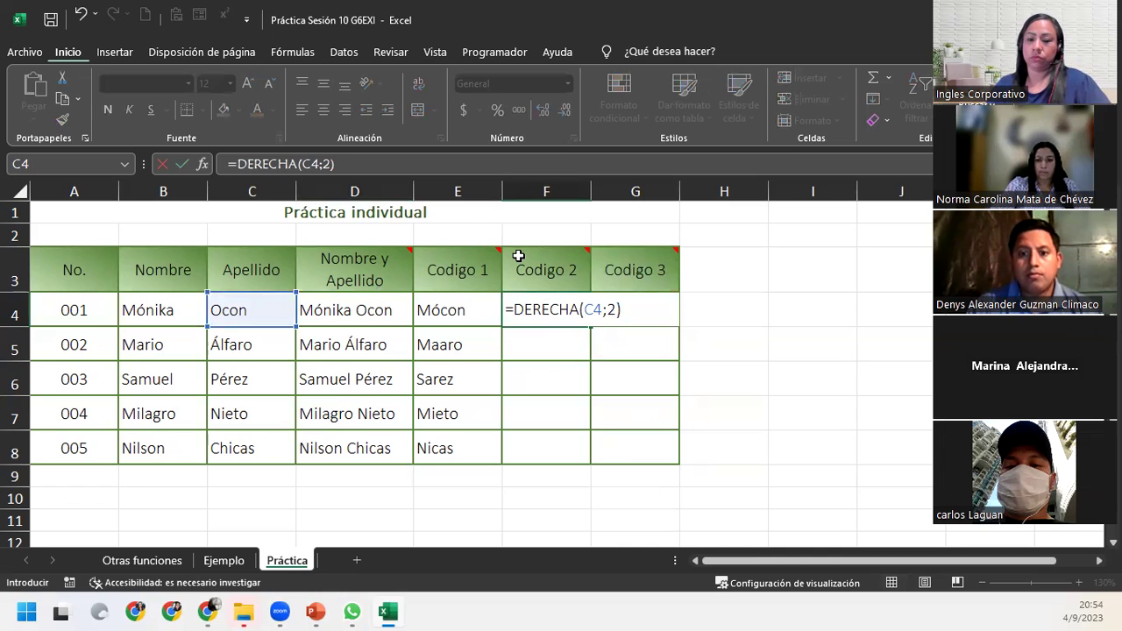
{"action": "type", "text": "&"}
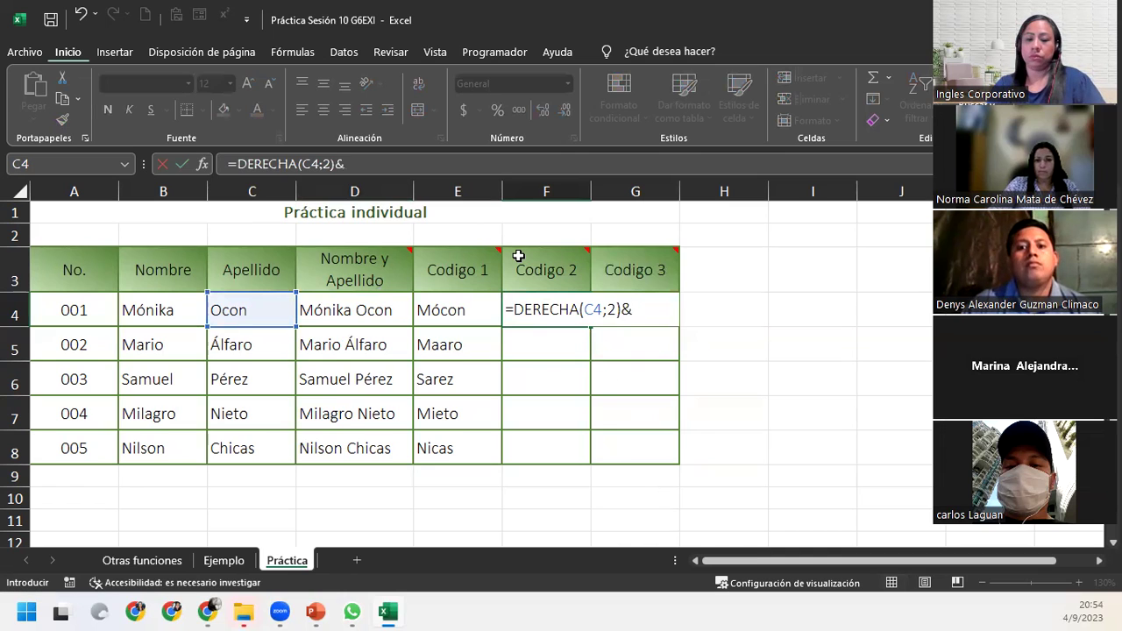
{"action": "type", "text": "izqu"}
{"action": "key", "text": "Tab"}
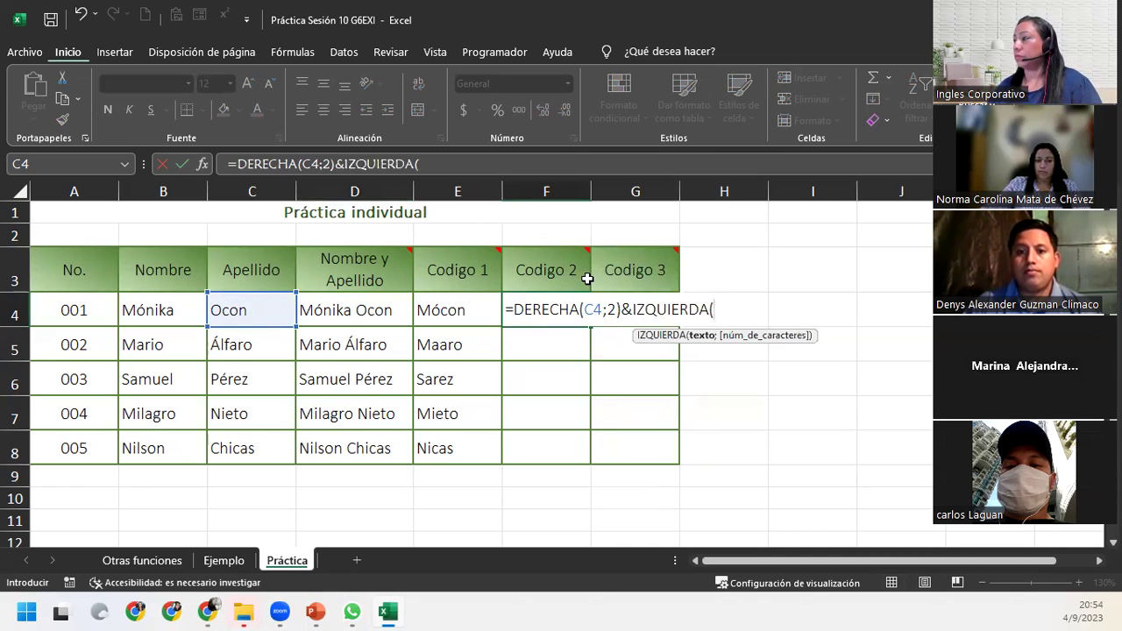
{"action": "mouse_move", "coordinate": [562, 268]}
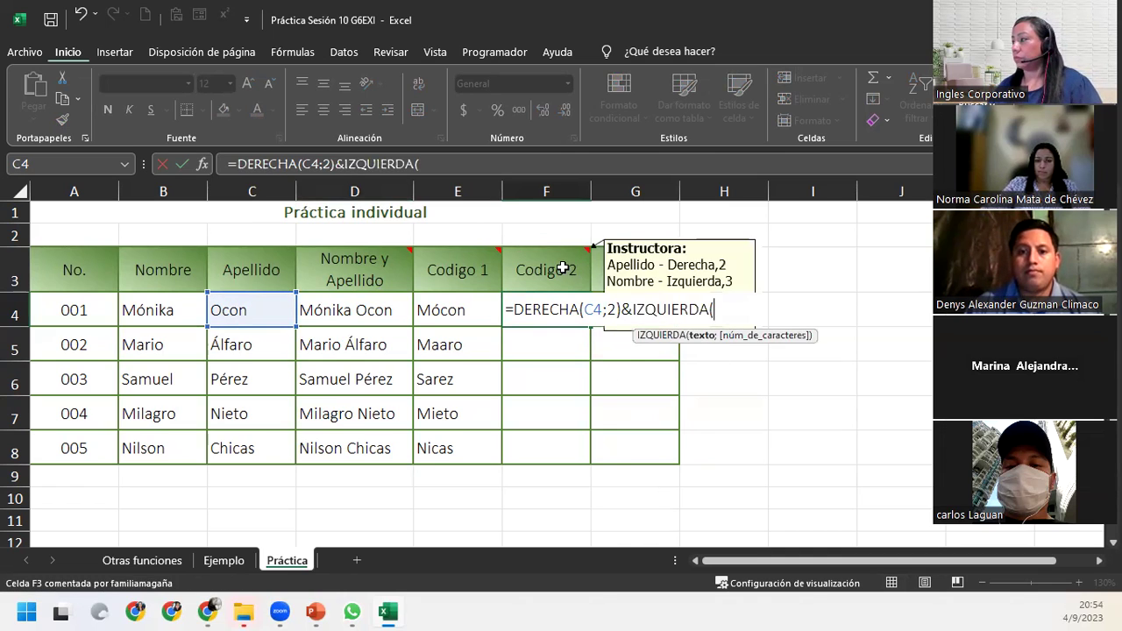
{"action": "left_click", "coordinate": [148, 314]}
{"action": "type", "text": ";3"}
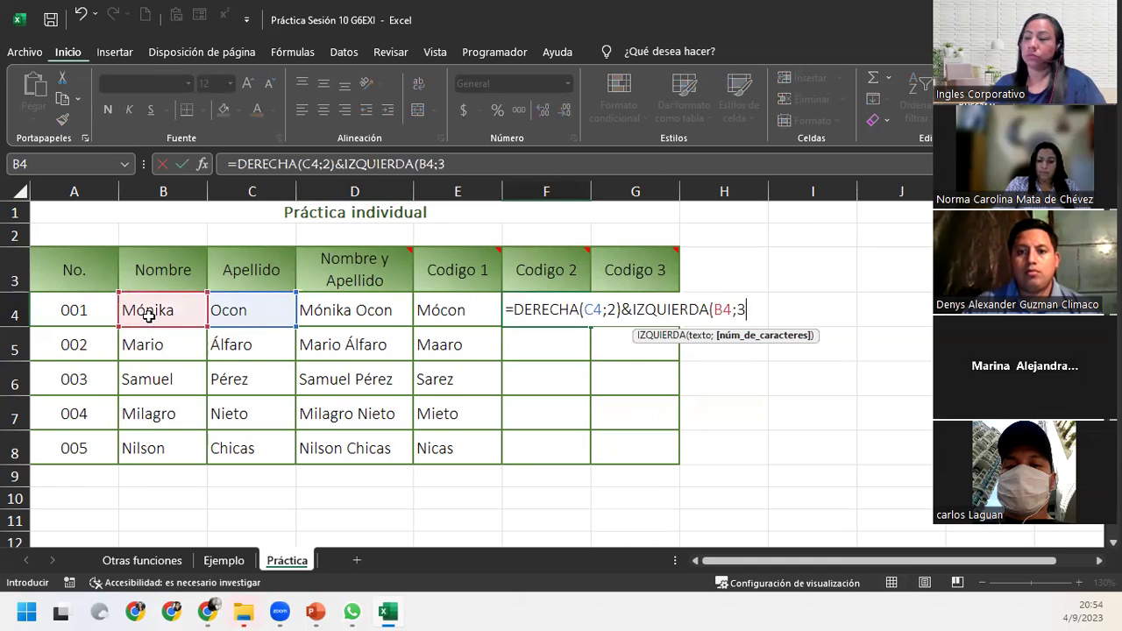
{"action": "type", "text": ")"}
{"action": "key", "text": "Return"}
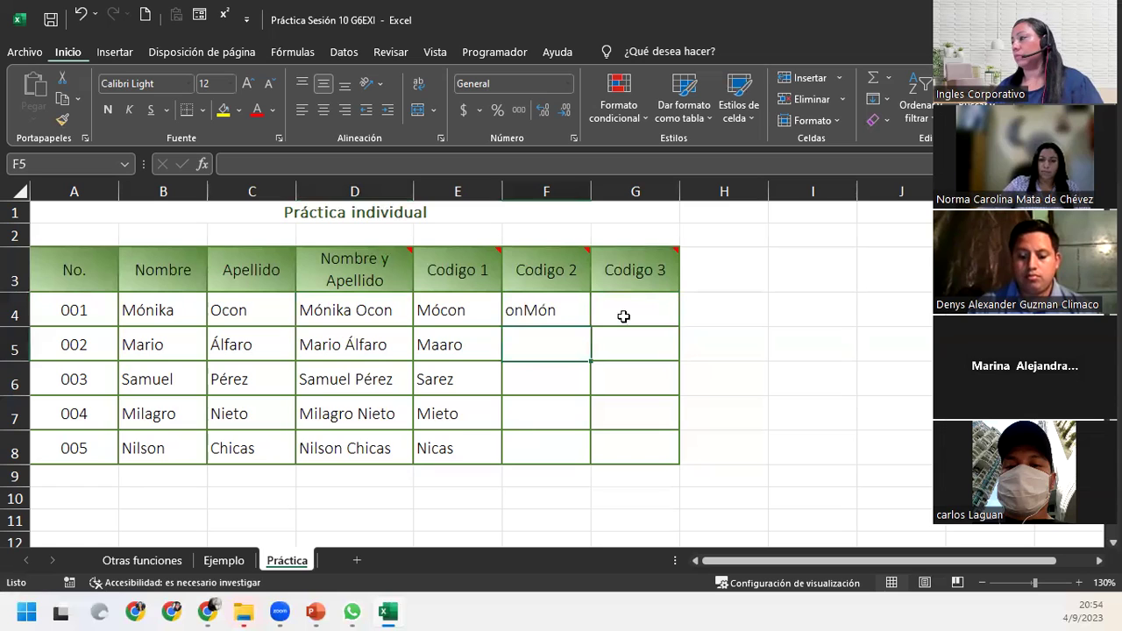
{"action": "left_click", "coordinate": [628, 298]}
Step: Enter =IZQUIERDA(C4;2)&DERECHA(B4;2) in G4 for the first Codigo 3 value
{"action": "mouse_move", "coordinate": [629, 272]}
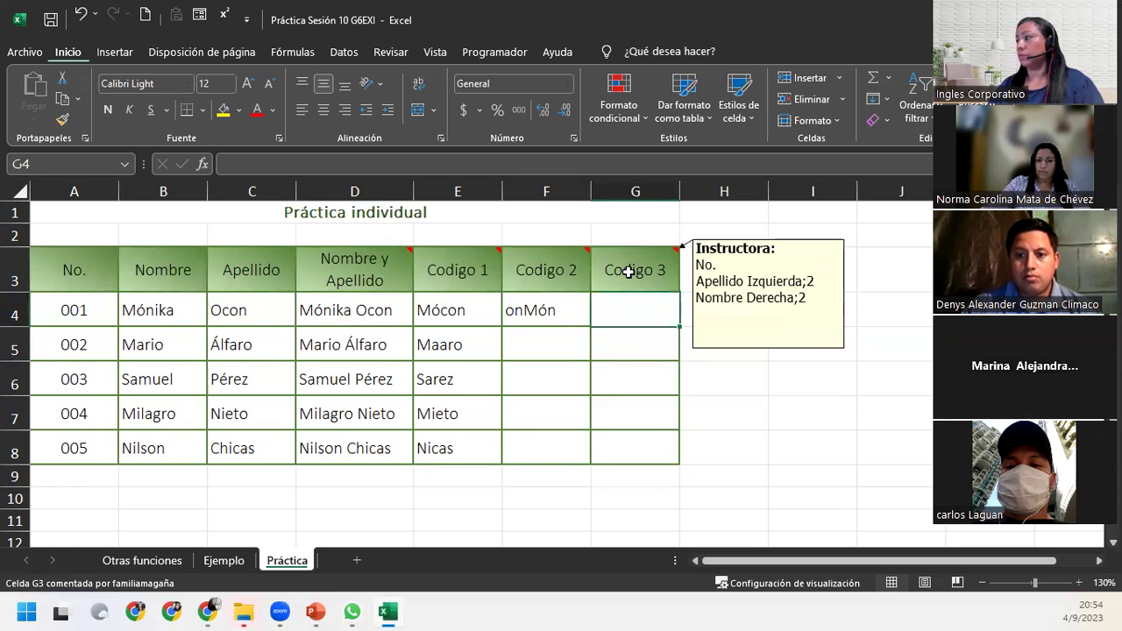
{"action": "type", "text": "=izu"}
{"action": "key", "text": "BackSpace"}
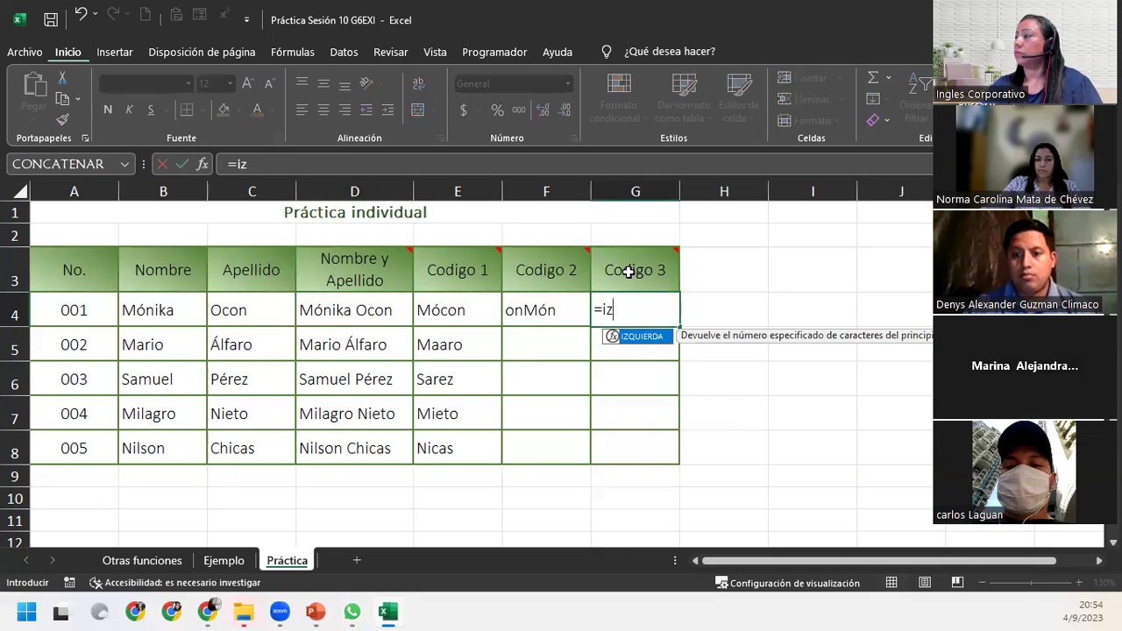
{"action": "key", "text": "Tab"}
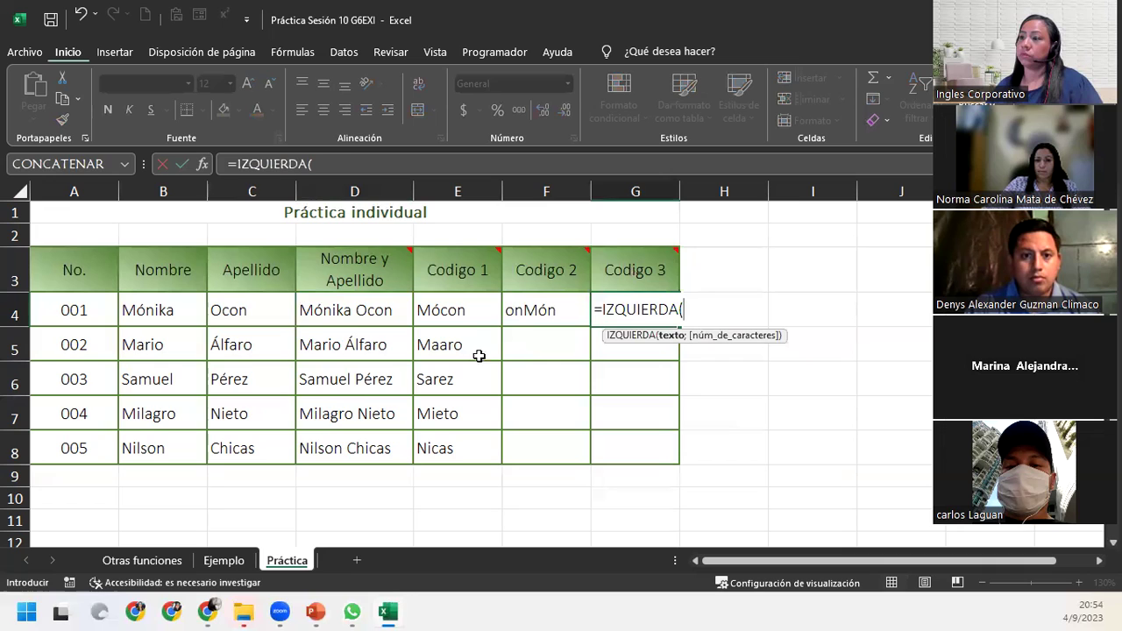
{"action": "left_click", "coordinate": [214, 310]}
{"action": "type", "text": ";2)"}
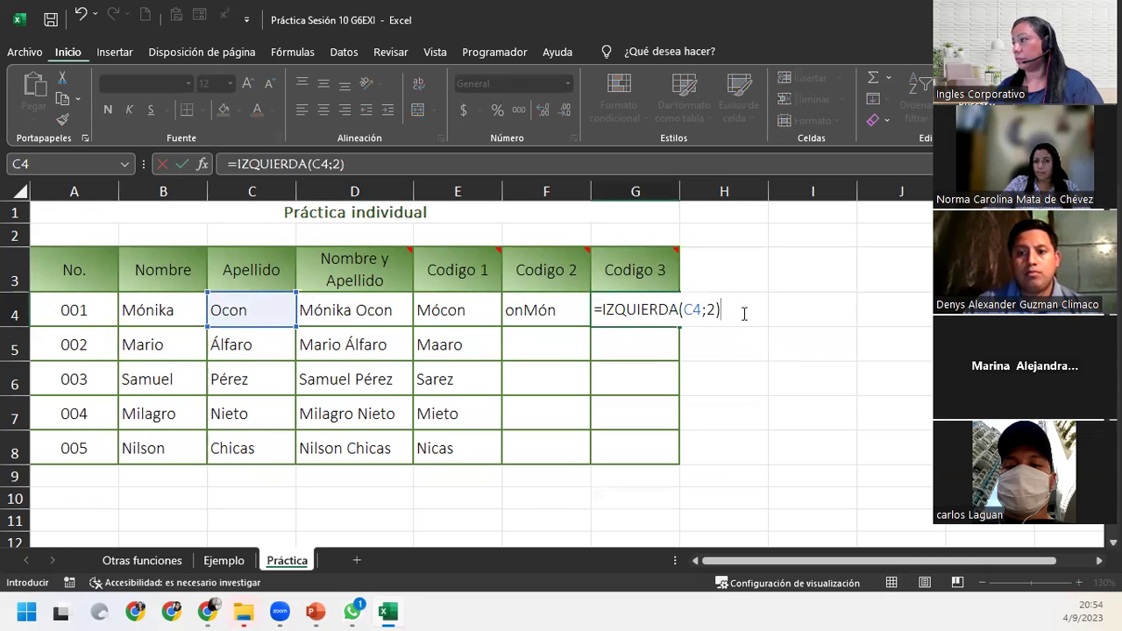
{"action": "type", "text": "&"}
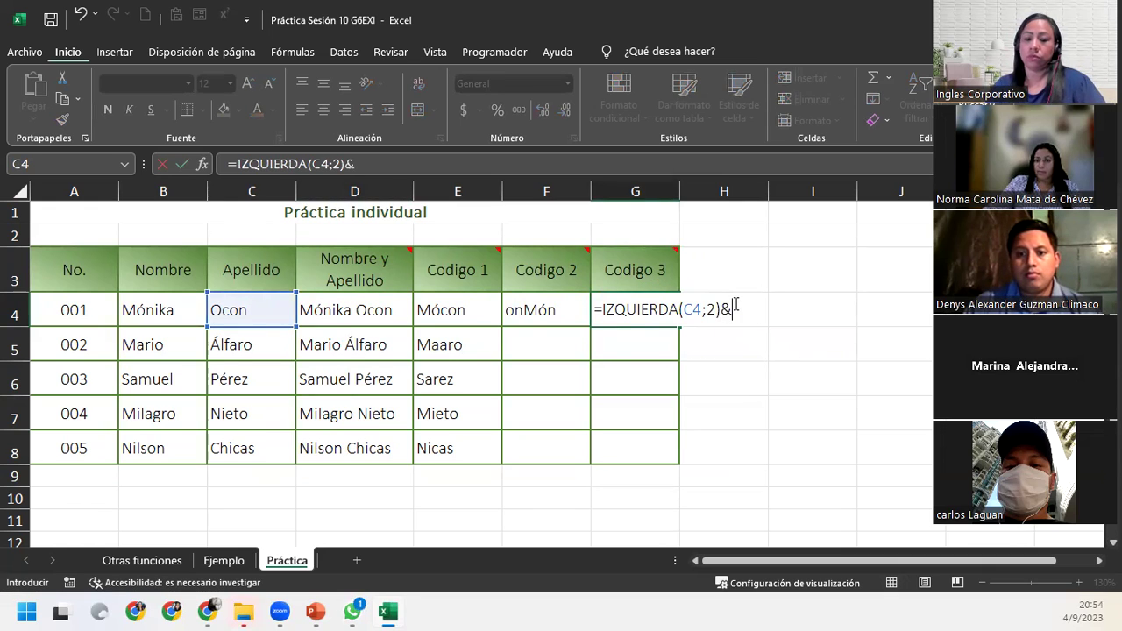
{"action": "type", "text": "dere"}
{"action": "key", "text": "Tab"}
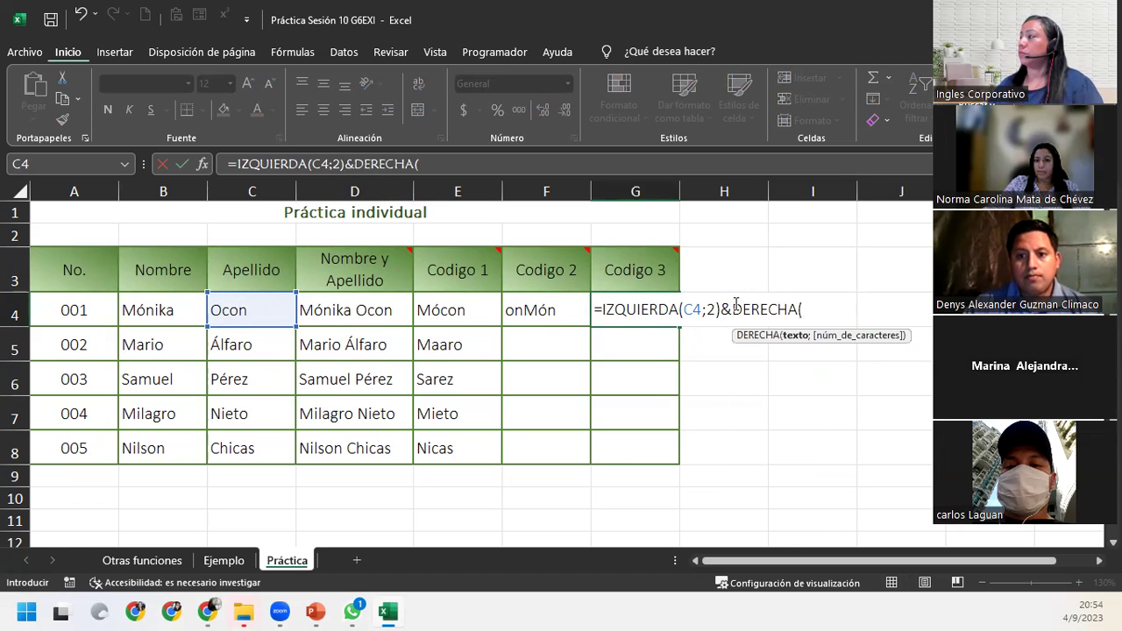
{"action": "left_click", "coordinate": [165, 308]}
{"action": "type", "text": ";2)"}
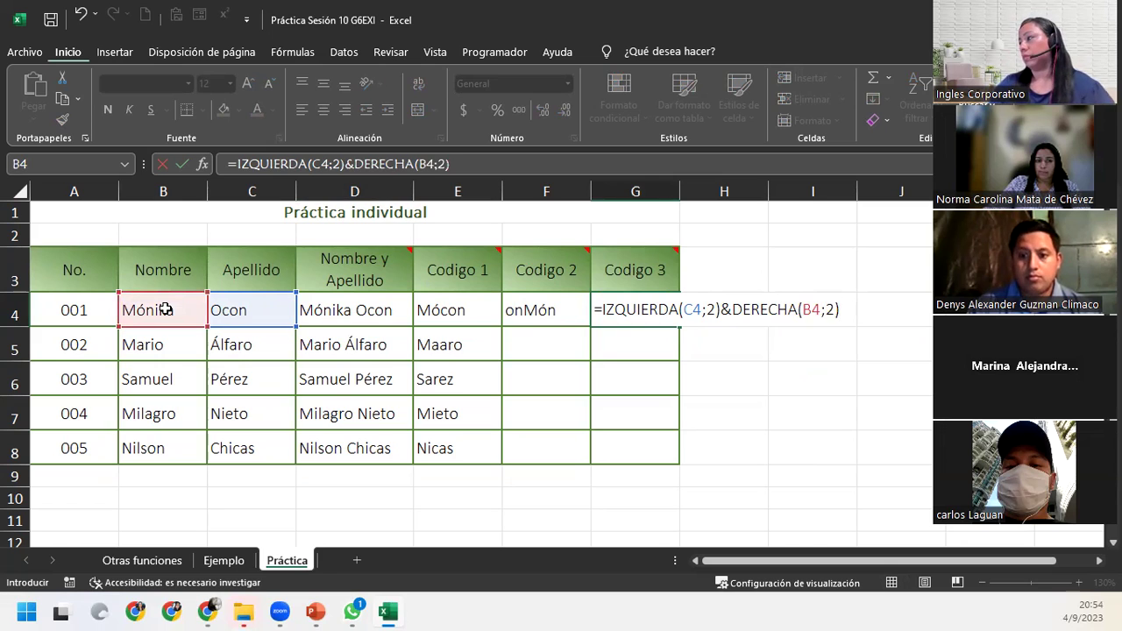
{"action": "key", "text": "Return"}
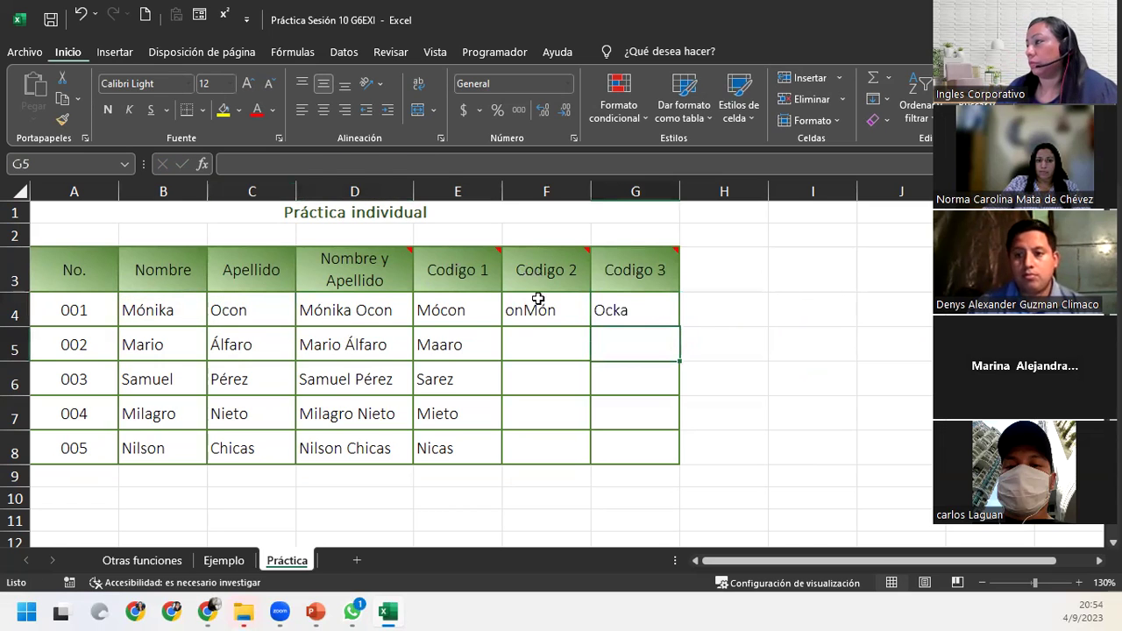
Step: Fill the F4:G4 code formulas down to row 8 and check the results
{"action": "left_click_drag", "start_coordinate": [537, 299], "coordinate": [627, 311]}
{"action": "double_click", "coordinate": [679, 326]}
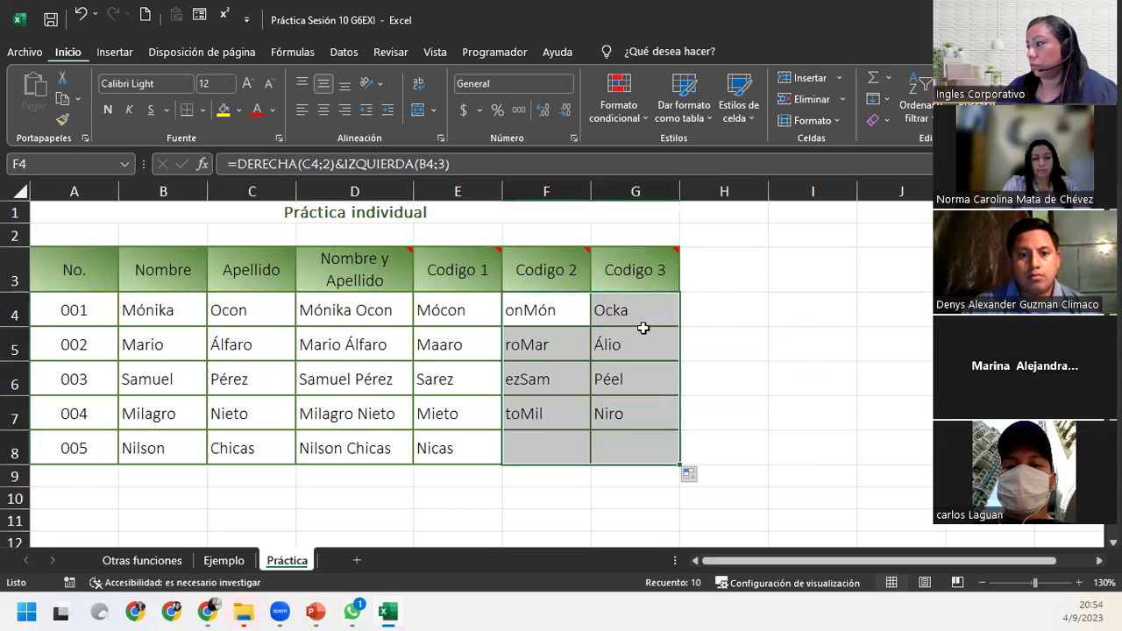
{"action": "left_click", "coordinate": [602, 351]}
{"action": "left_click", "coordinate": [556, 410]}
{"action": "left_click", "coordinate": [531, 452]}
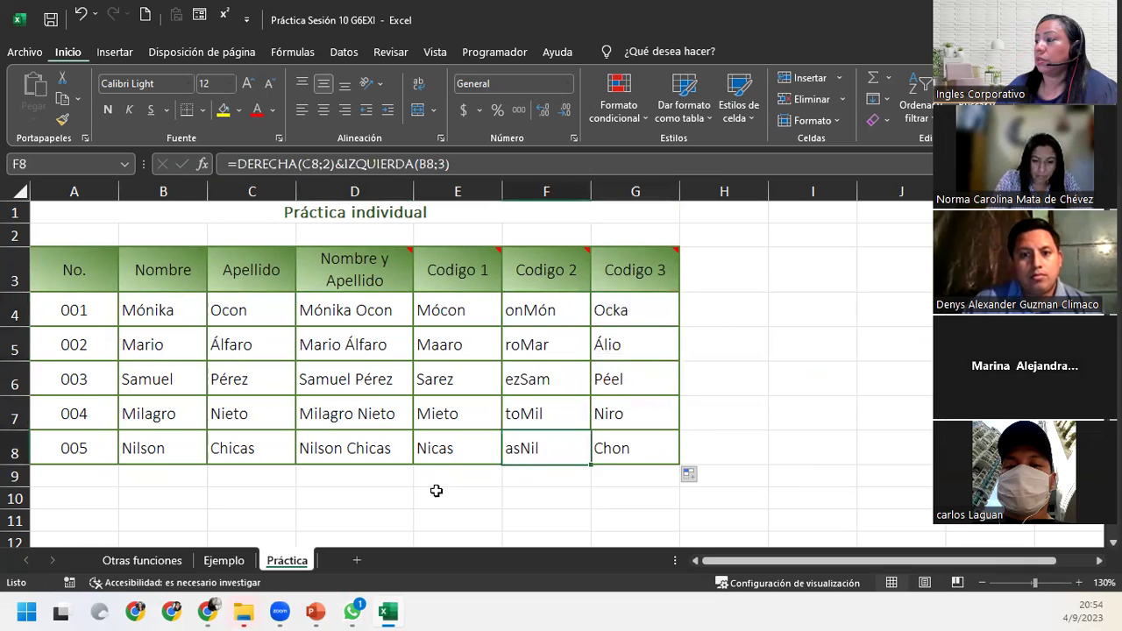
{"action": "left_click", "coordinate": [436, 491]}
{"action": "left_click", "coordinate": [333, 515]}
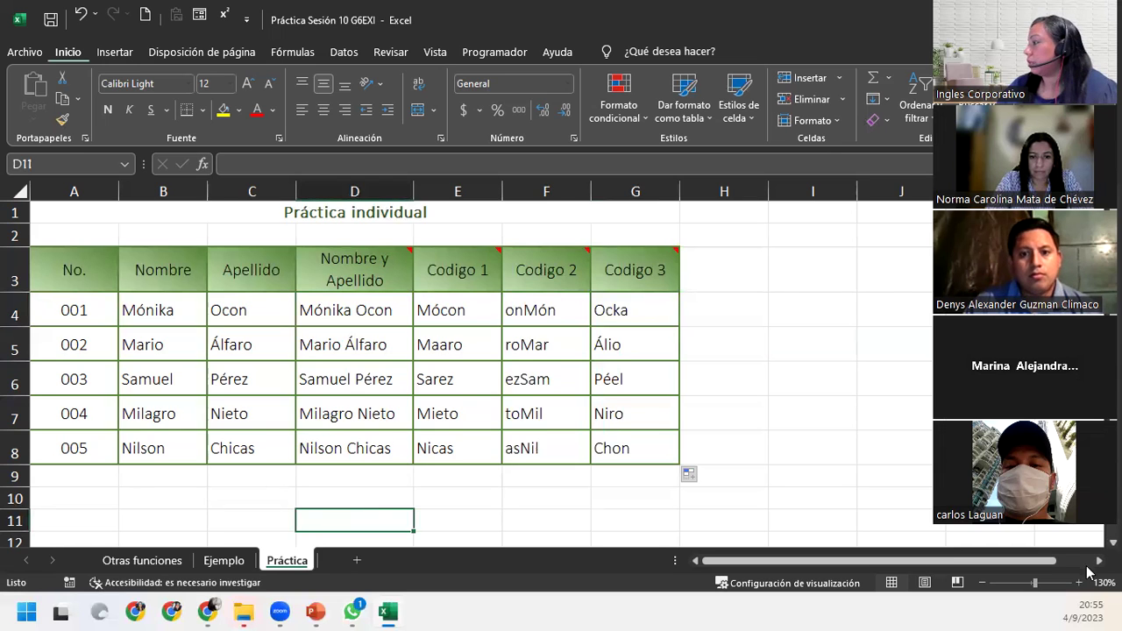
Step: Zoom in to review the finished table, then advance the presentation to the 'Cierre y conclusiones' slide
{"action": "left_click", "coordinate": [1079, 582]}
{"action": "left_click", "coordinate": [1079, 582]}
{"action": "left_click", "coordinate": [1079, 582]}
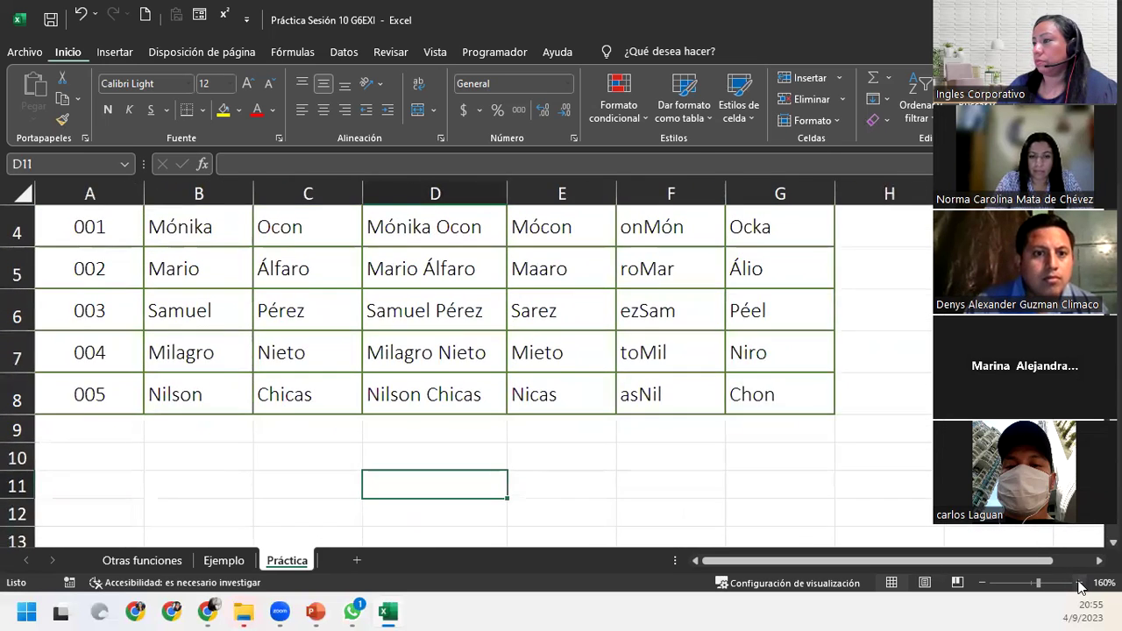
{"action": "left_click", "coordinate": [1078, 583]}
{"action": "scroll", "coordinate": [740, 458], "scroll_direction": "up", "scroll_amount": 1}
{"action": "scroll", "coordinate": [659, 431], "scroll_direction": "down", "scroll_amount": 1}
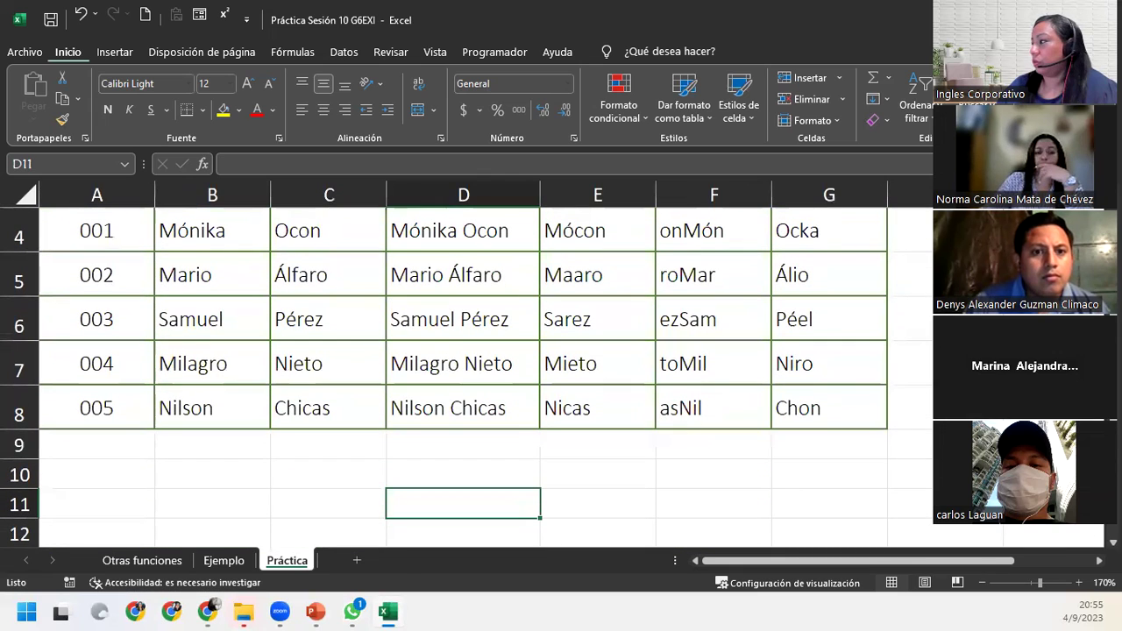
{"action": "left_click_drag", "start_coordinate": [833, 416], "coordinate": [61, 206]}
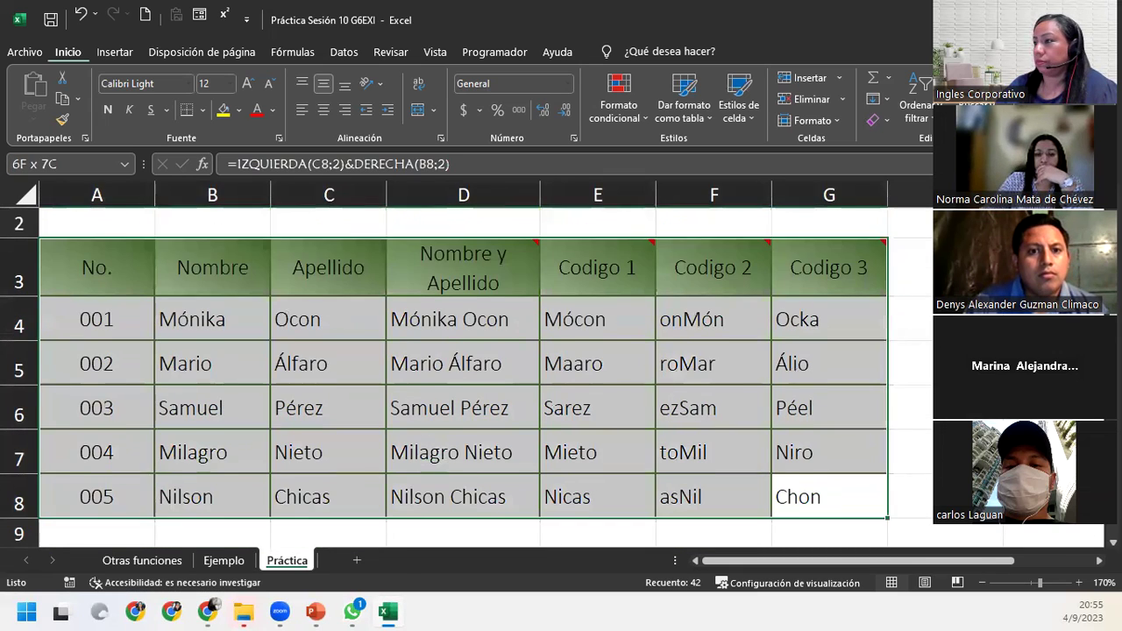
{"action": "scroll", "coordinate": [463, 369], "scroll_direction": "up", "scroll_amount": 1}
{"action": "left_click", "coordinate": [134, 250]}
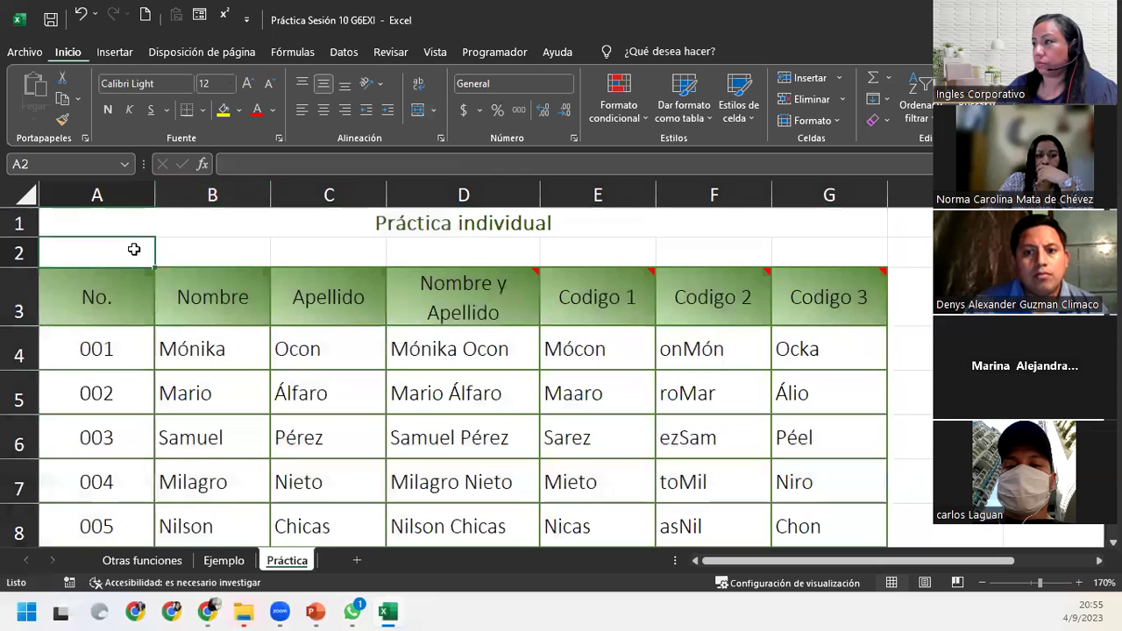
{"action": "left_click", "coordinate": [983, 583]}
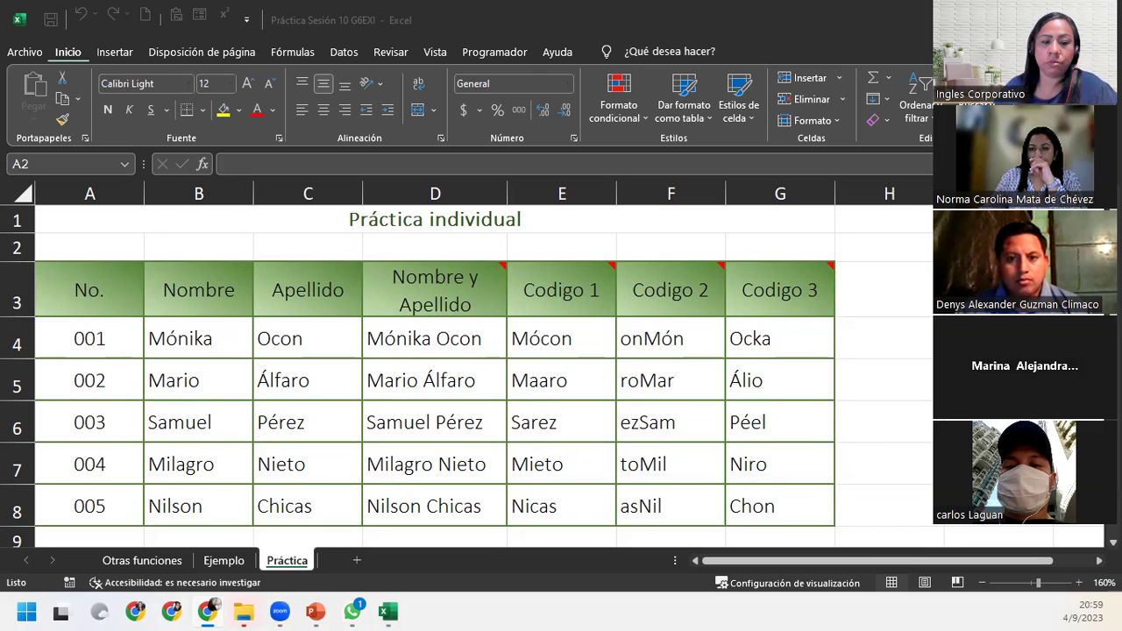
{"action": "key", "text": "alt+Tab"}
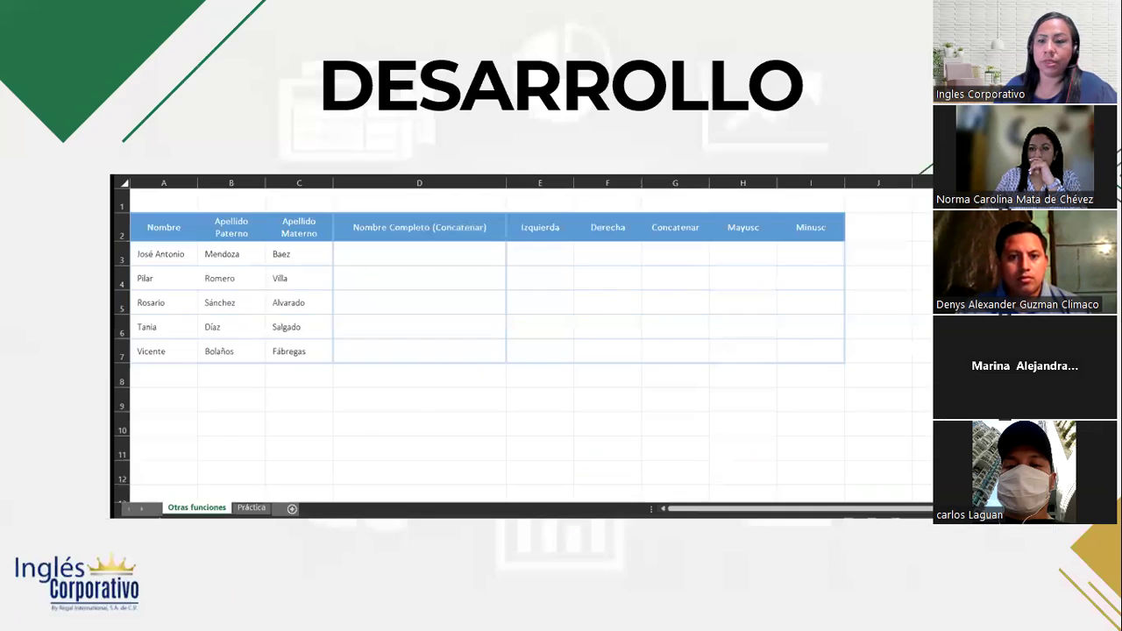
{"action": "key", "text": "Right"}
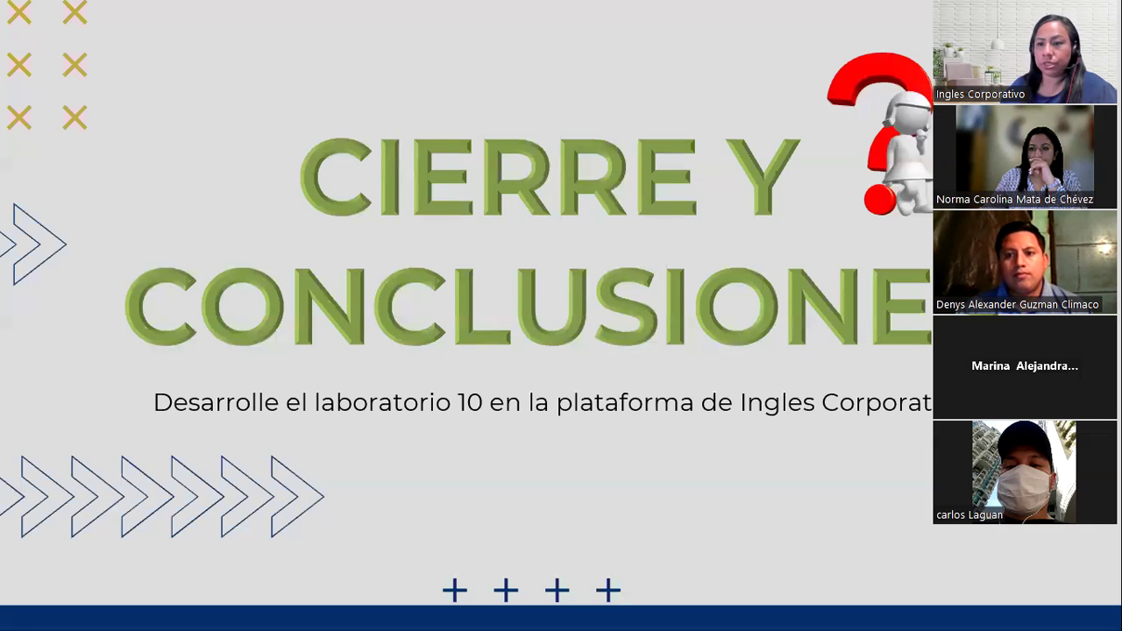